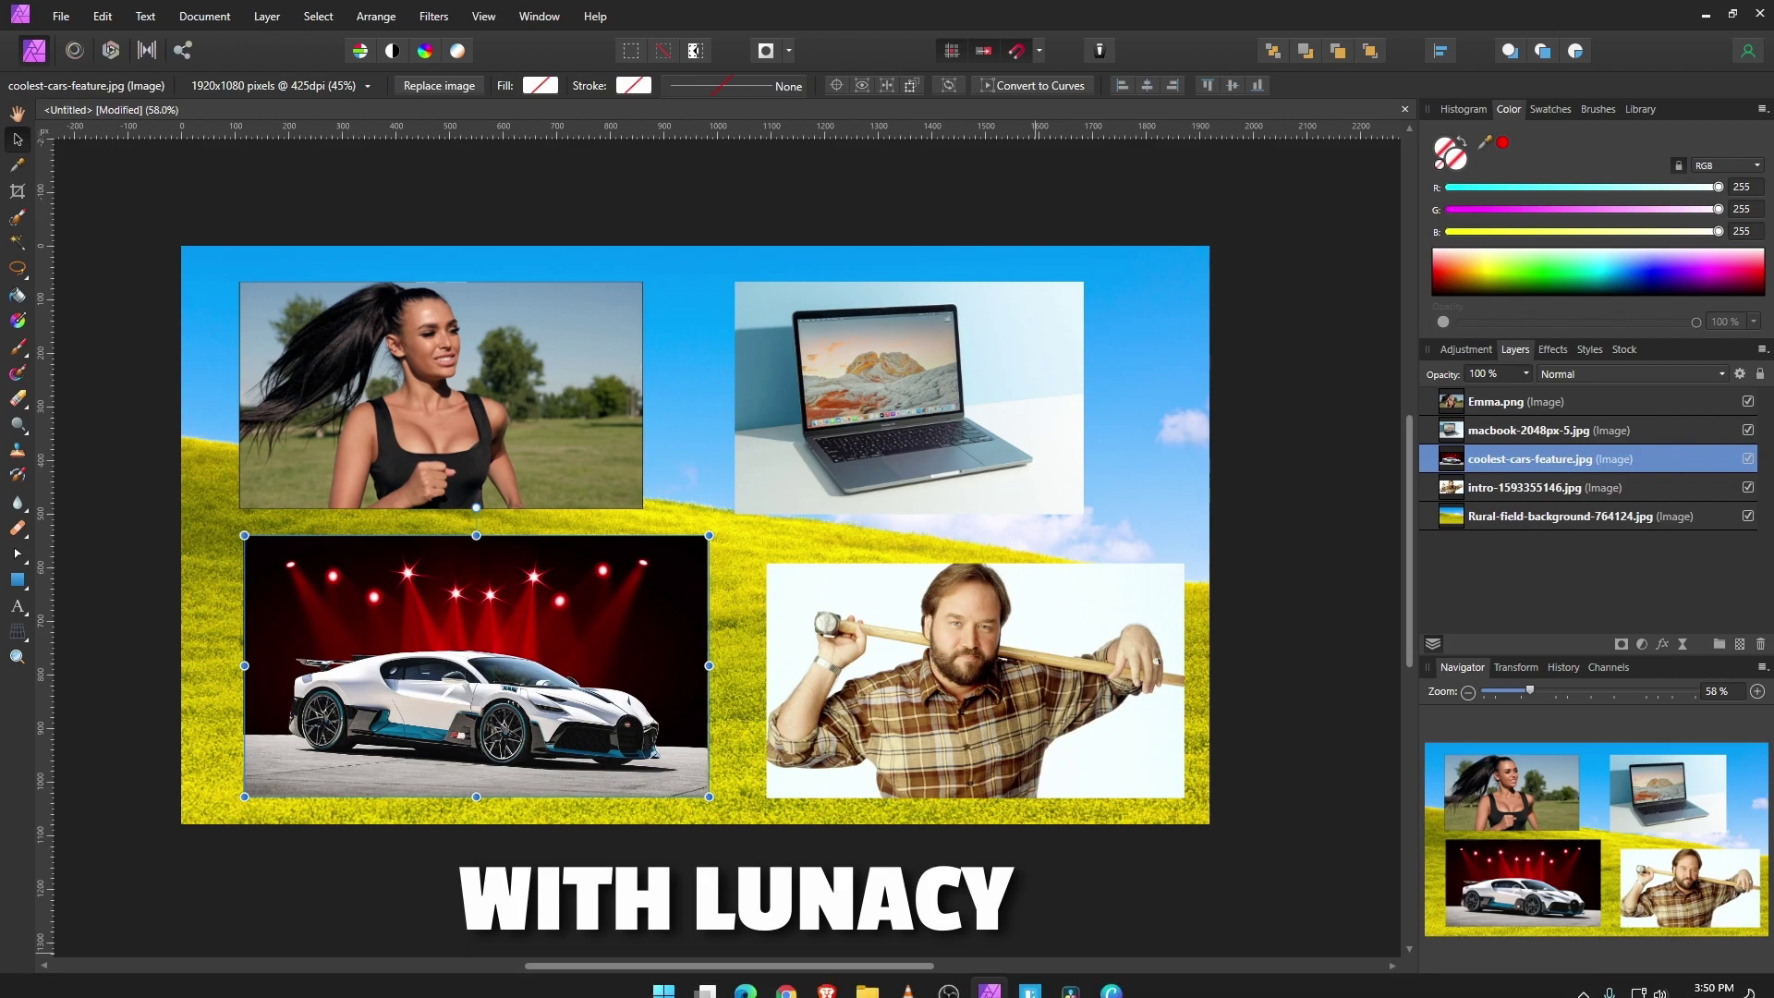
Cycle through the Canva thumbnail, Affinity Photo collage and DaVinci Resolve edit, then minimise to the desktop.
click(1110, 977)
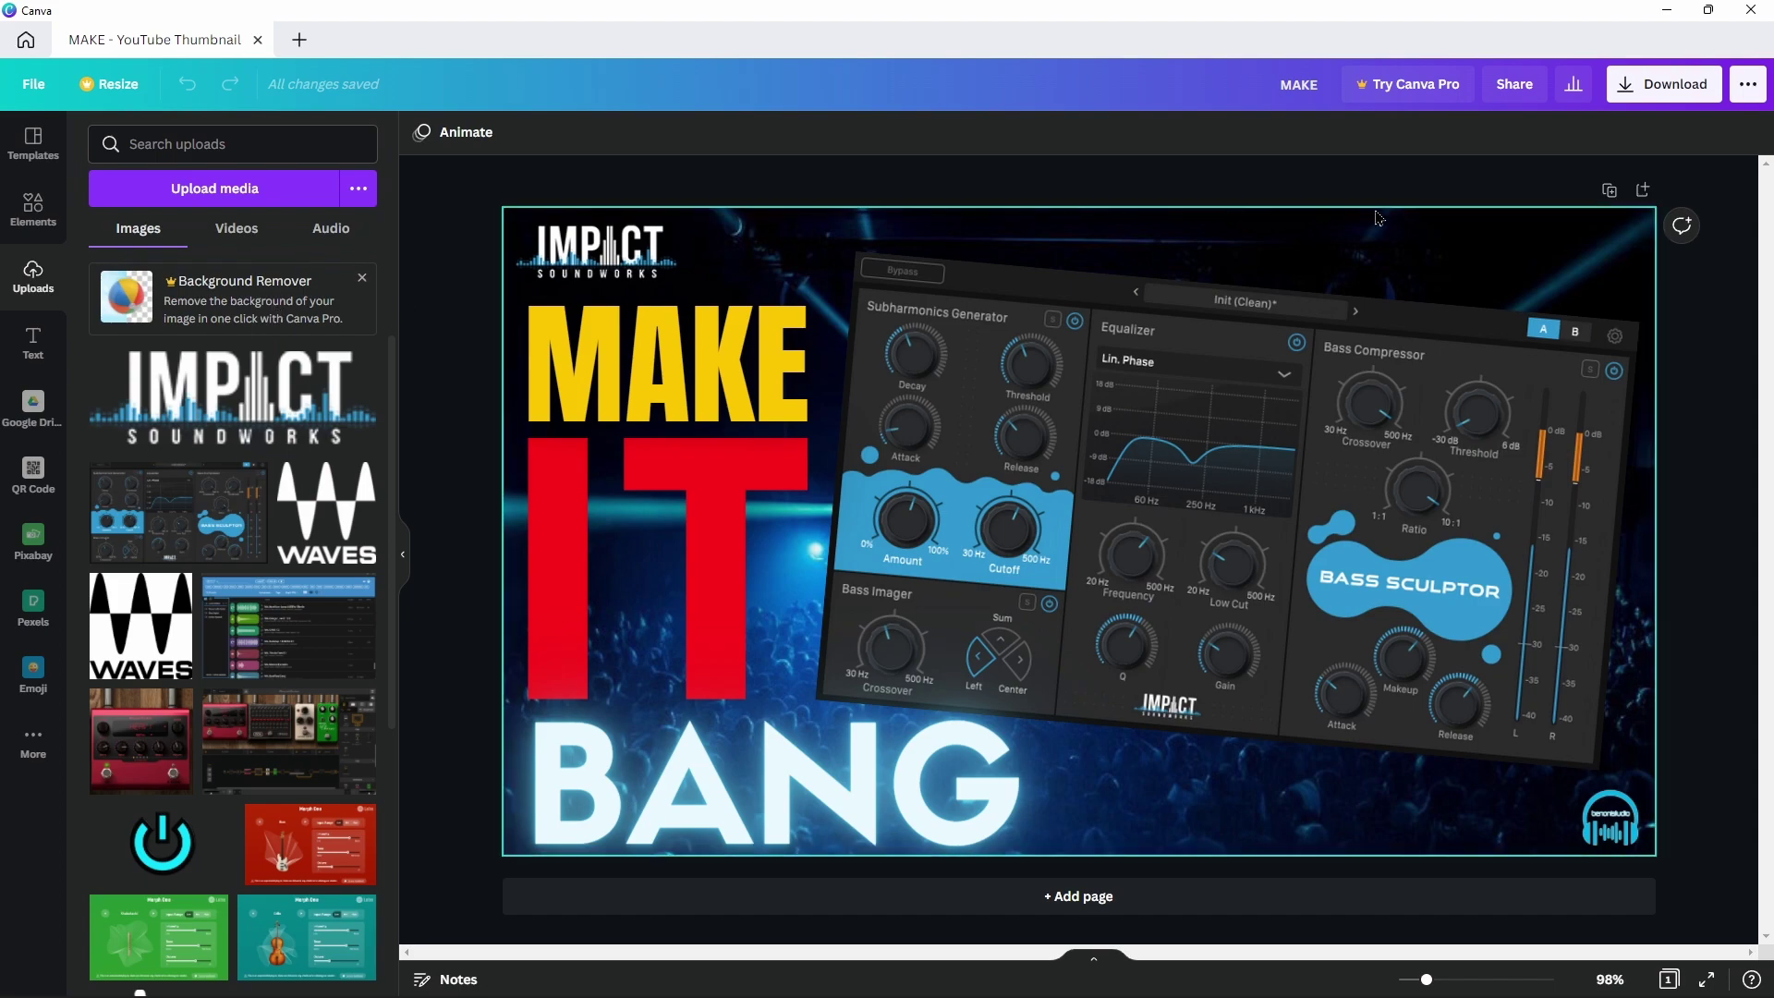
click(1668, 11)
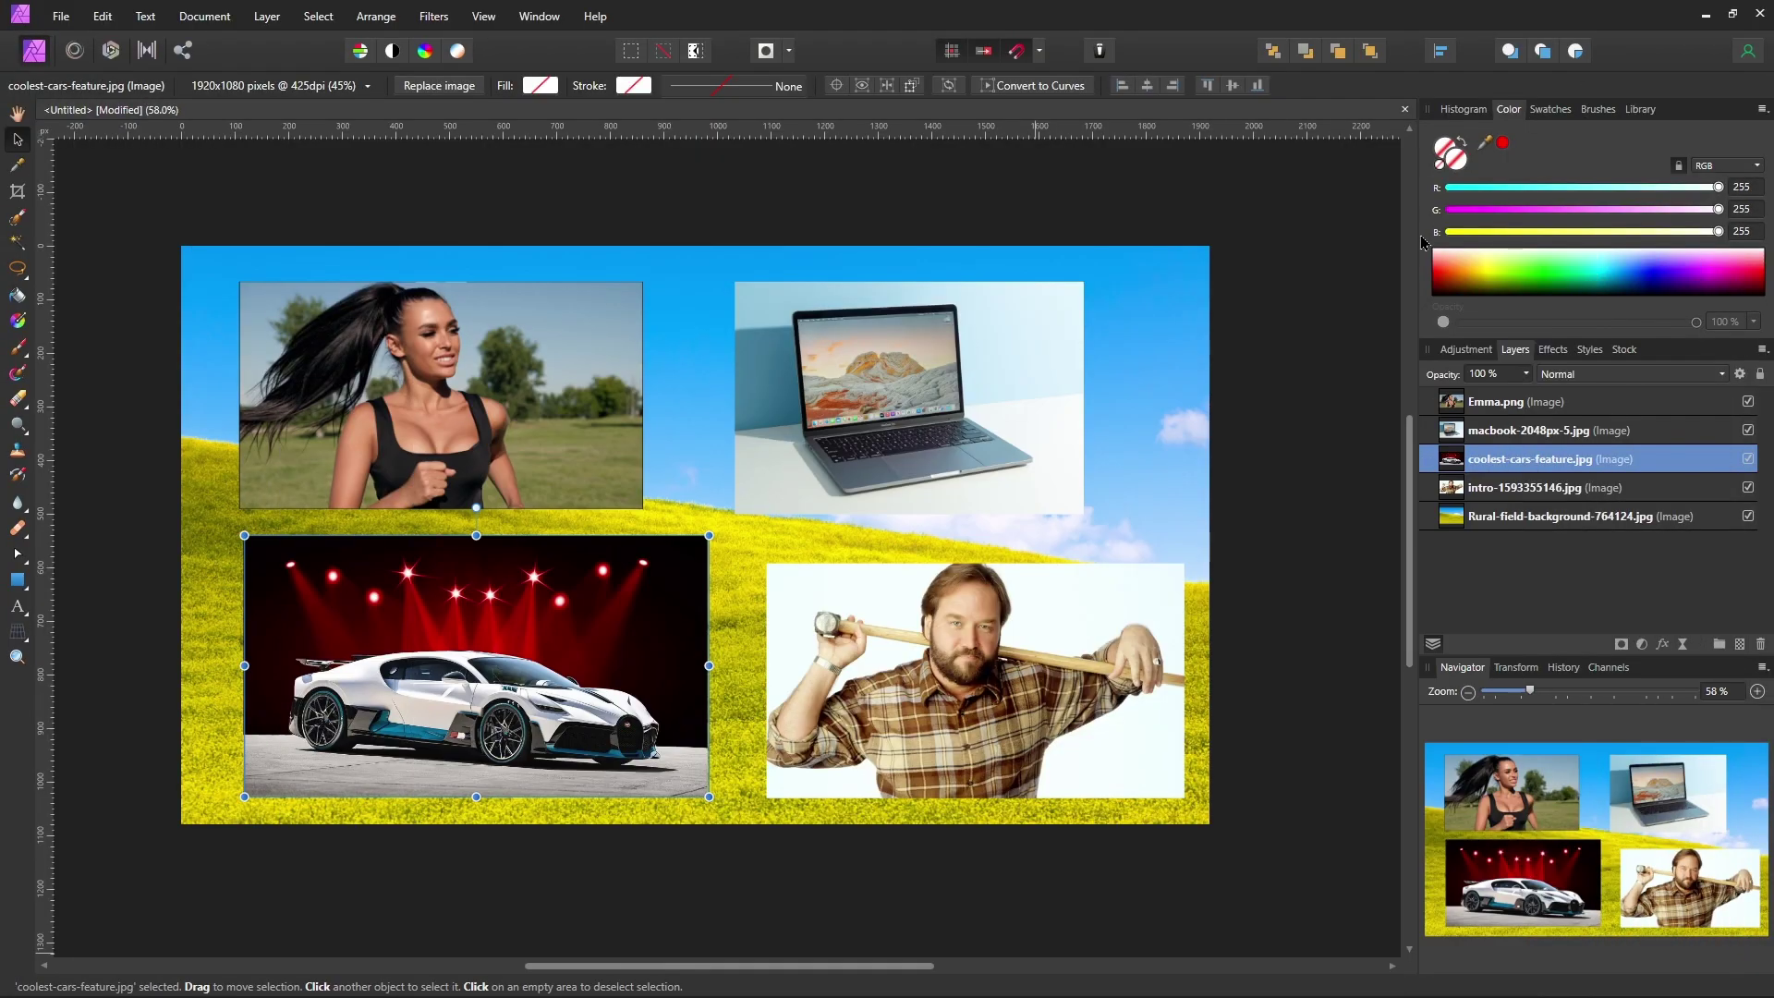
click(1704, 14)
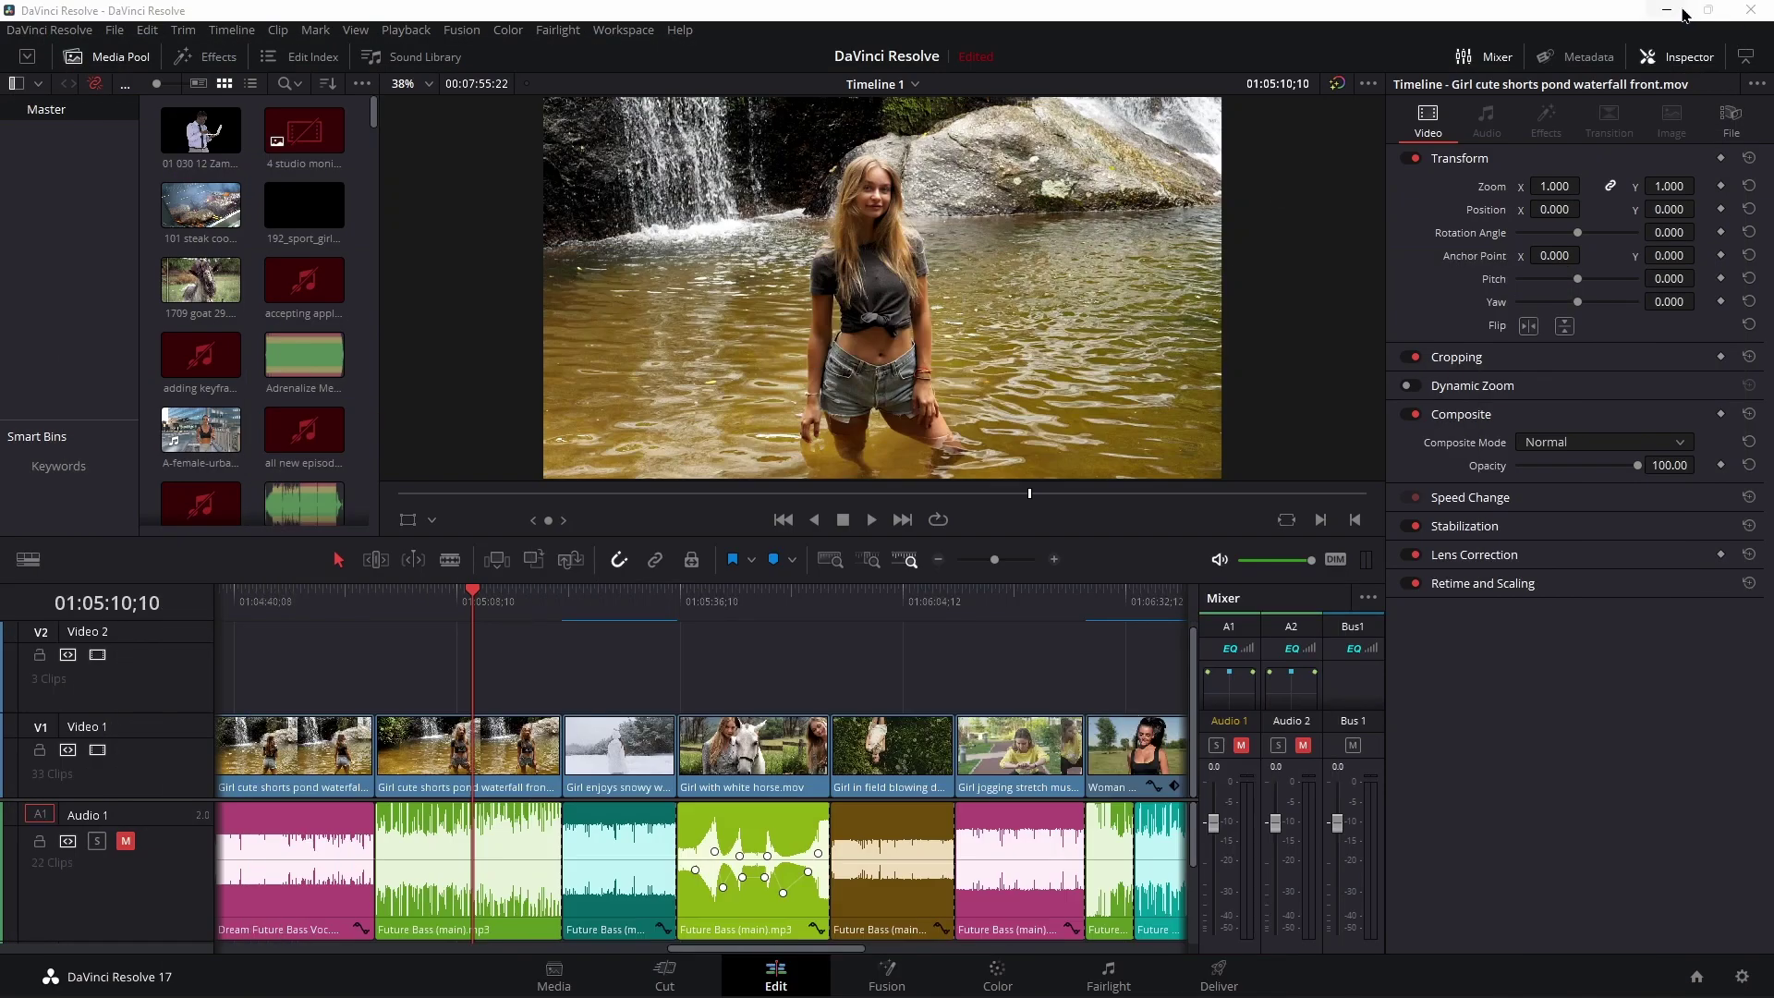
click(1682, 12)
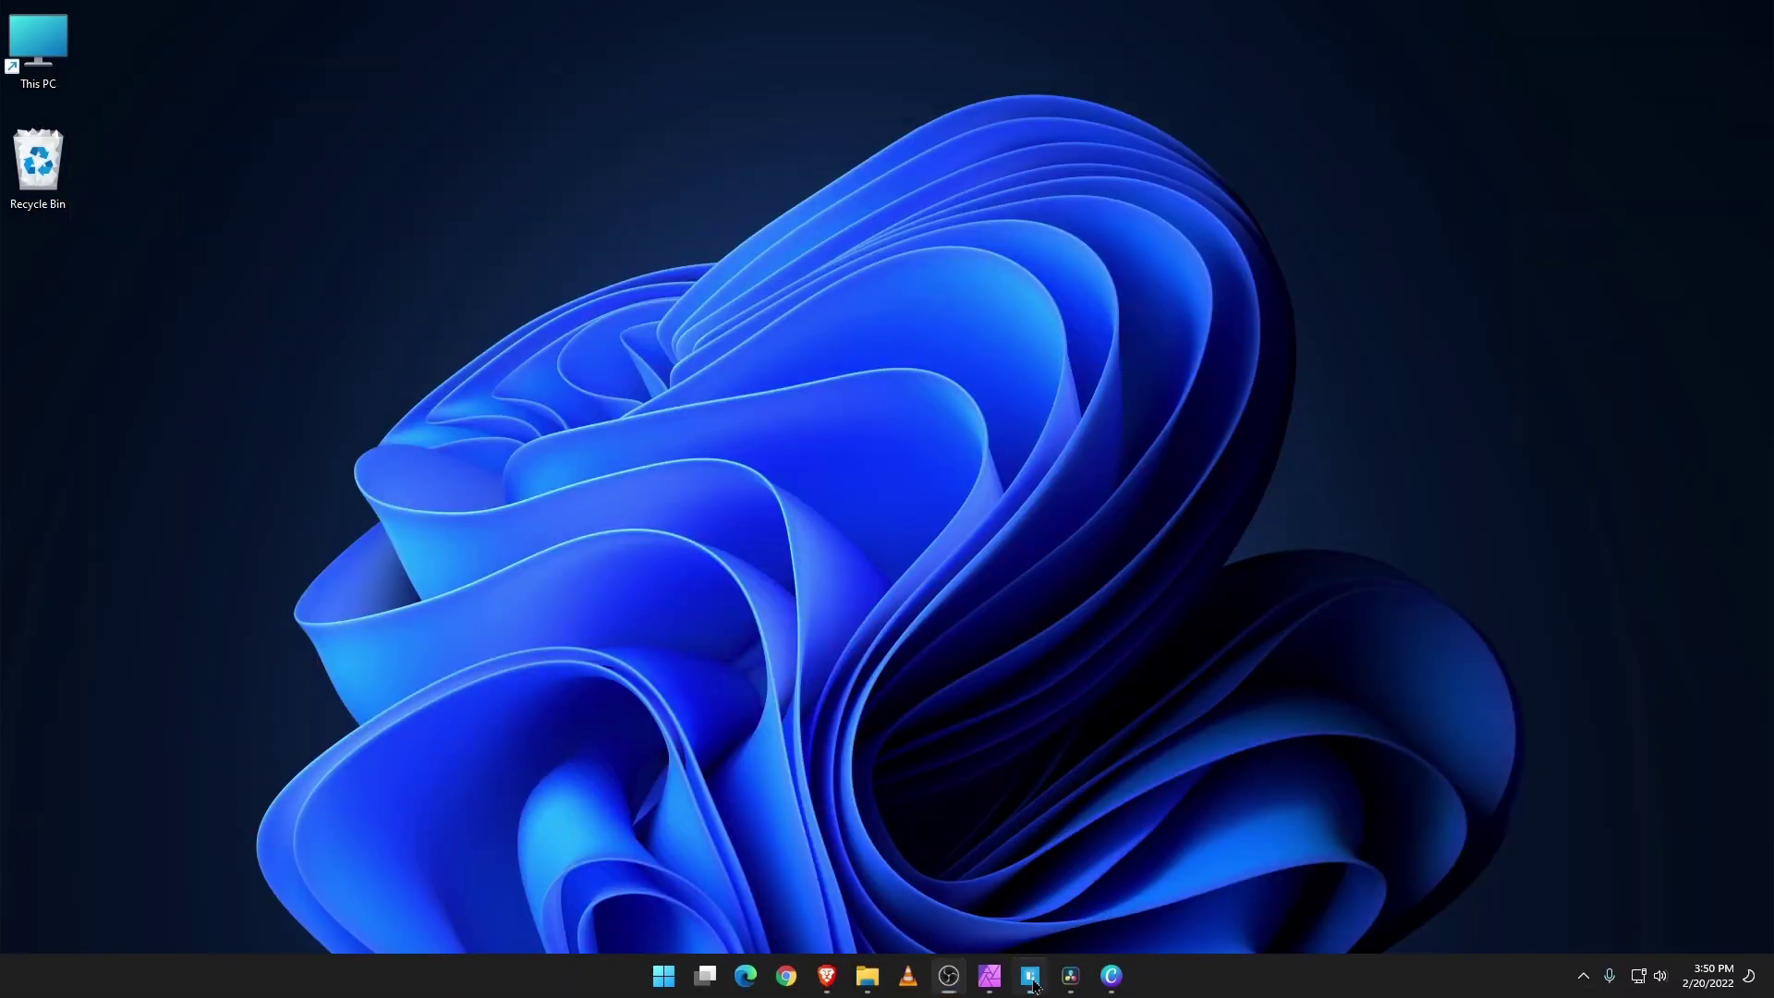
Launch Lunacy, place the Downloads folder beside it, and select the intro photo of the man.
click(1029, 976)
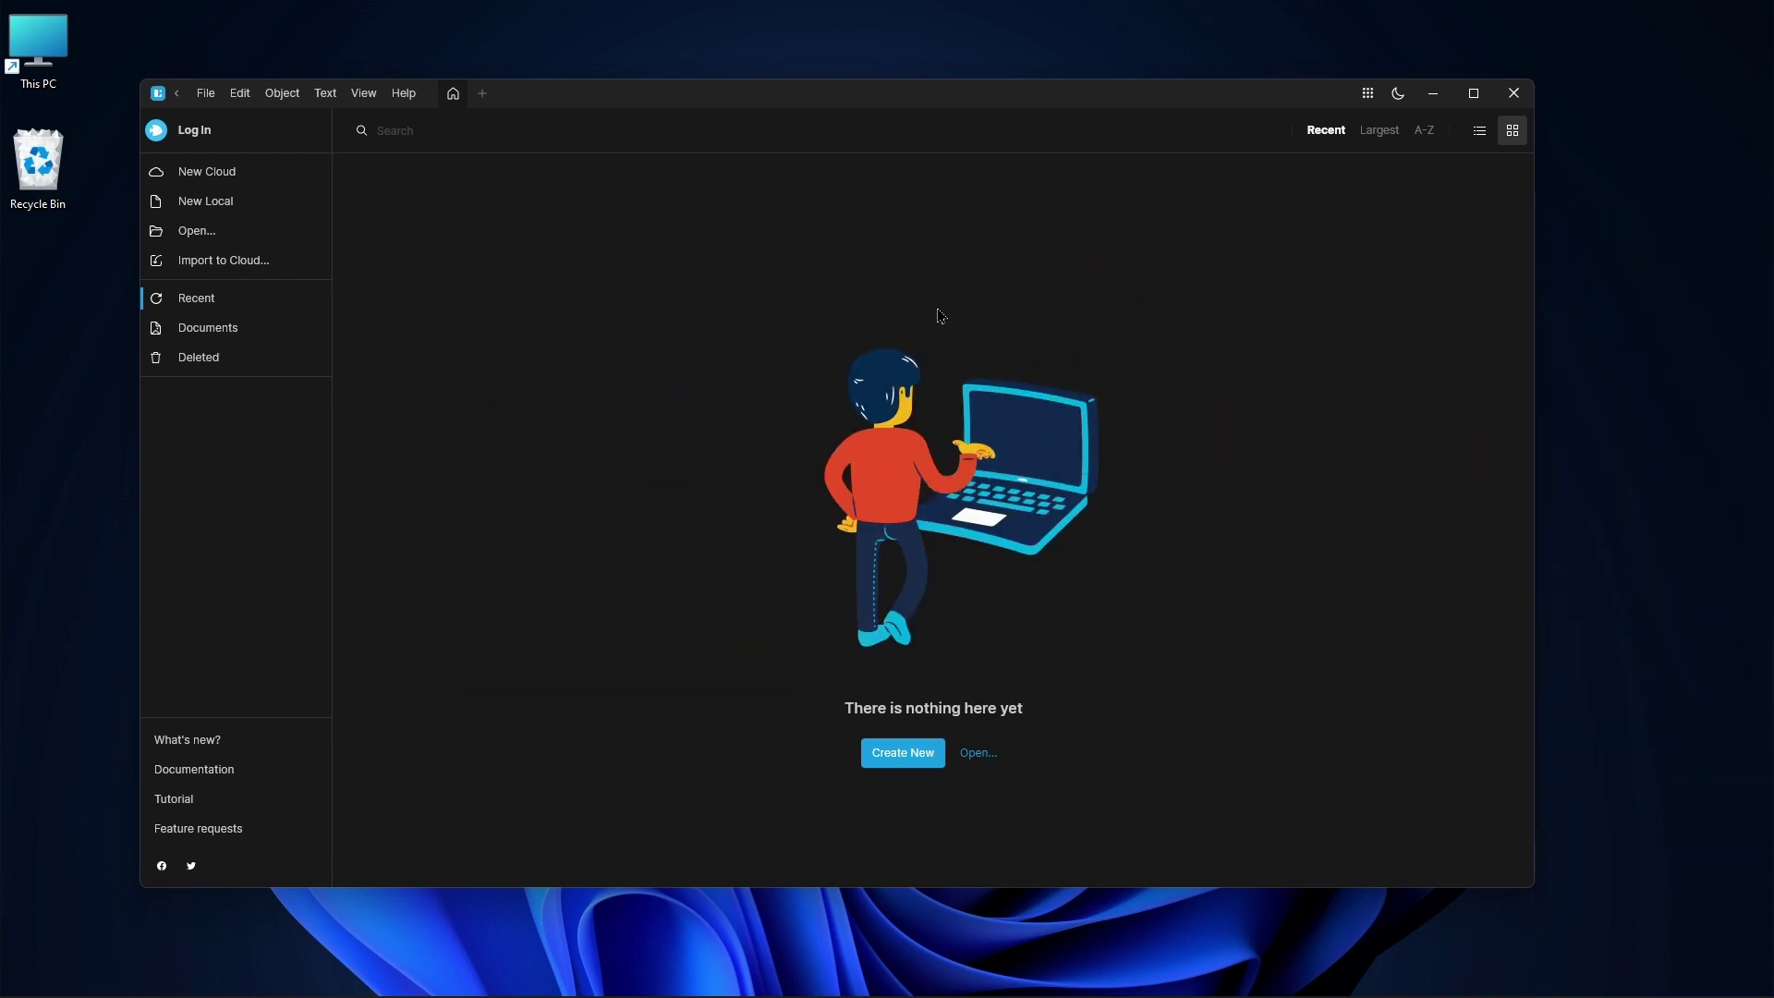
mouse_move(867, 976)
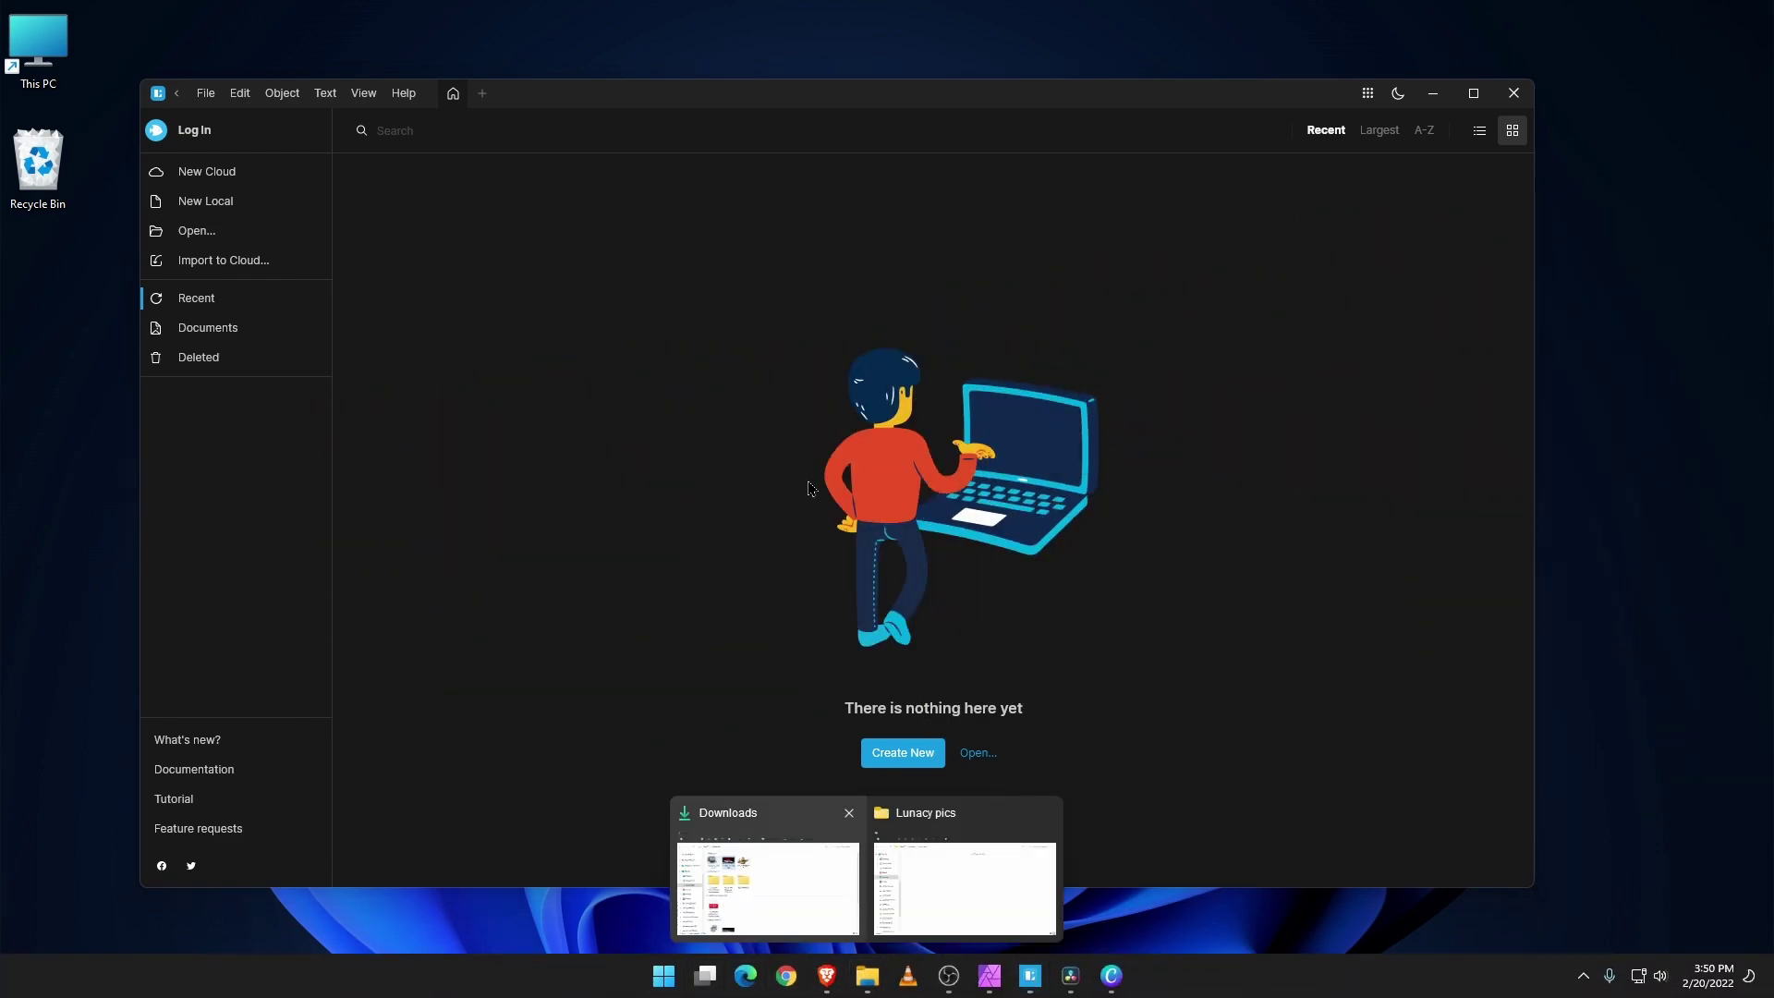
click(808, 877)
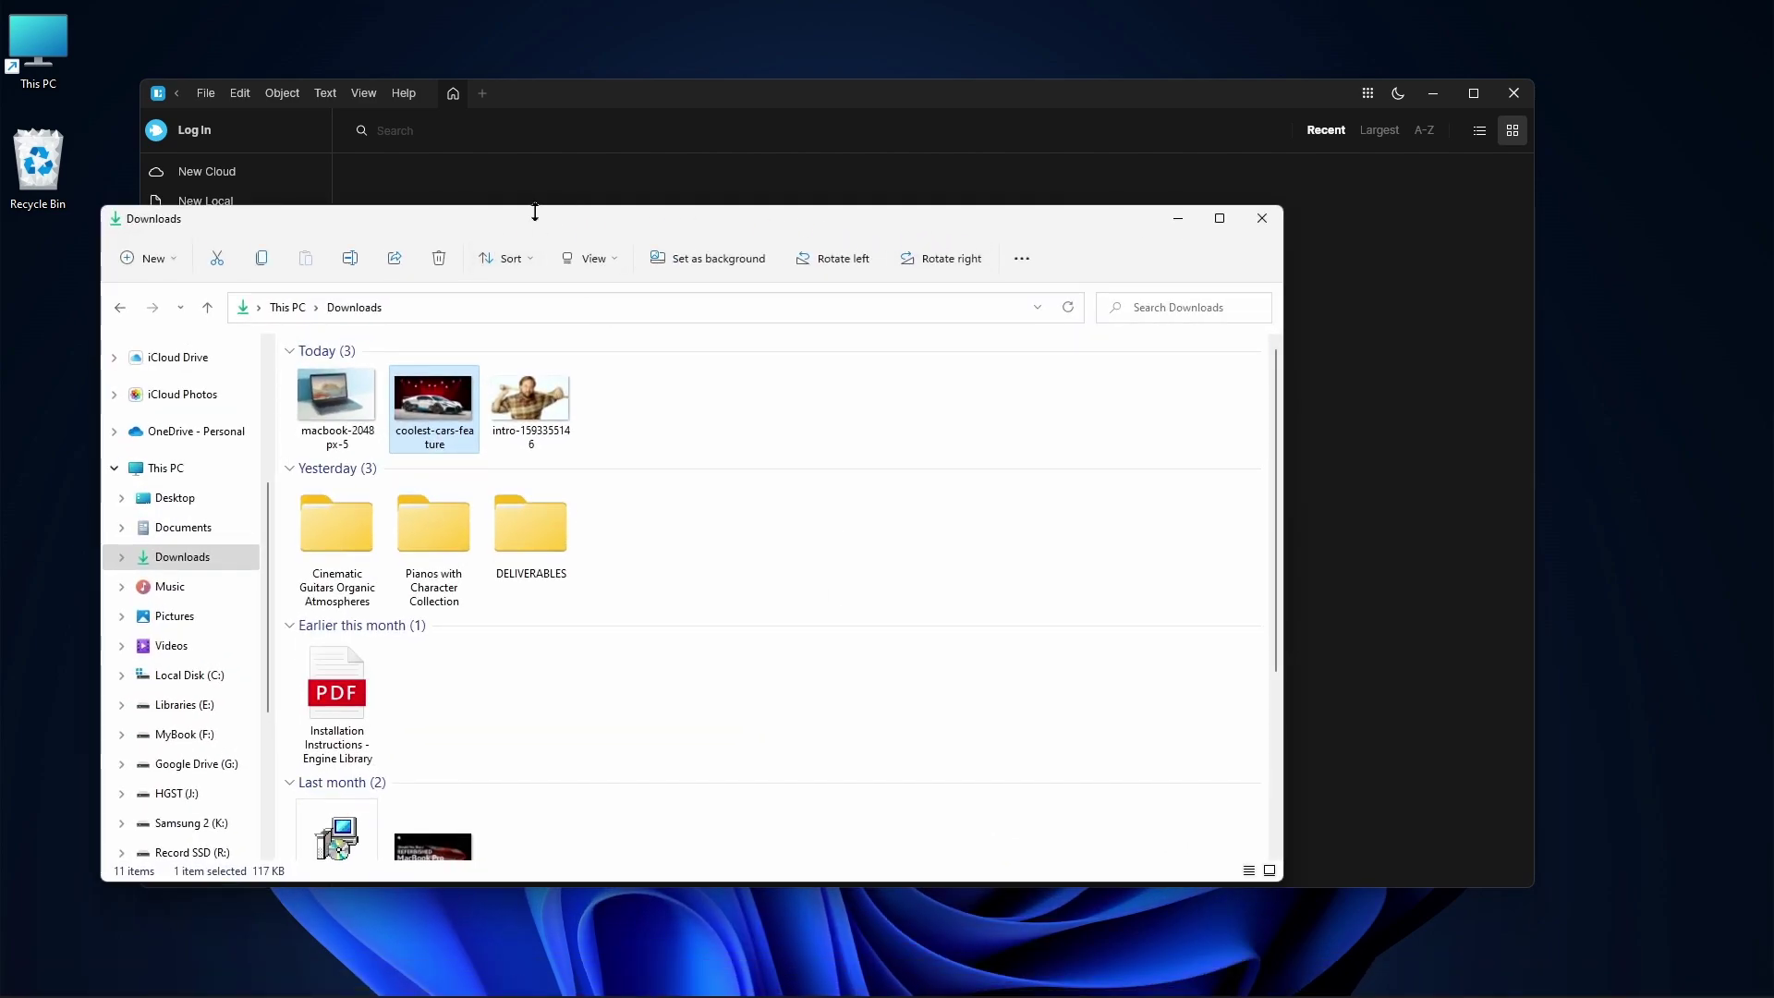
drag(534, 212, 1390, 197)
click(1385, 394)
Bring the intro photo into Lunacy, remove its white background, and scale the cut-out down slightly.
drag(1386, 388, 797, 439)
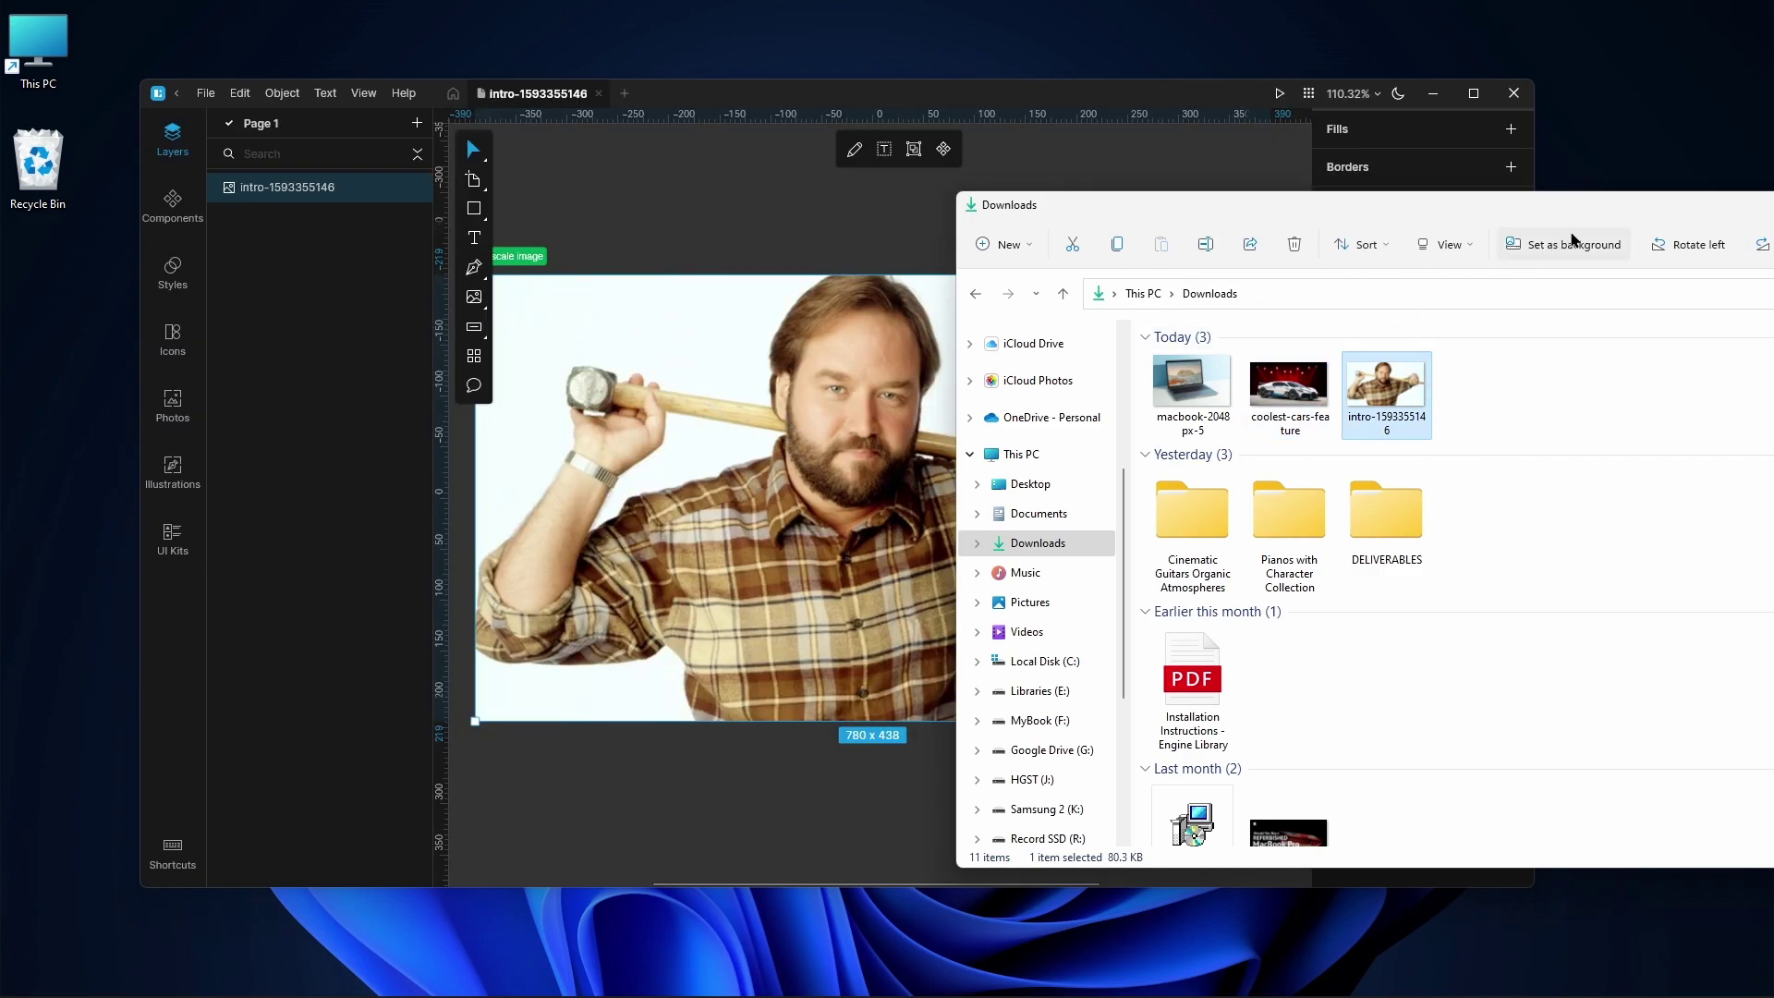
mouse_move(1576, 207)
mouse_down()
mouse_move(1069, 245)
mouse_move(1108, 304)
mouse_up()
click(1243, 303)
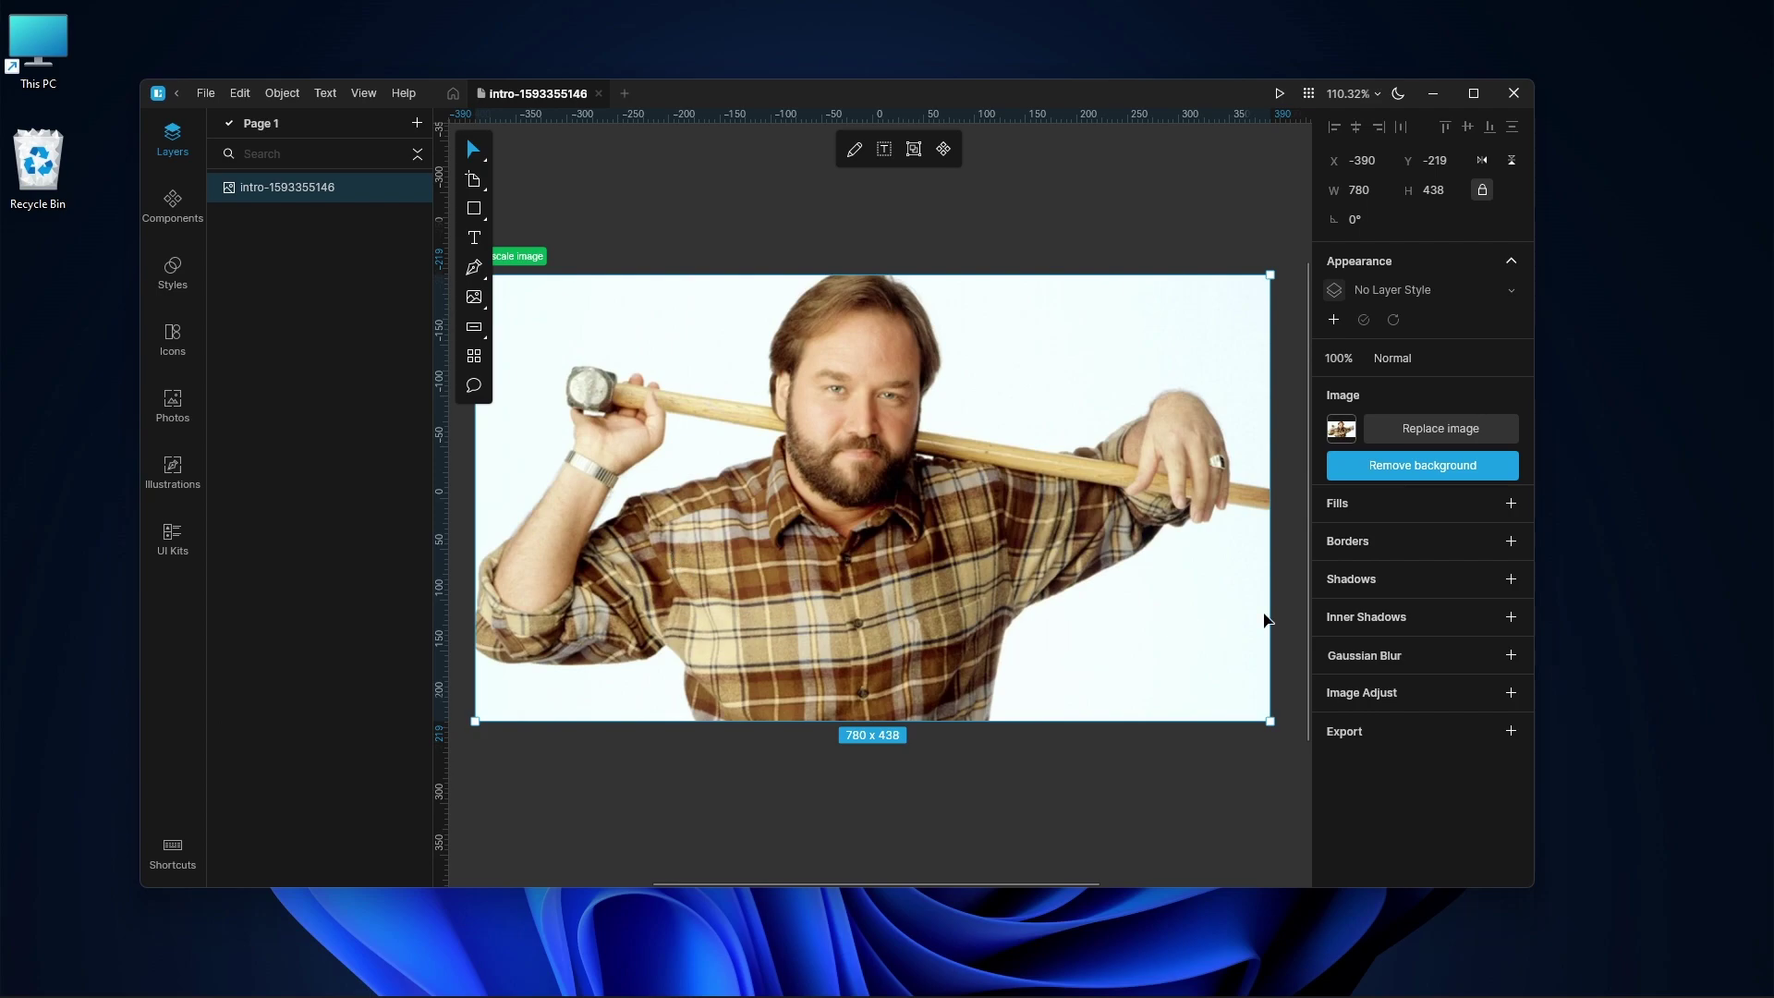
click(1467, 478)
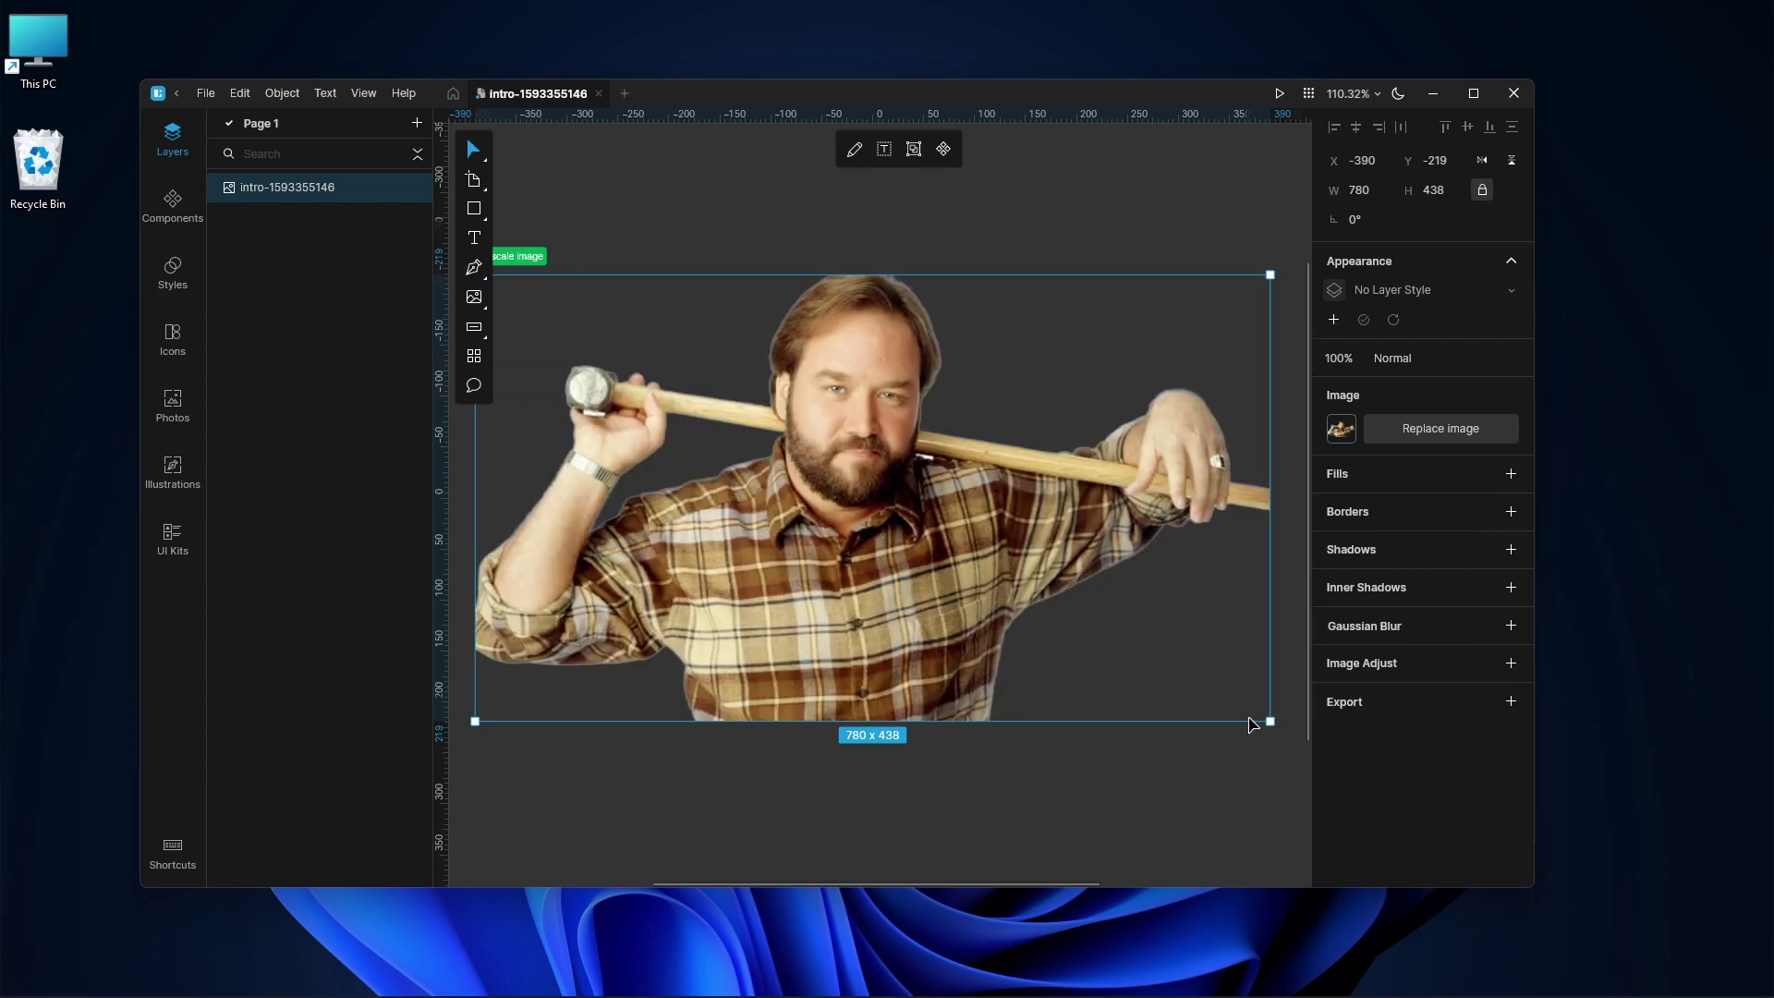
mouse_move(1269, 720)
mouse_down()
mouse_move(1186, 646)
mouse_move(1254, 695)
mouse_up()
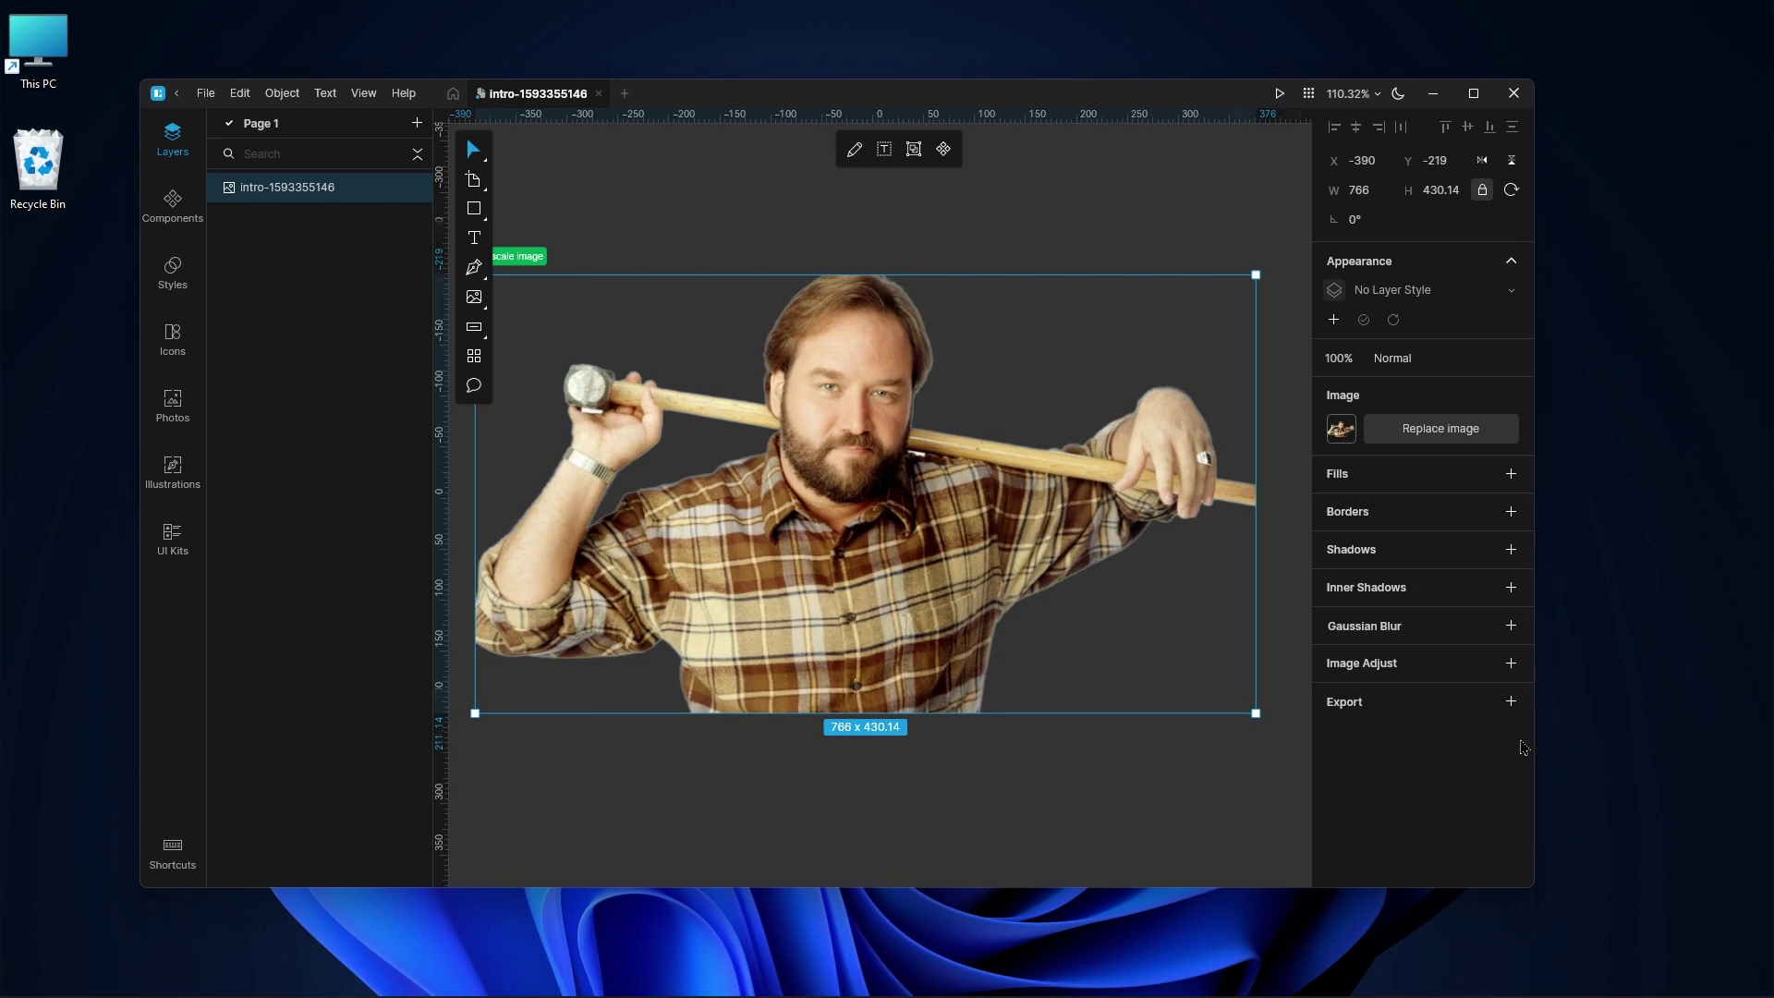
Add a PNG export setting and start exporting, then cancel the save dialog.
click(1511, 701)
click(1422, 767)
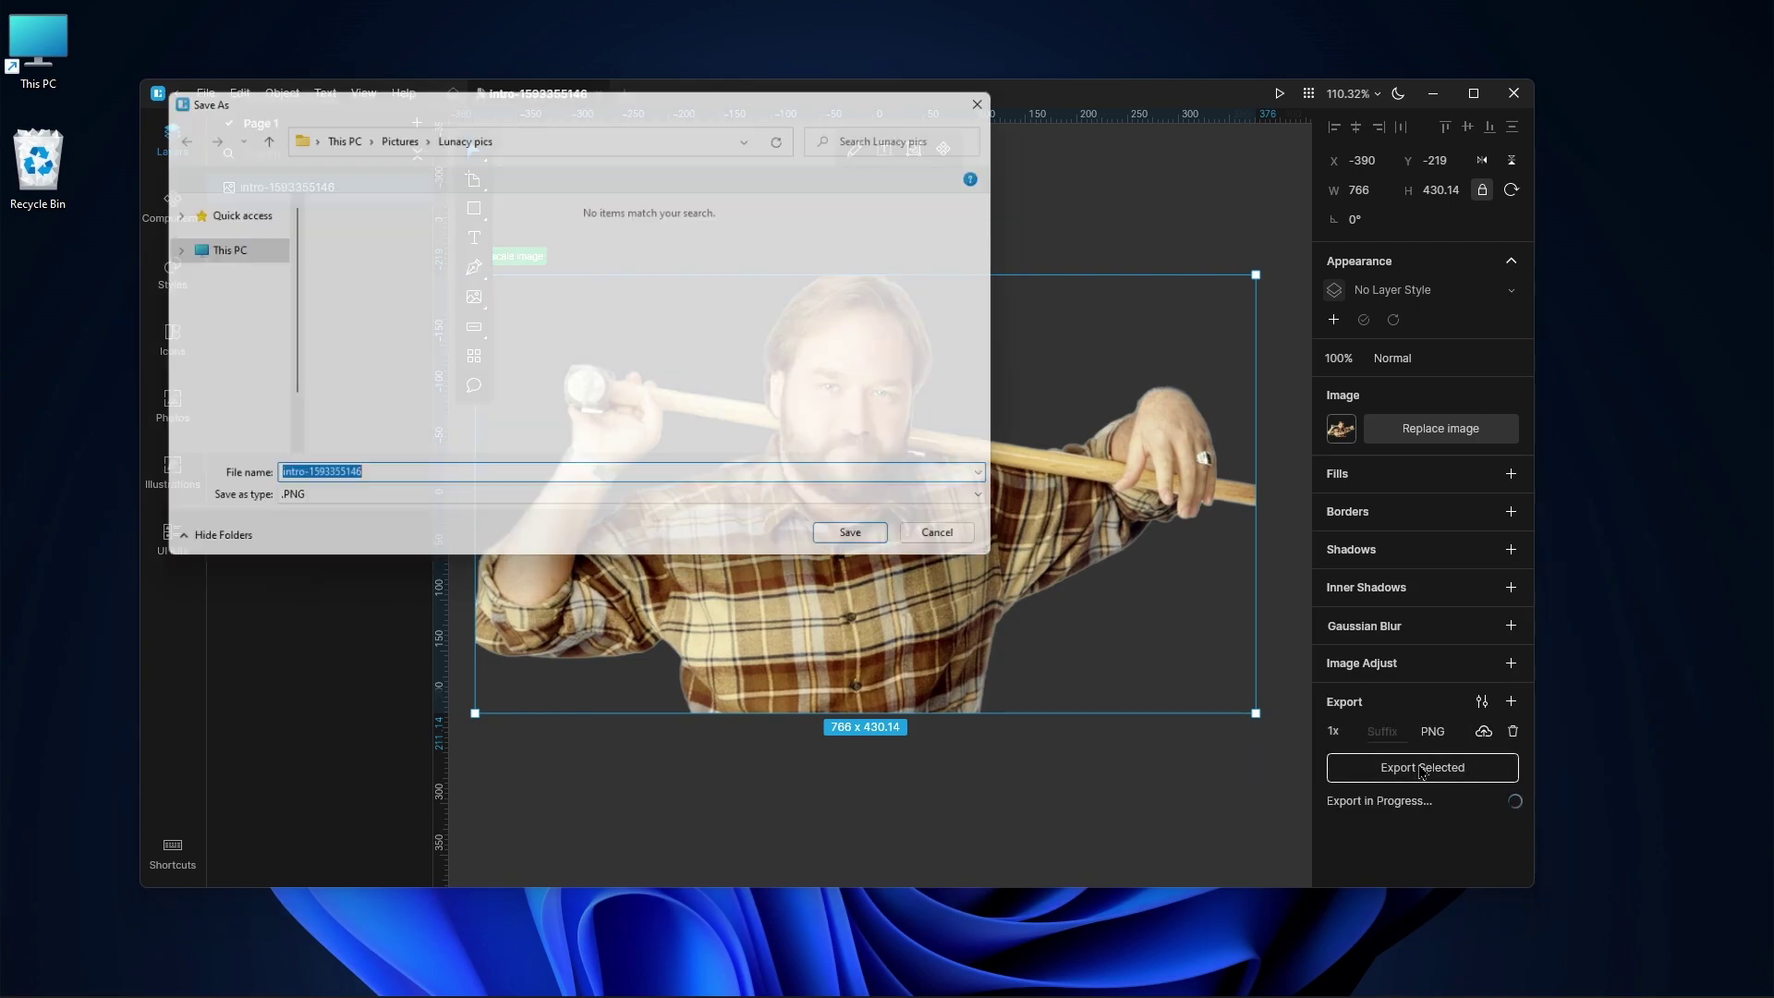
click(965, 551)
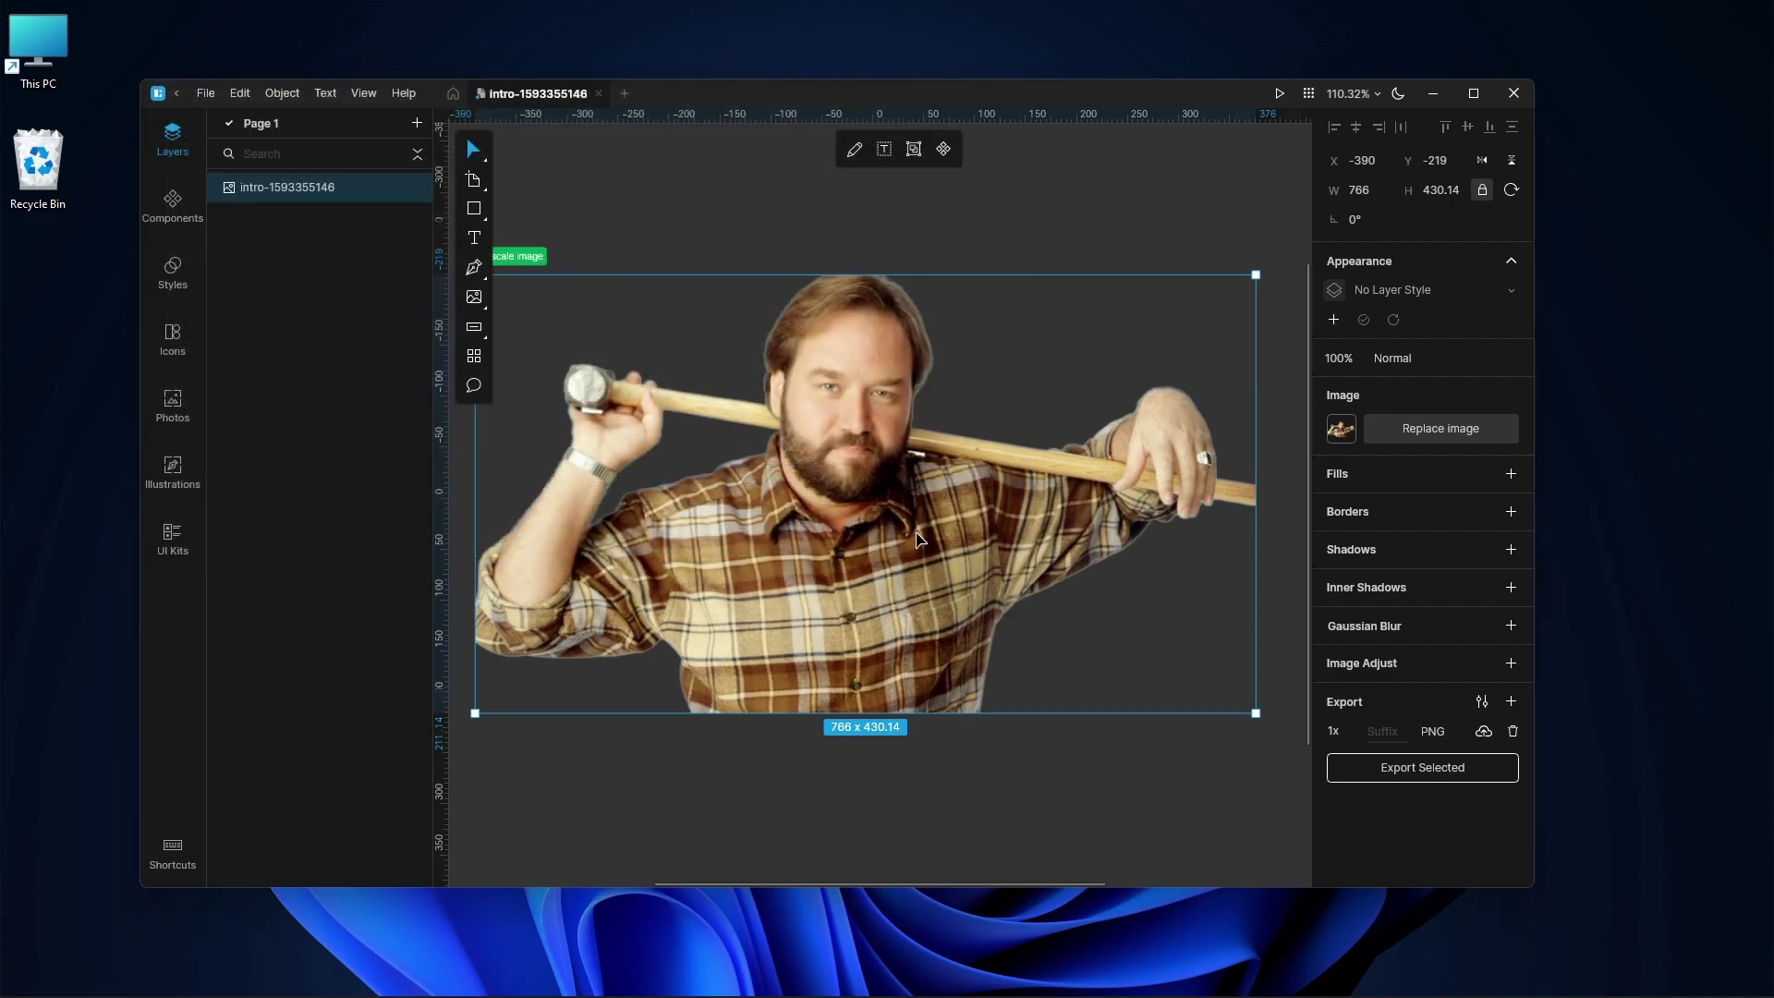
Export the cut-out via File > Export as PNG 'al' into Lunacy pics, then preview it.
click(205, 93)
click(233, 351)
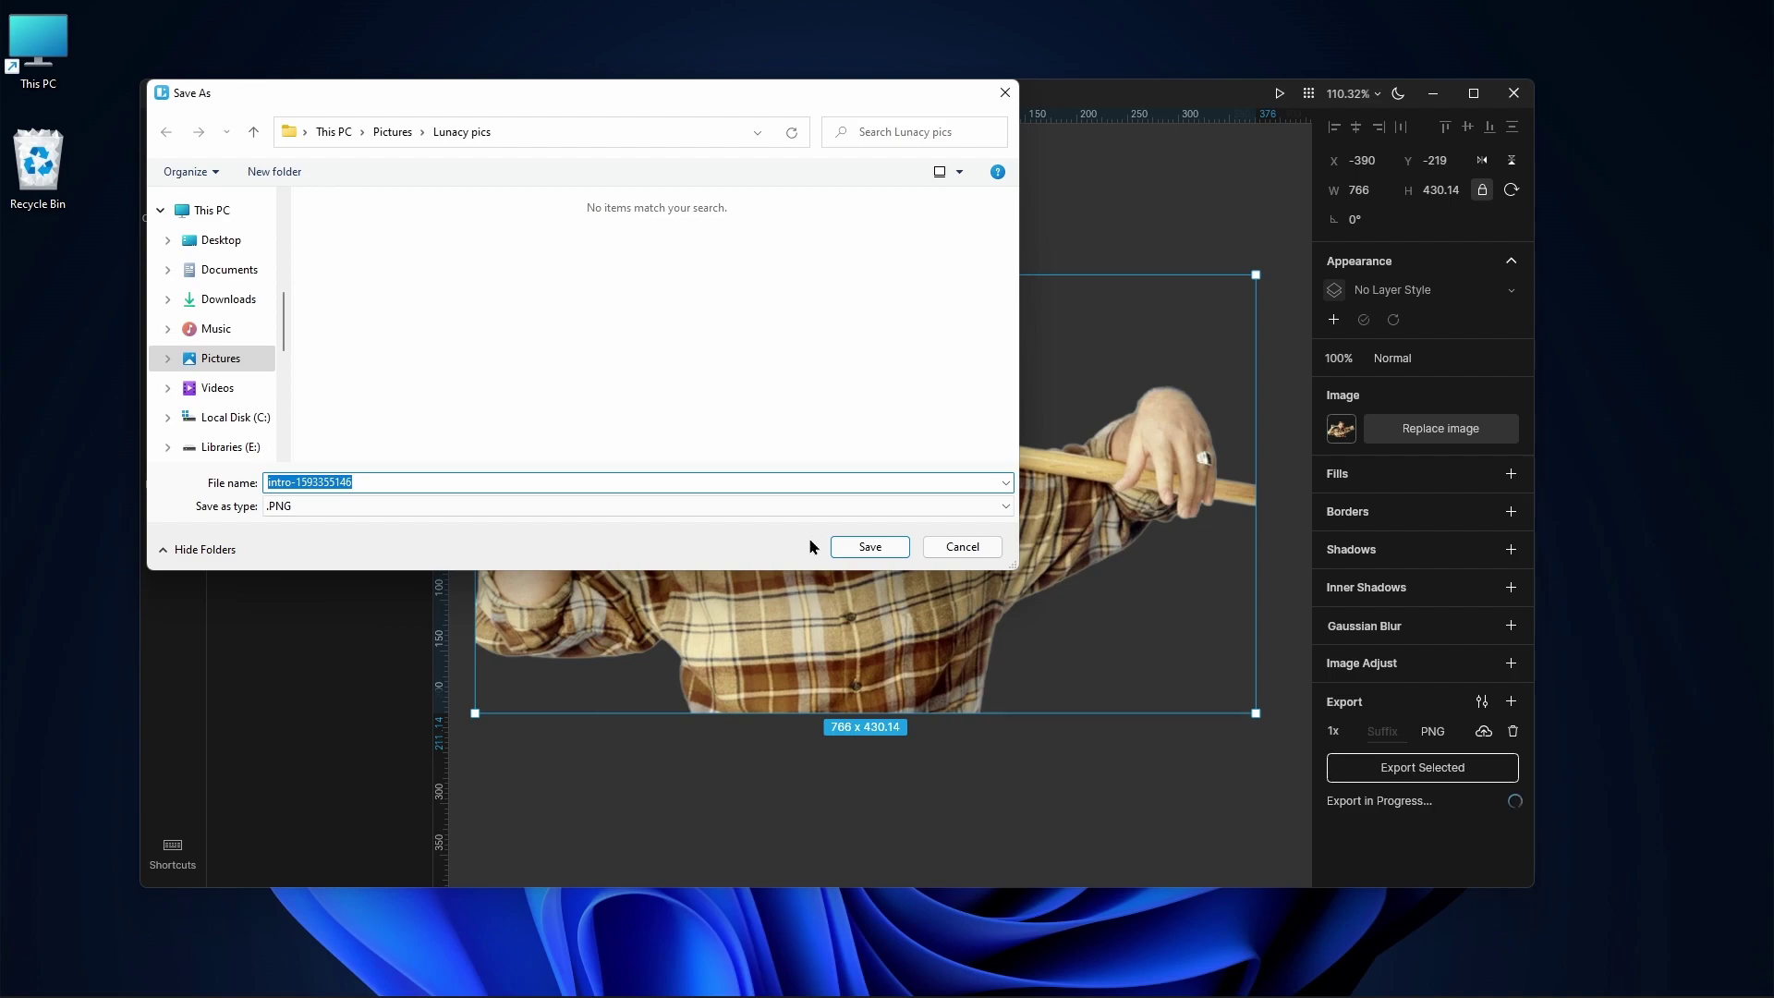
text(al)
click(593, 506)
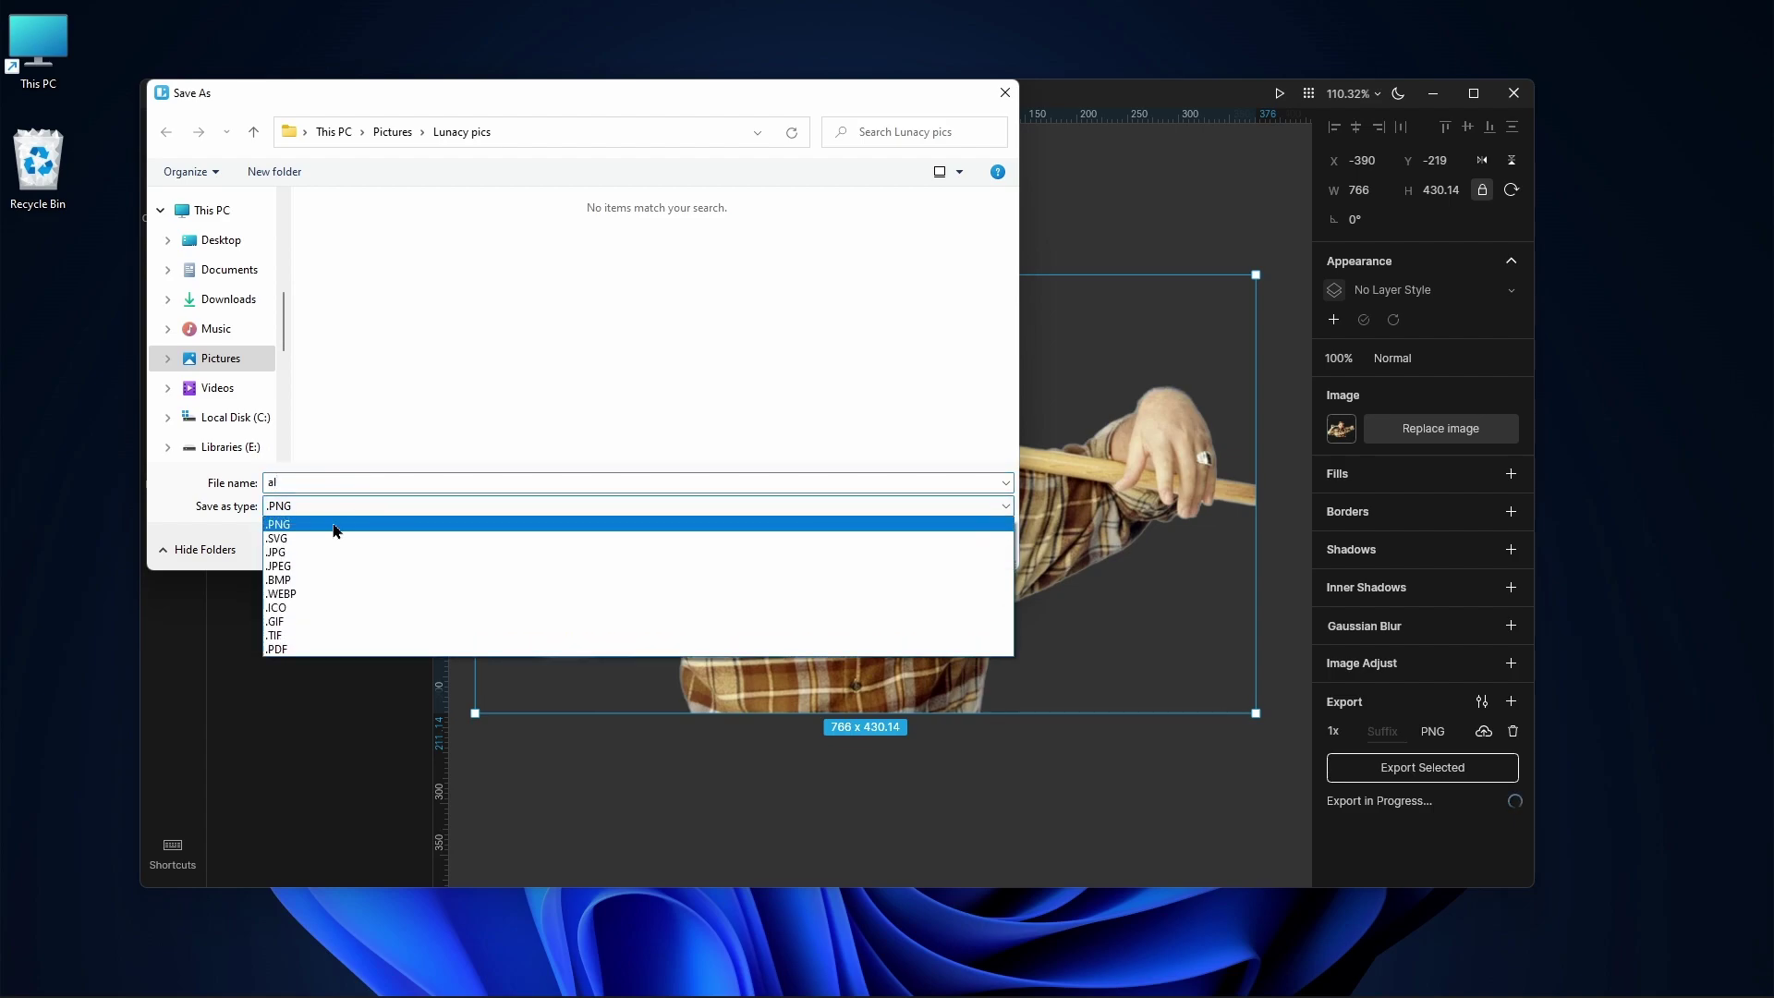
click(328, 527)
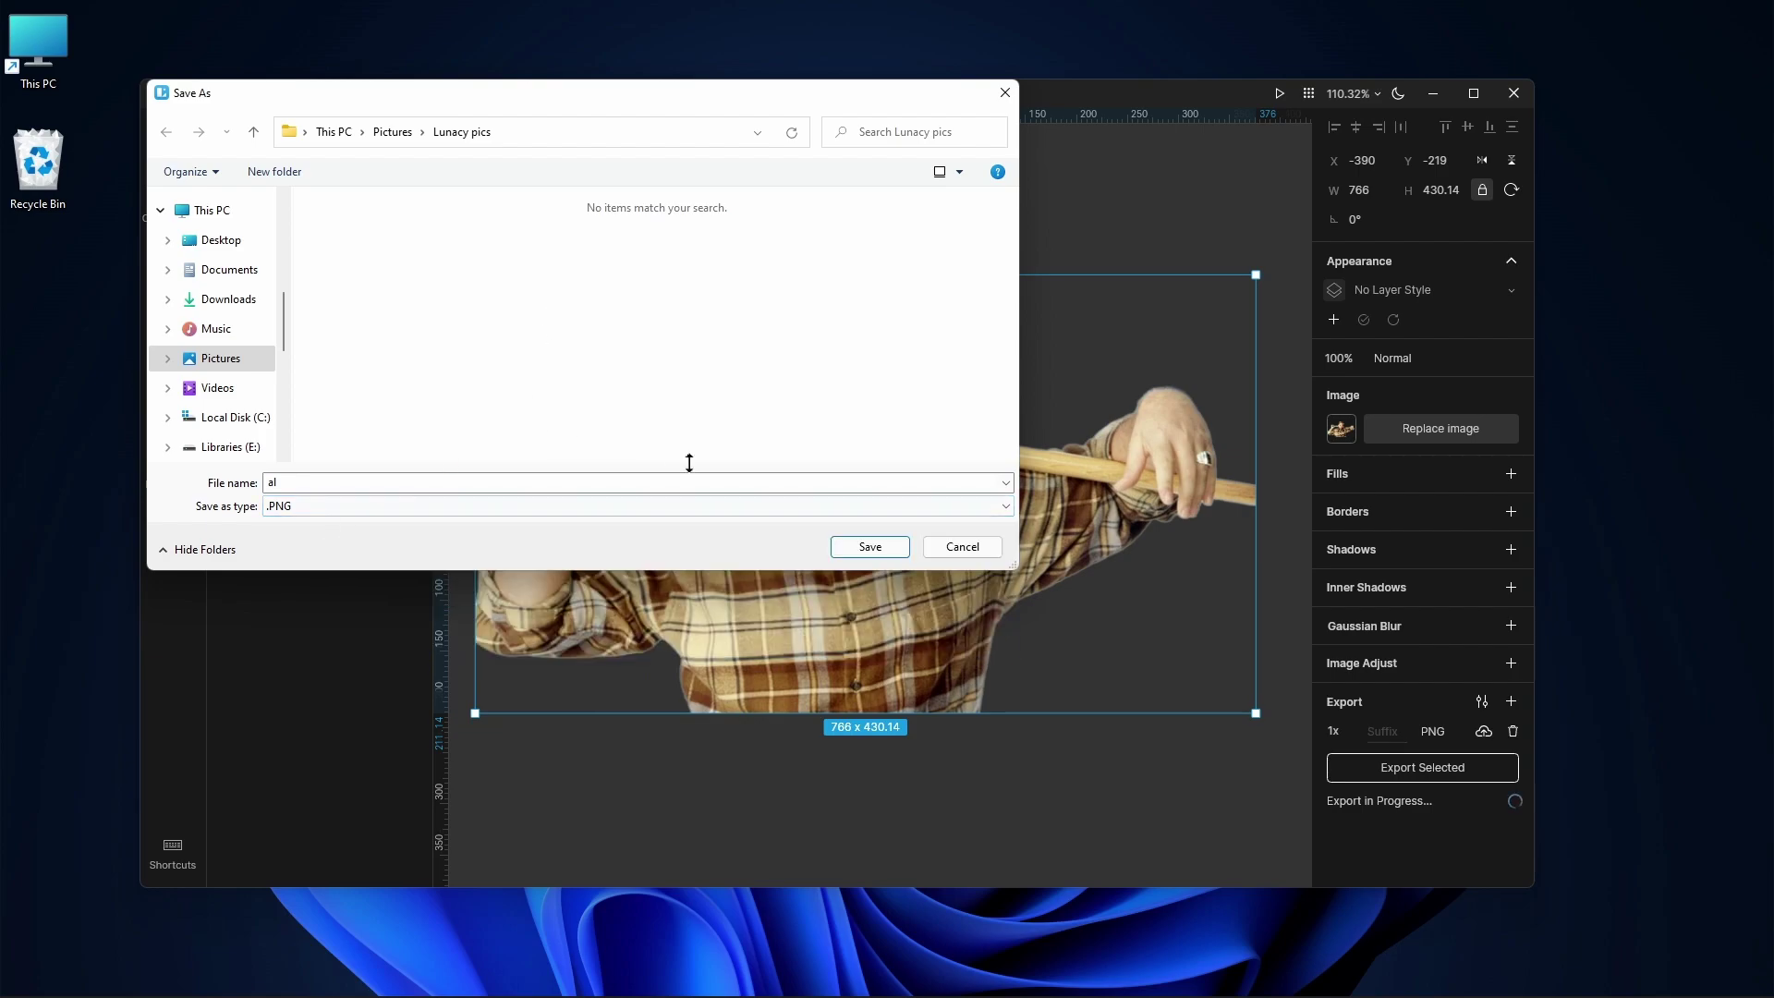
click(869, 547)
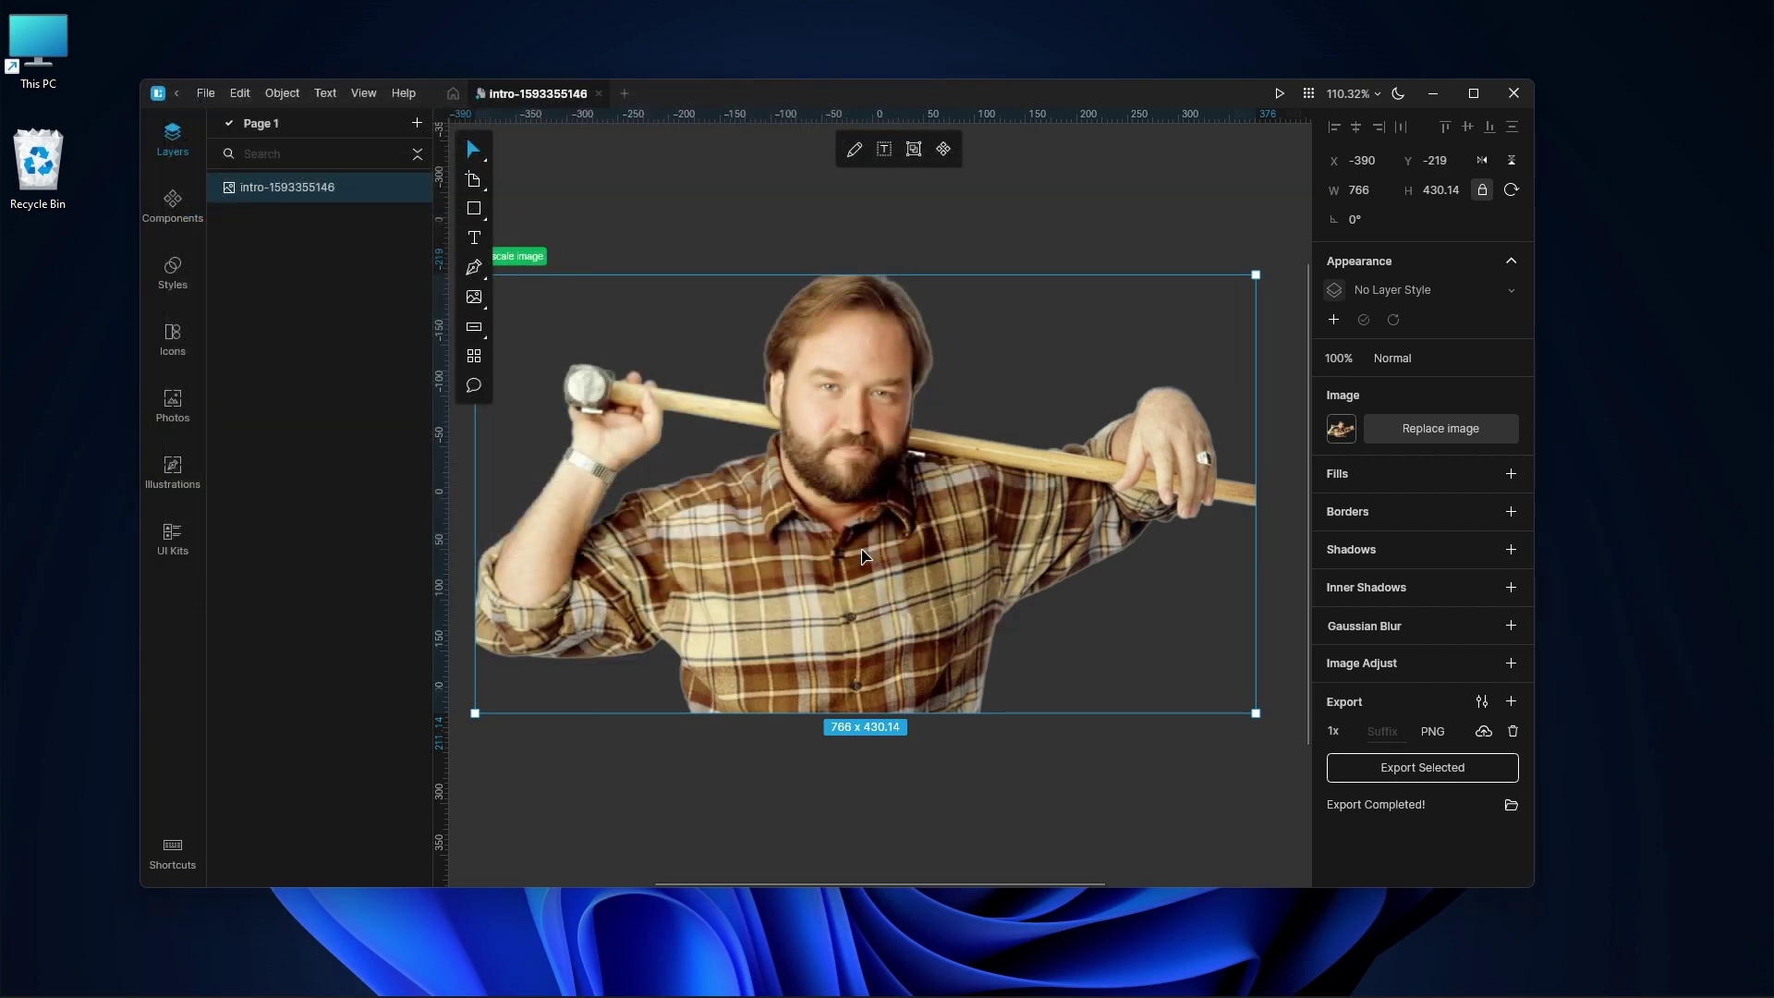
mouse_move(867, 976)
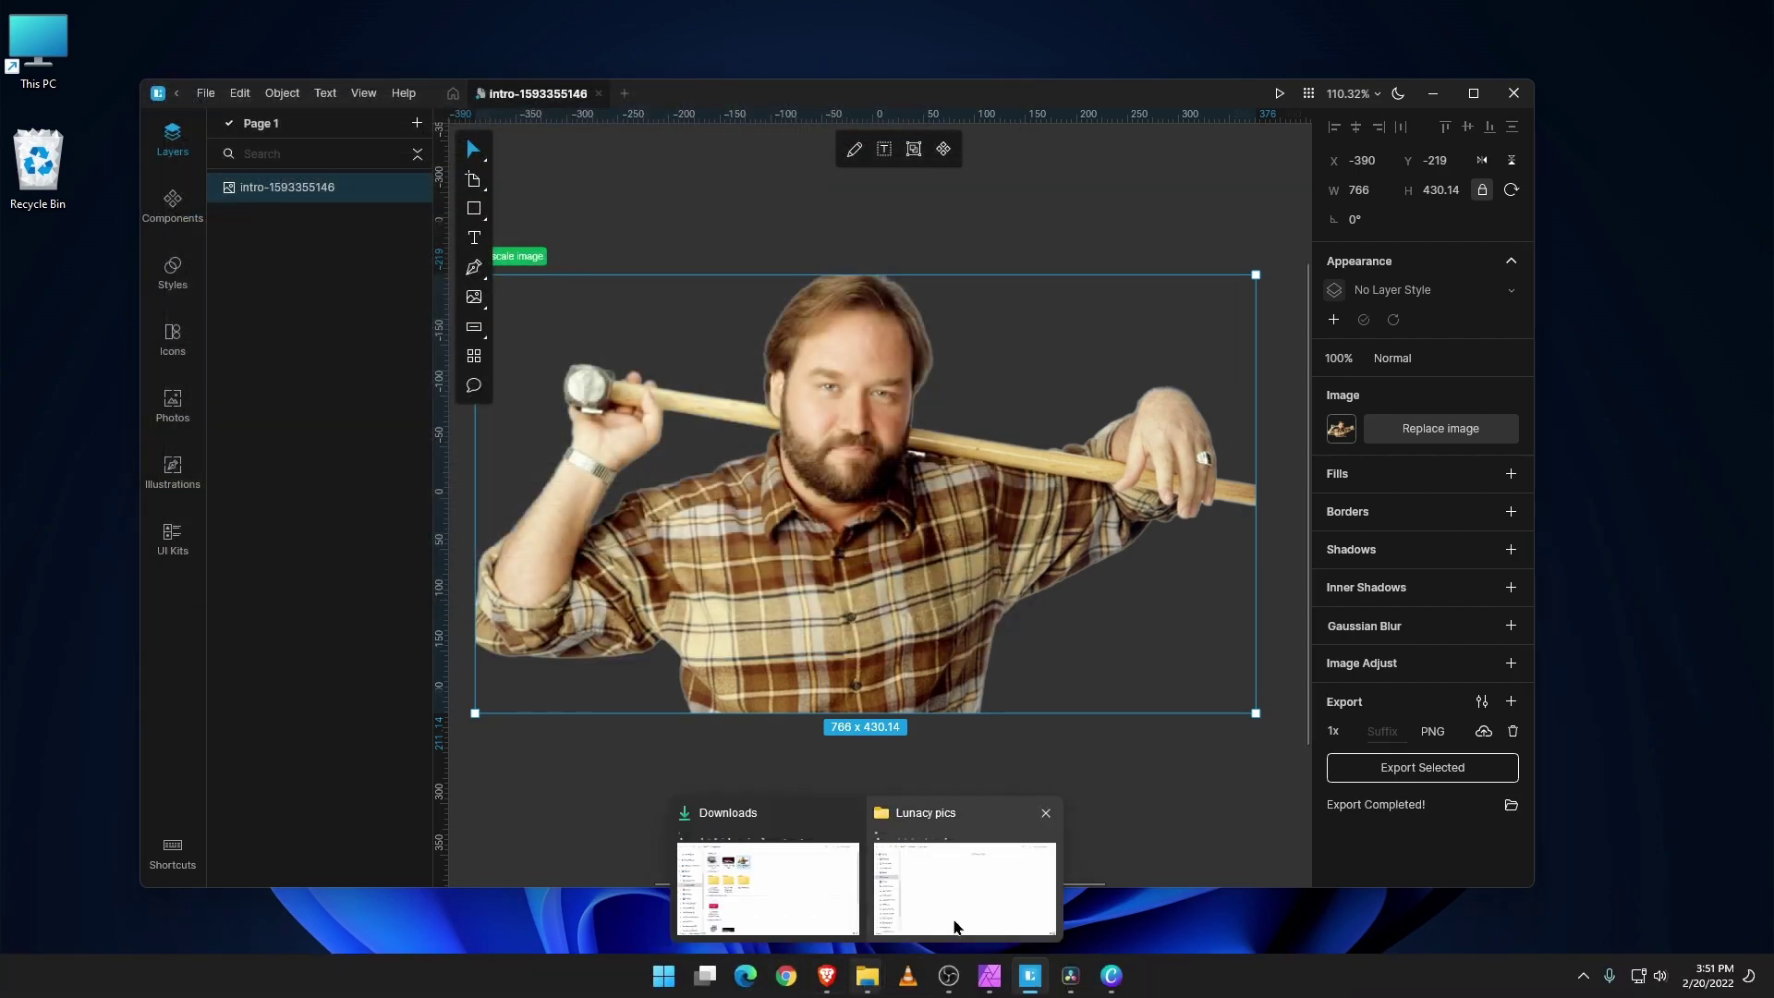
click(964, 887)
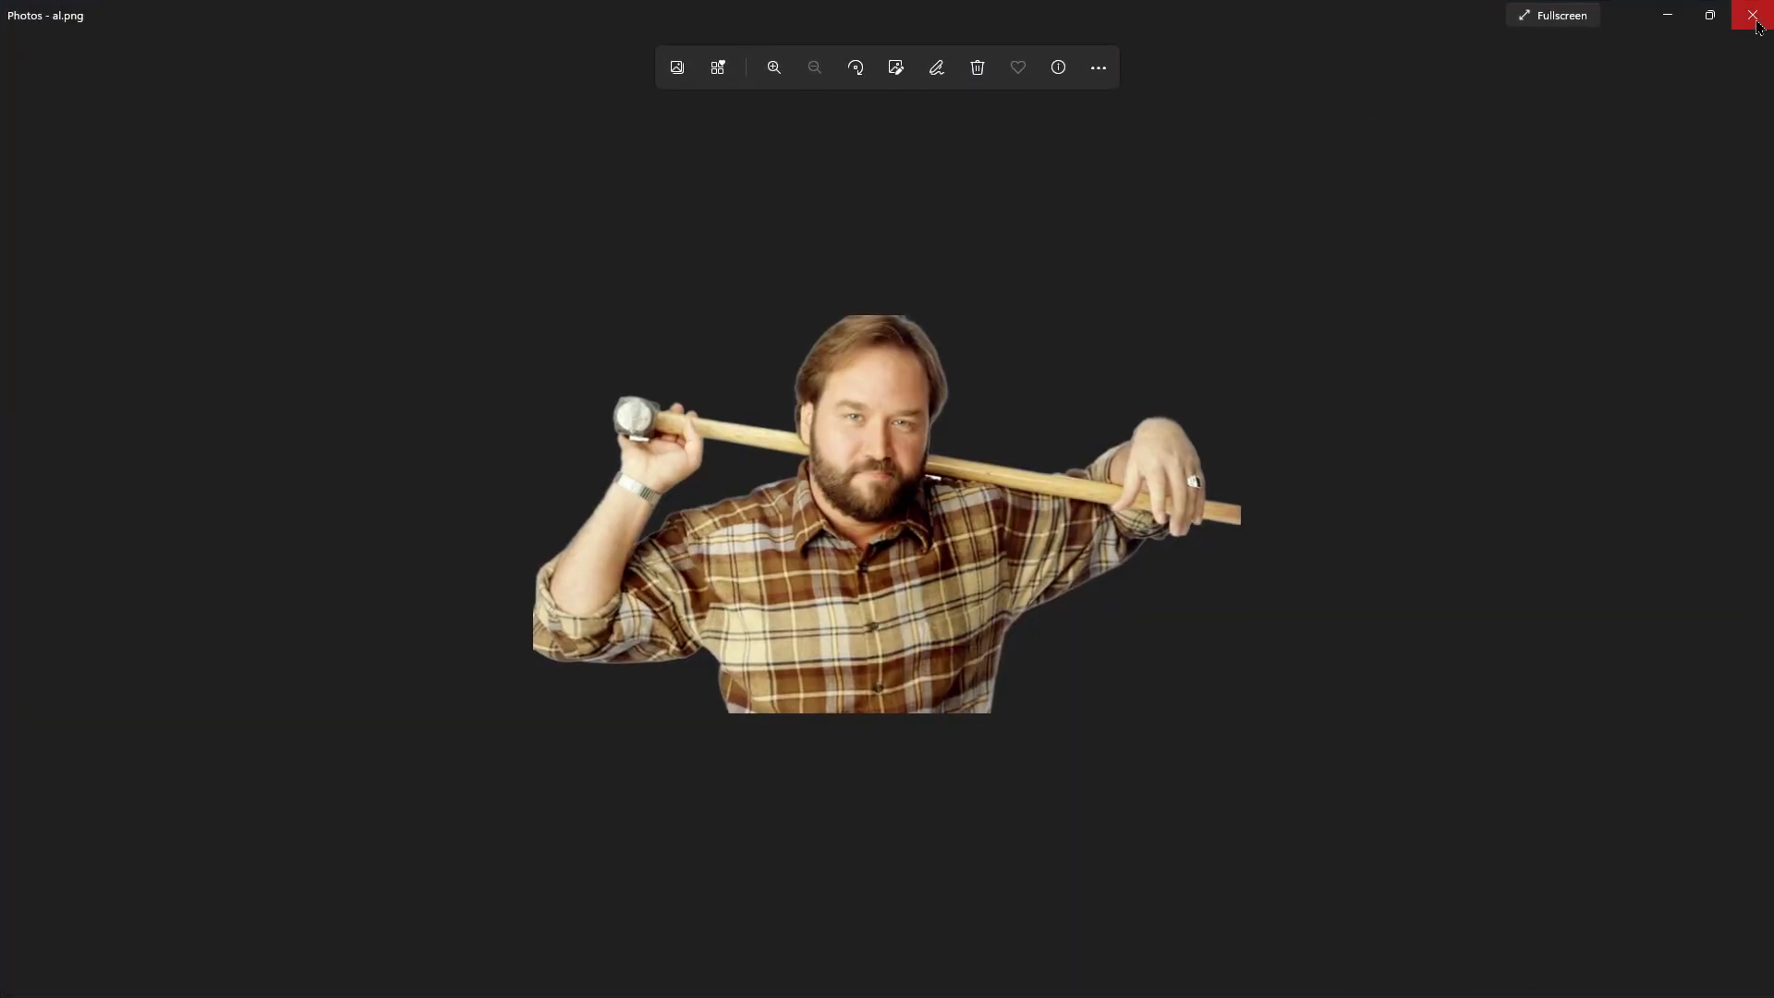
click(1751, 15)
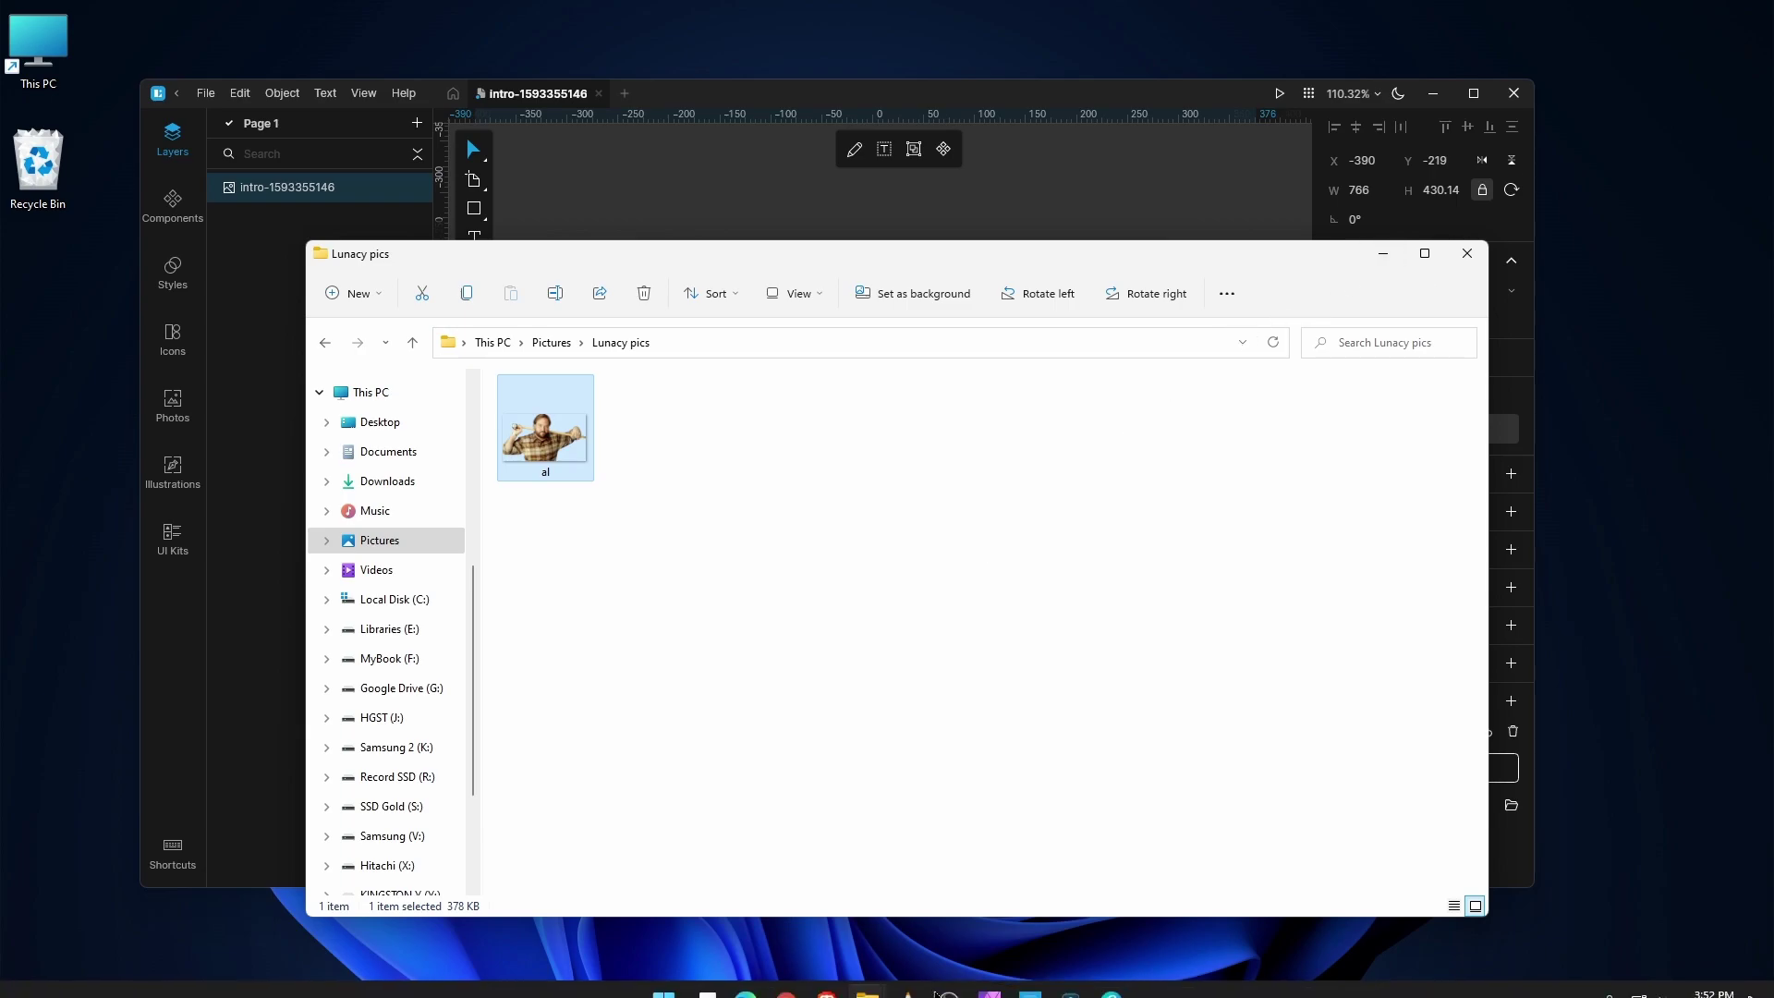
Drop al.png onto the Affinity collage, hide the intro photo layer, and move the cut-out bottom-right.
mouse_move(987, 992)
click(989, 976)
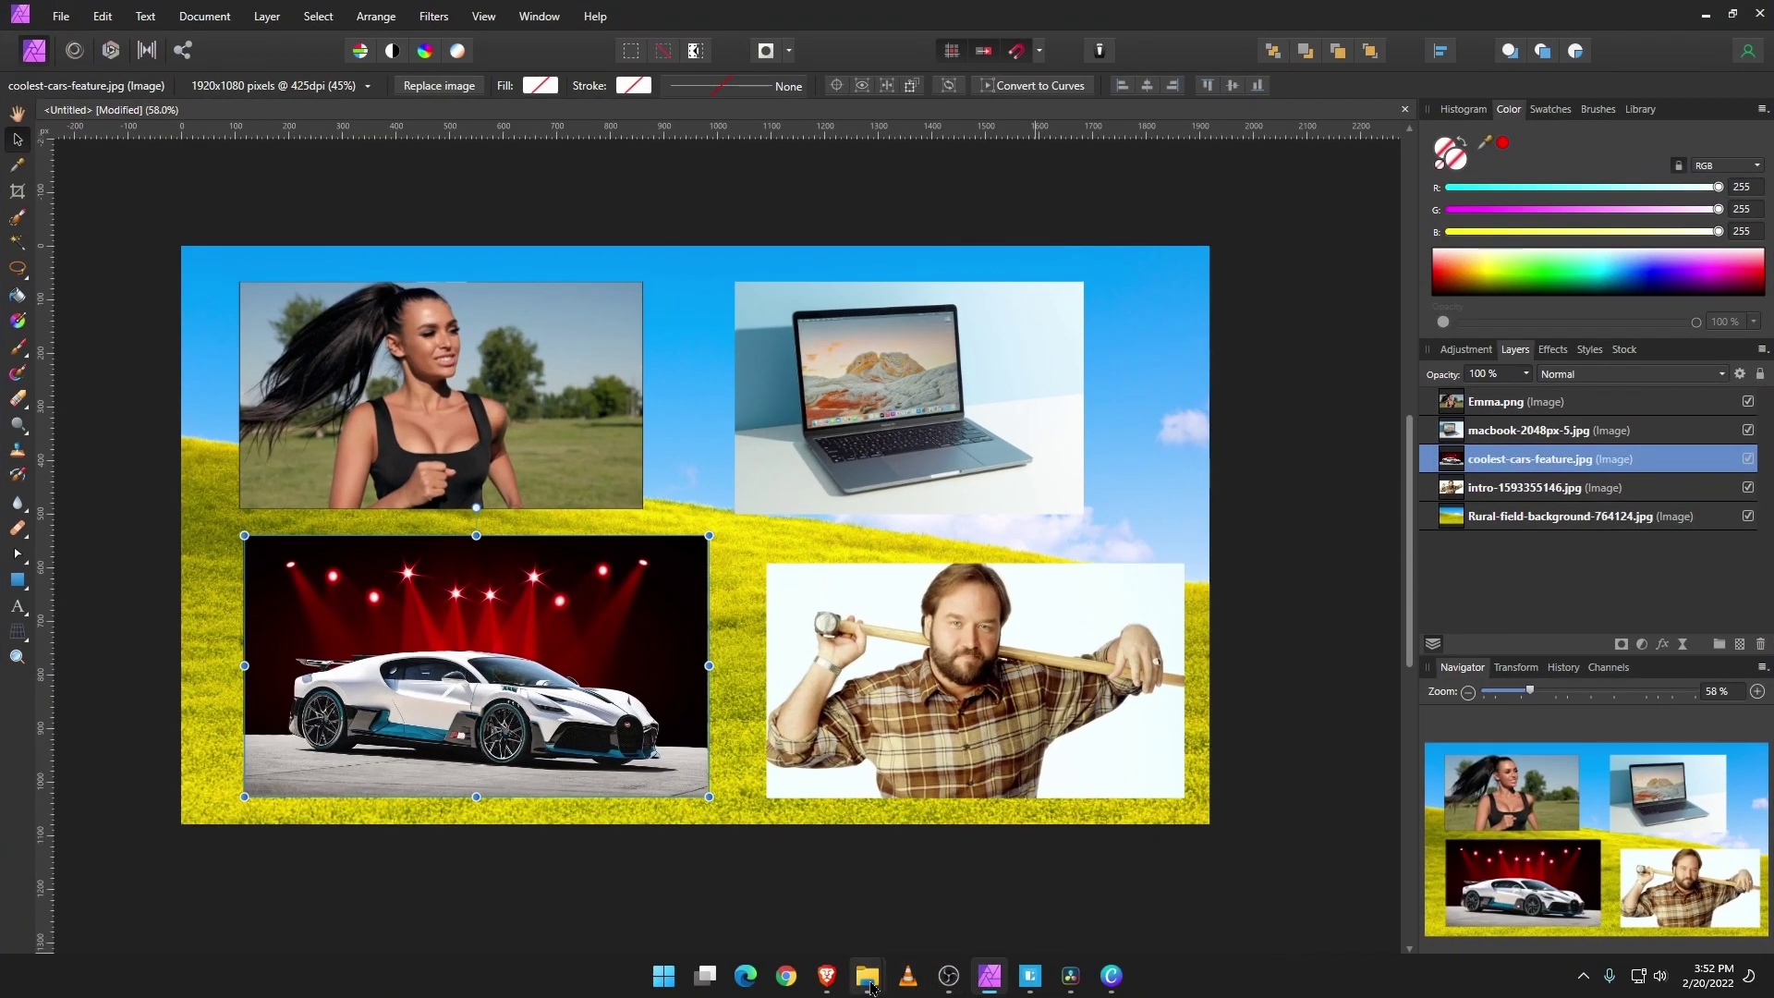
mouse_move(867, 976)
click(943, 894)
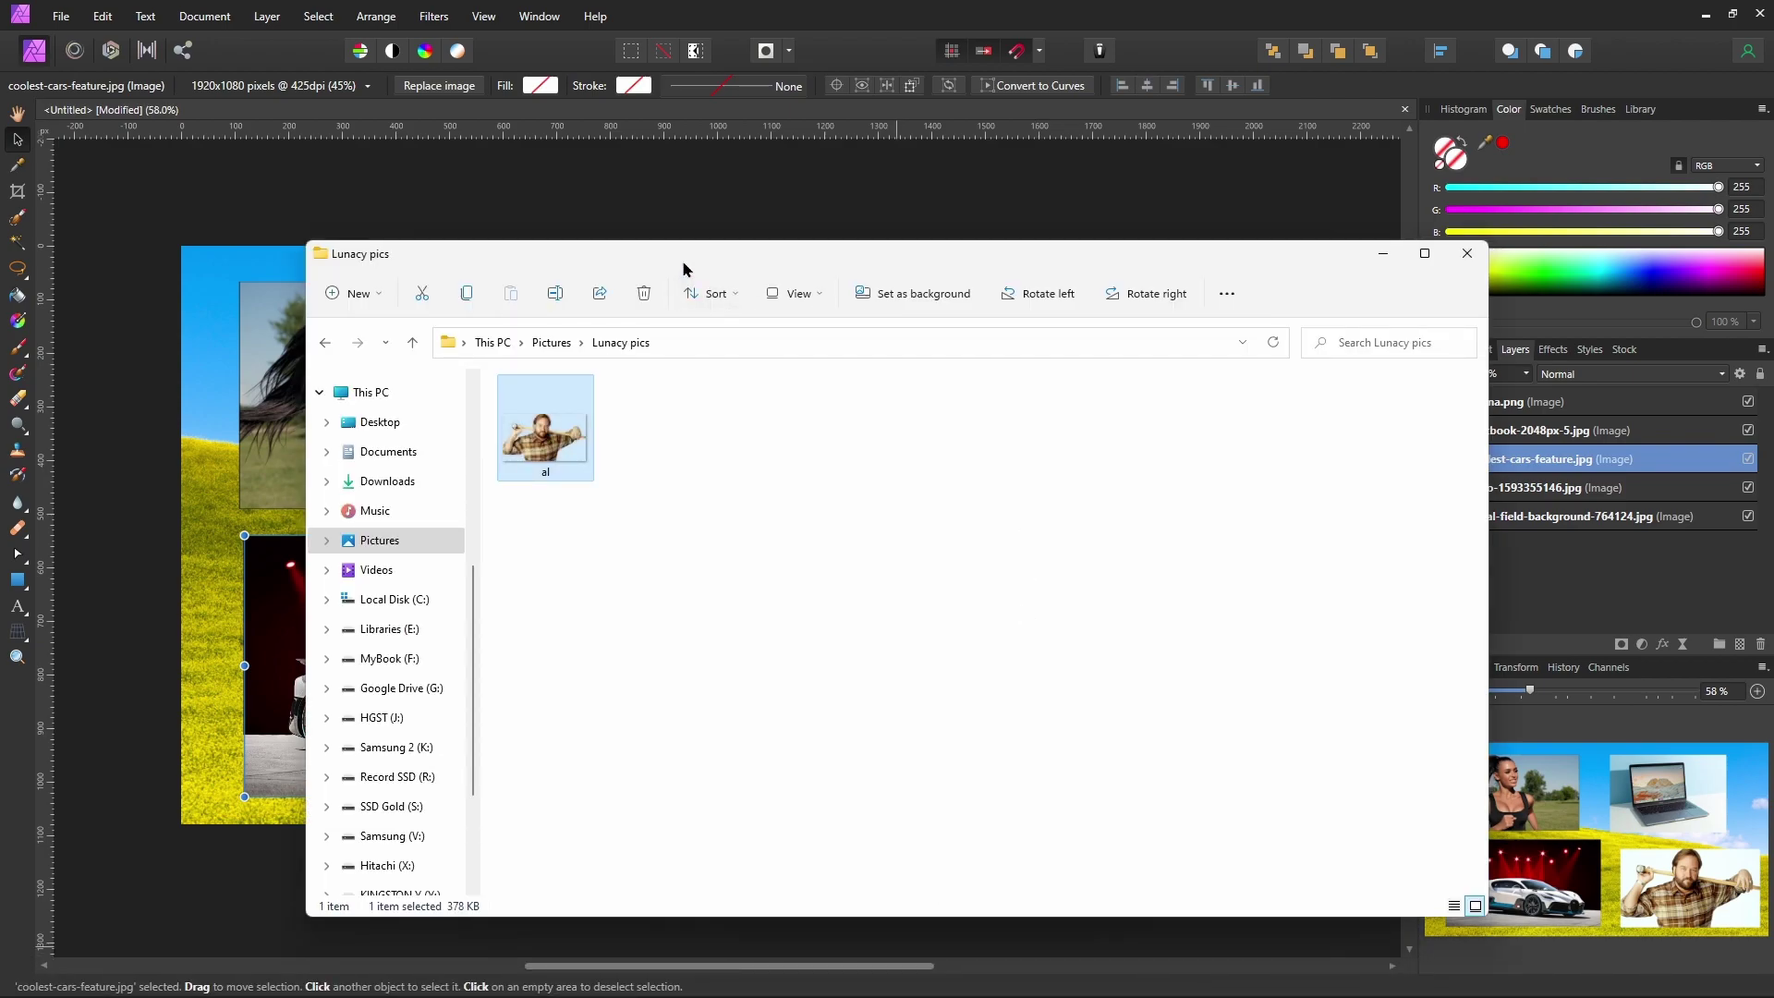
drag(681, 269, 1265, 286)
drag(603, 356, 735, 400)
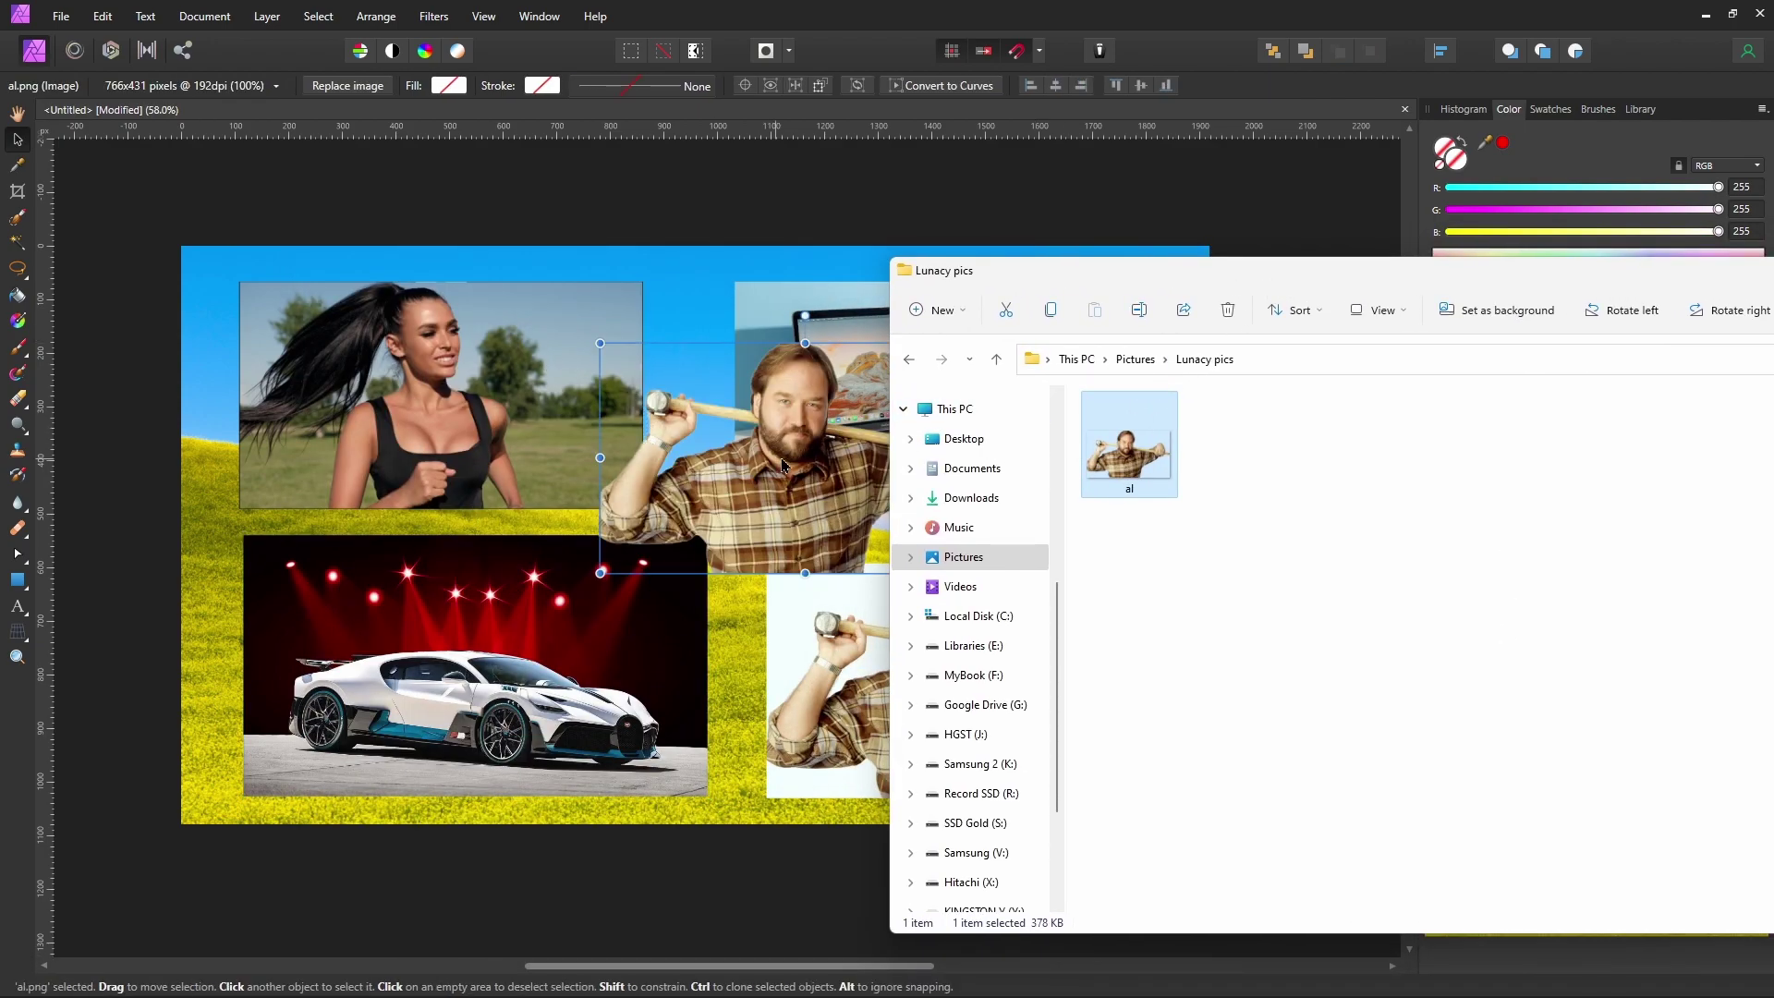
click(1700, 515)
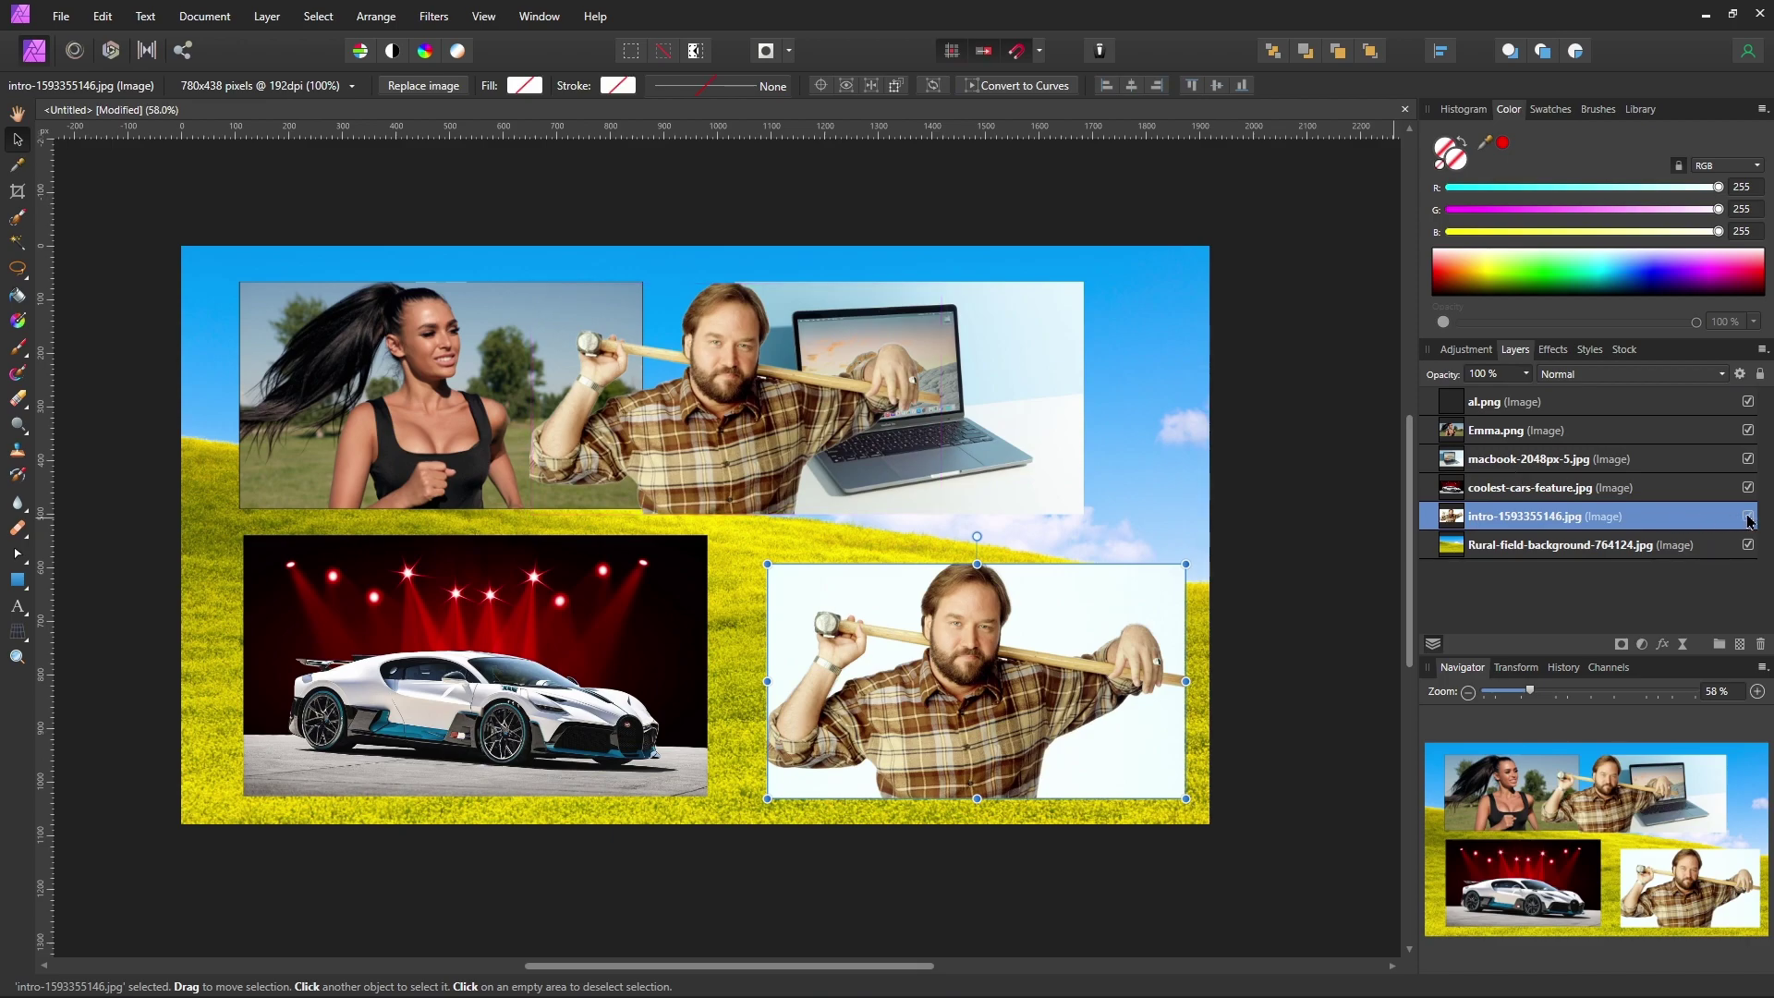
click(1748, 515)
drag(720, 435, 969, 744)
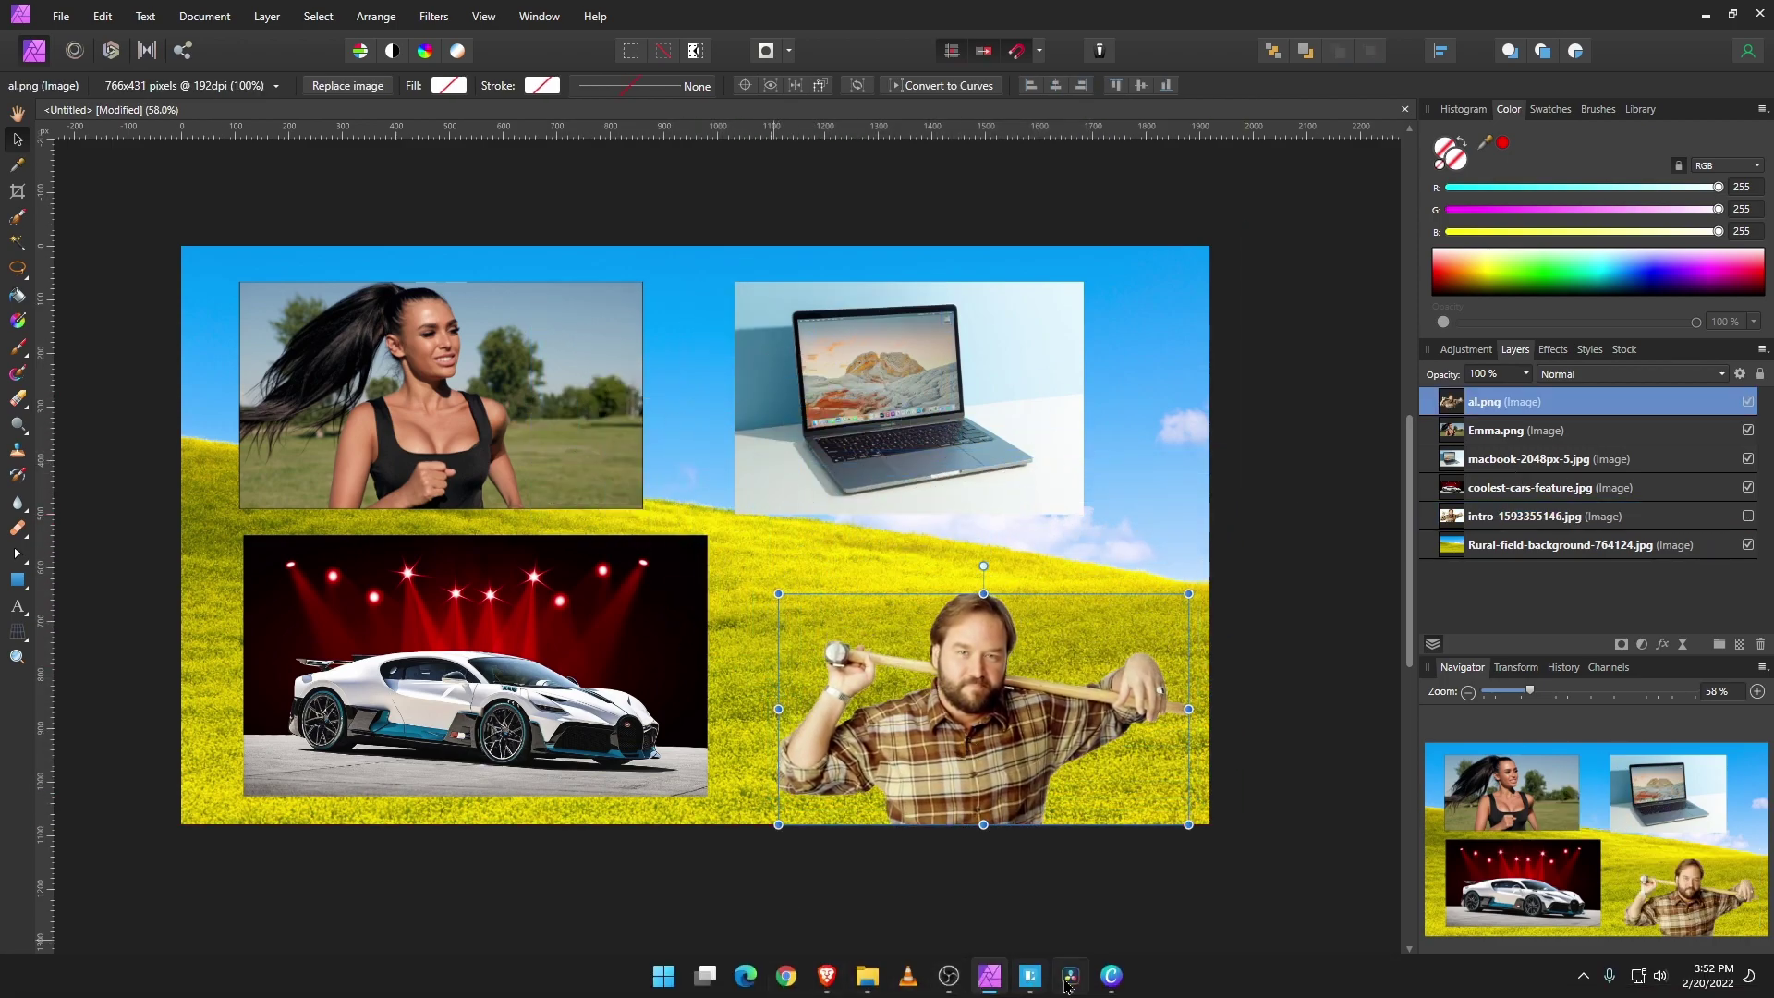
Add al.png from Lunacy pics to the Resolve timeline's upper track above the waterfall clip.
click(1068, 978)
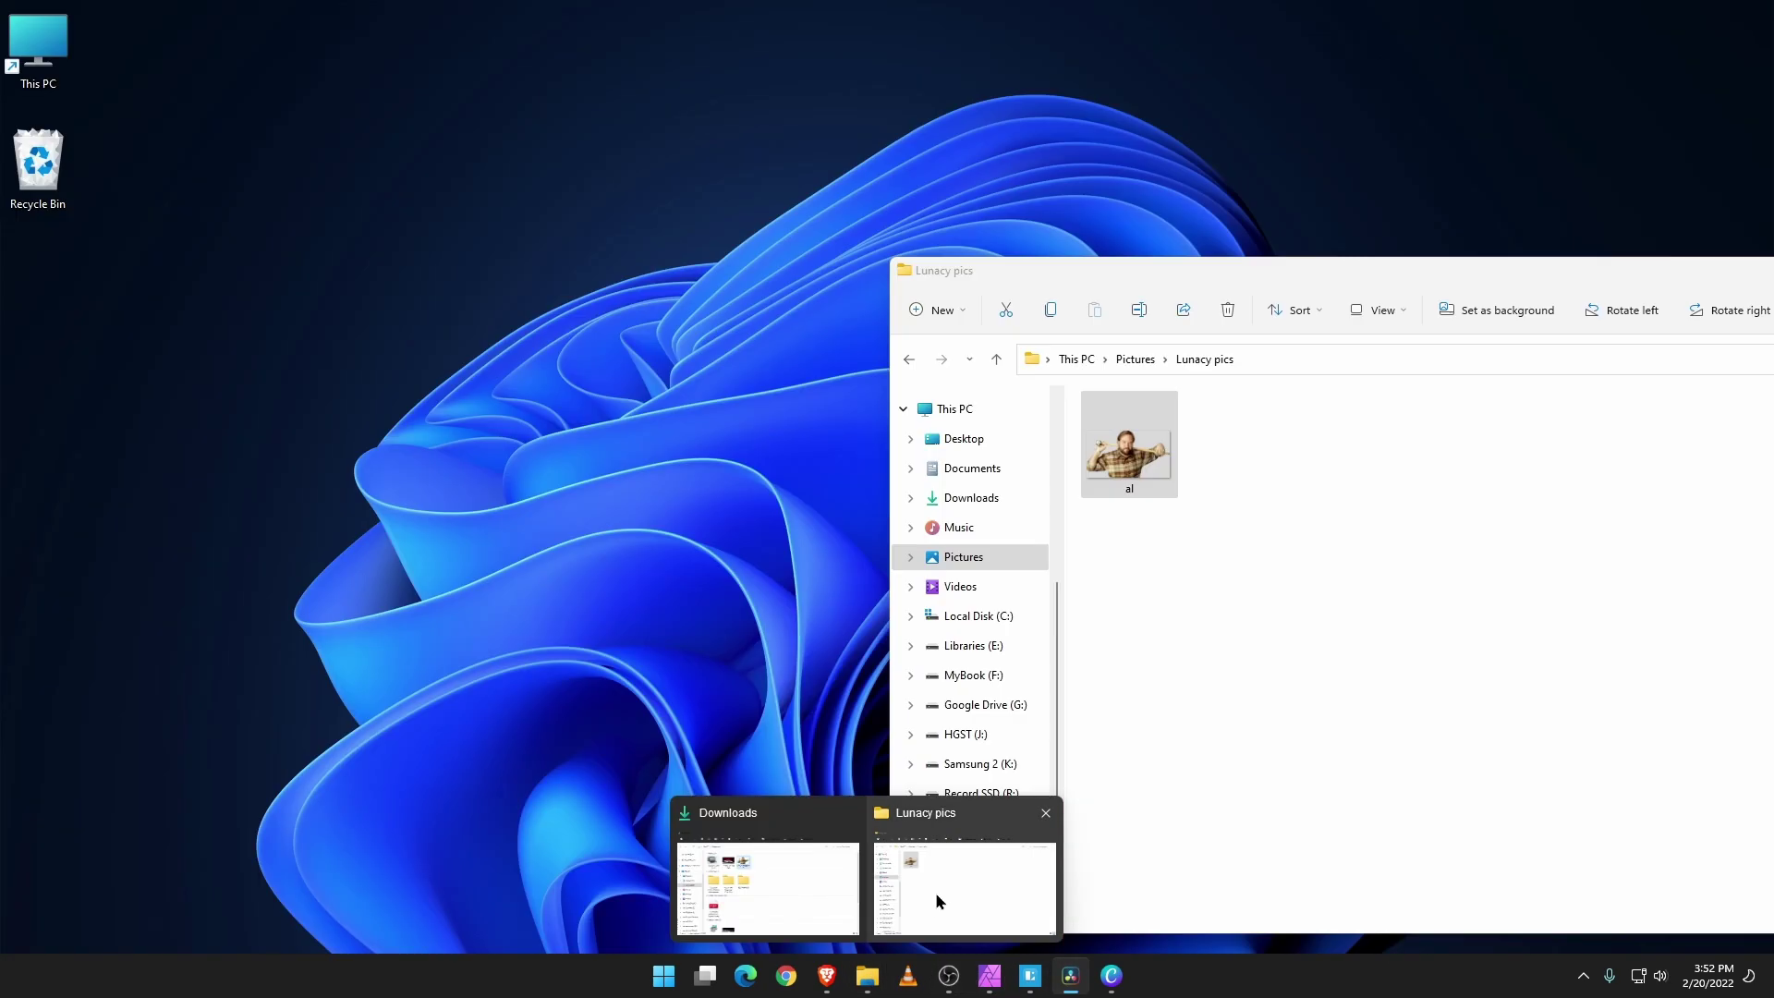
click(936, 891)
drag(1346, 278, 1457, 280)
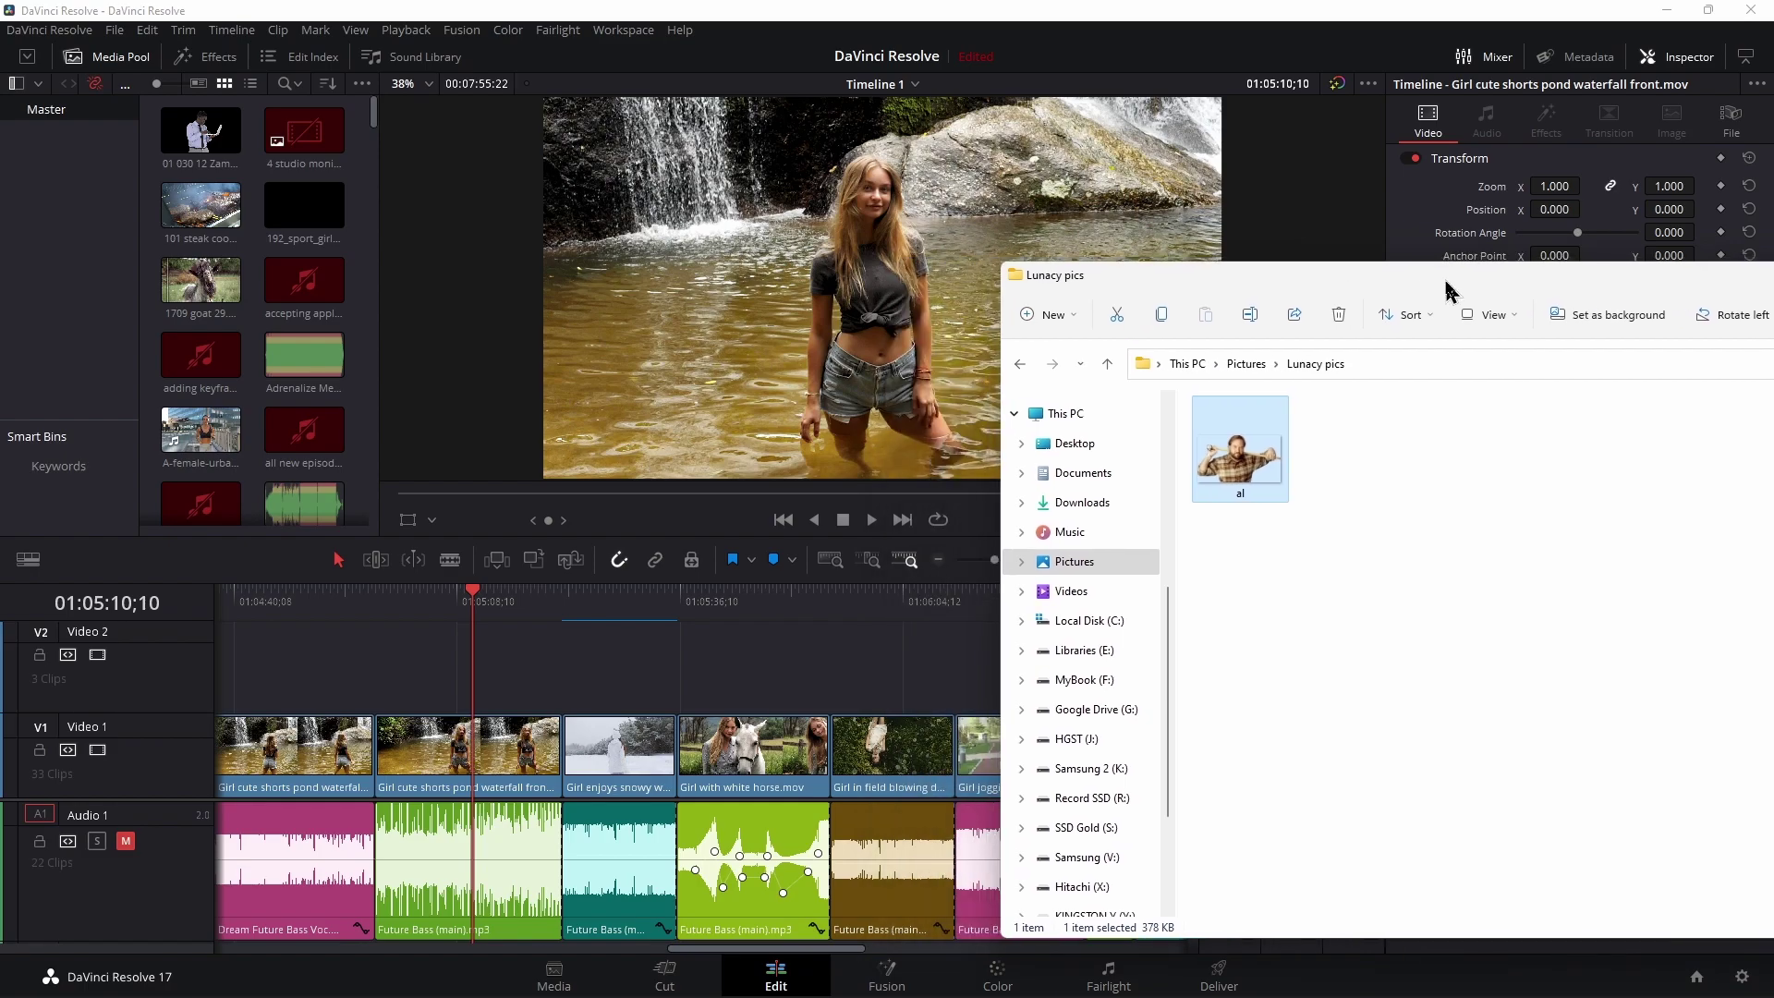
drag(1240, 484, 493, 696)
click(951, 577)
drag(982, 560, 993, 560)
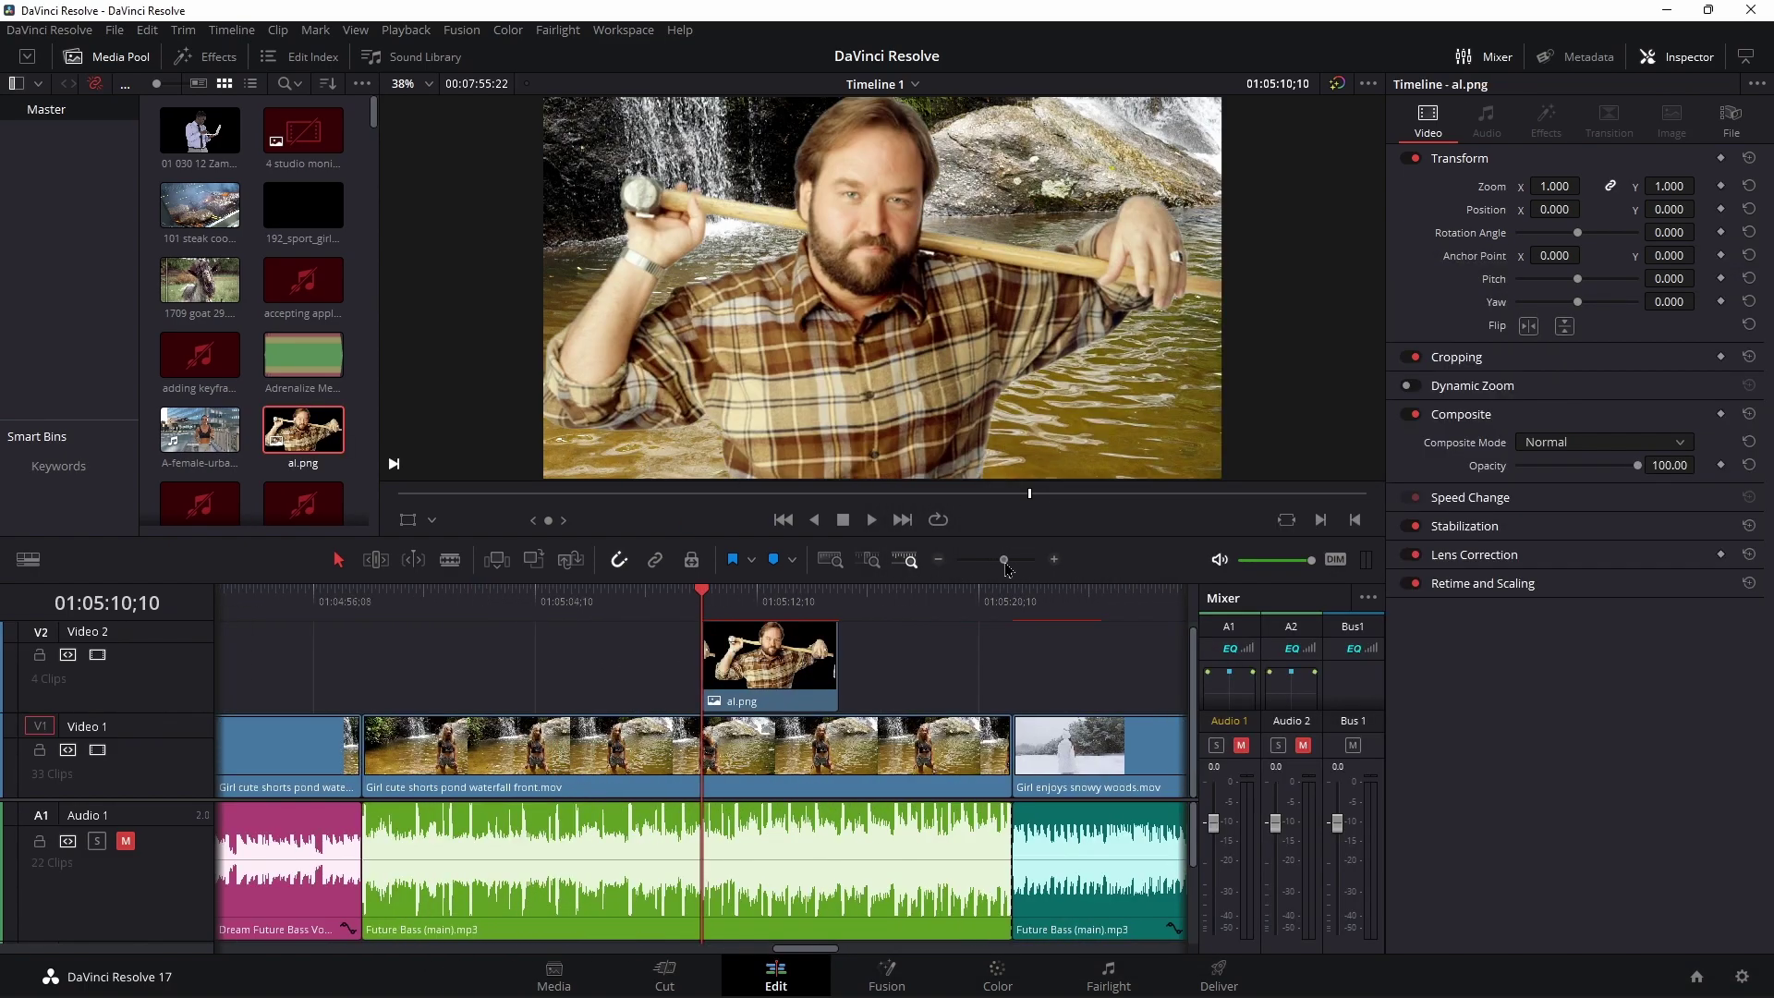
Shrink the al.png clip and lower it to Position Y -249, then save the project.
mouse_move(1556, 187)
mouse_down()
mouse_move(1483, 187)
mouse_move(1518, 209)
mouse_move(1483, 210)
mouse_up()
drag(1661, 202, 1657, 209)
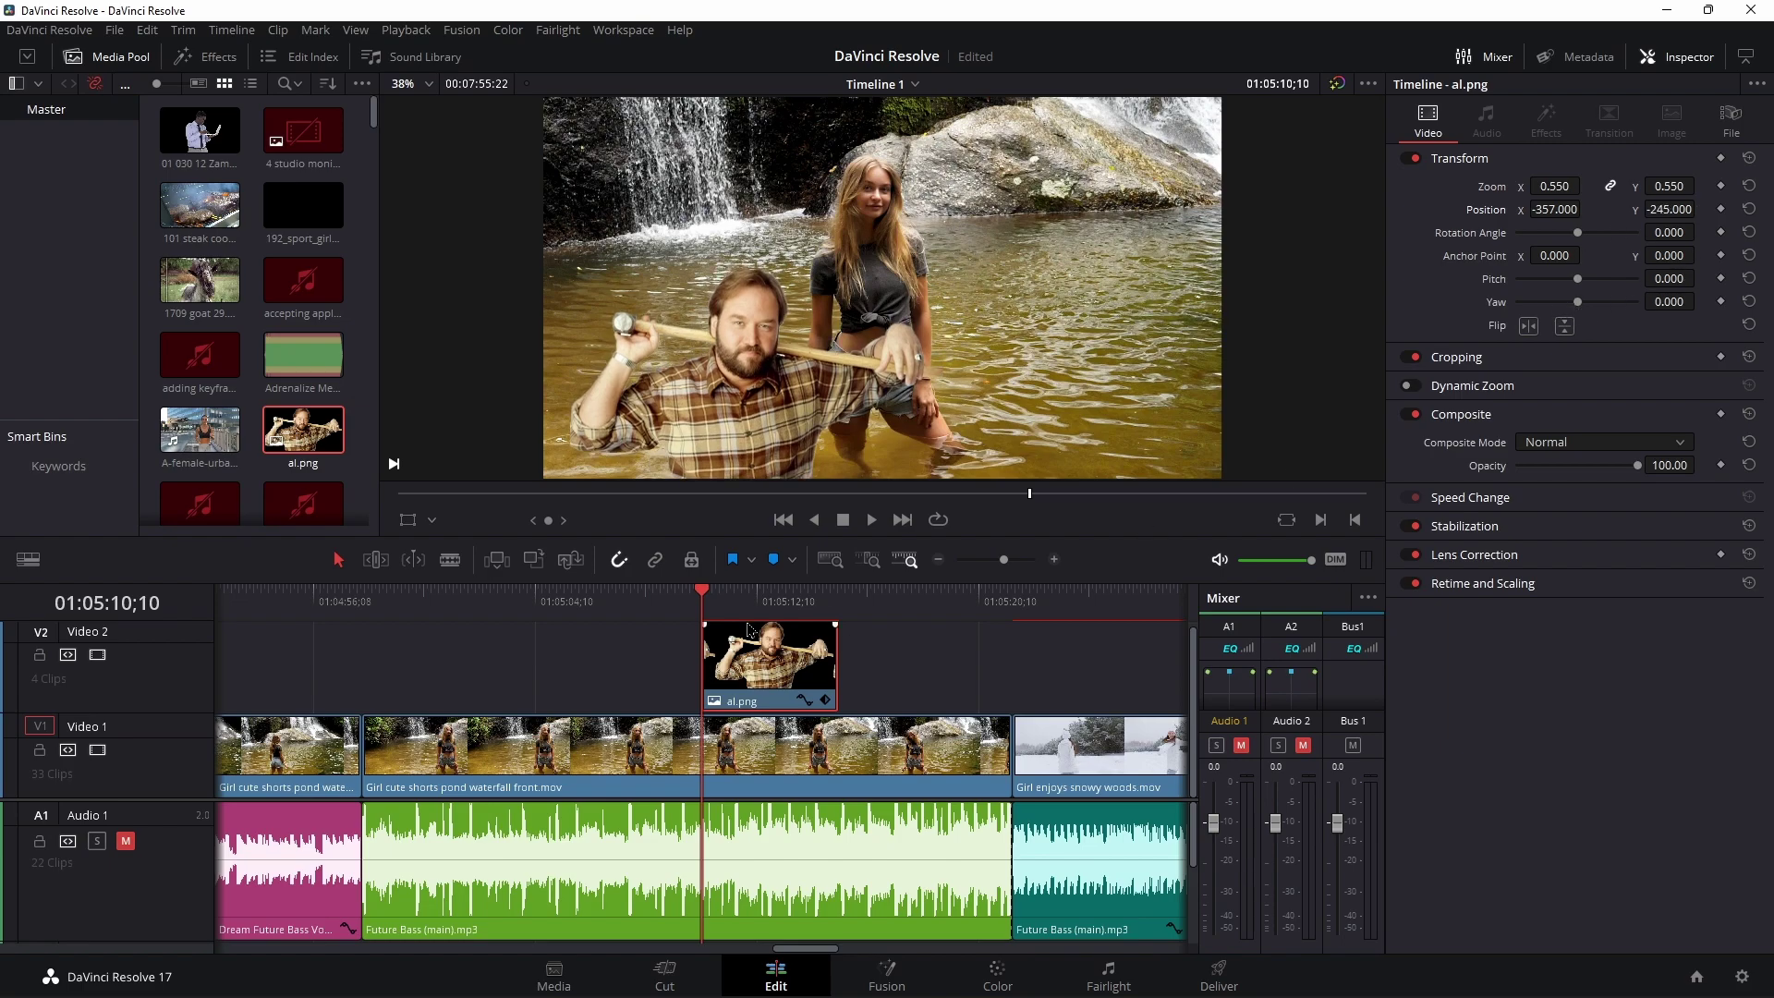
drag(732, 605, 738, 604)
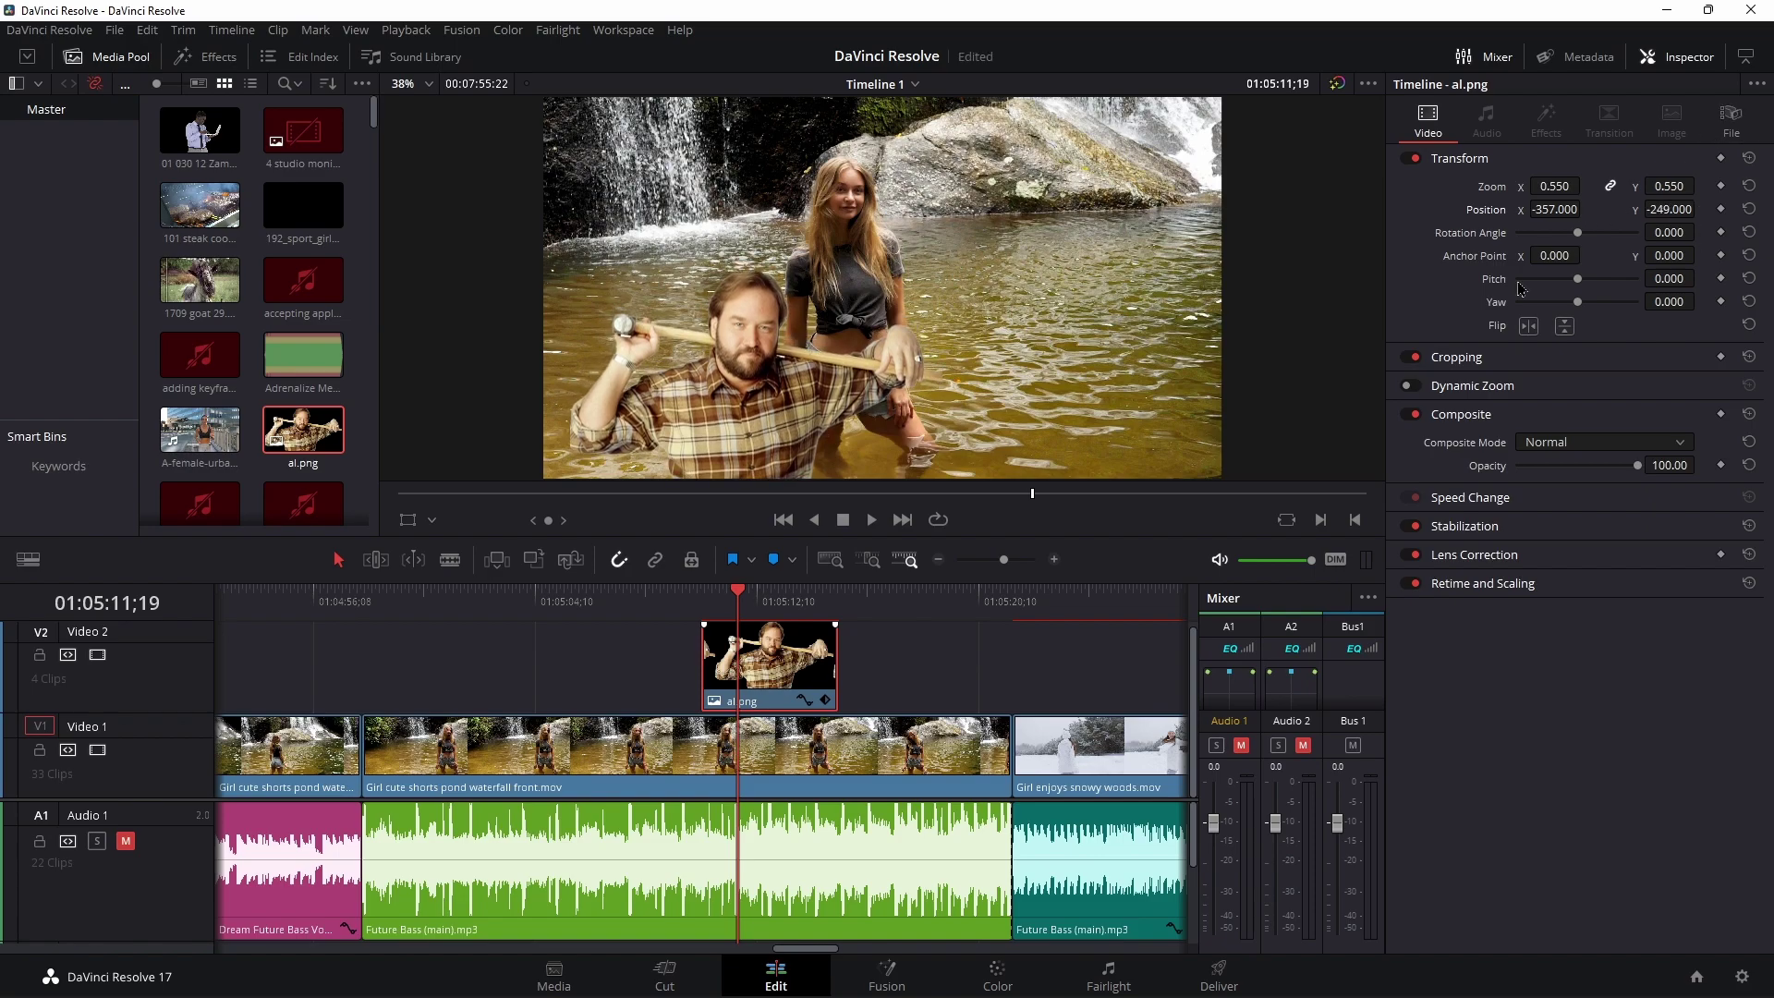
key(ctrl+s)
Hide Resolve and Affinity, then bring the coolest-cars-feature photo from Downloads onto the Lunacy canvas.
click(1667, 12)
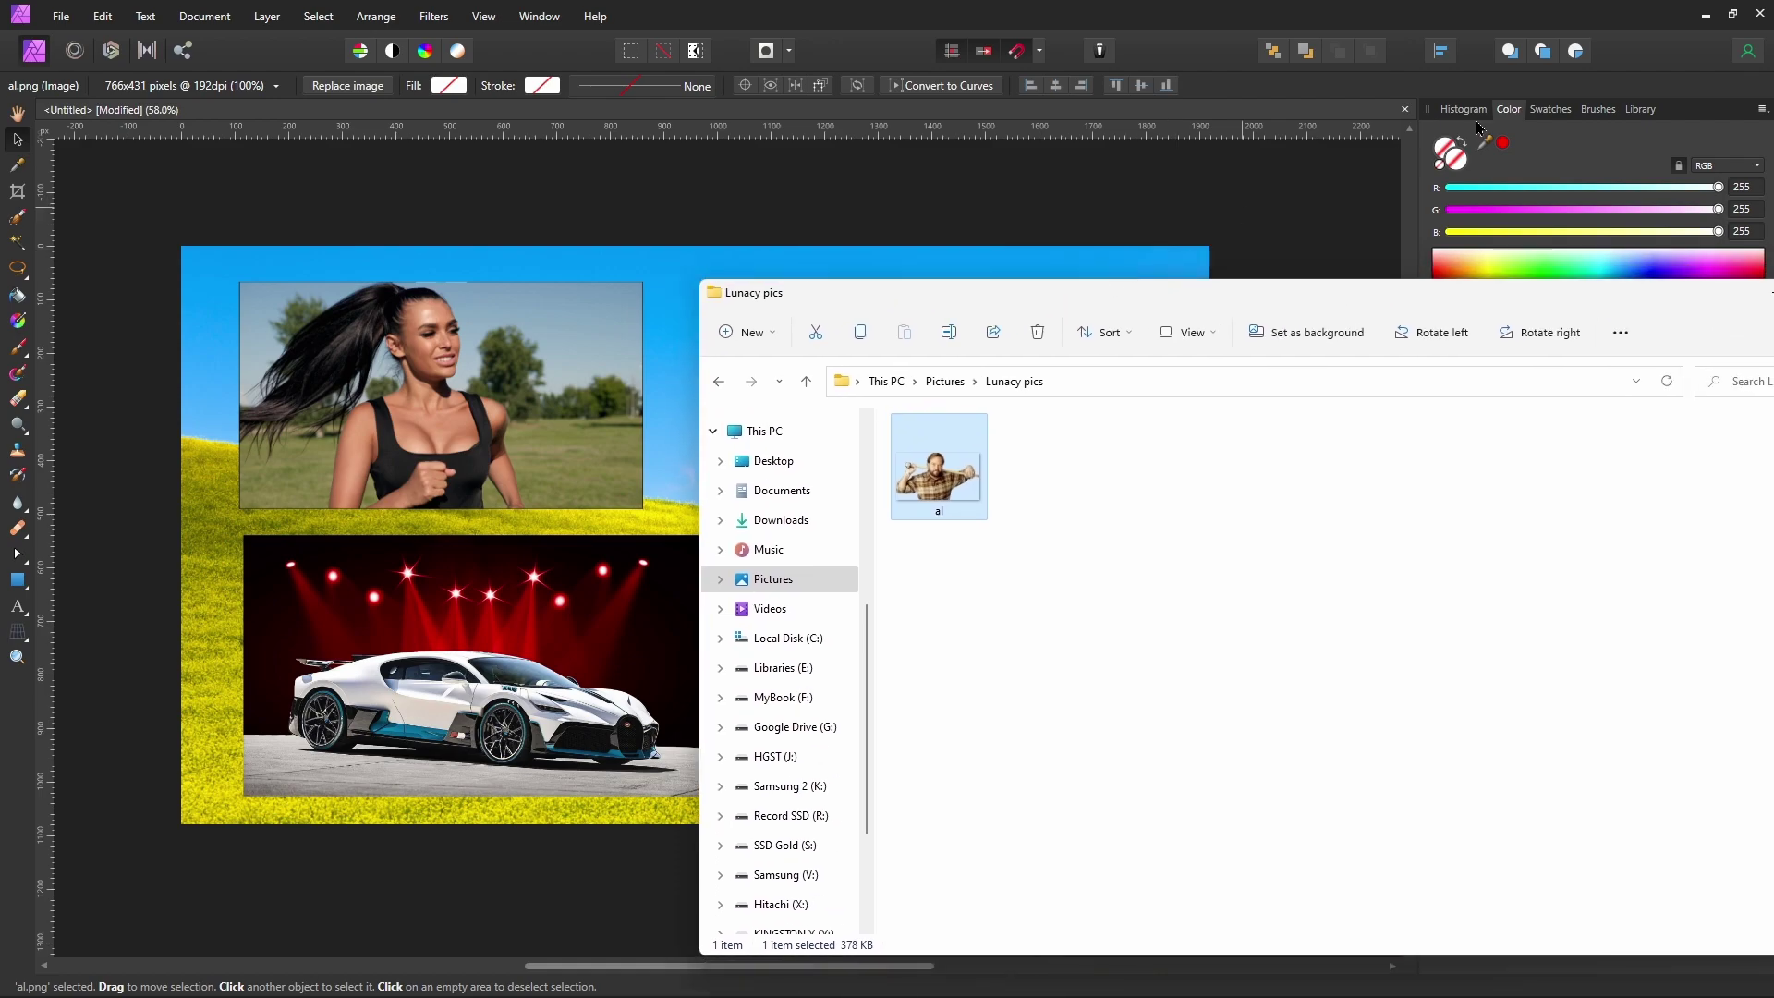
click(1703, 15)
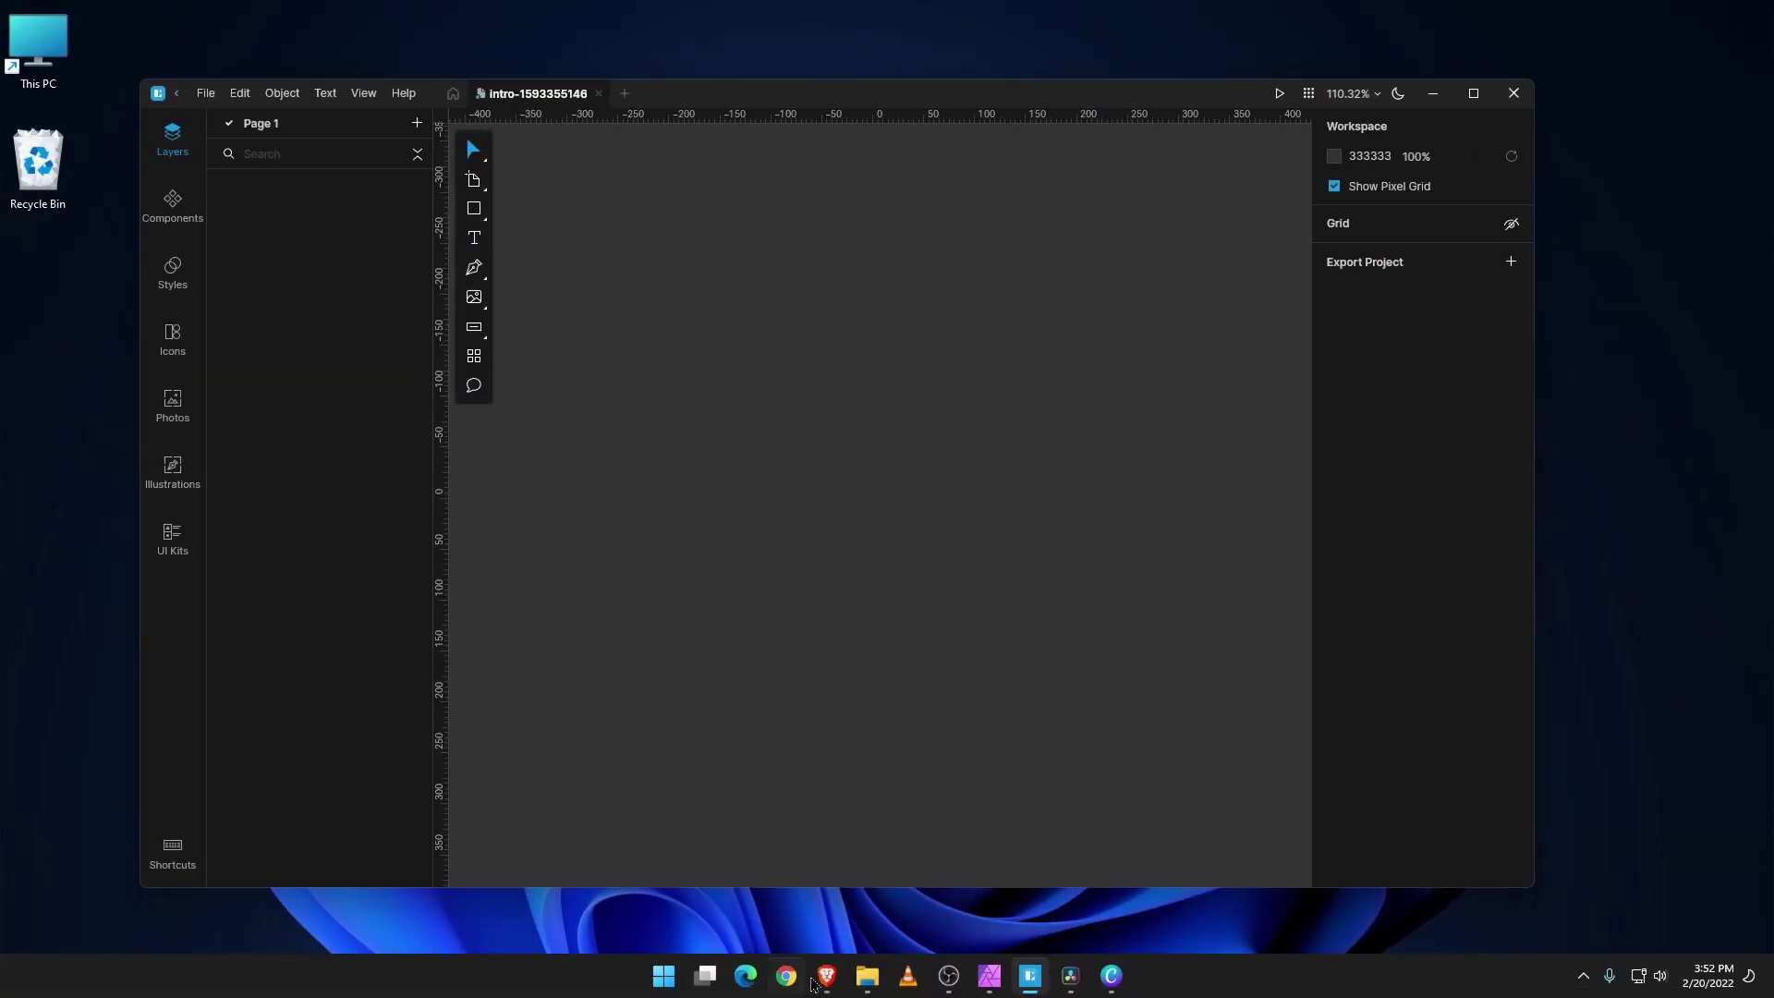
mouse_move(867, 977)
click(765, 874)
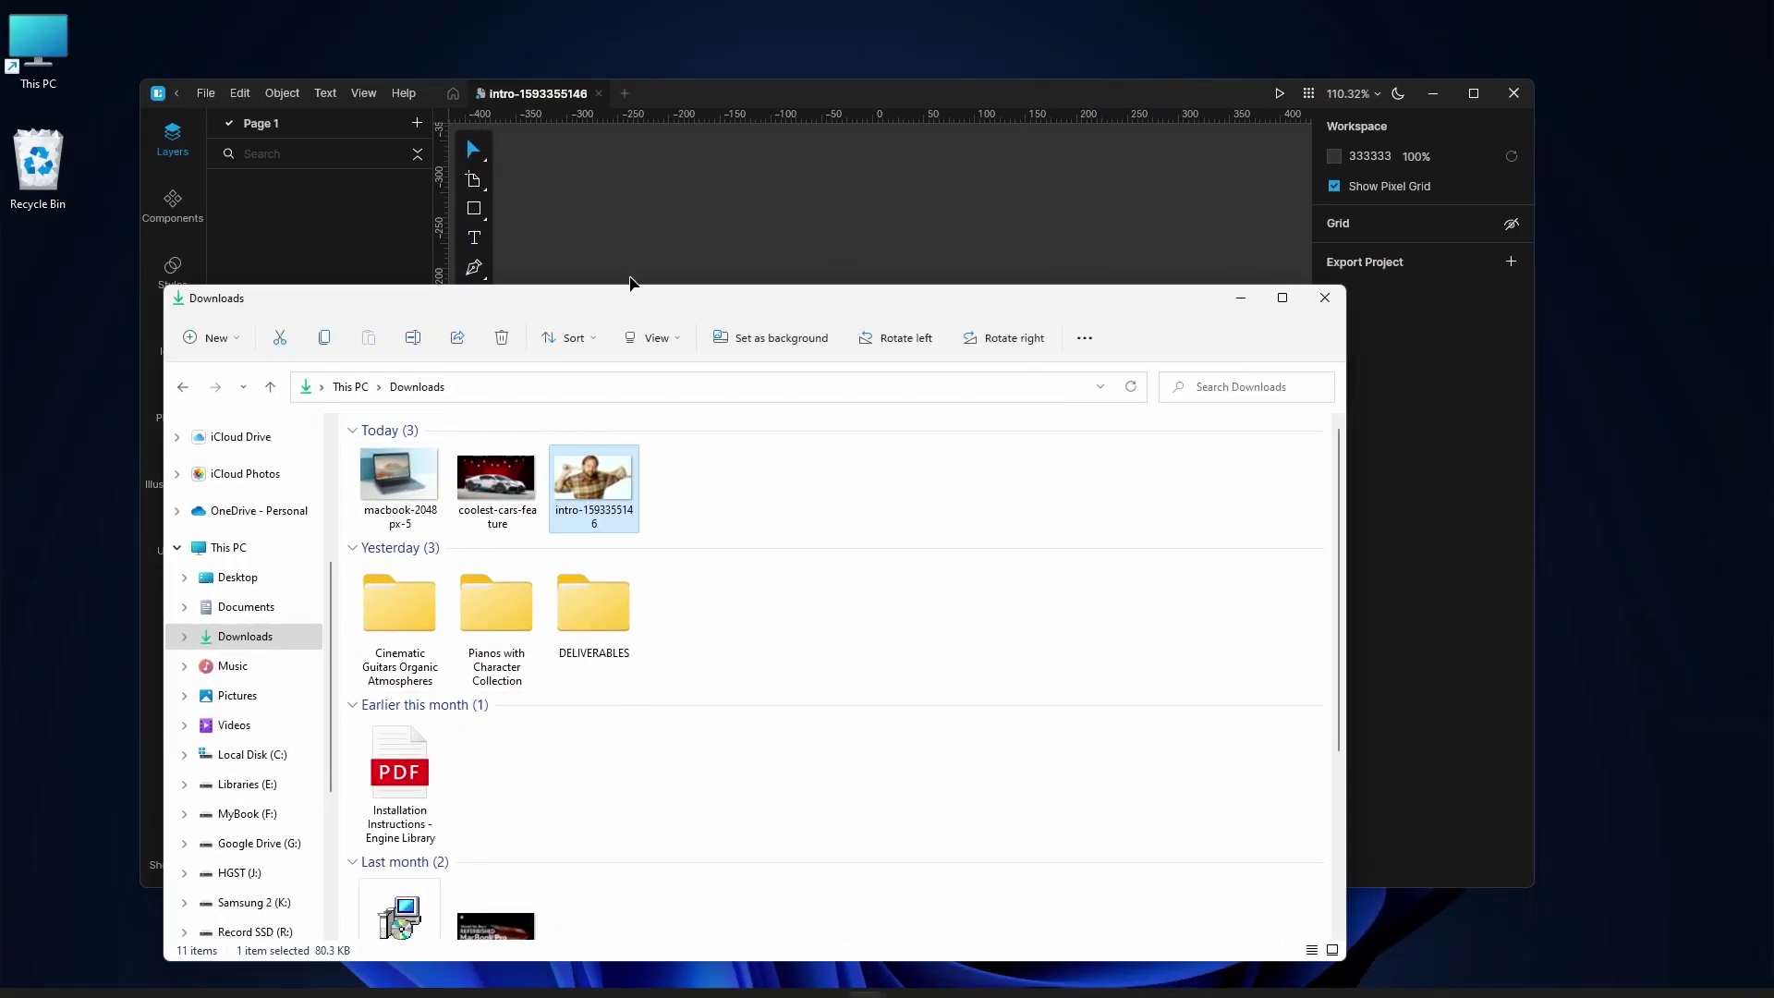
drag(562, 305, 1370, 306)
click(1326, 509)
drag(733, 394, 734, 393)
drag(1511, 300, 604, 285)
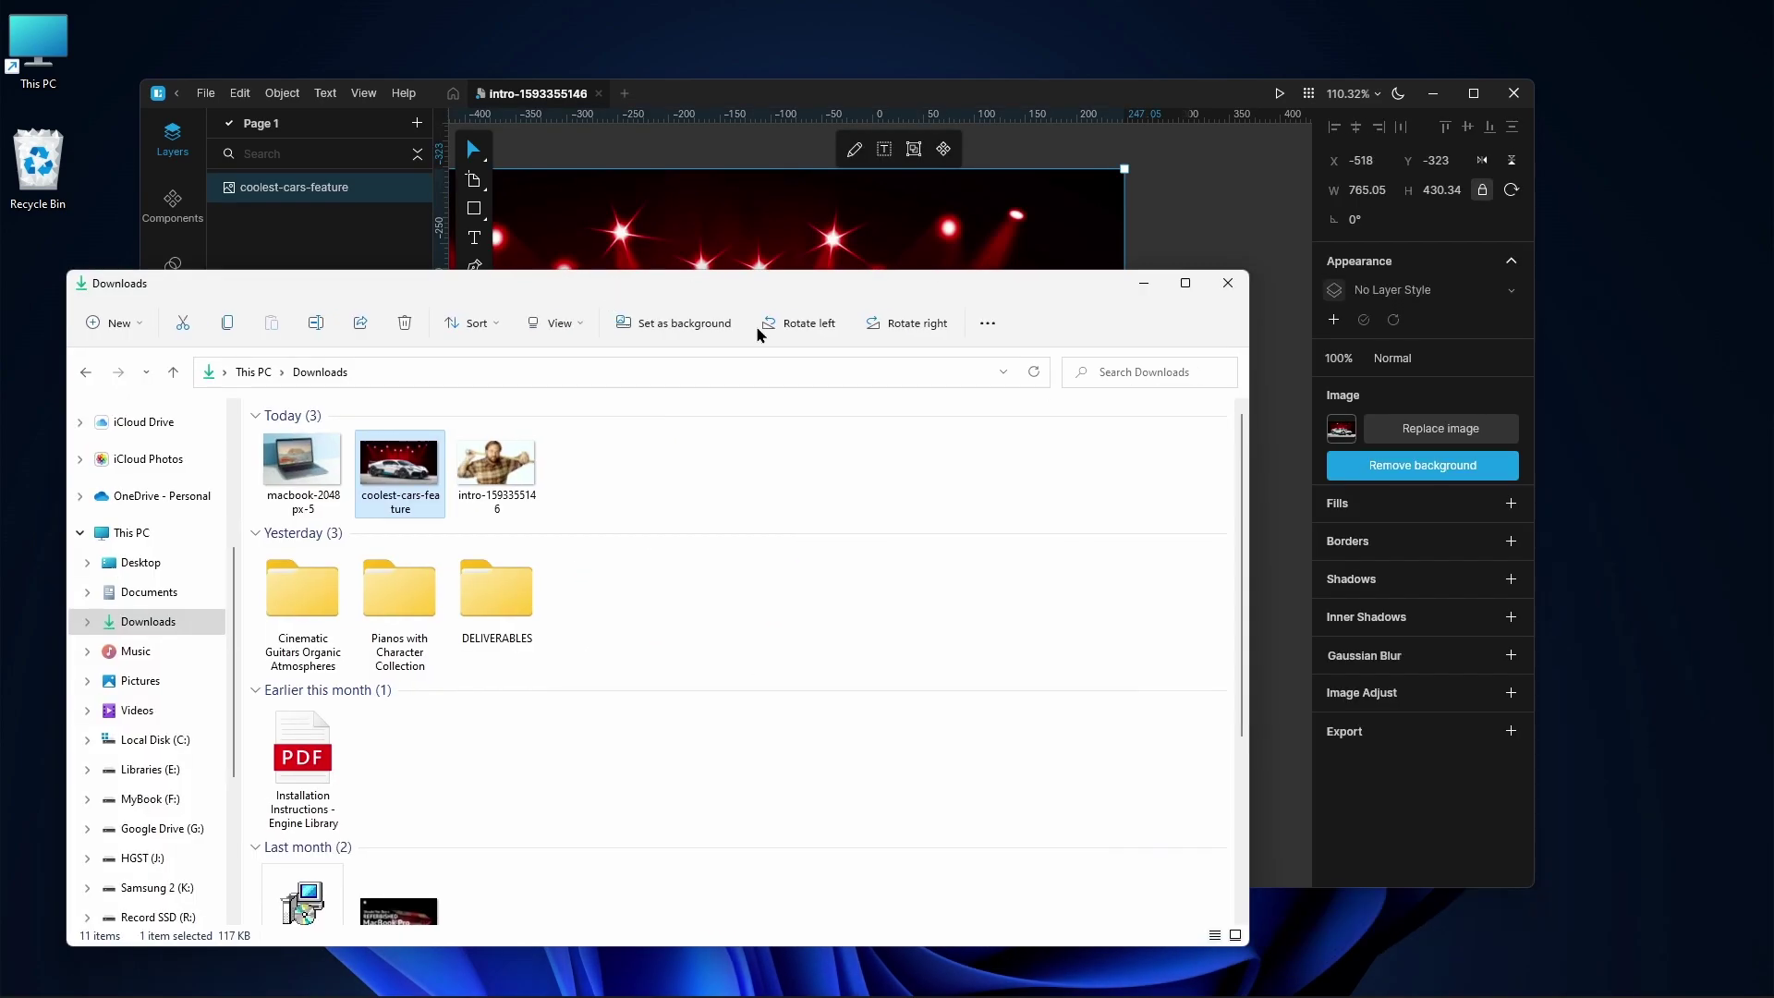
click(1143, 282)
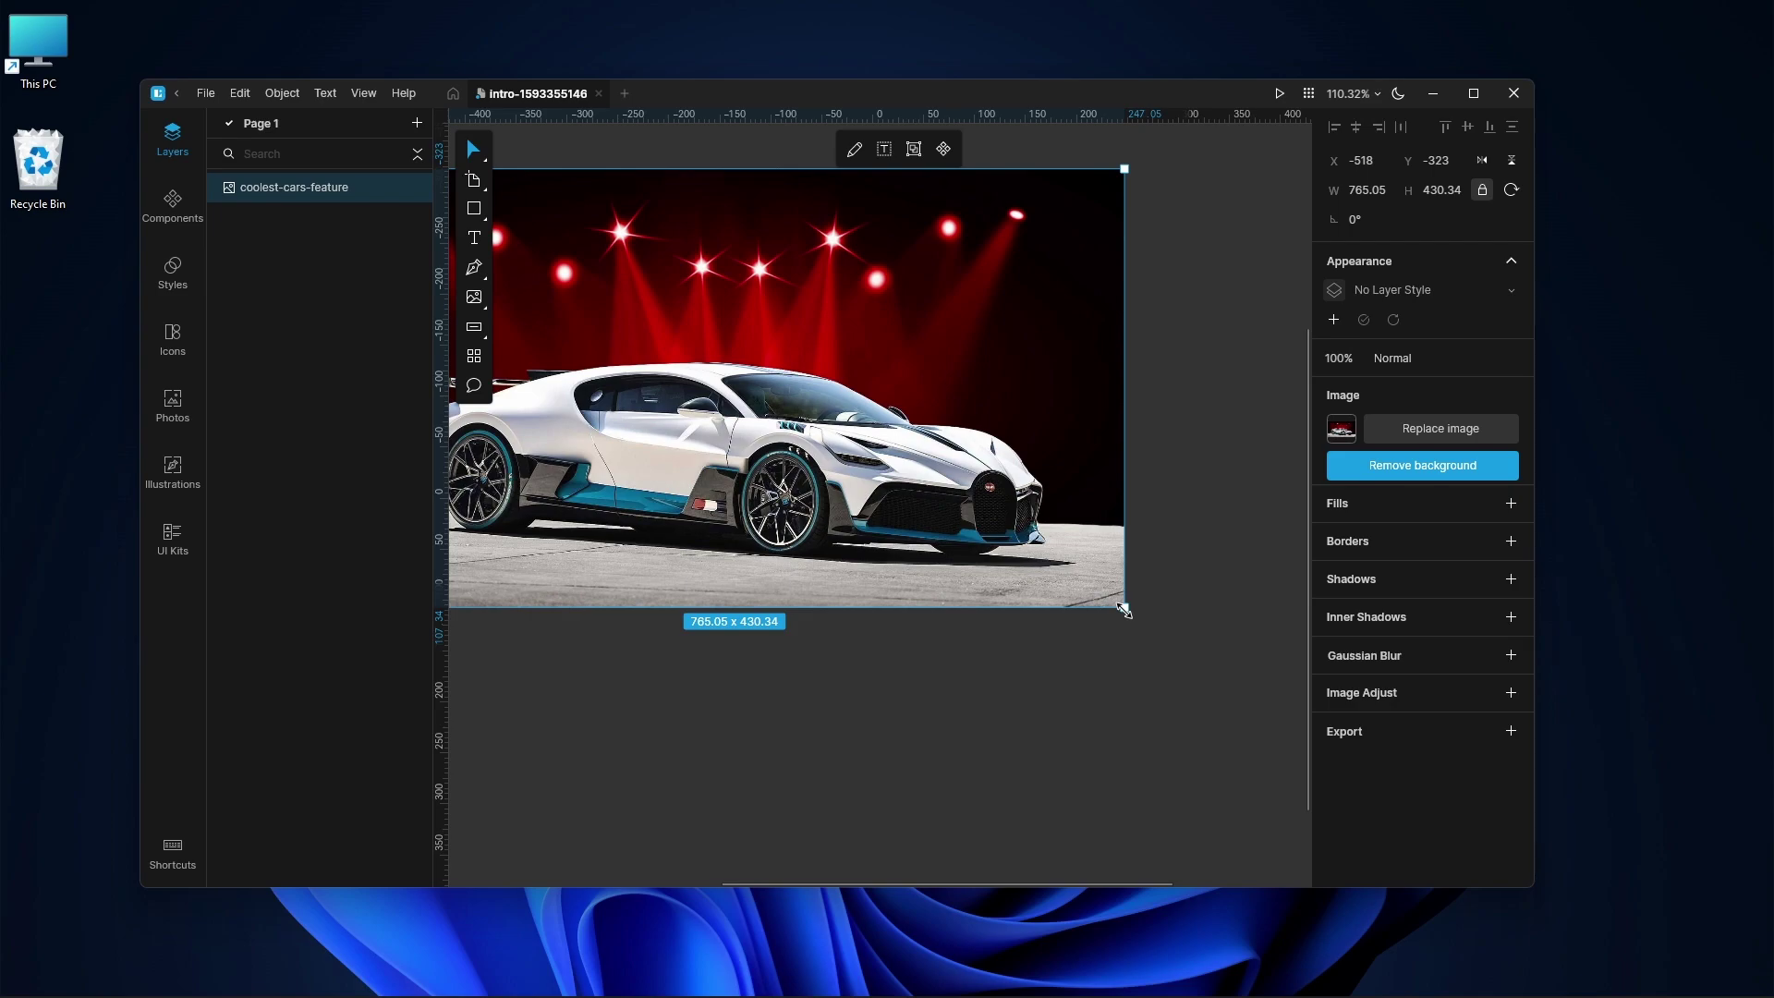
Enlarge and position the car photo, remove its background, and enlarge the cut-out further.
drag(1122, 609, 1277, 692)
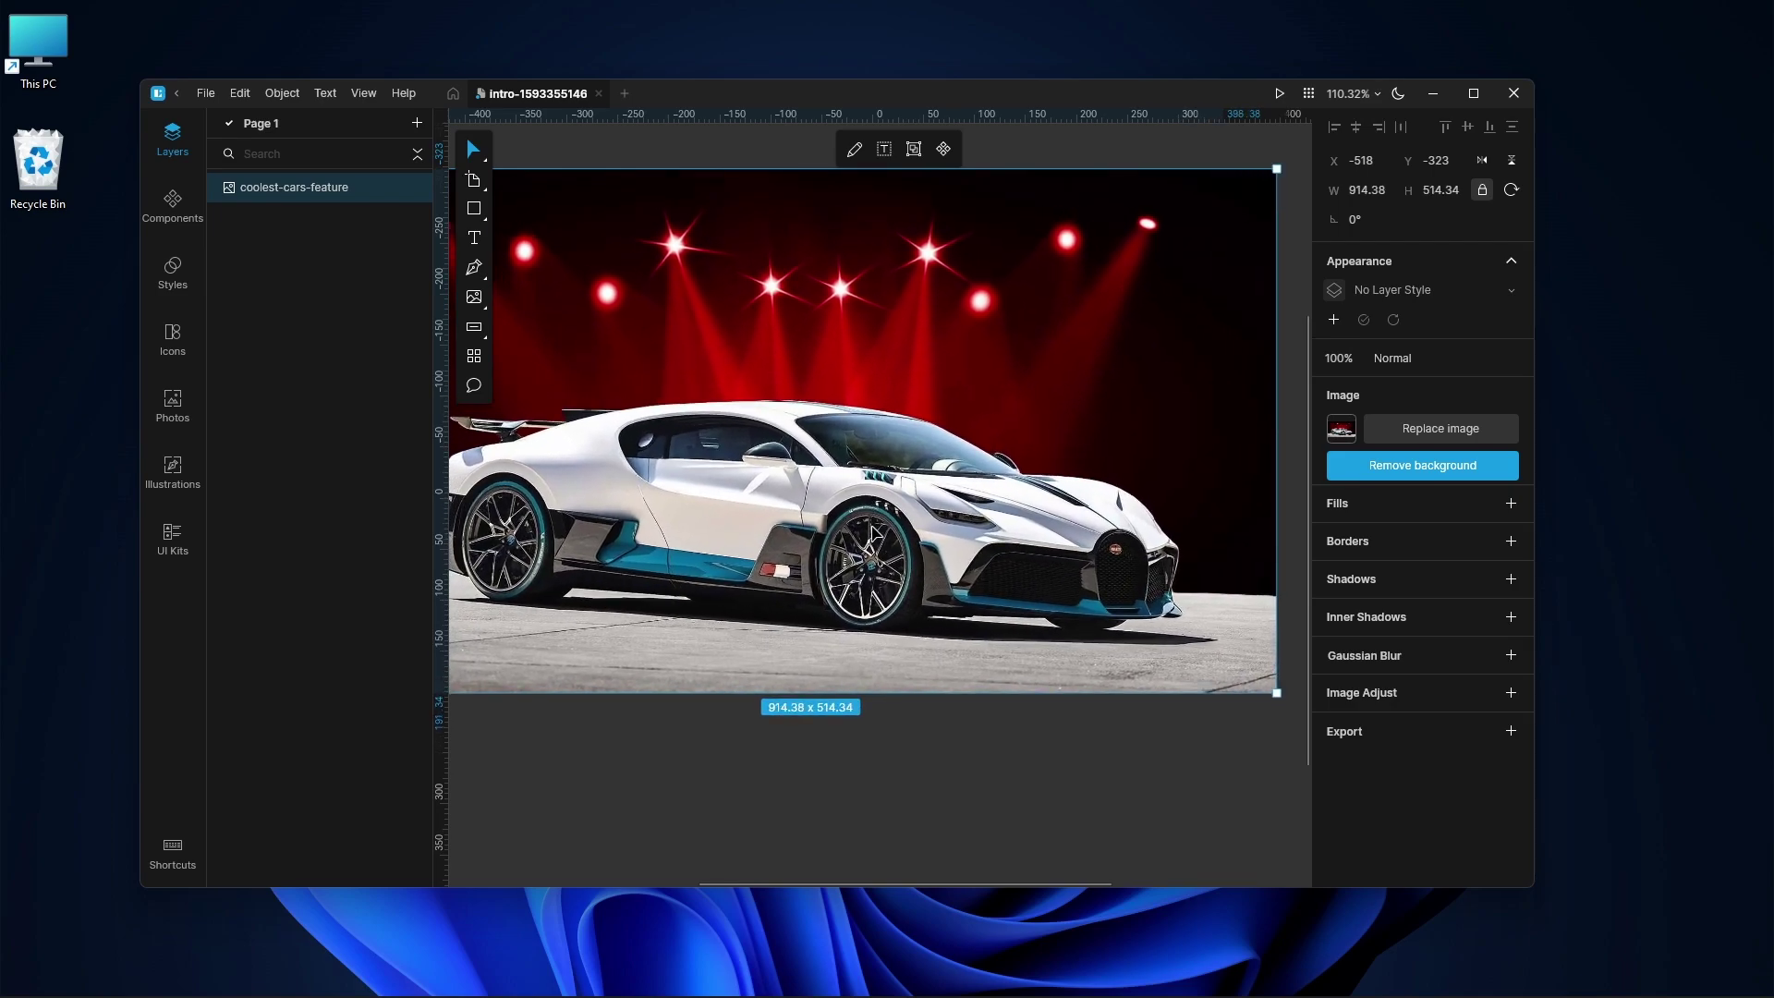
drag(878, 534, 920, 551)
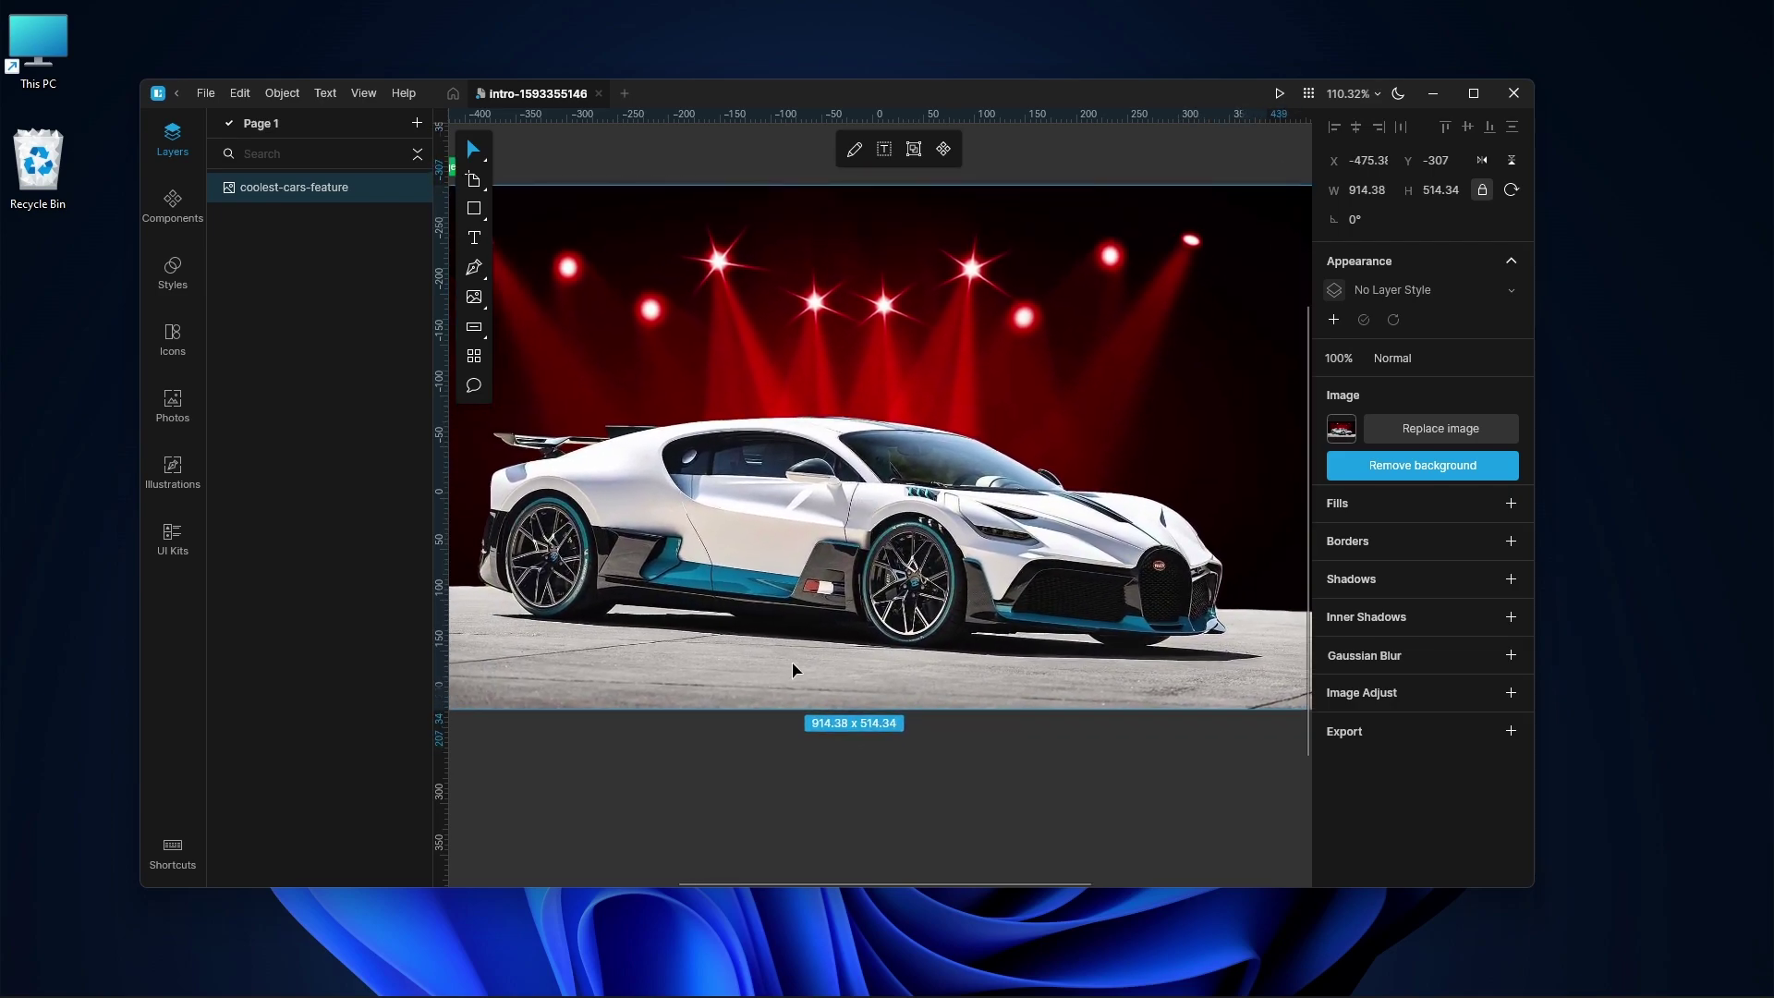
ctrl+scroll(793, 672, down, 2)
drag(833, 555, 866, 540)
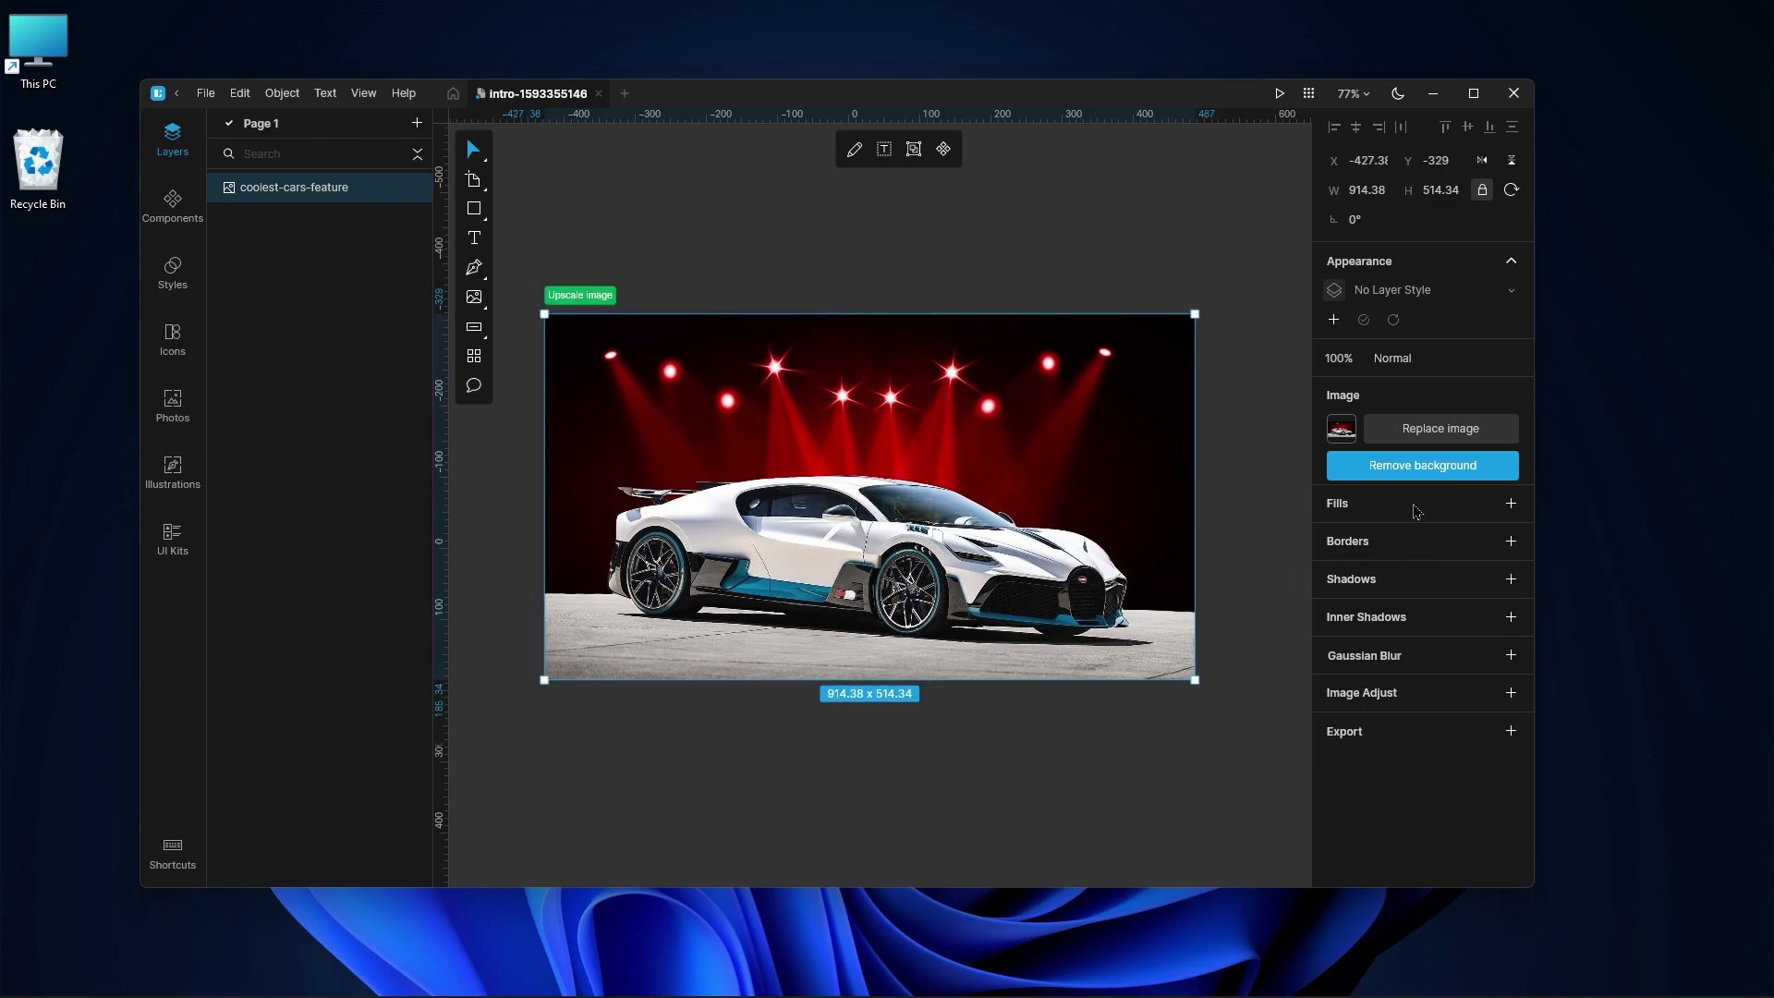
click(1440, 471)
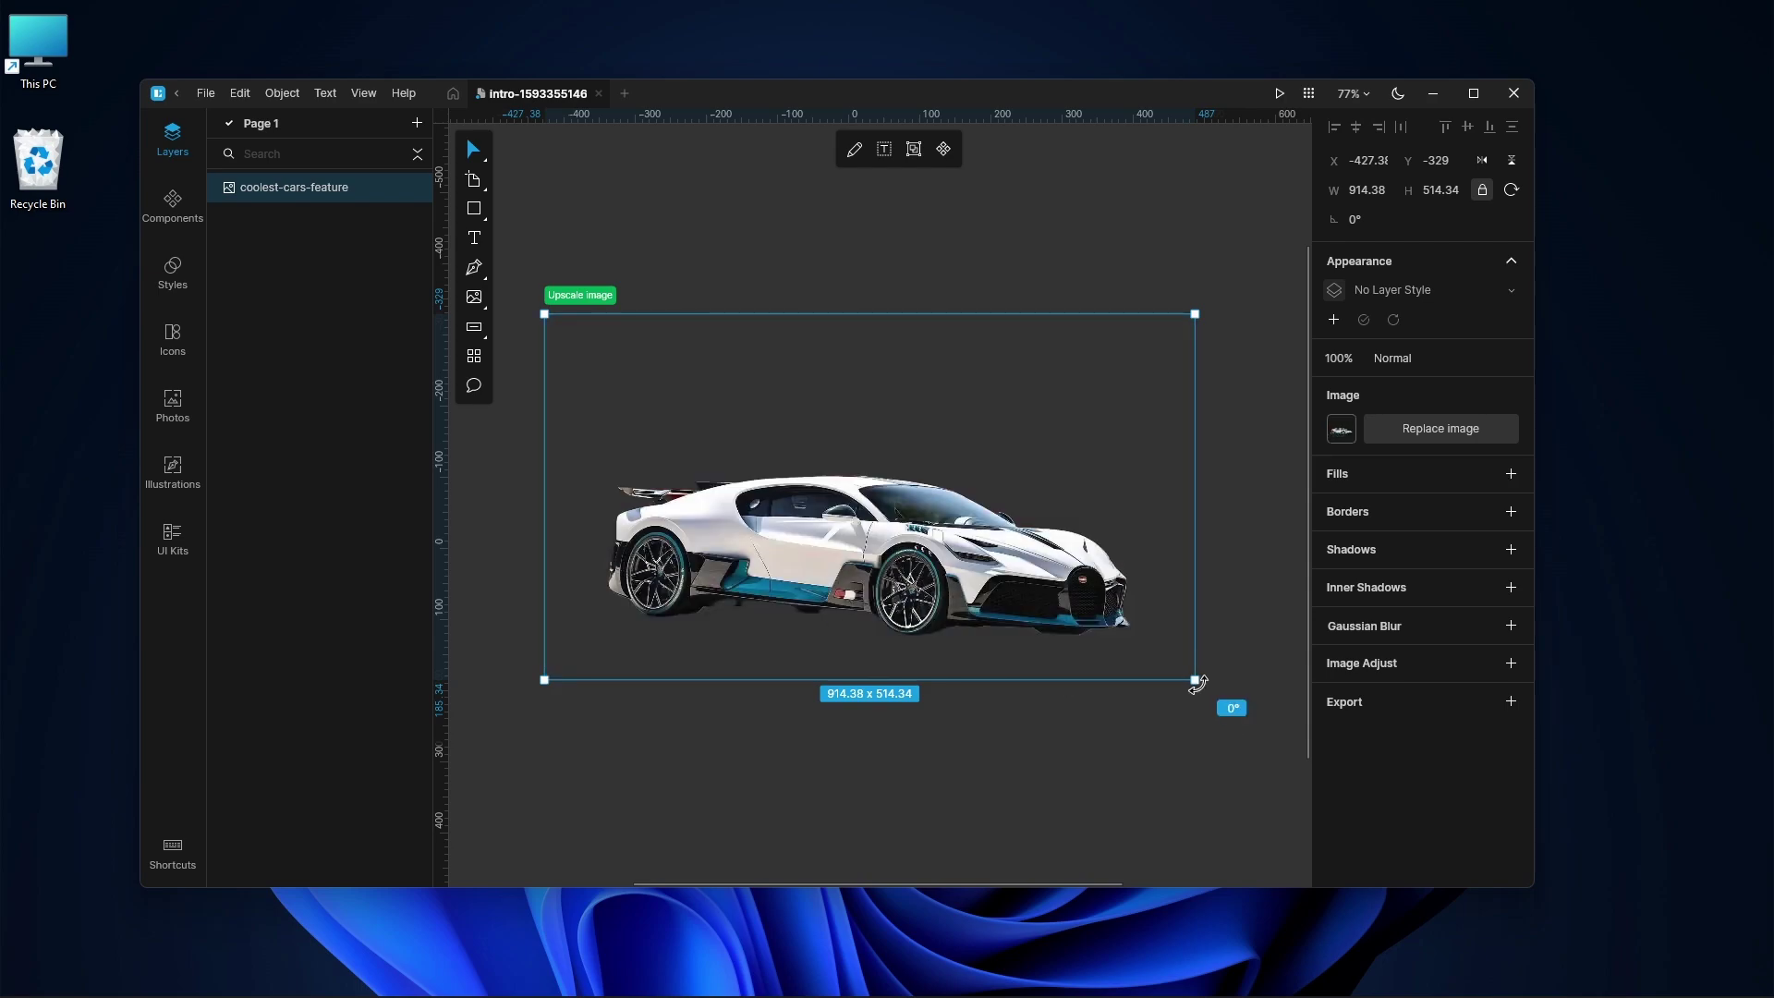
drag(1195, 680, 1197, 745)
Export the cut-out car as a PNG named 'car'.
click(1510, 702)
click(1421, 767)
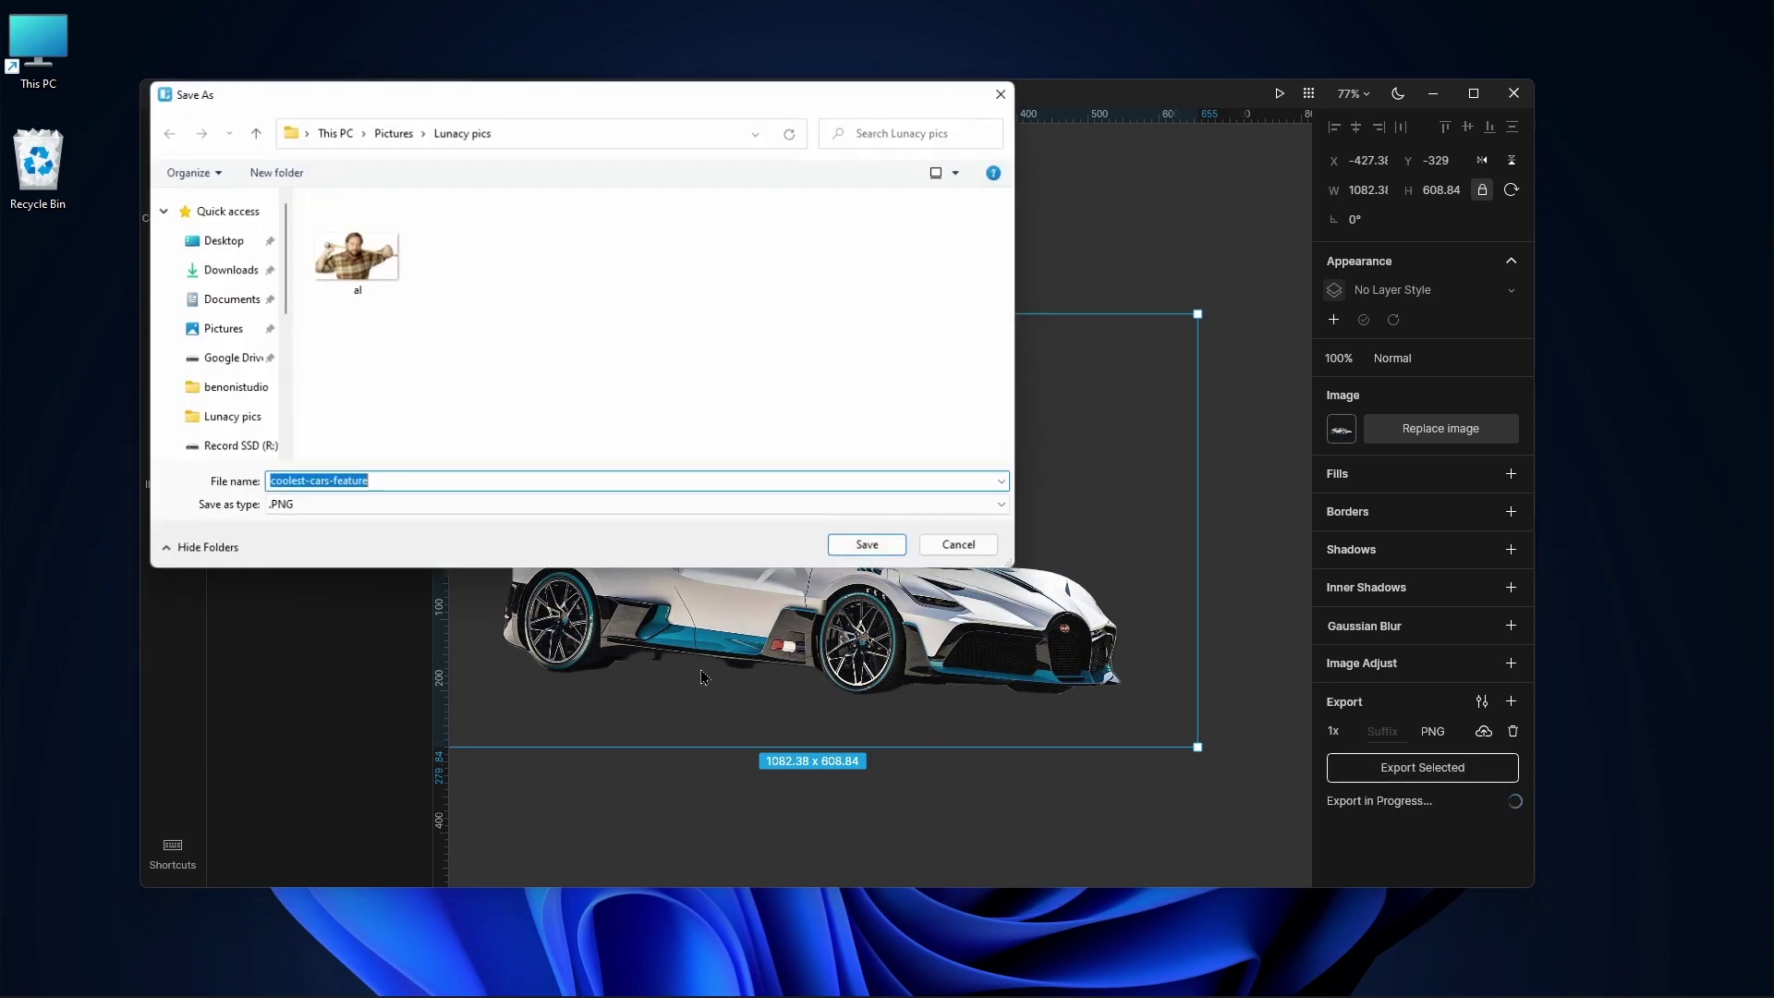
text(car)
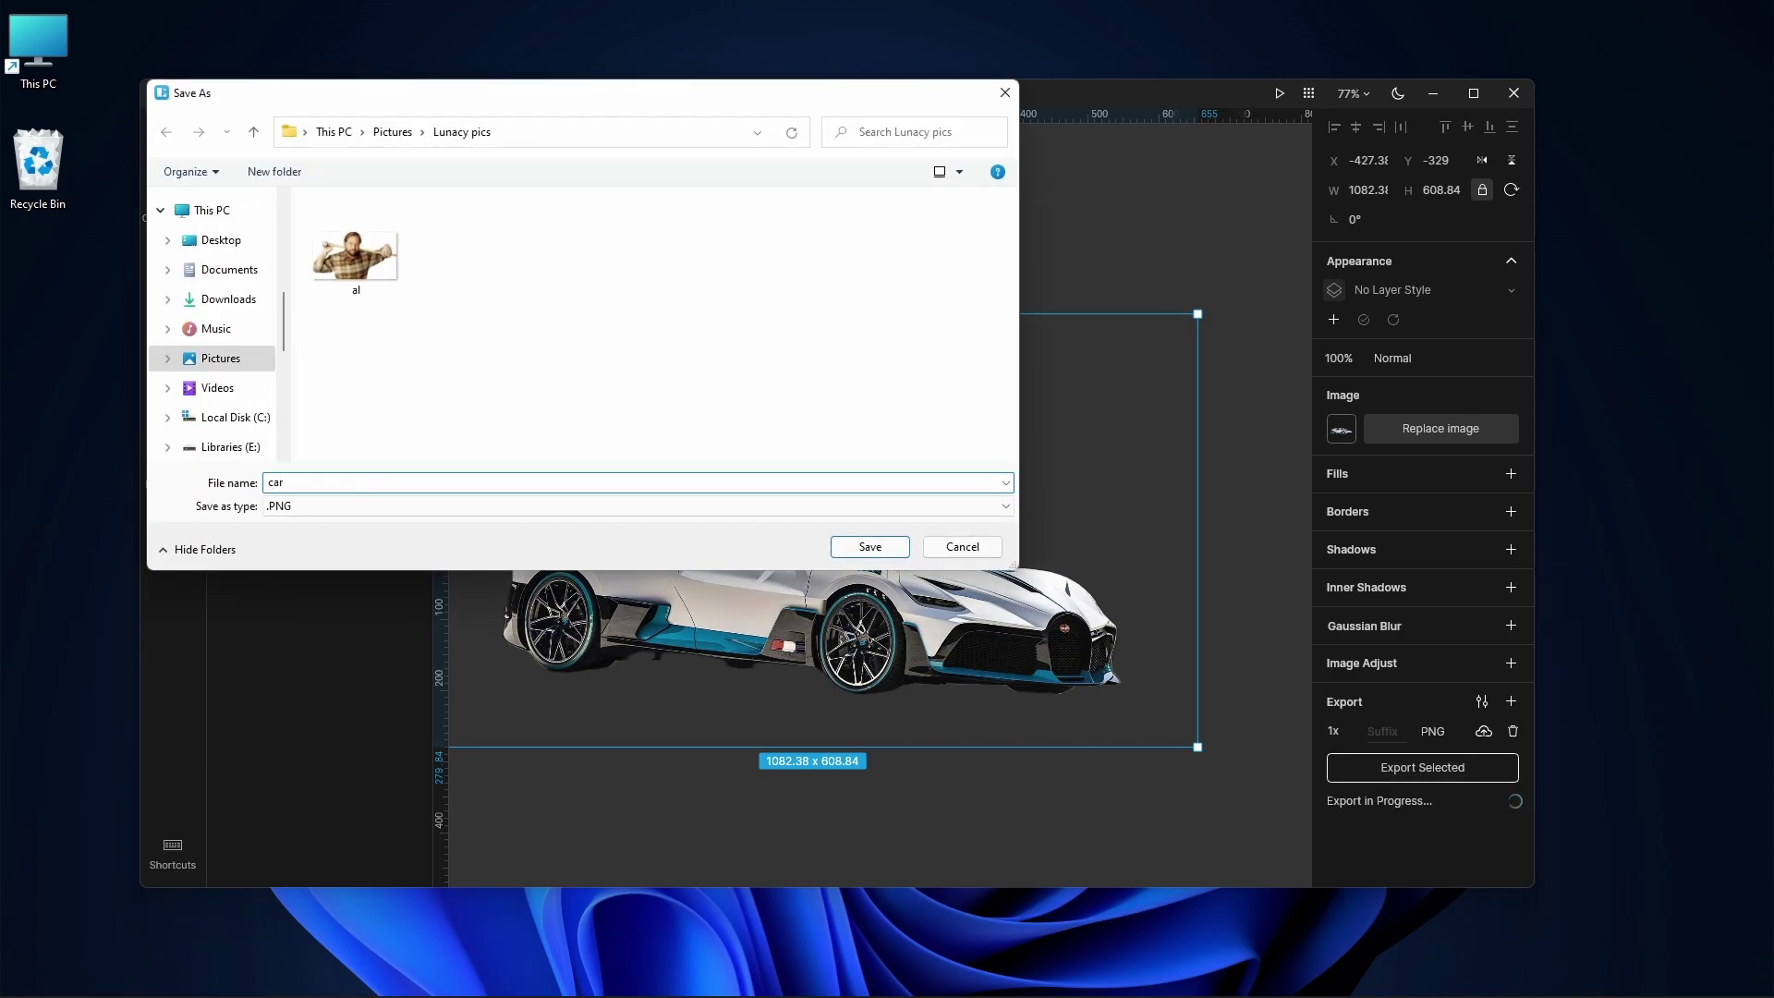
click(869, 549)
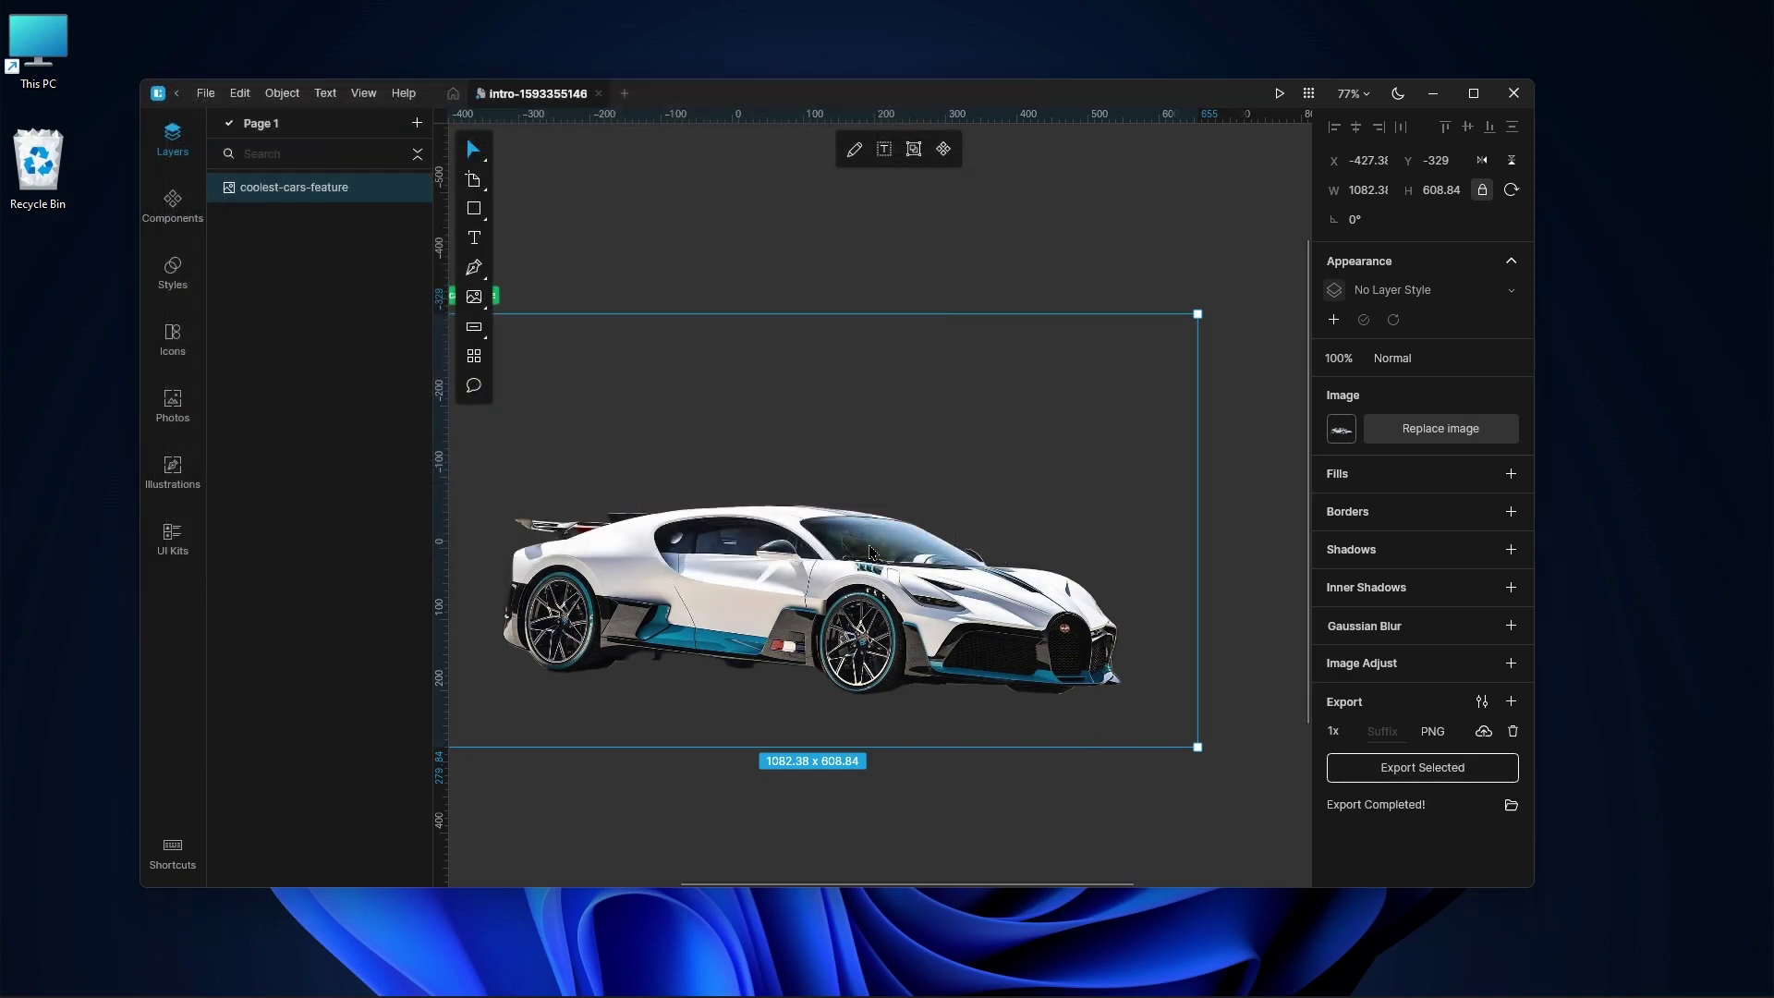
Drop car.png from the Lunacy pics folder onto the Affinity Photo collage.
click(988, 976)
mouse_move(865, 976)
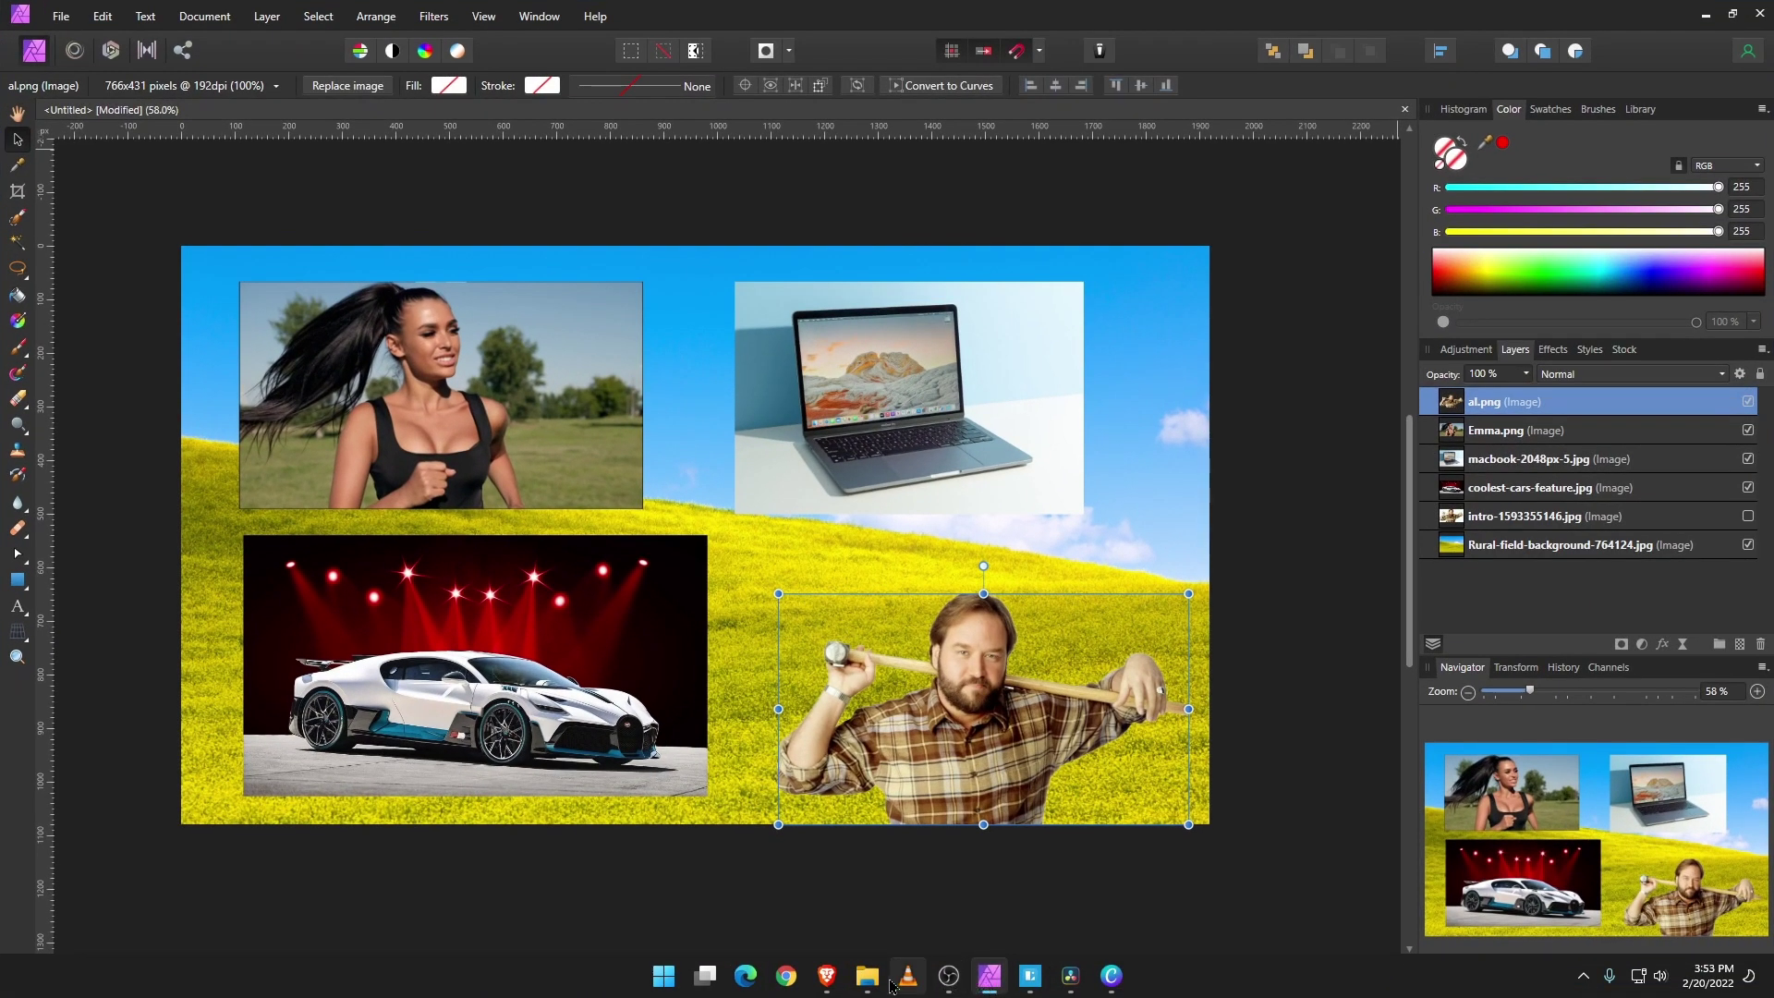
click(973, 867)
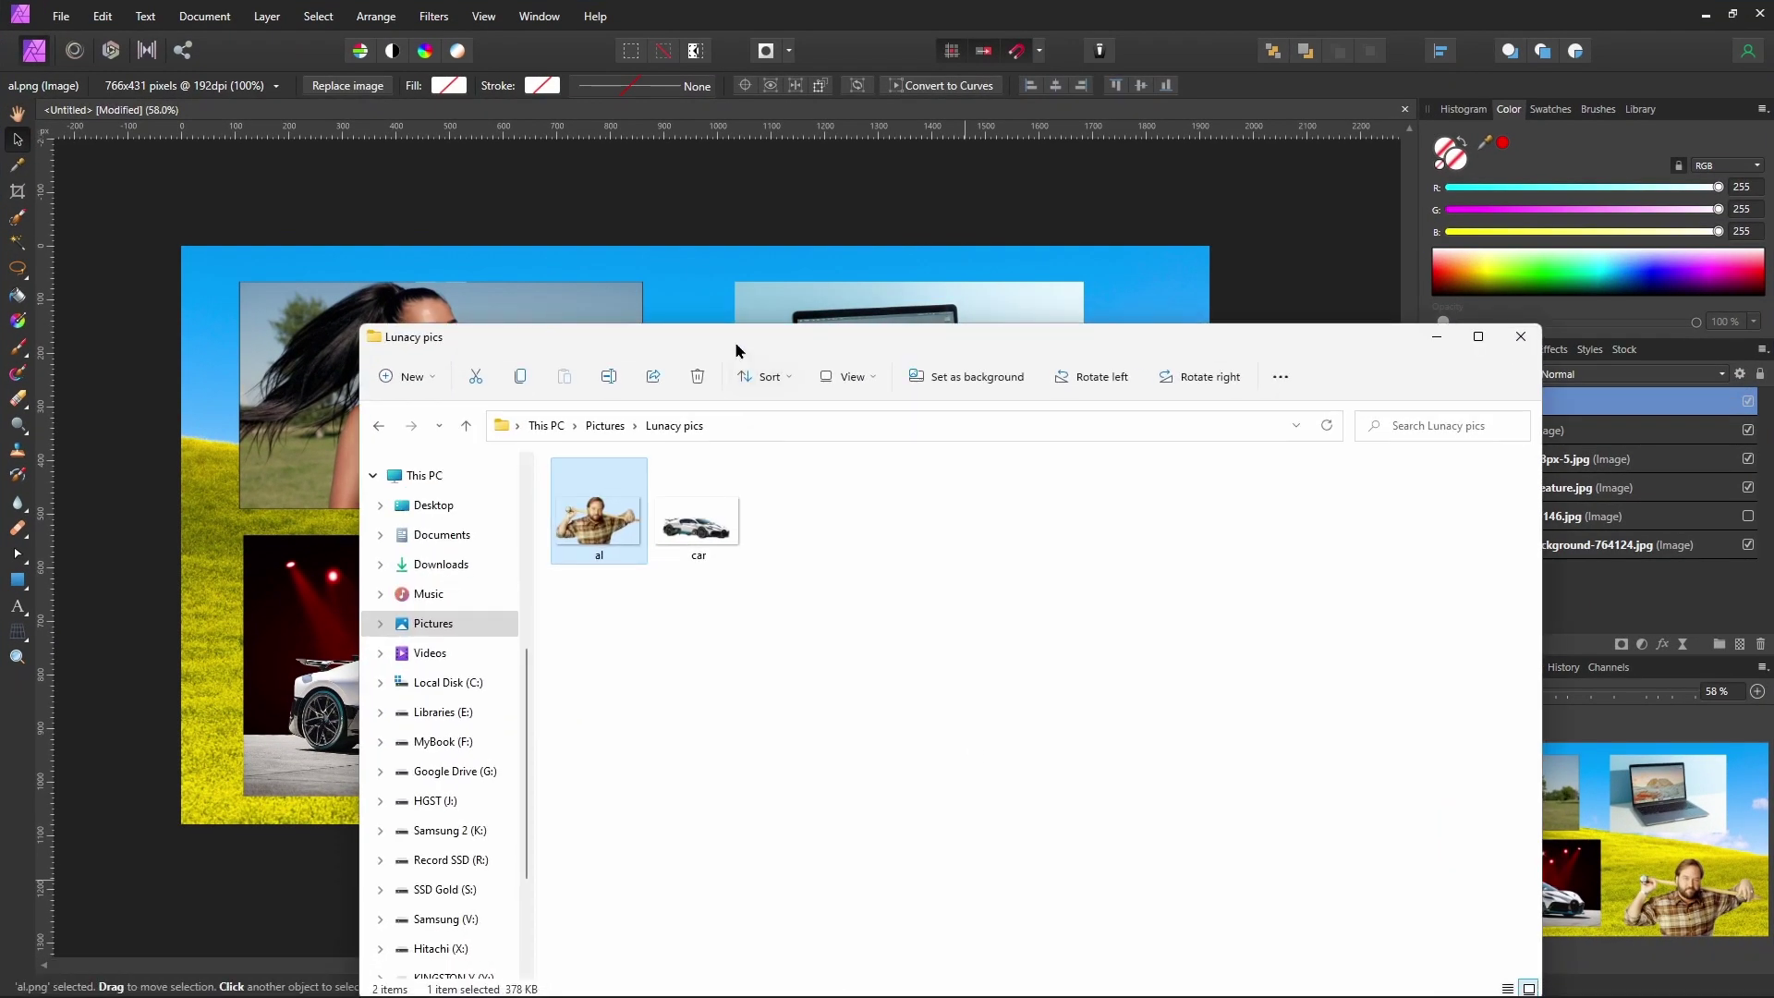
drag(736, 349, 1313, 239)
drag(1277, 403, 434, 573)
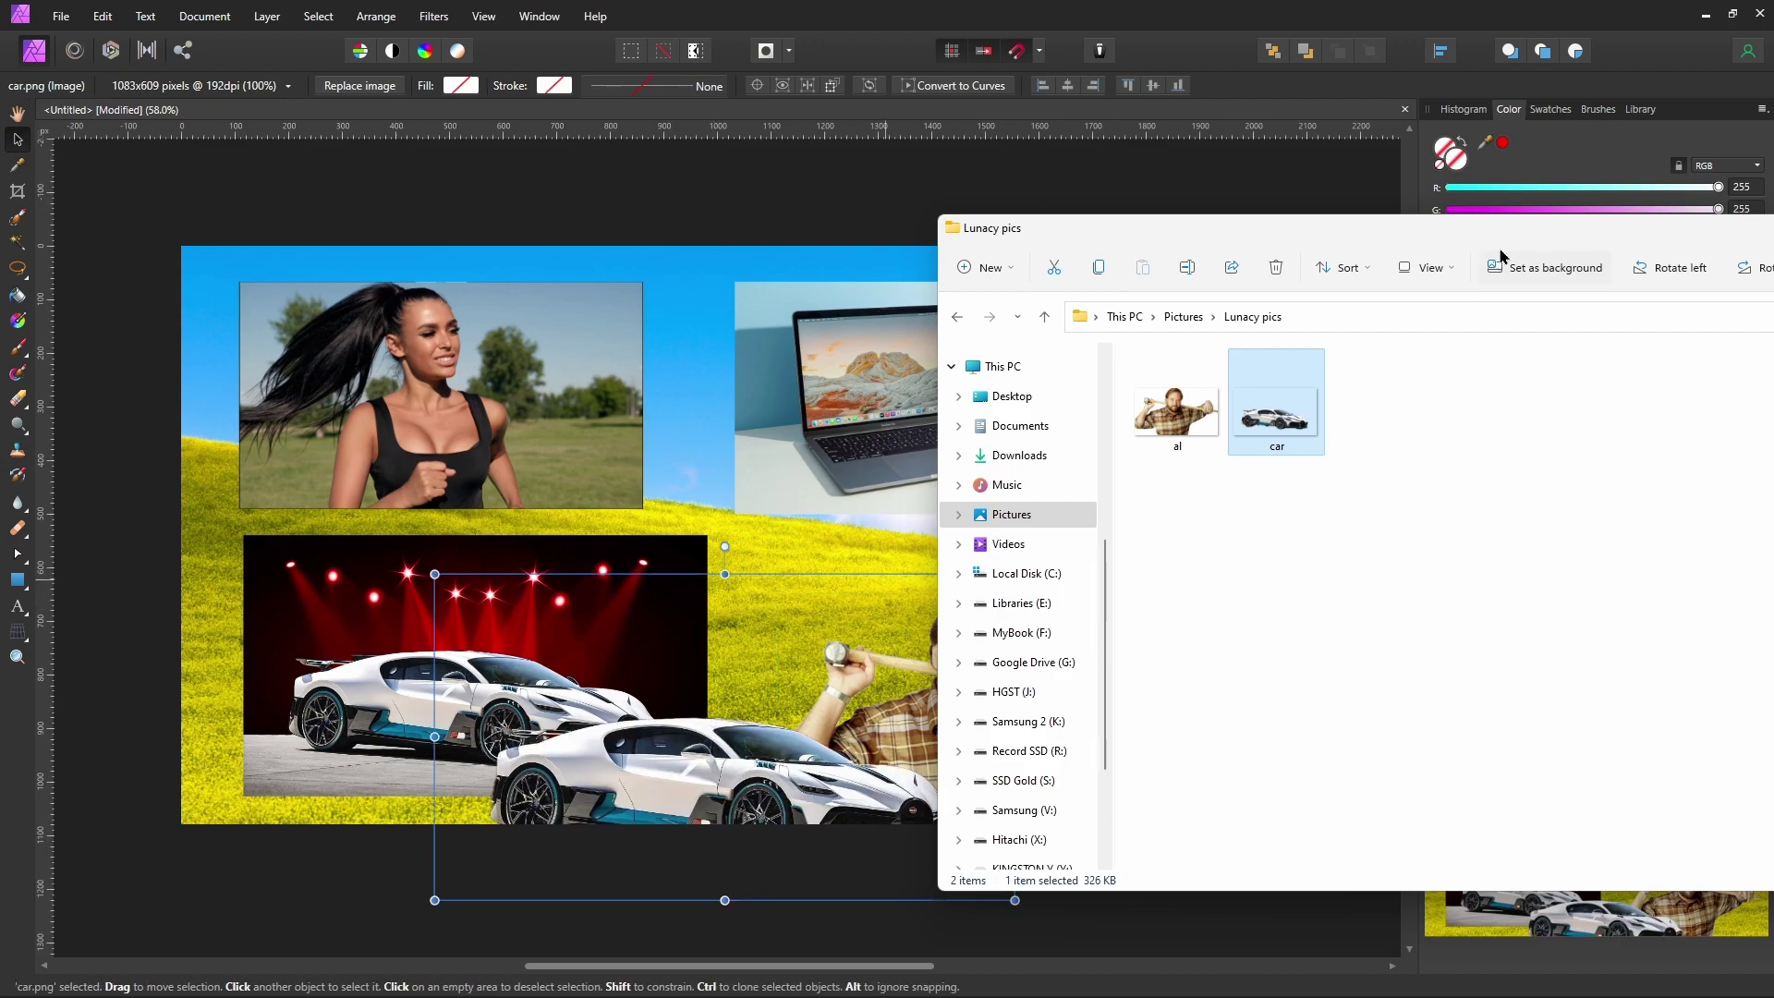
drag(1502, 251, 972, 195)
click(1482, 175)
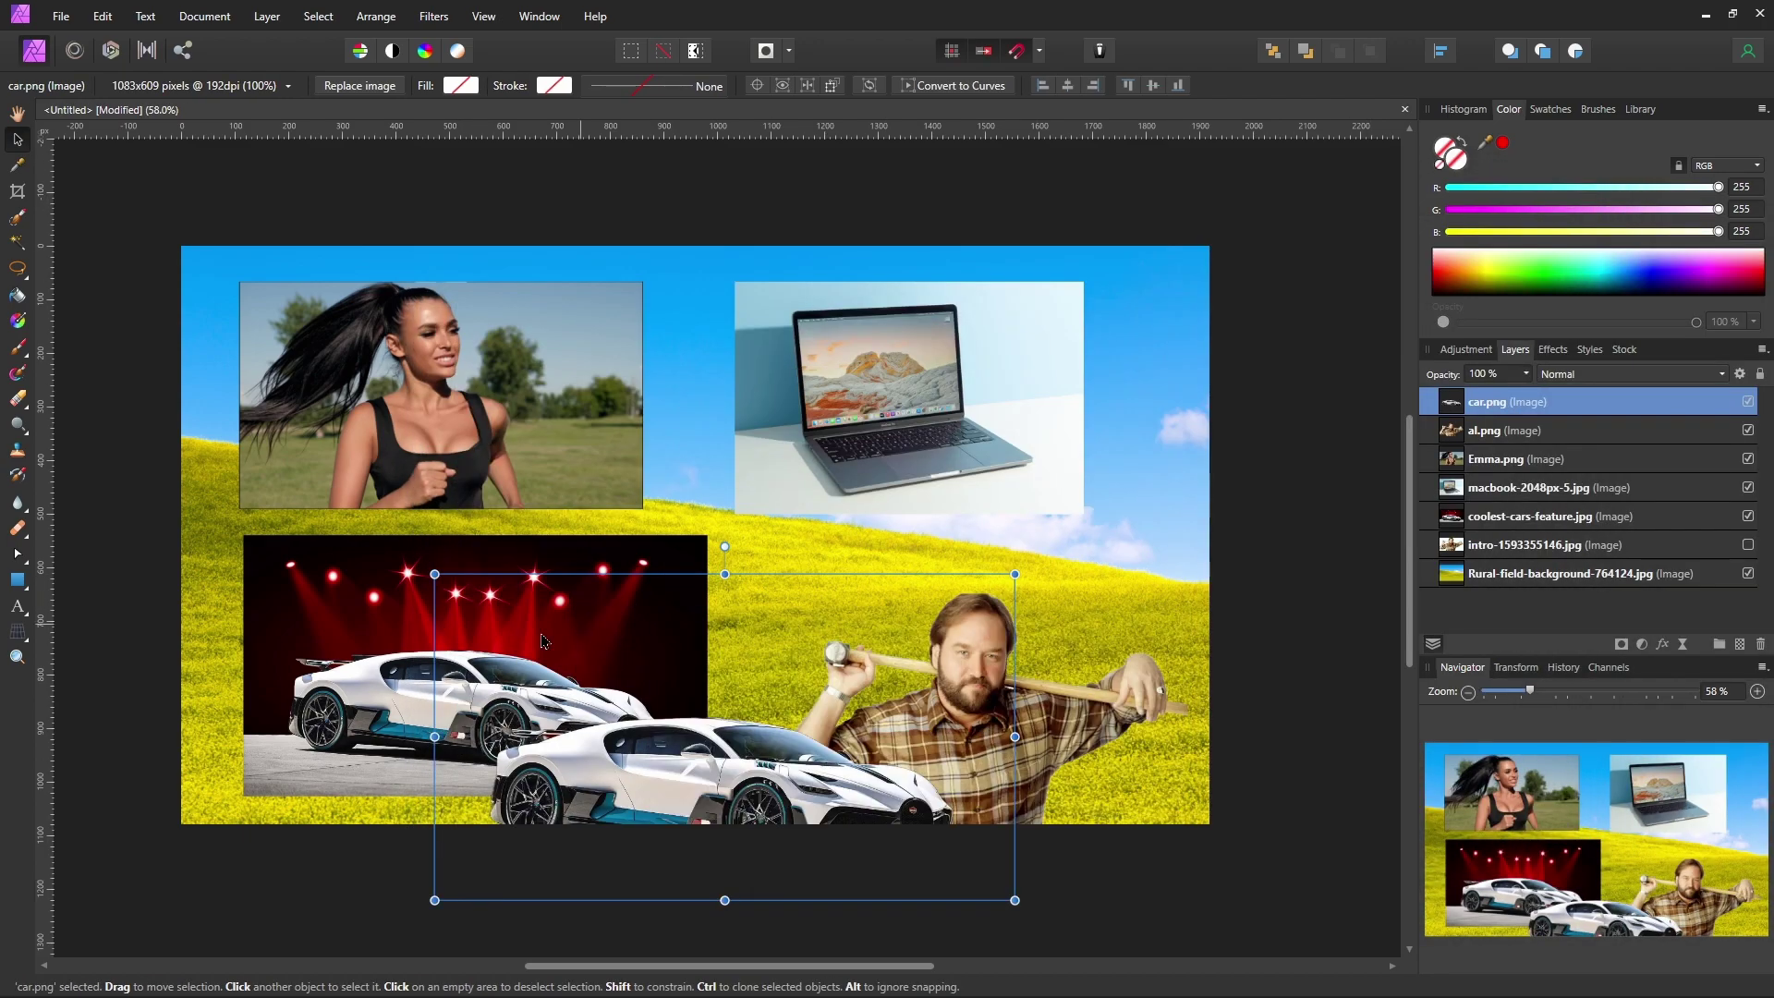
Hide the coolest-cars-feature layer, then move and resize car.png onto the field at lower left.
click(524, 641)
click(1748, 516)
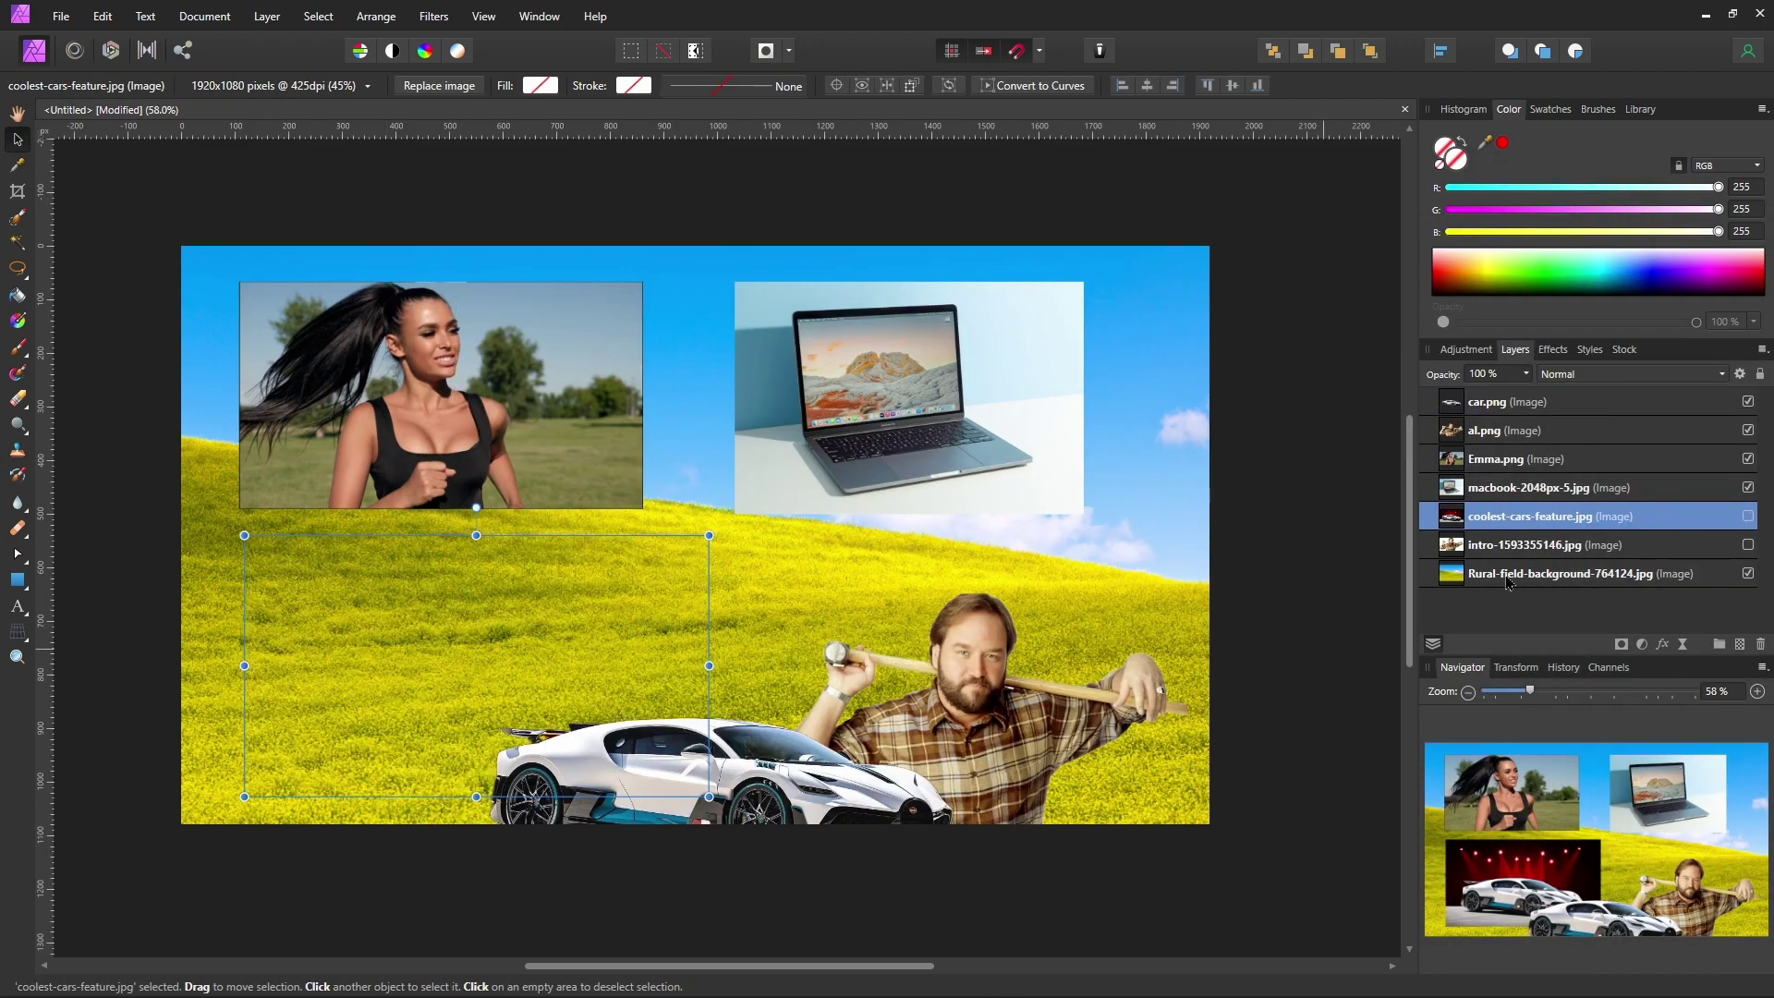
click(721, 763)
drag(721, 762, 457, 591)
mouse_move(747, 396)
mouse_down()
mouse_move(708, 611)
mouse_move(800, 560)
mouse_up()
drag(410, 790, 402, 807)
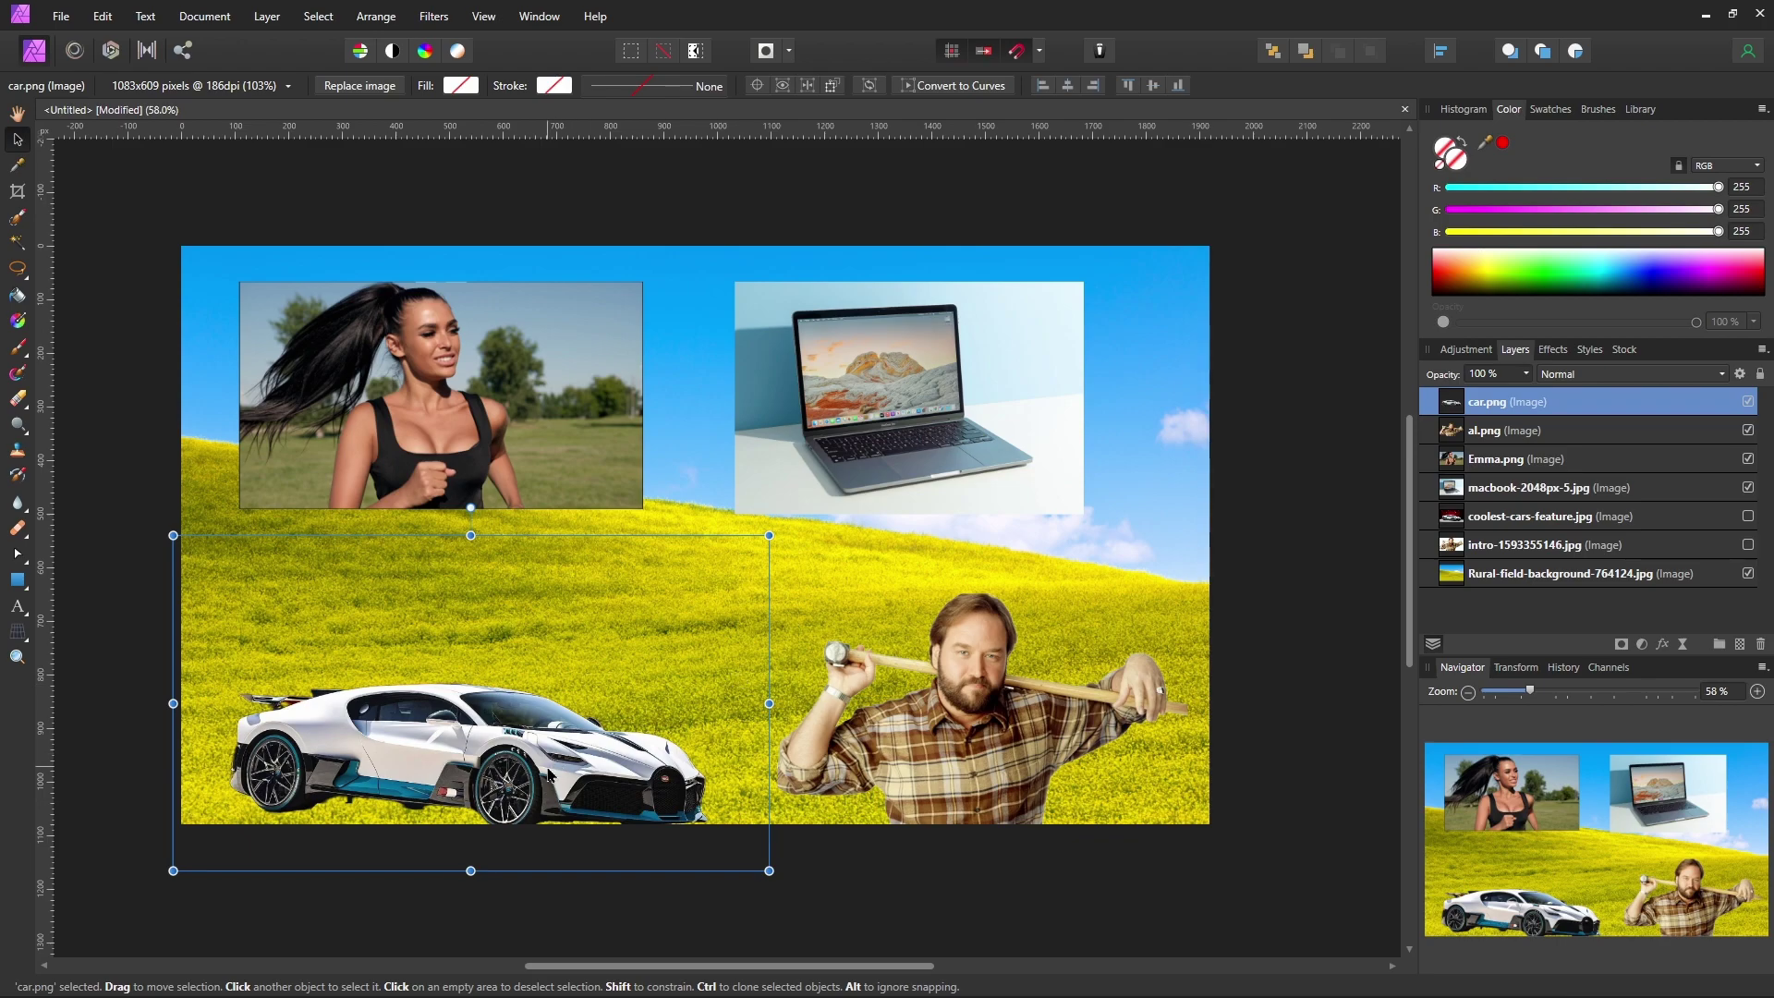
drag(551, 775, 550, 748)
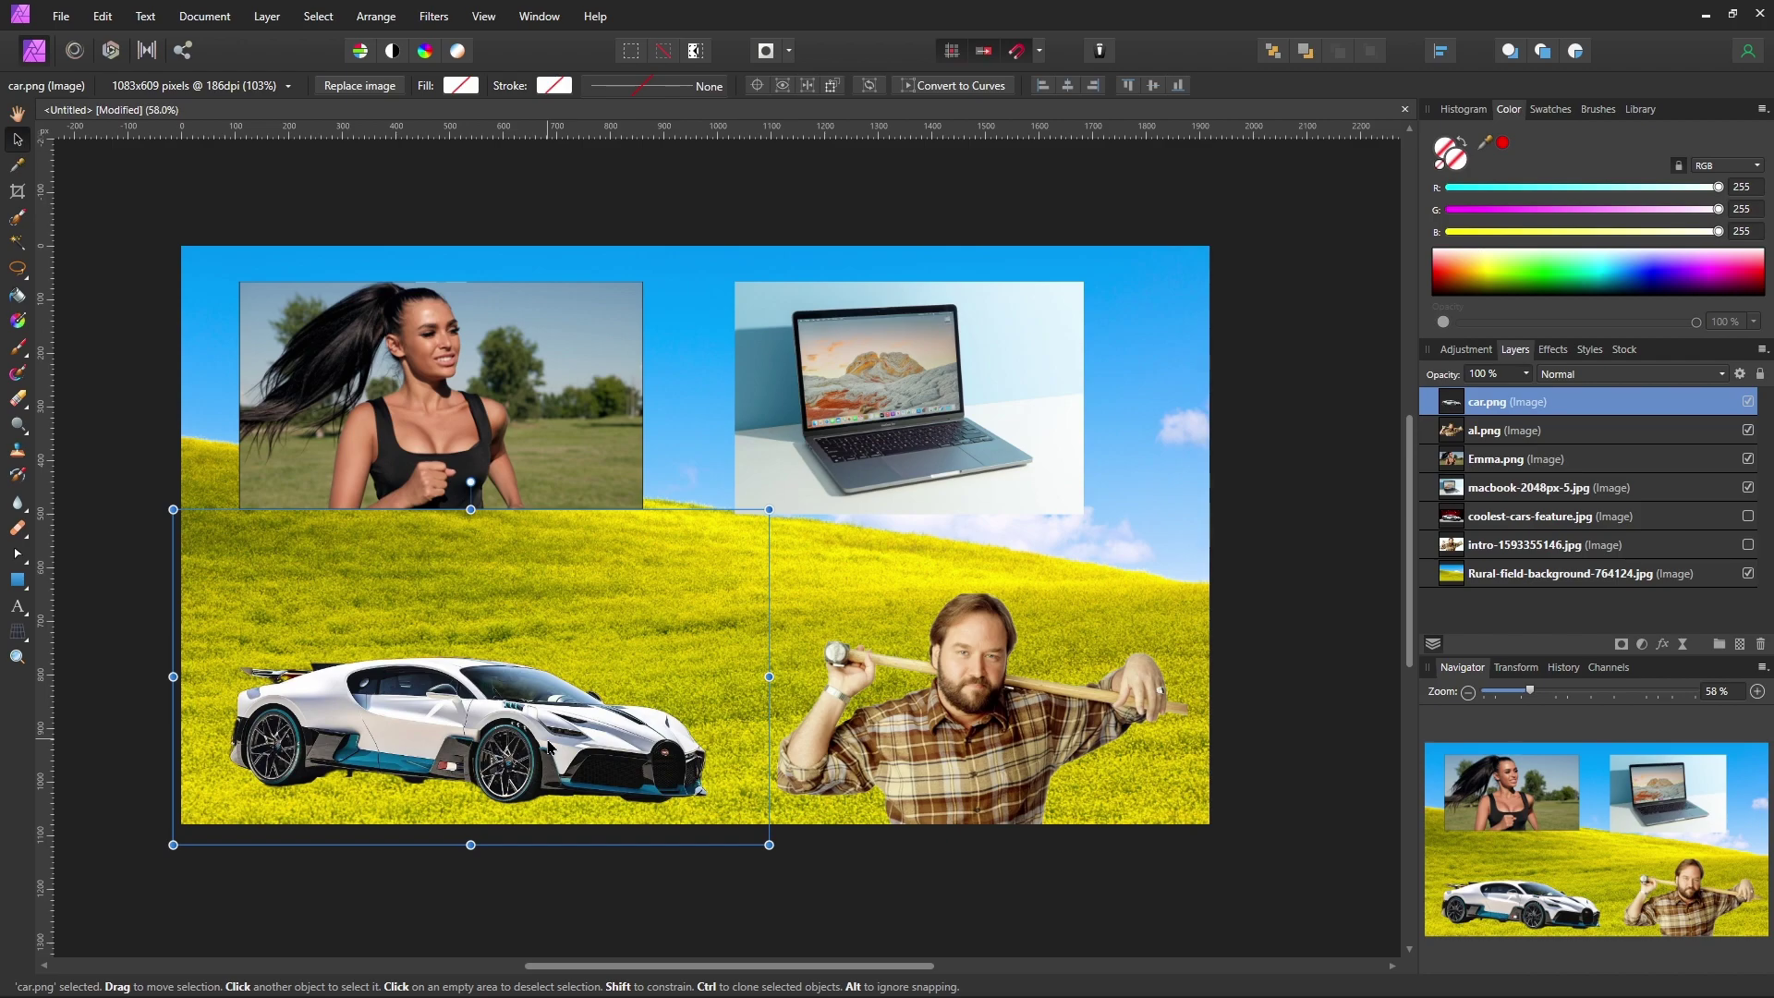
Upload car.png to Canva and add it to the YouTube thumbnail.
click(1708, 25)
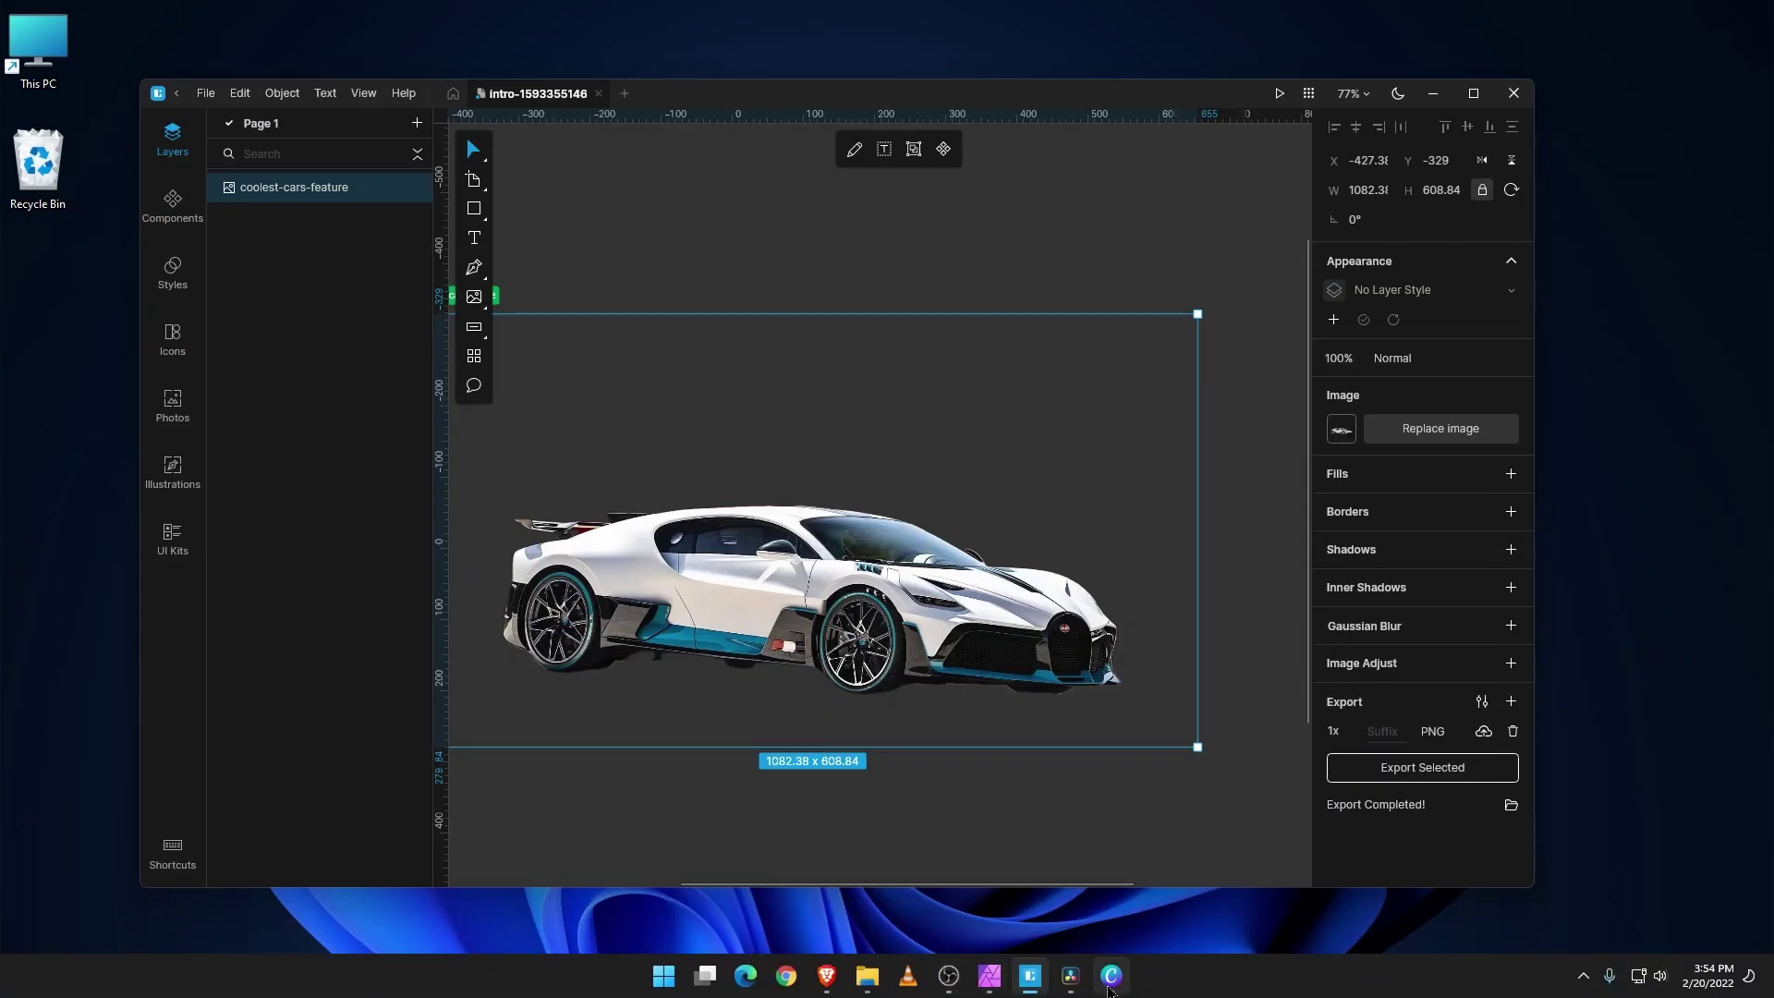
click(1109, 976)
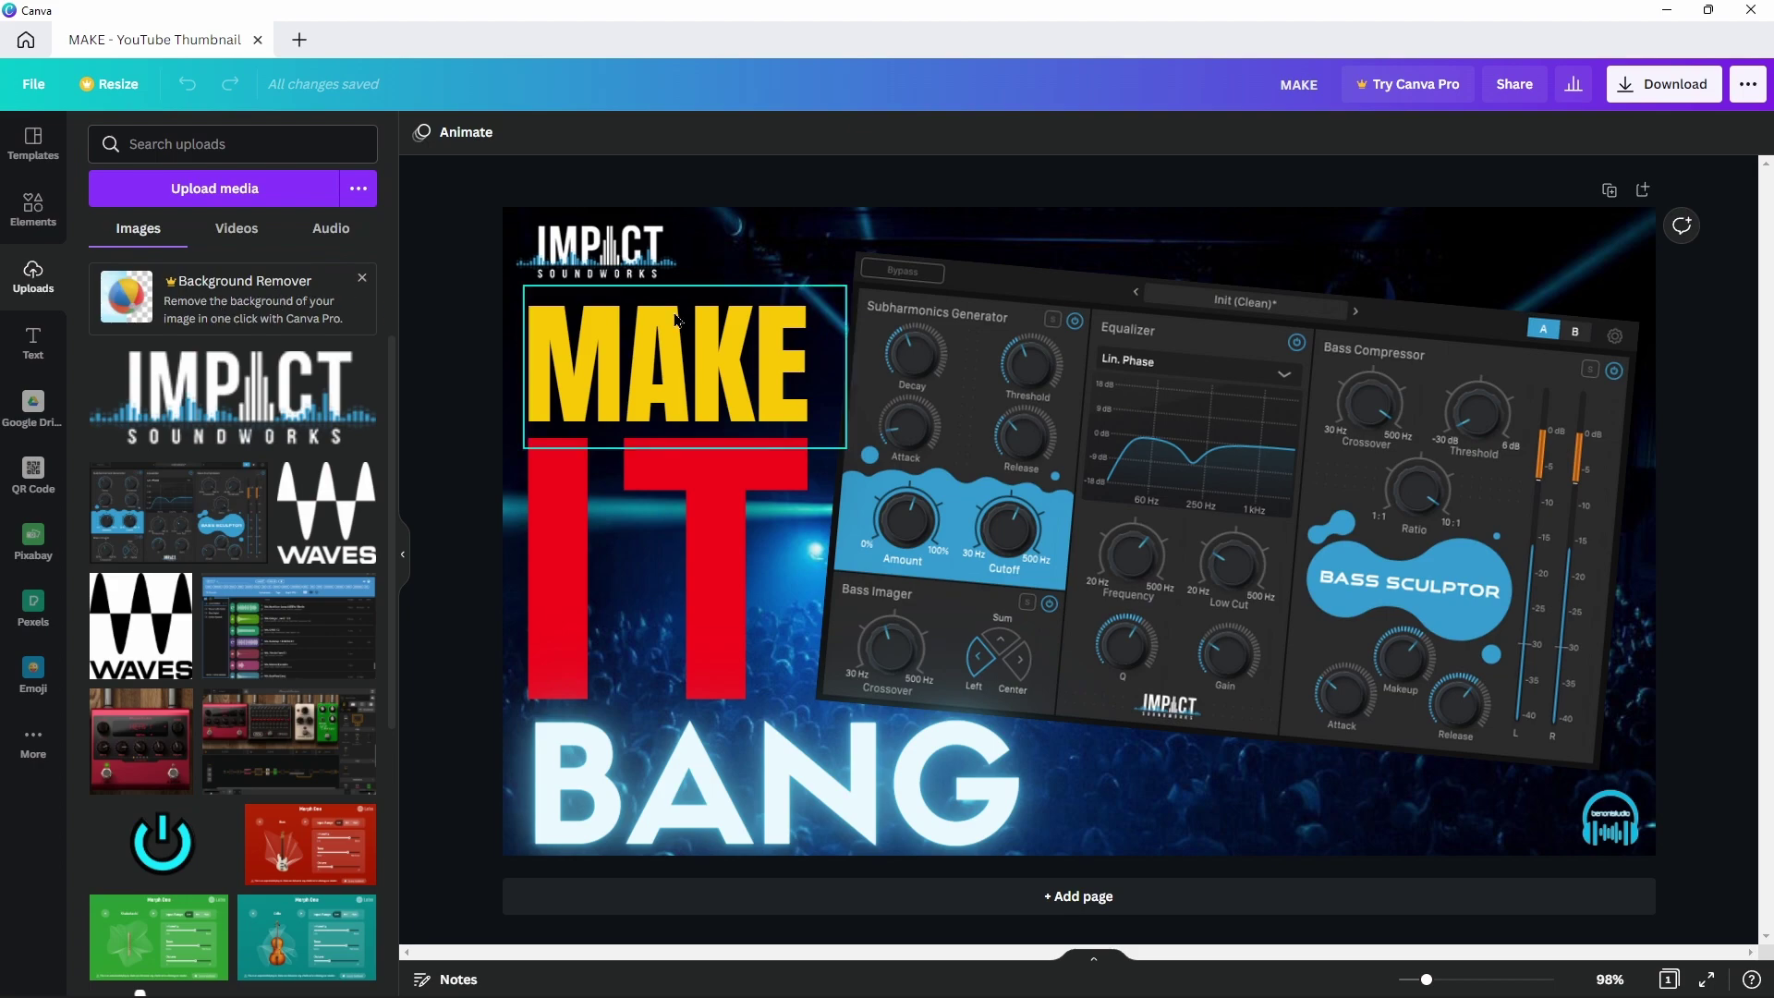
click(1028, 976)
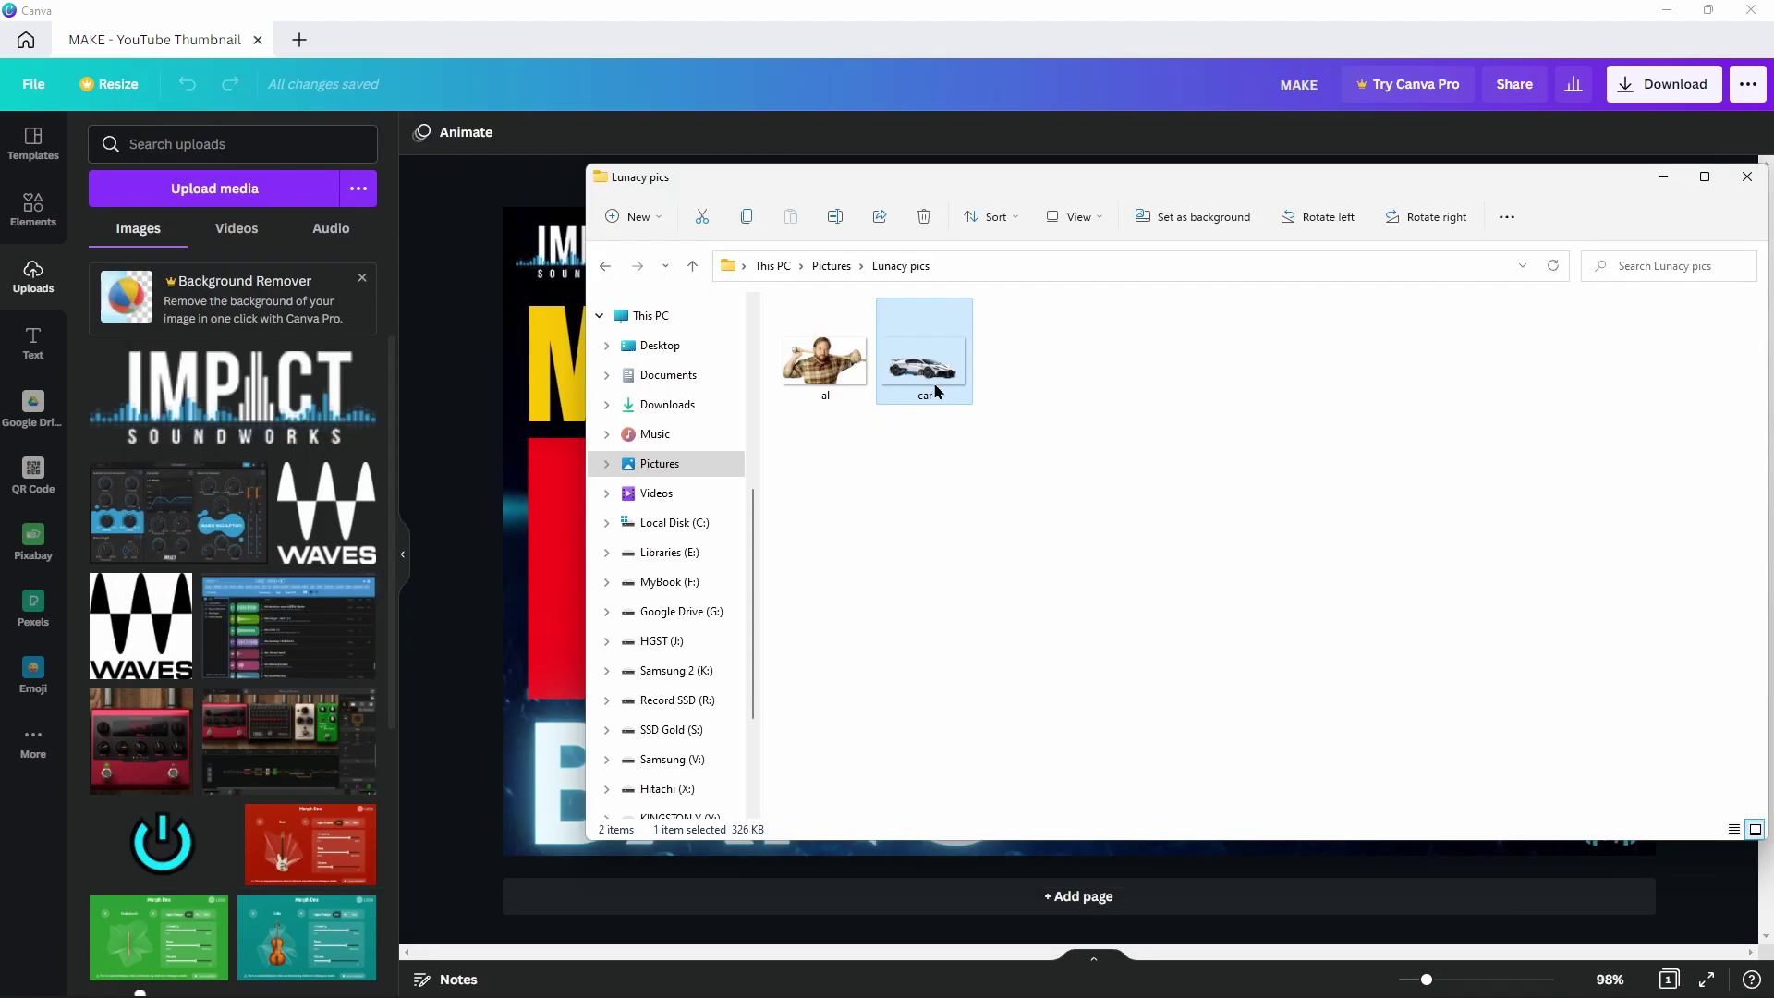
drag(943, 375, 178, 451)
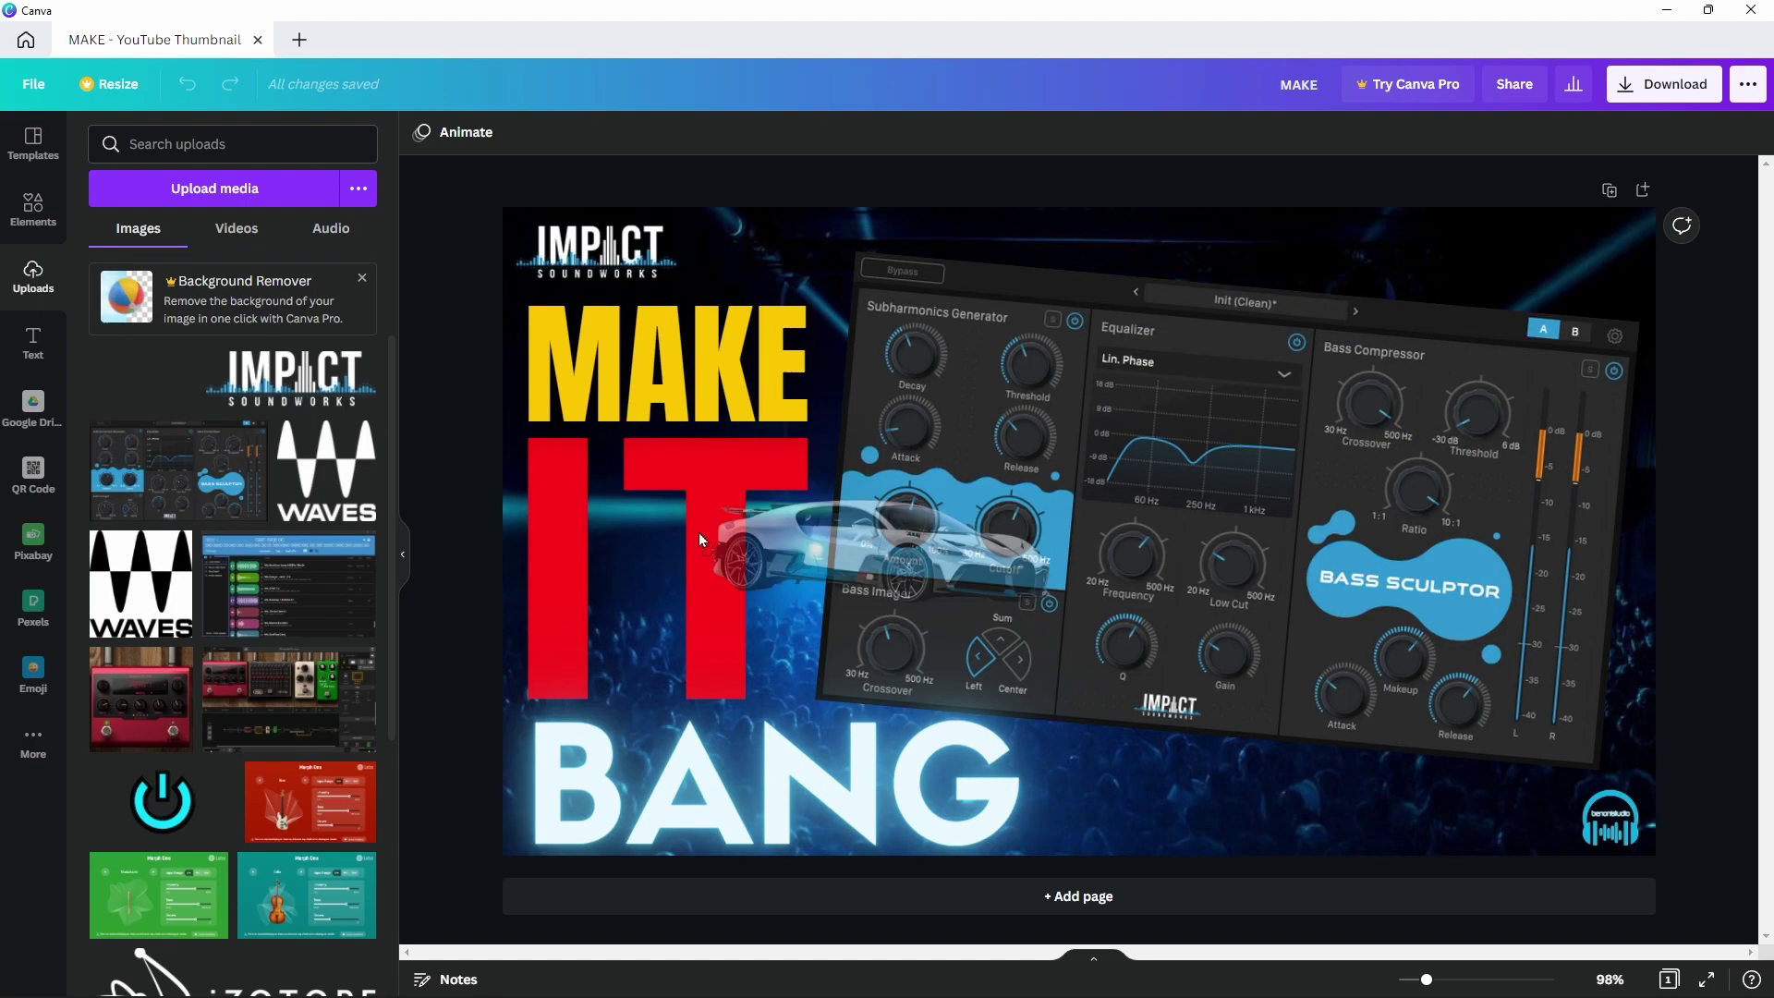
mouse_move(698, 542)
mouse_down()
mouse_move(1094, 809)
mouse_move(1365, 758)
mouse_move(1411, 836)
mouse_up()
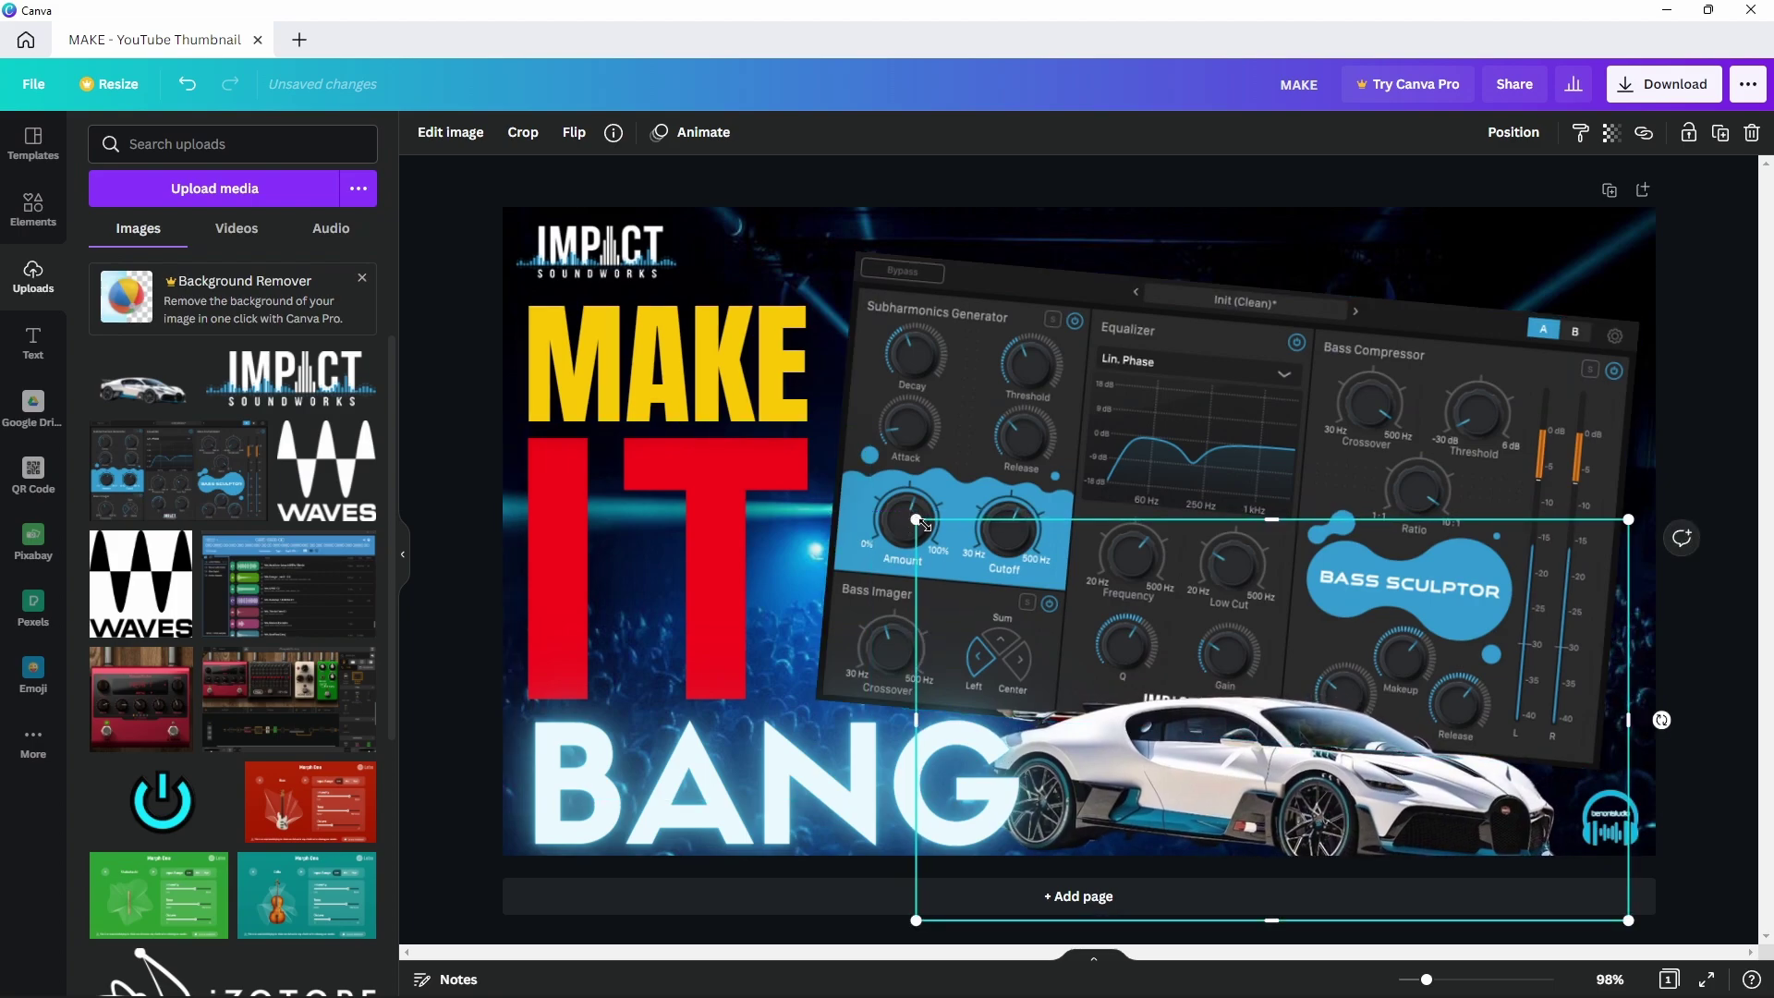
Resize the car and position it at the thumbnail's lower right beside BANG.
drag(929, 531, 907, 510)
mouse_move(1220, 737)
mouse_down()
mouse_move(1258, 714)
mouse_move(1261, 728)
mouse_up()
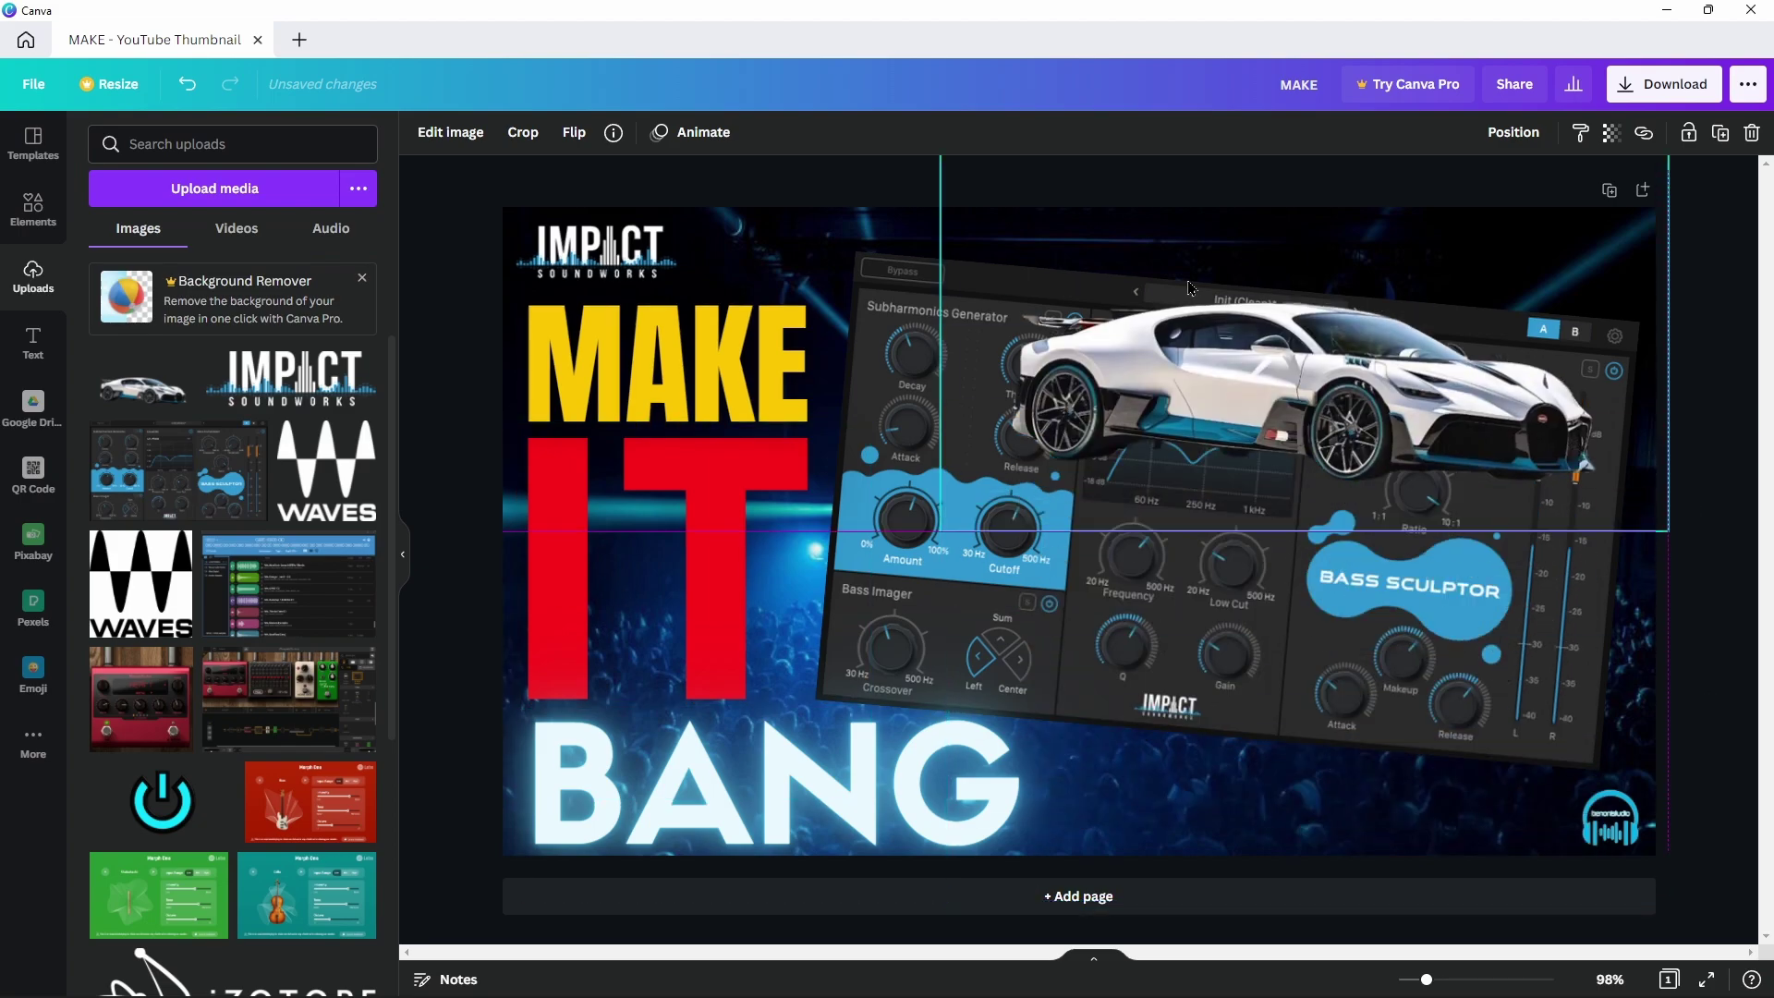
drag(1223, 743, 1223, 721)
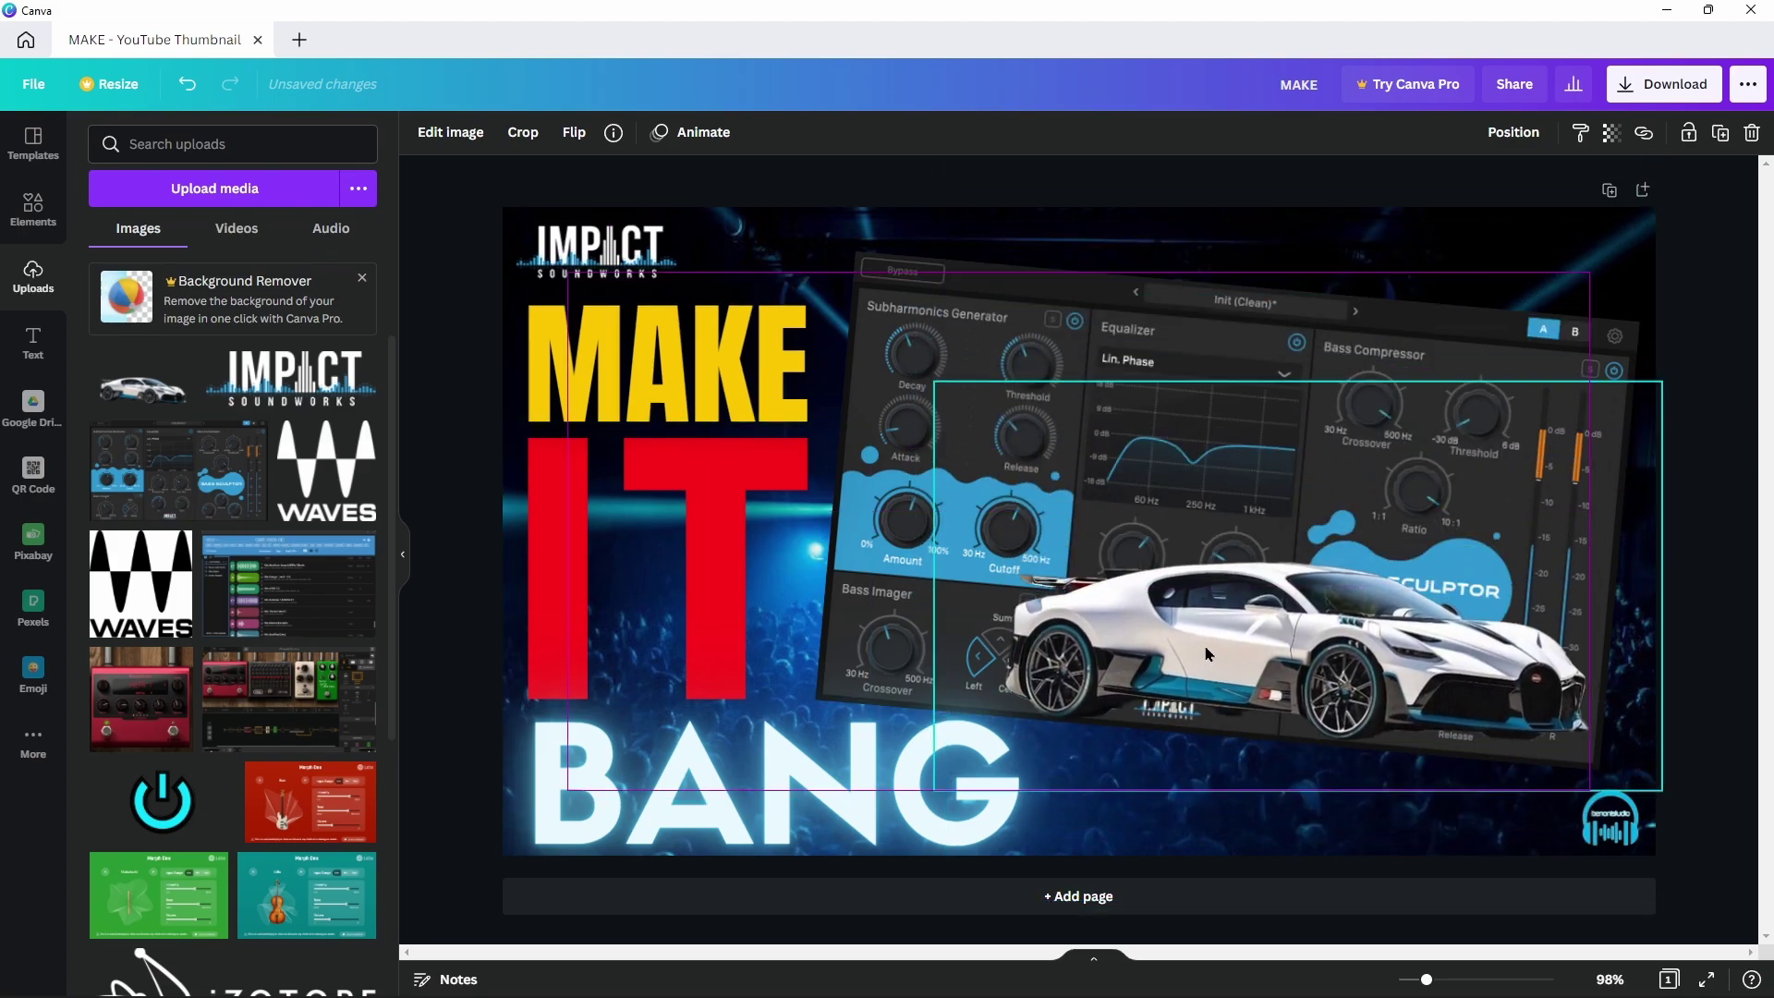
Minimise Canva and Affinity Photo to get back to Lunacy.
click(1667, 19)
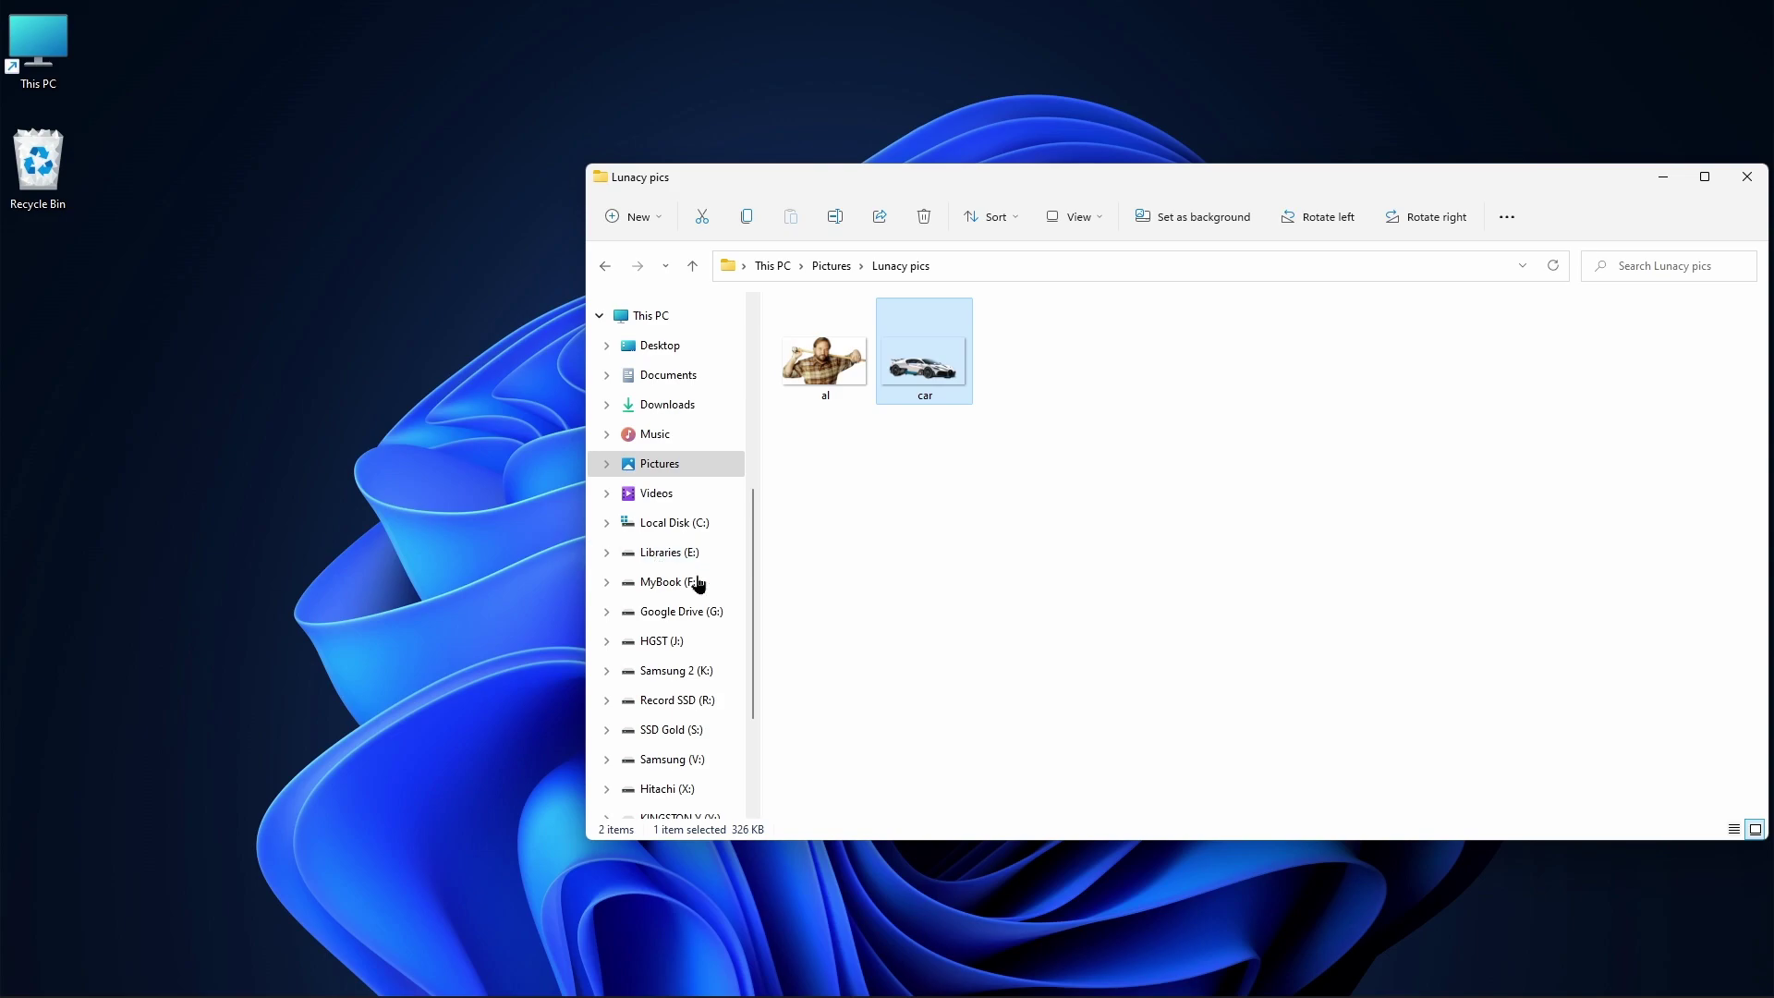
click(993, 978)
click(1705, 12)
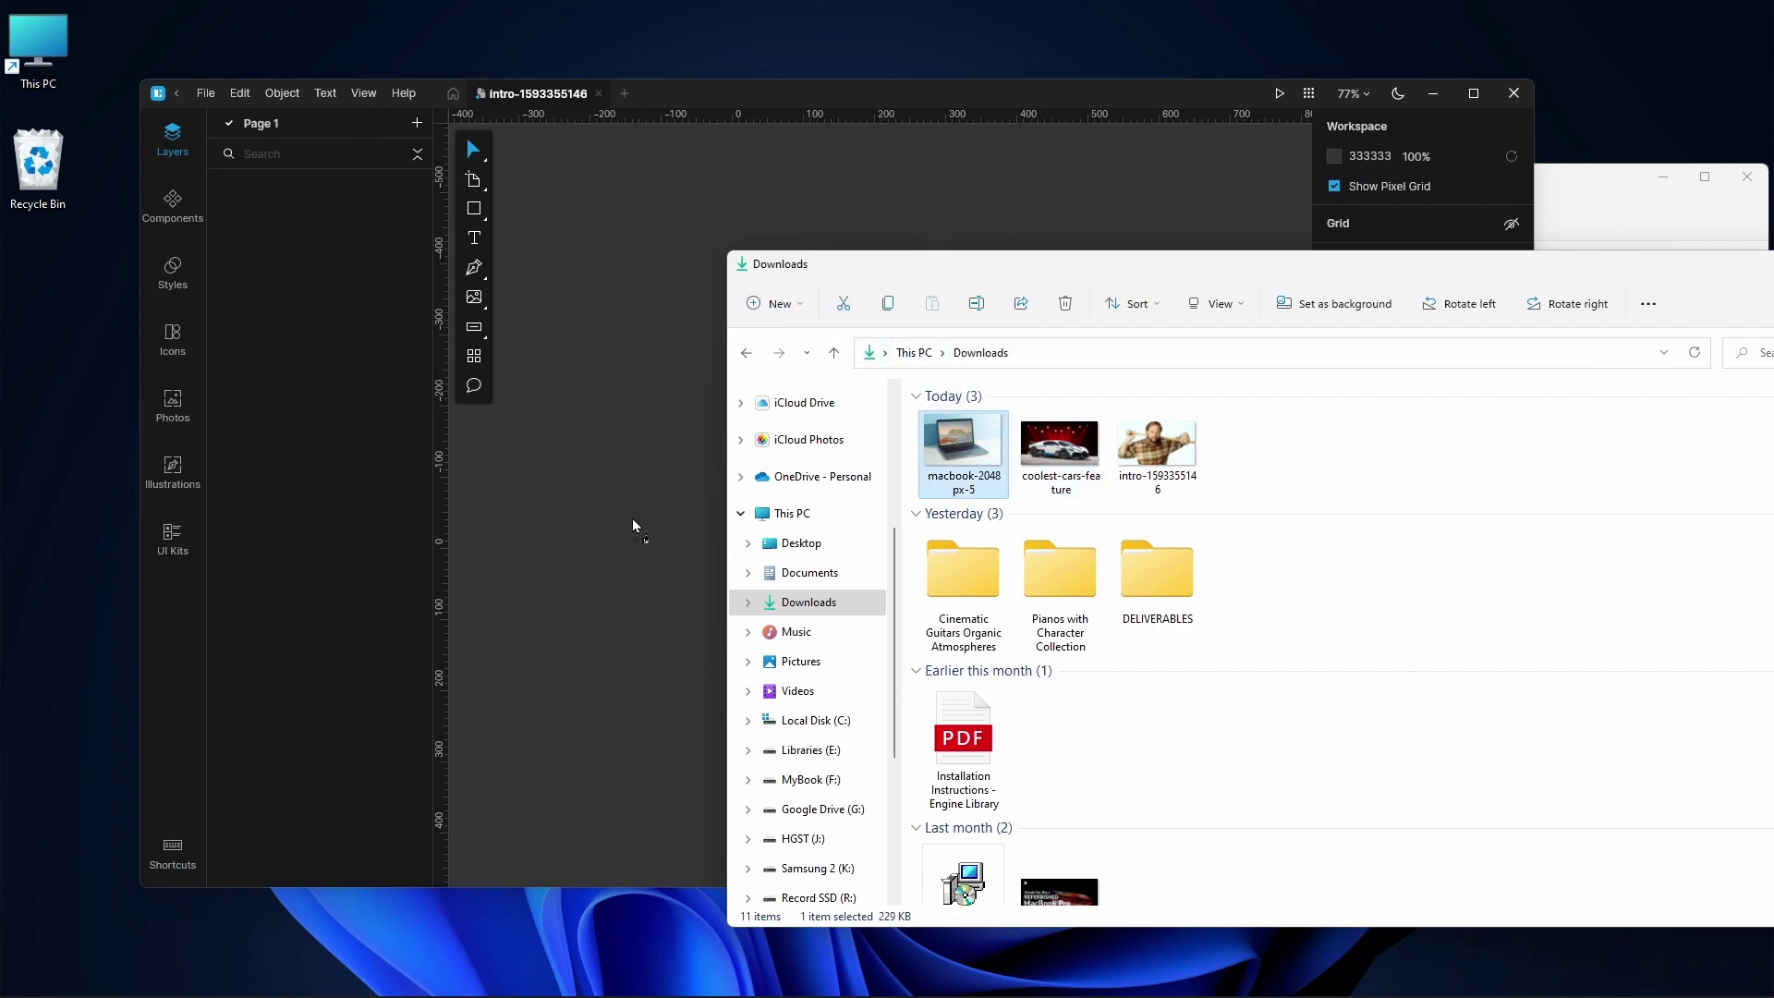
Place the macbook-2048px-5 photo on the Lunacy canvas, reposition it, and remove its background.
drag(632, 524, 634, 525)
drag(1409, 277, 1090, 284)
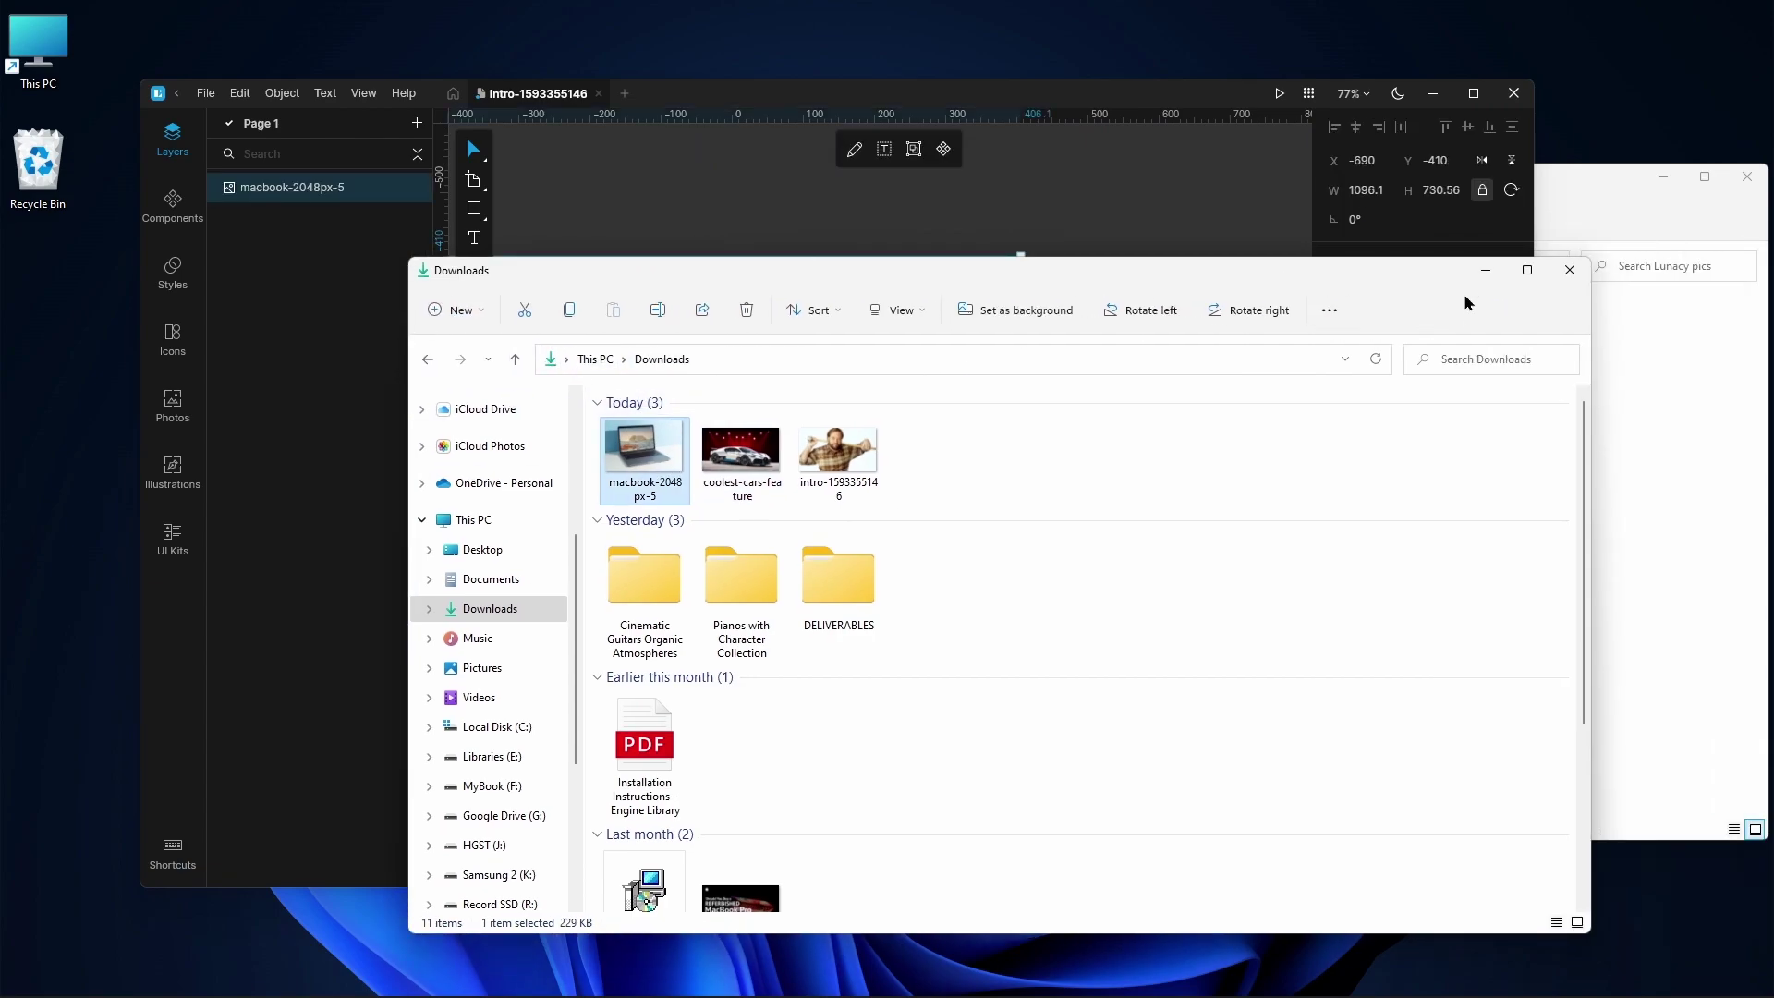
click(1485, 270)
drag(690, 583, 946, 552)
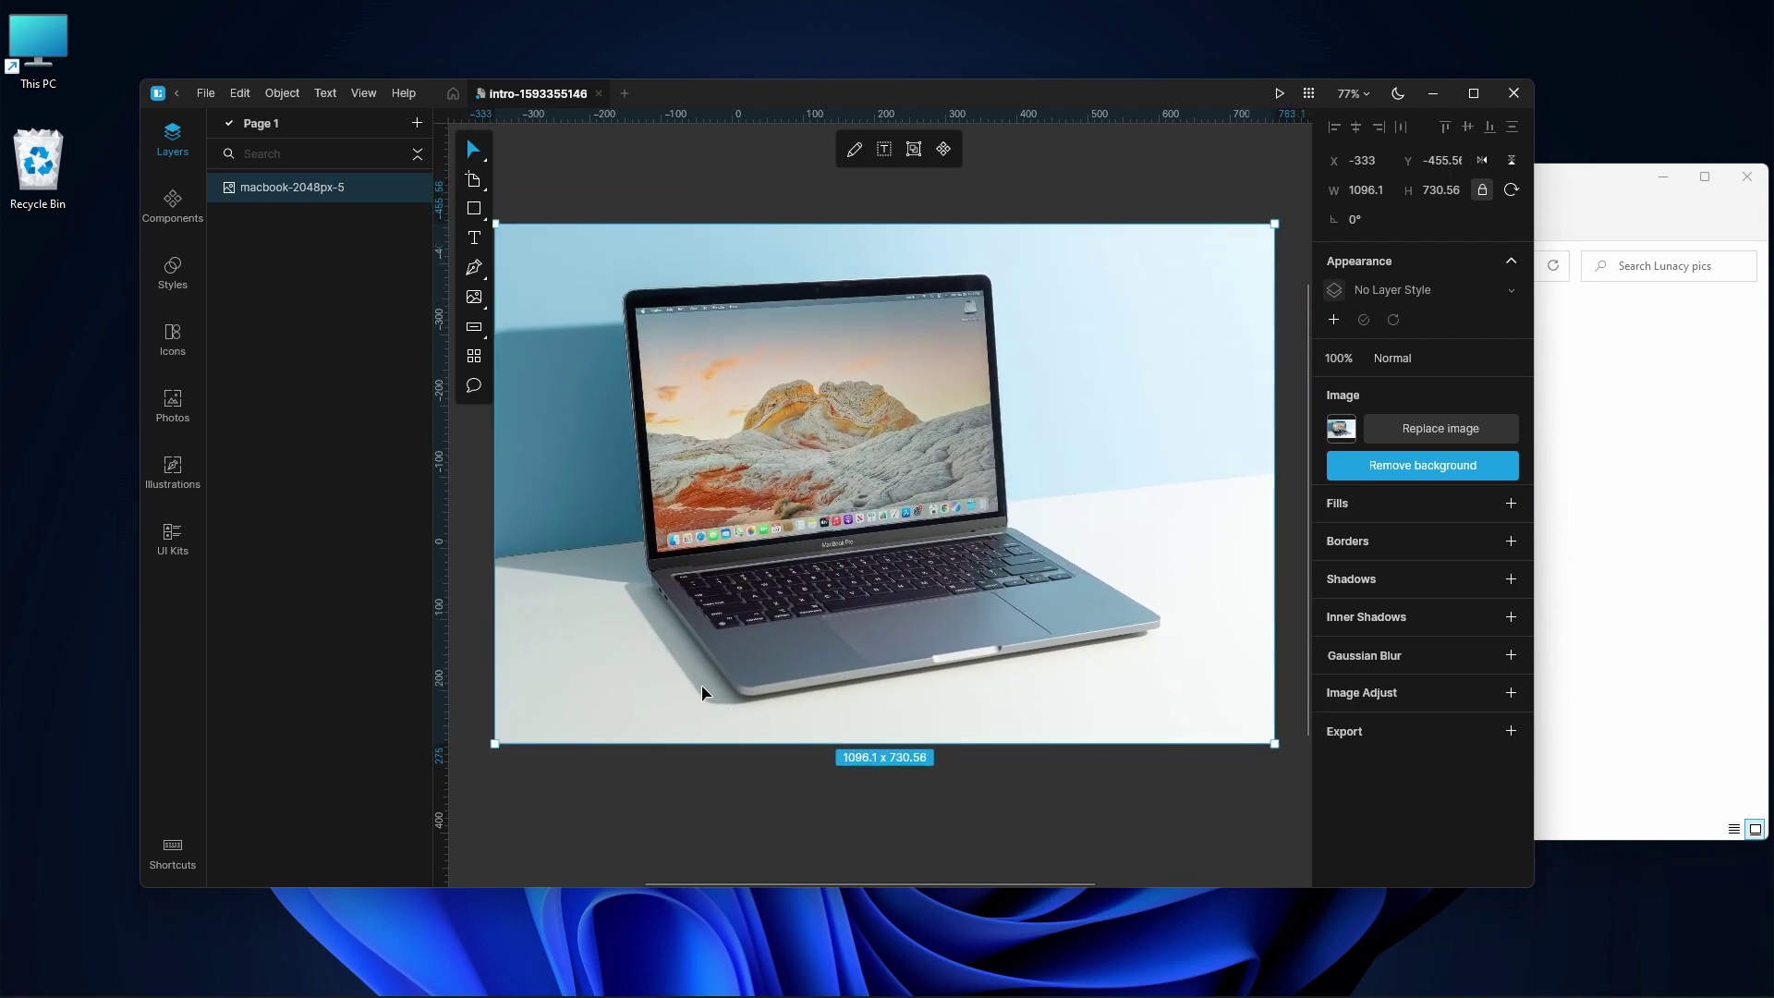
click(1383, 465)
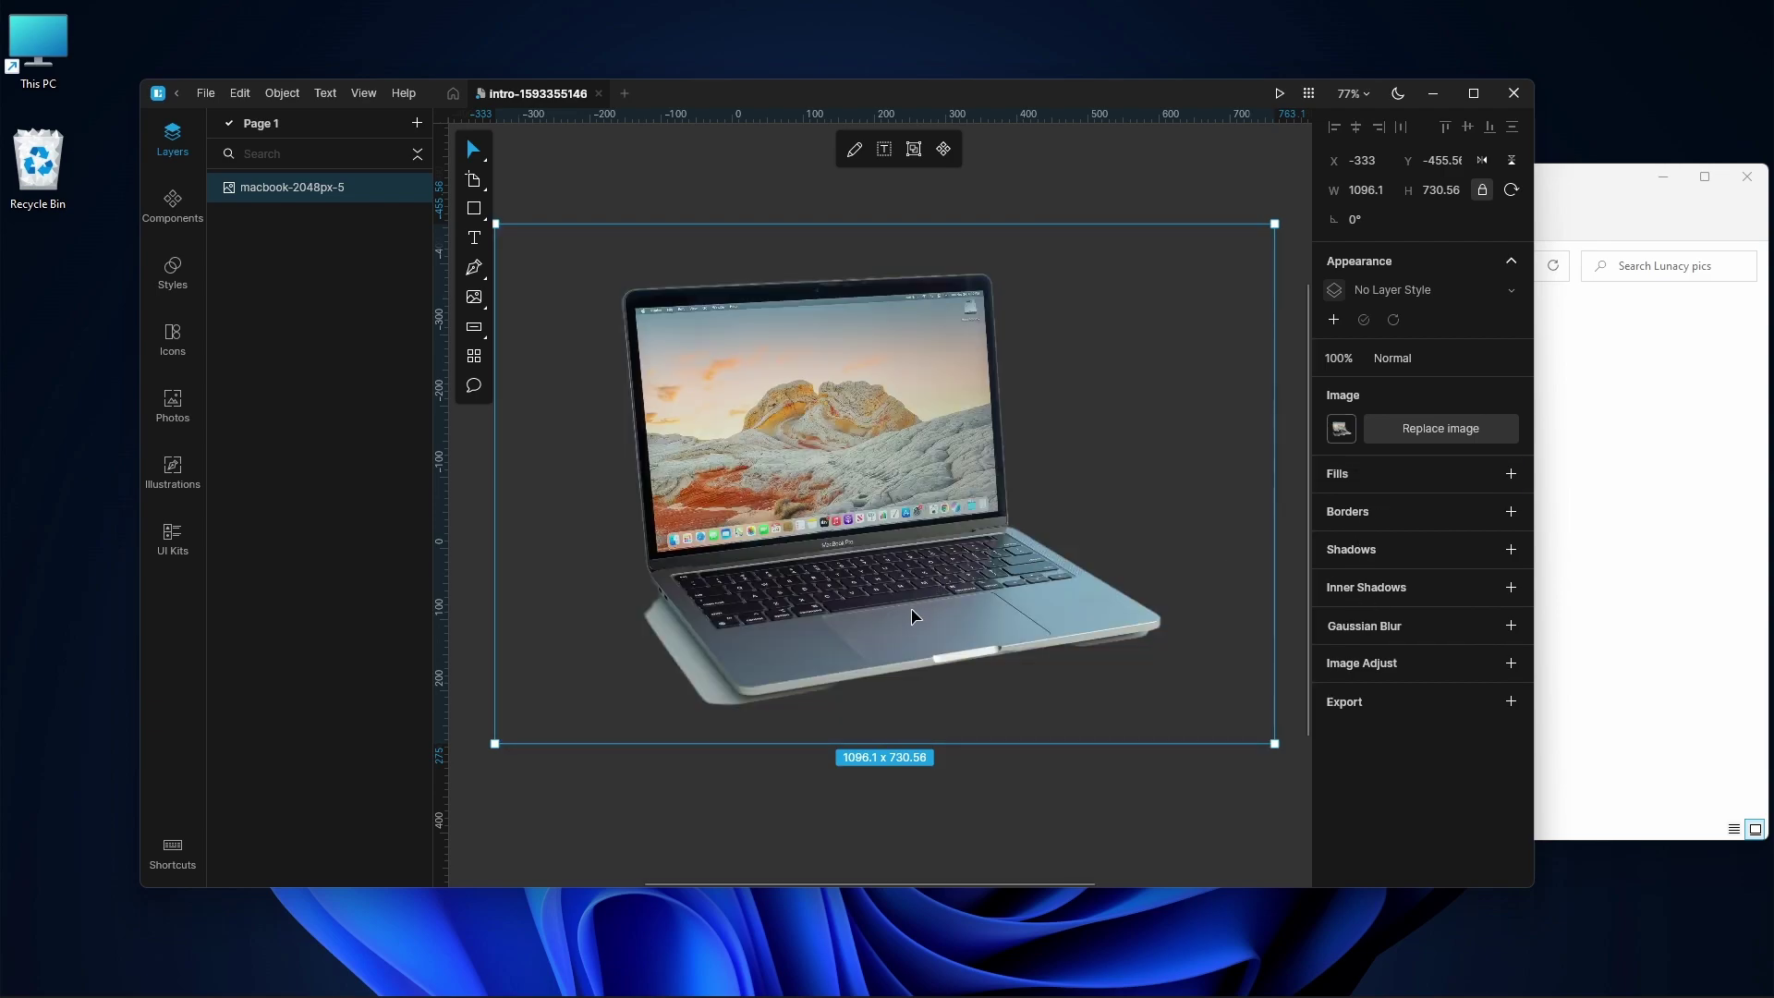
scroll(876, 638, up, 2)
scroll(785, 673, up, 3)
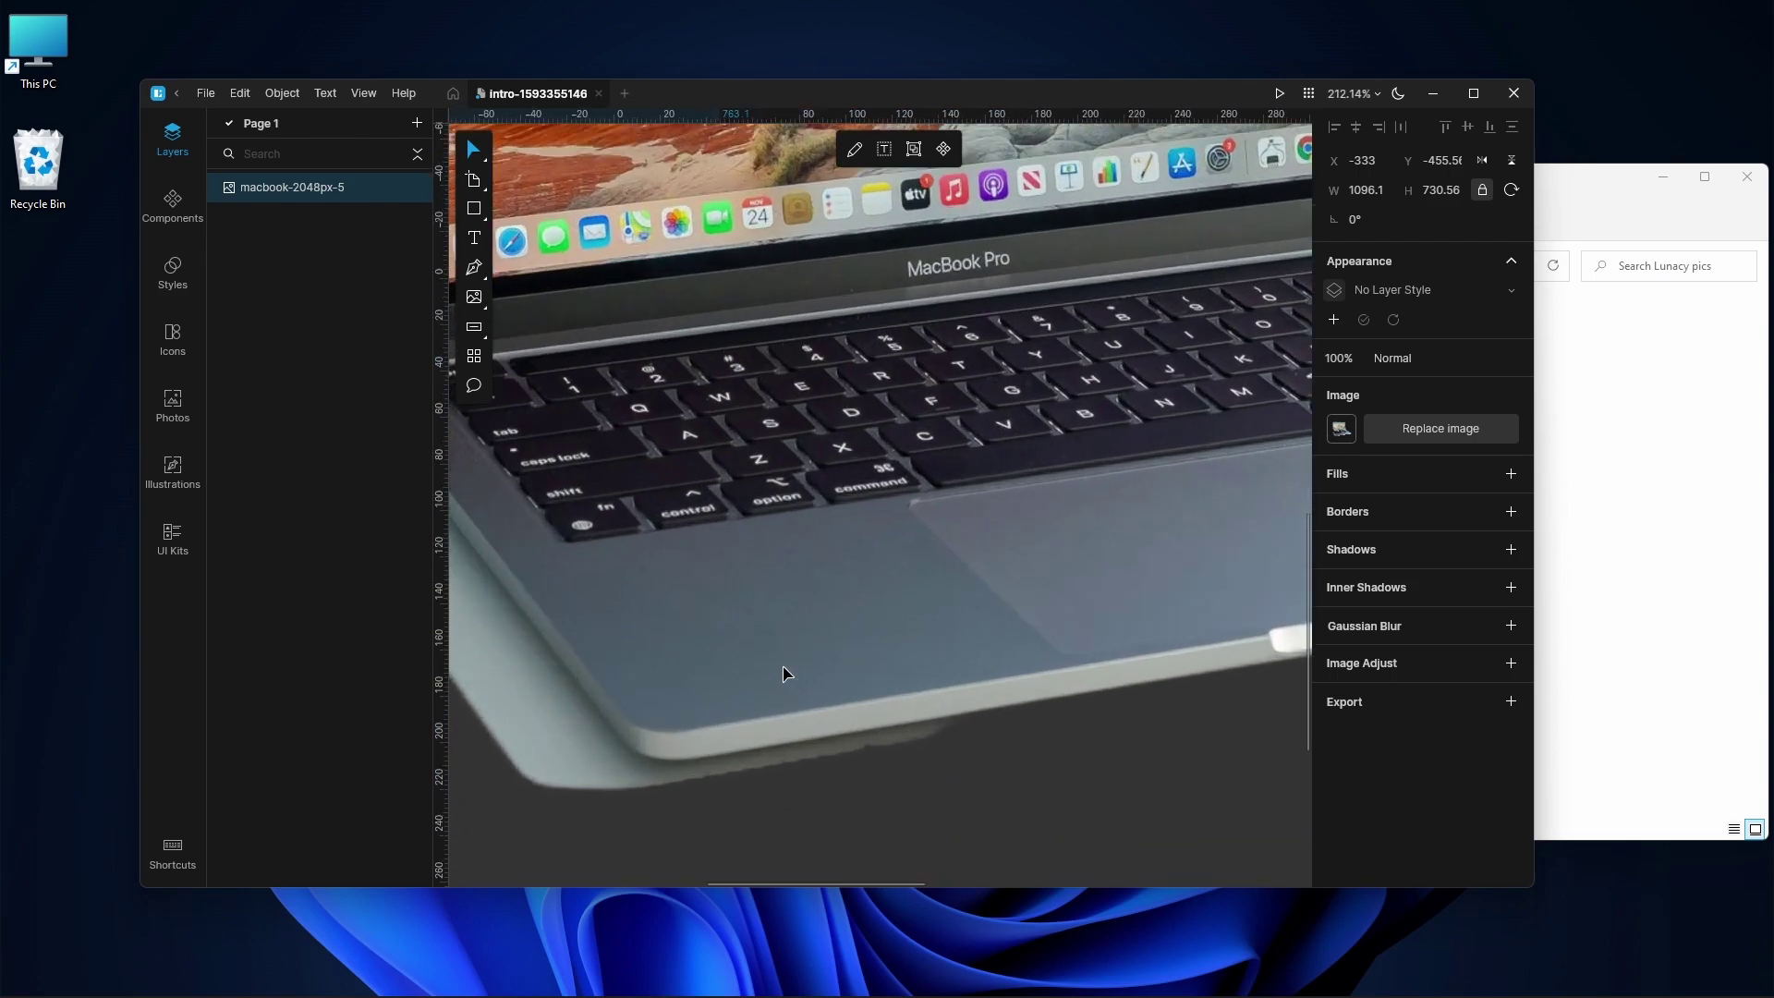
scroll(784, 673, down, 2)
scroll(715, 648, down, 1)
scroll(716, 649, down, 2)
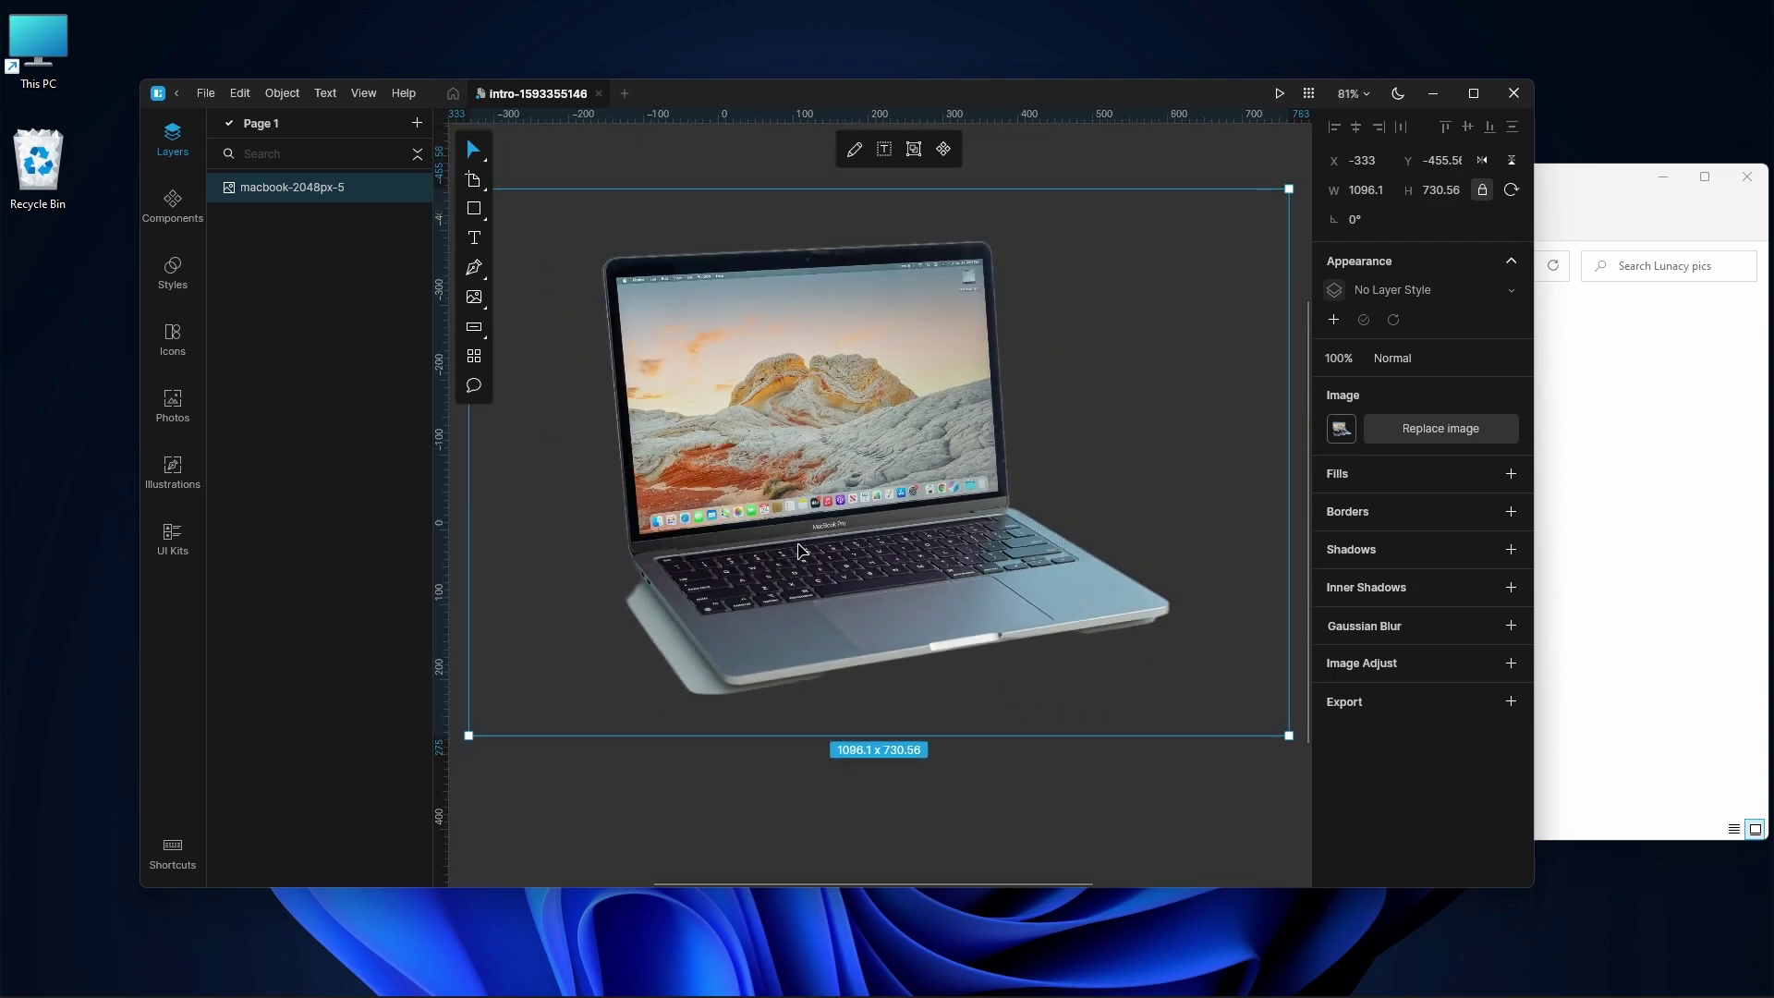
scroll(827, 481, down, 1)
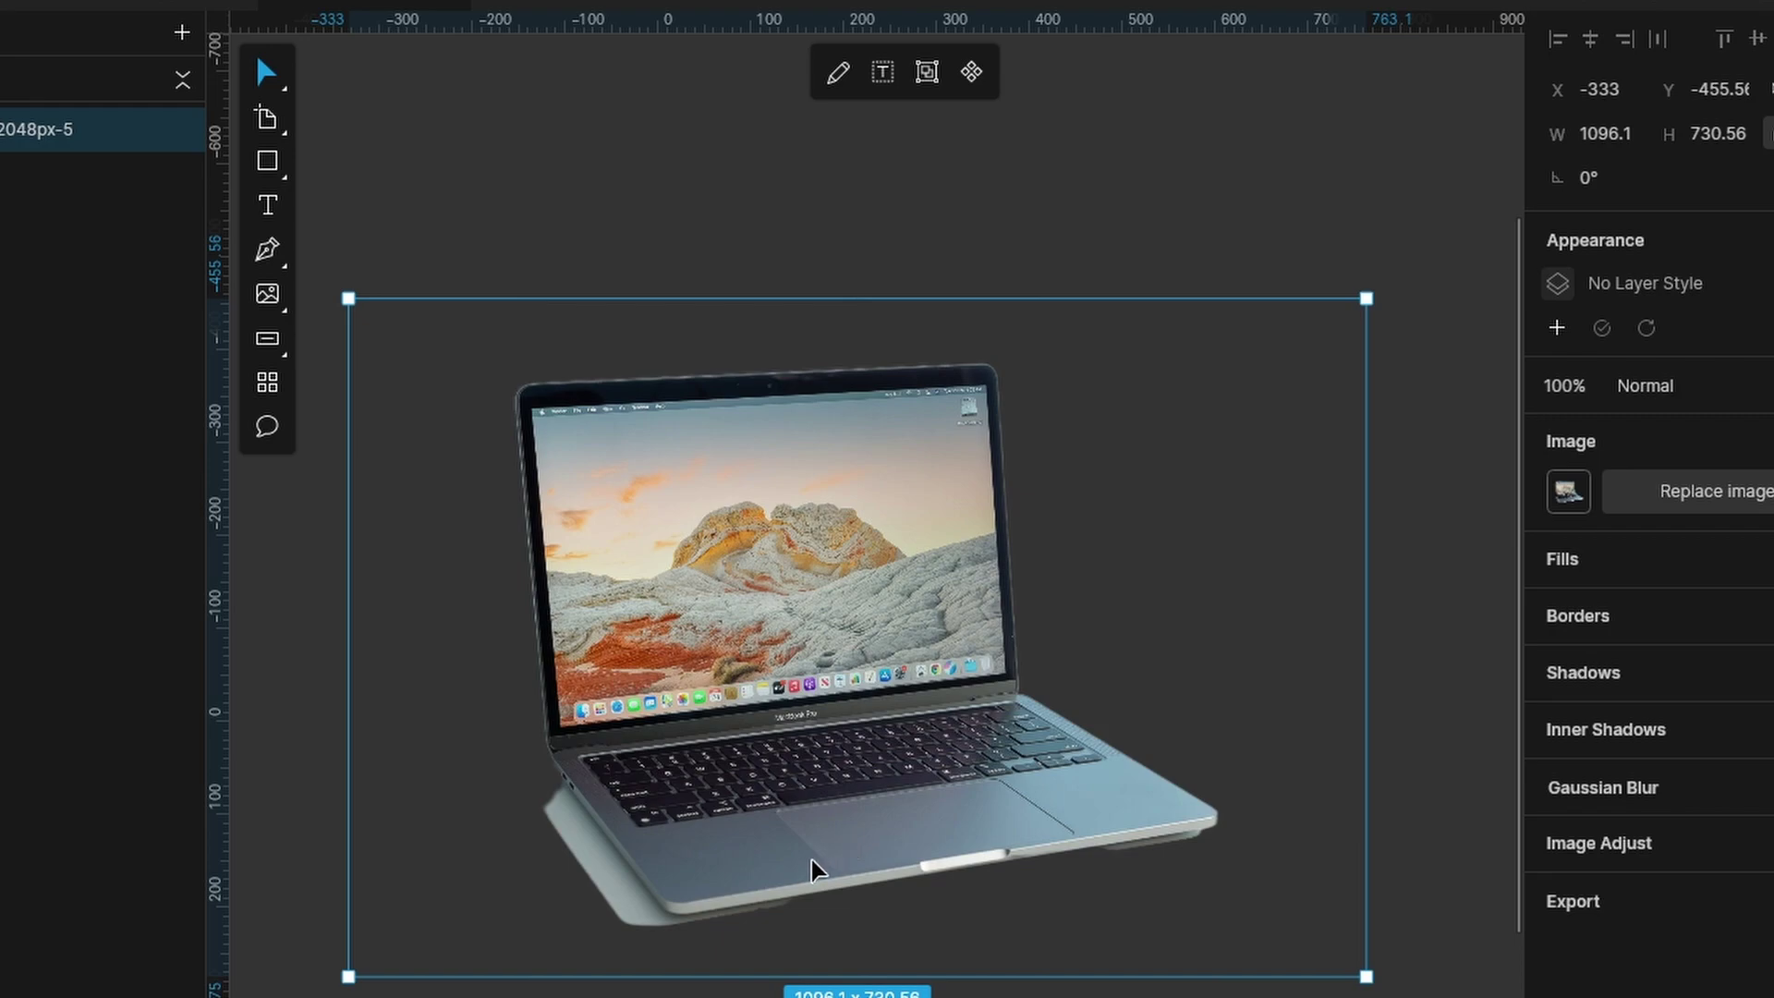
Edit the laptop image and trace its bottom edge and left side with the cut tool.
click(839, 79)
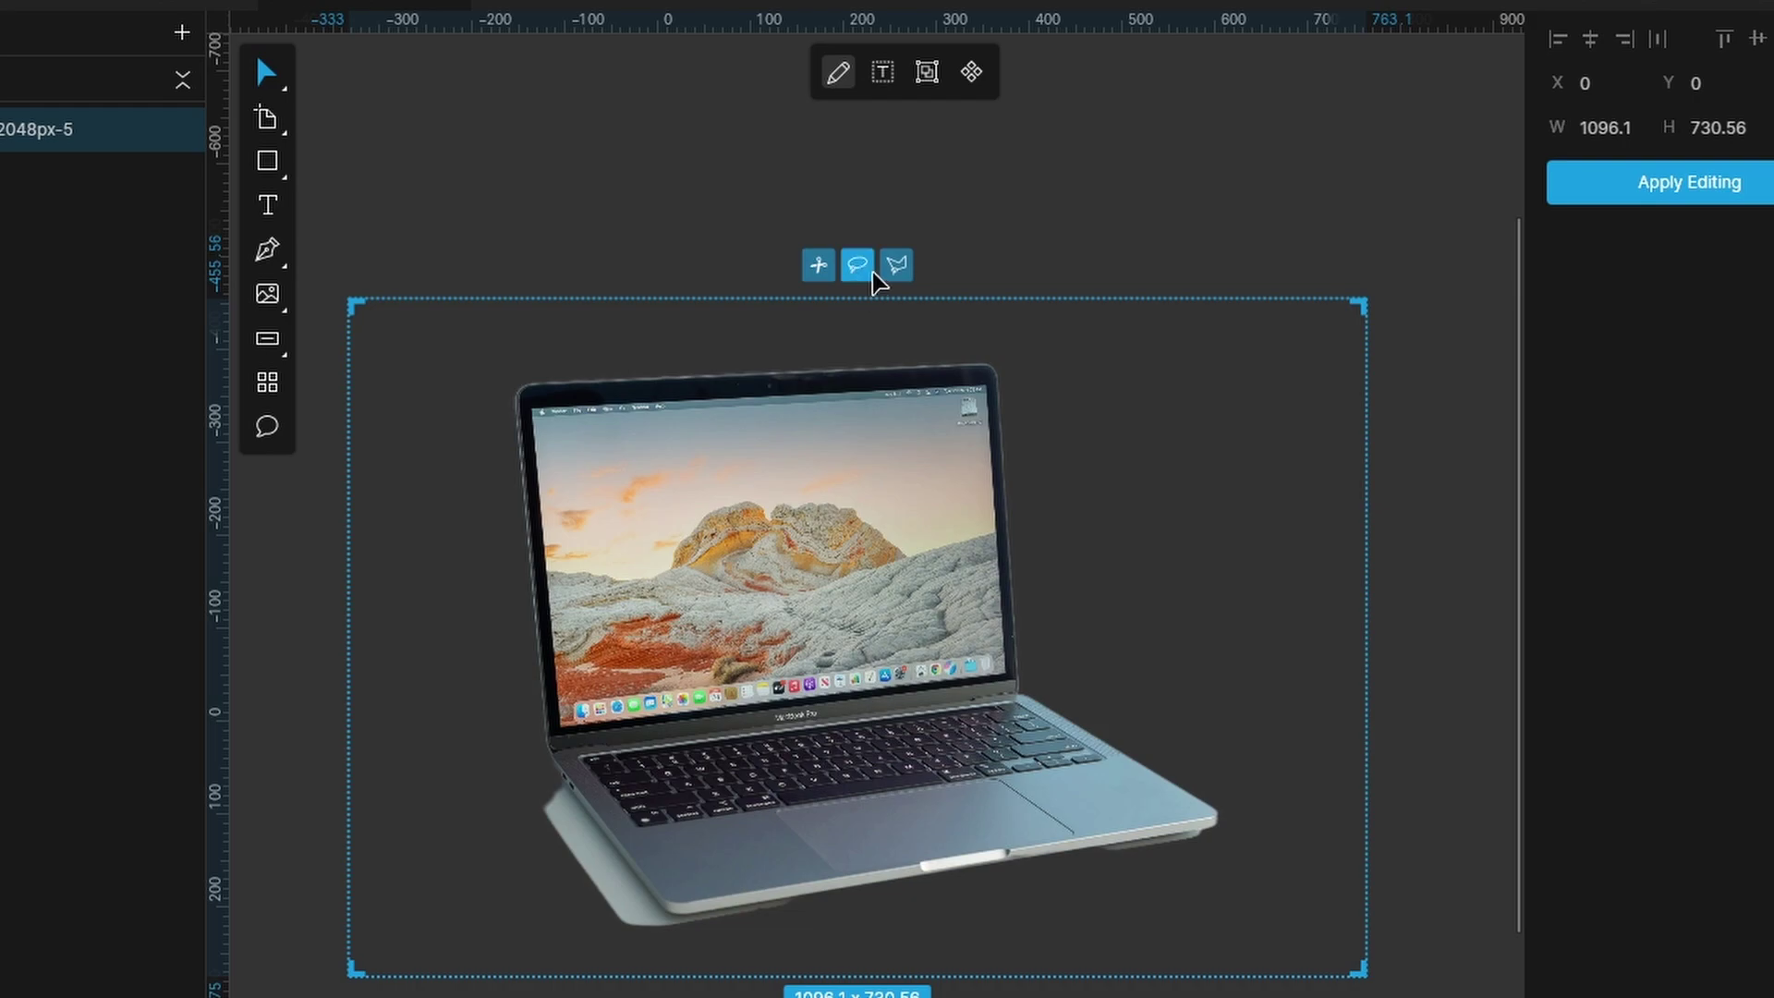
click(907, 275)
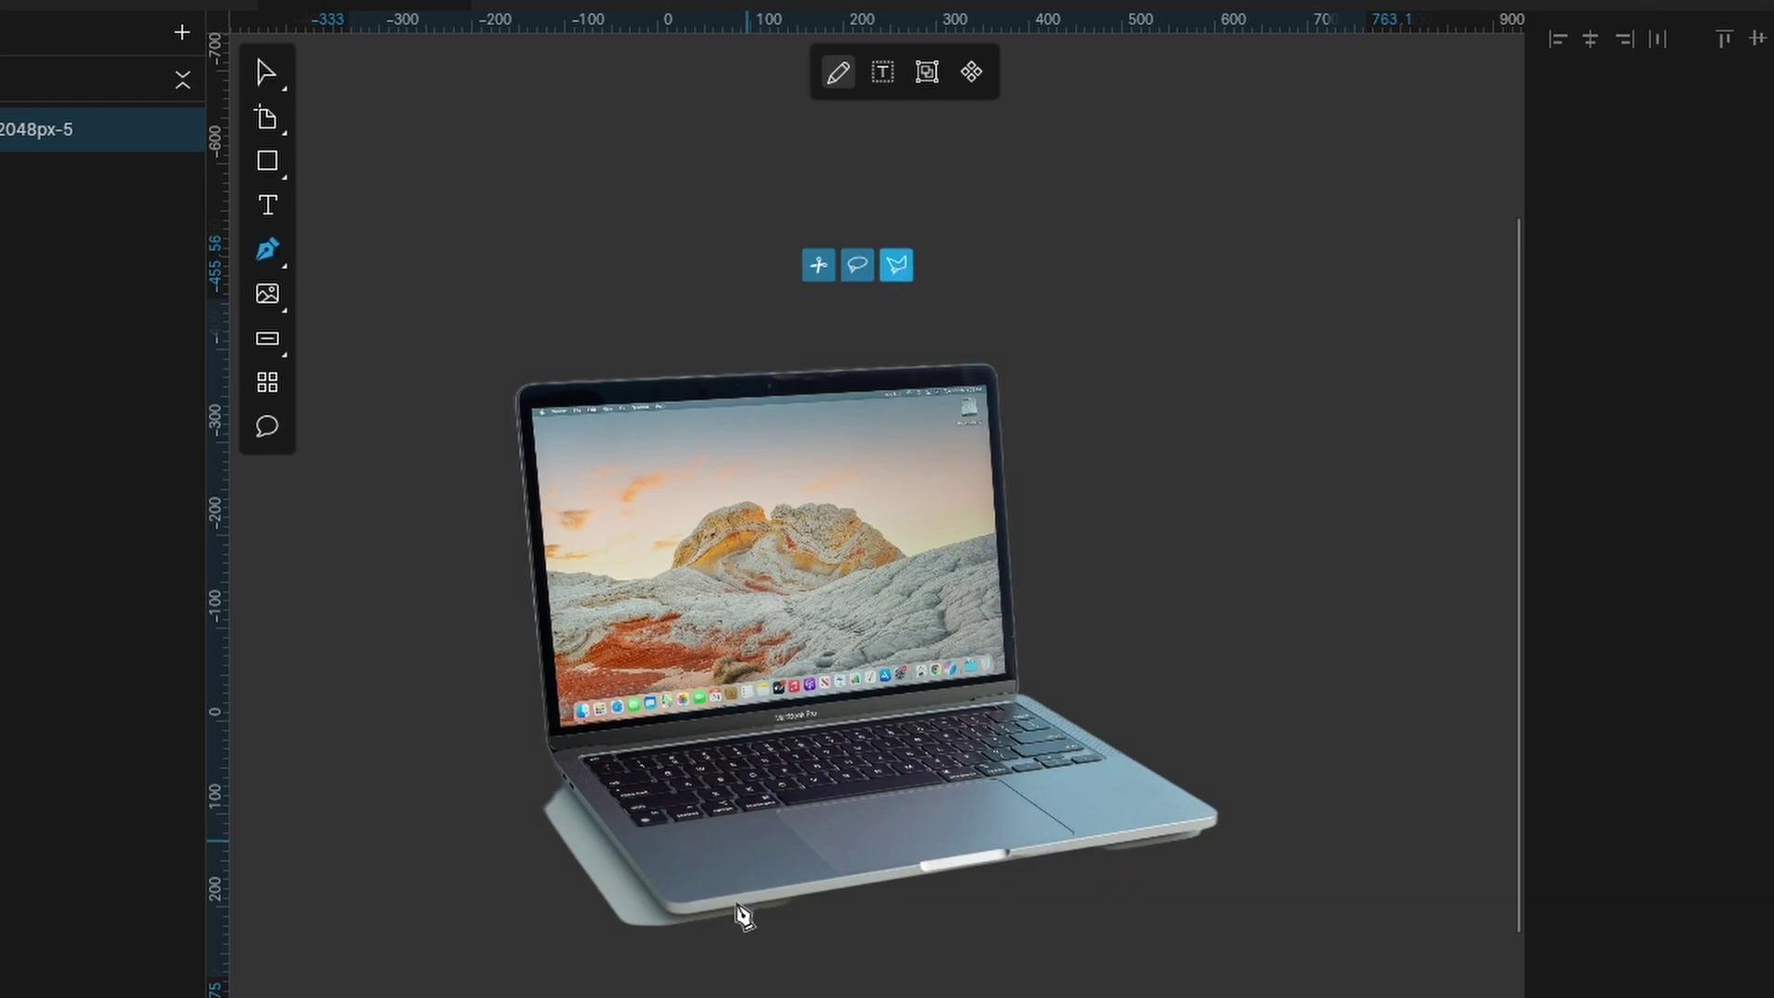
scroll(694, 943, up, 3)
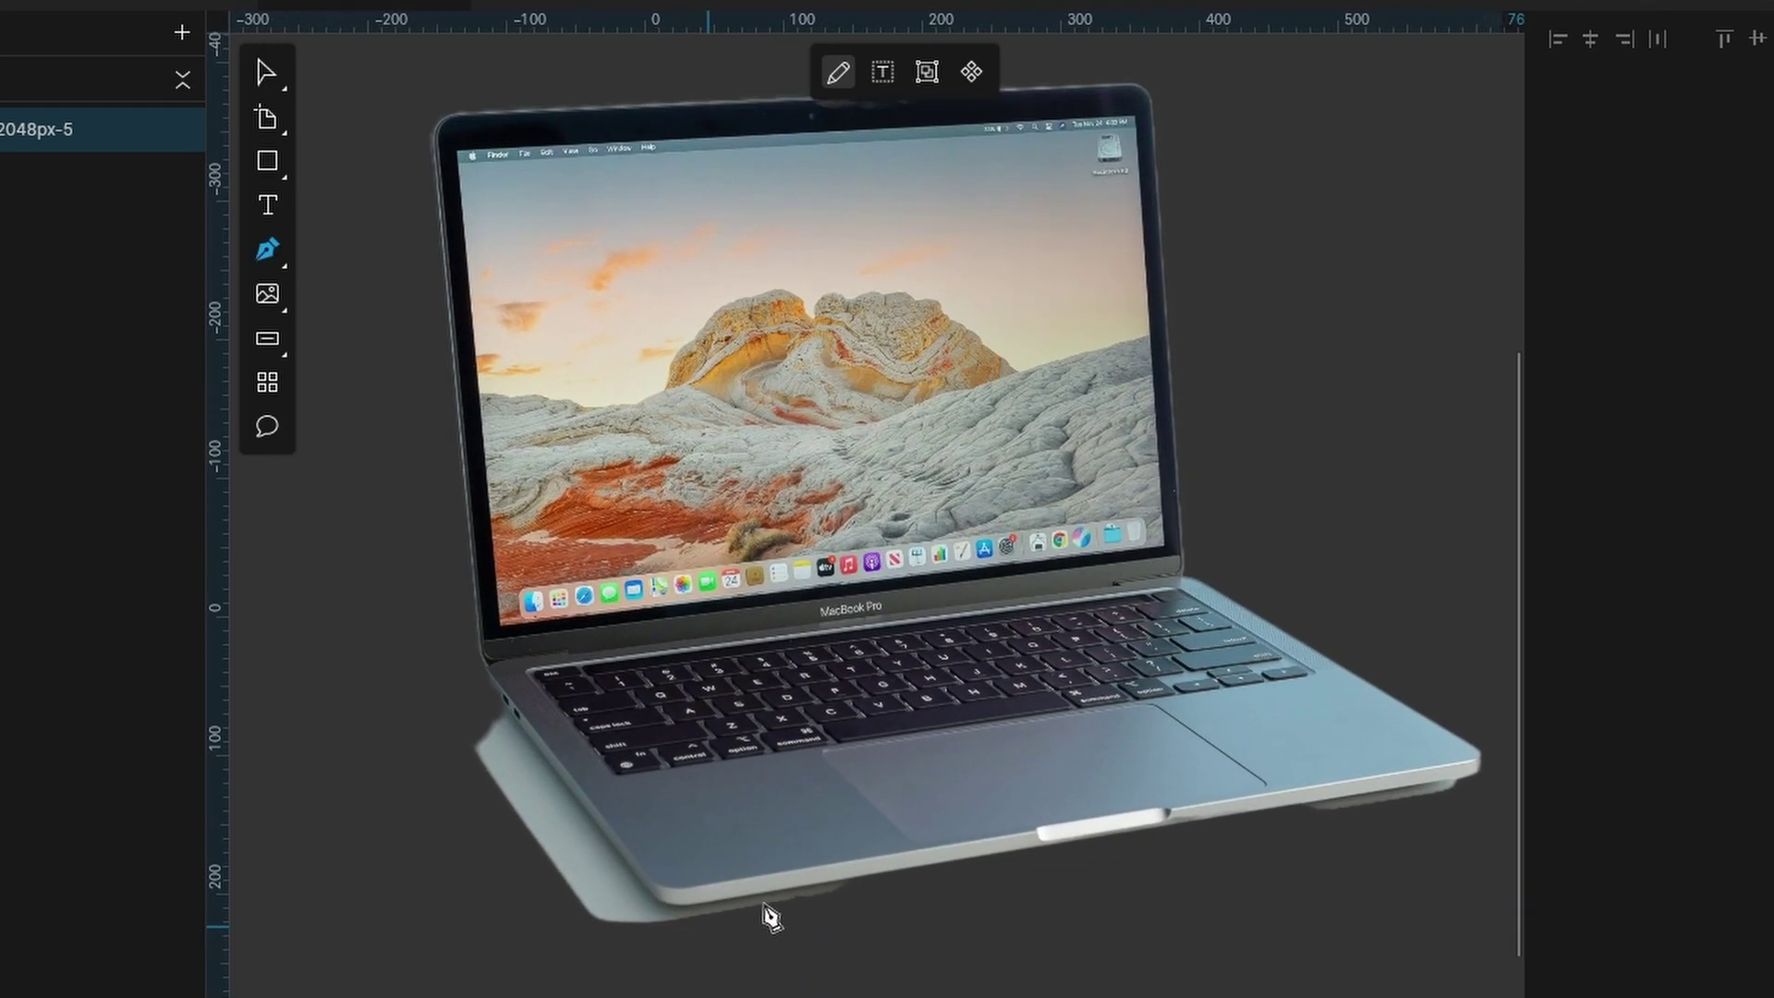
scroll(768, 919, up, 2)
scroll(767, 920, up, 2)
scroll(769, 919, up, 2)
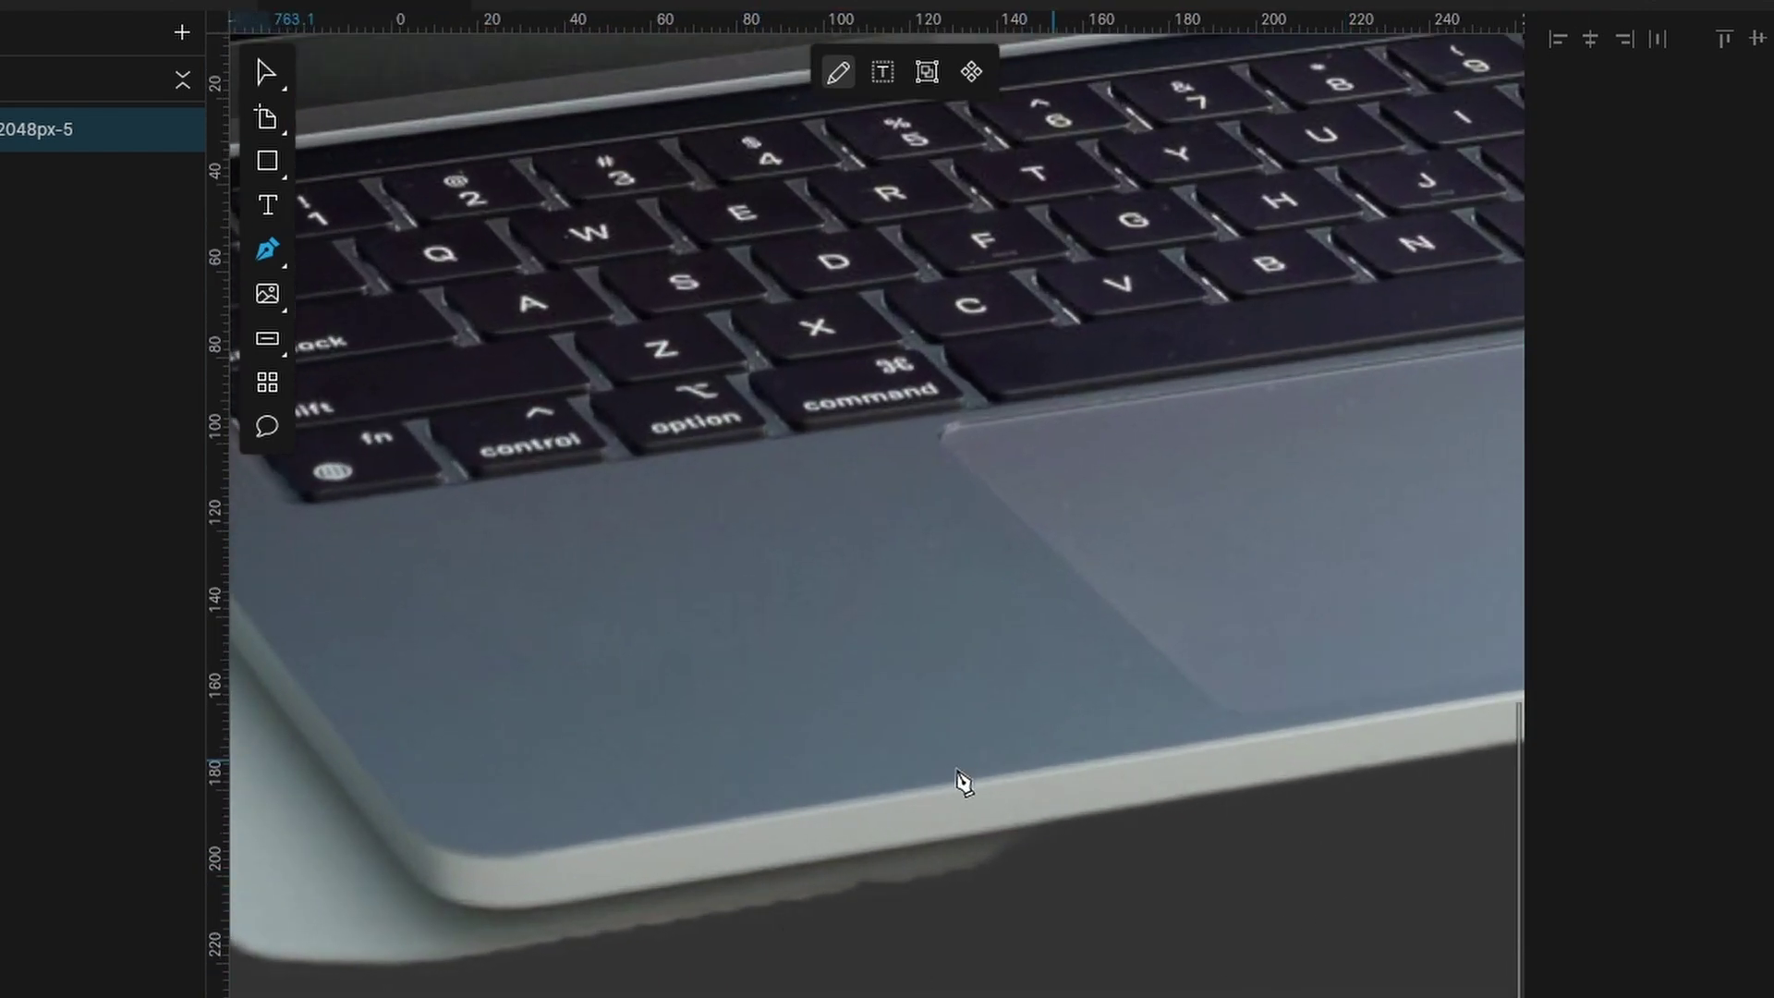
click(1044, 826)
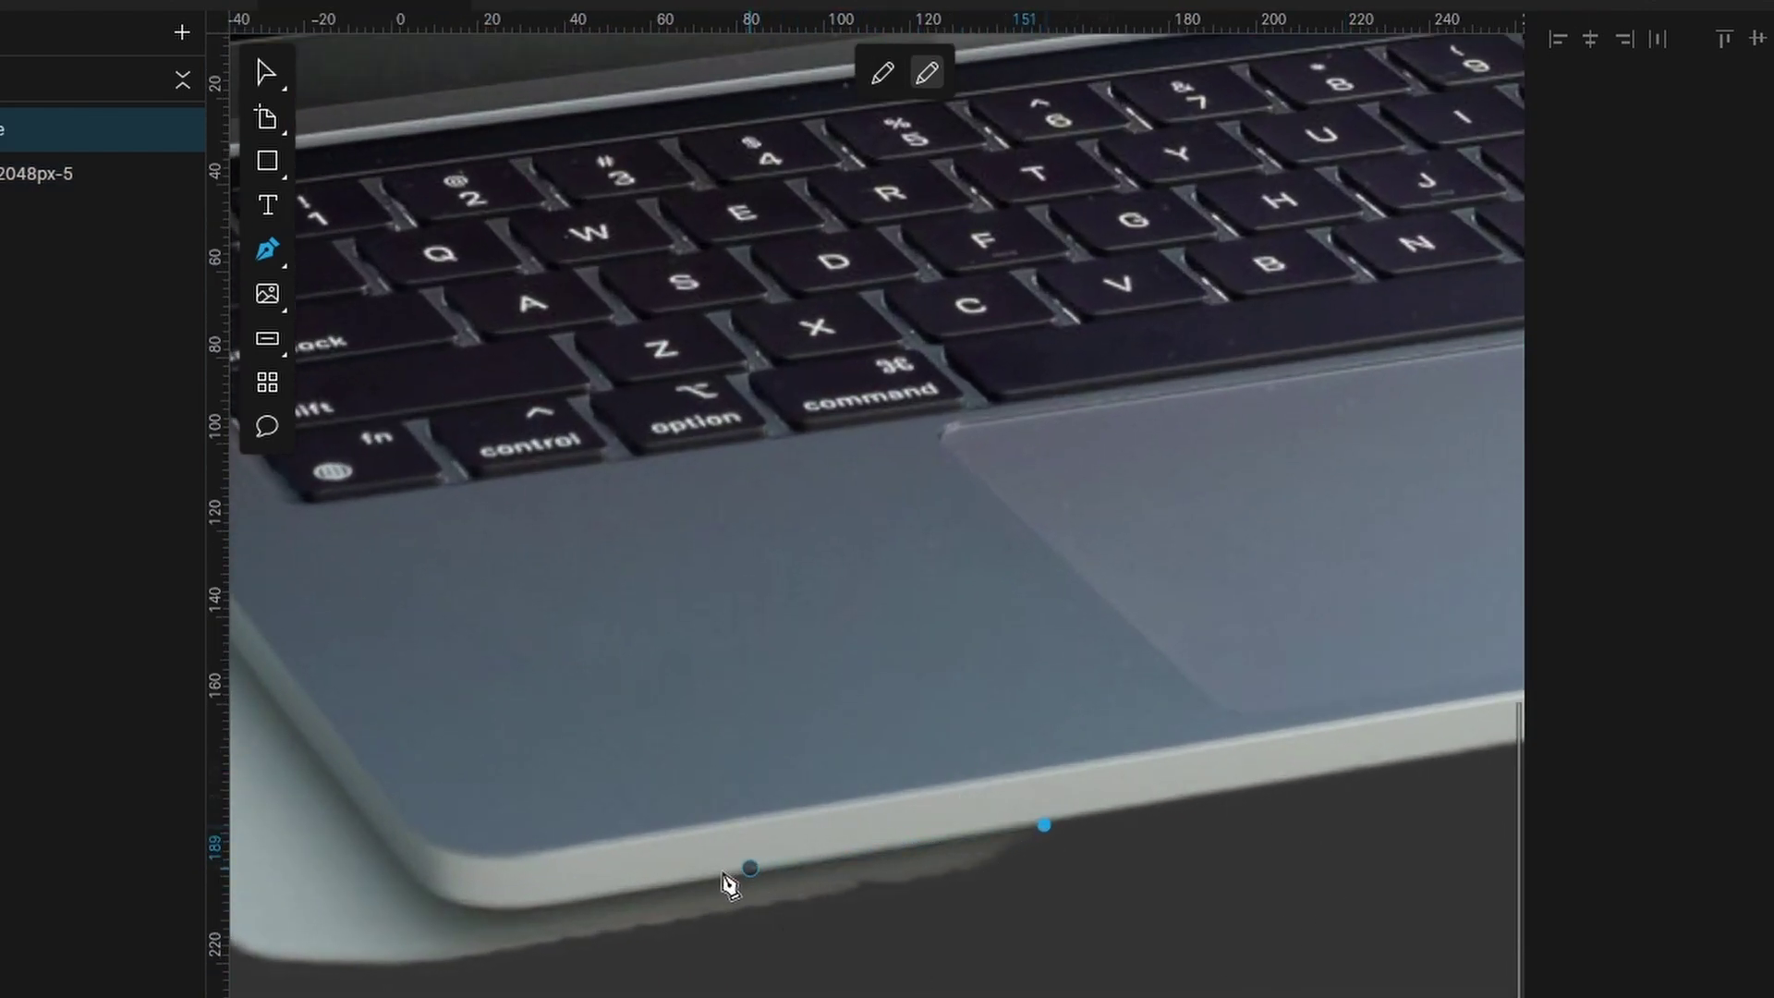
drag(509, 911, 433, 910)
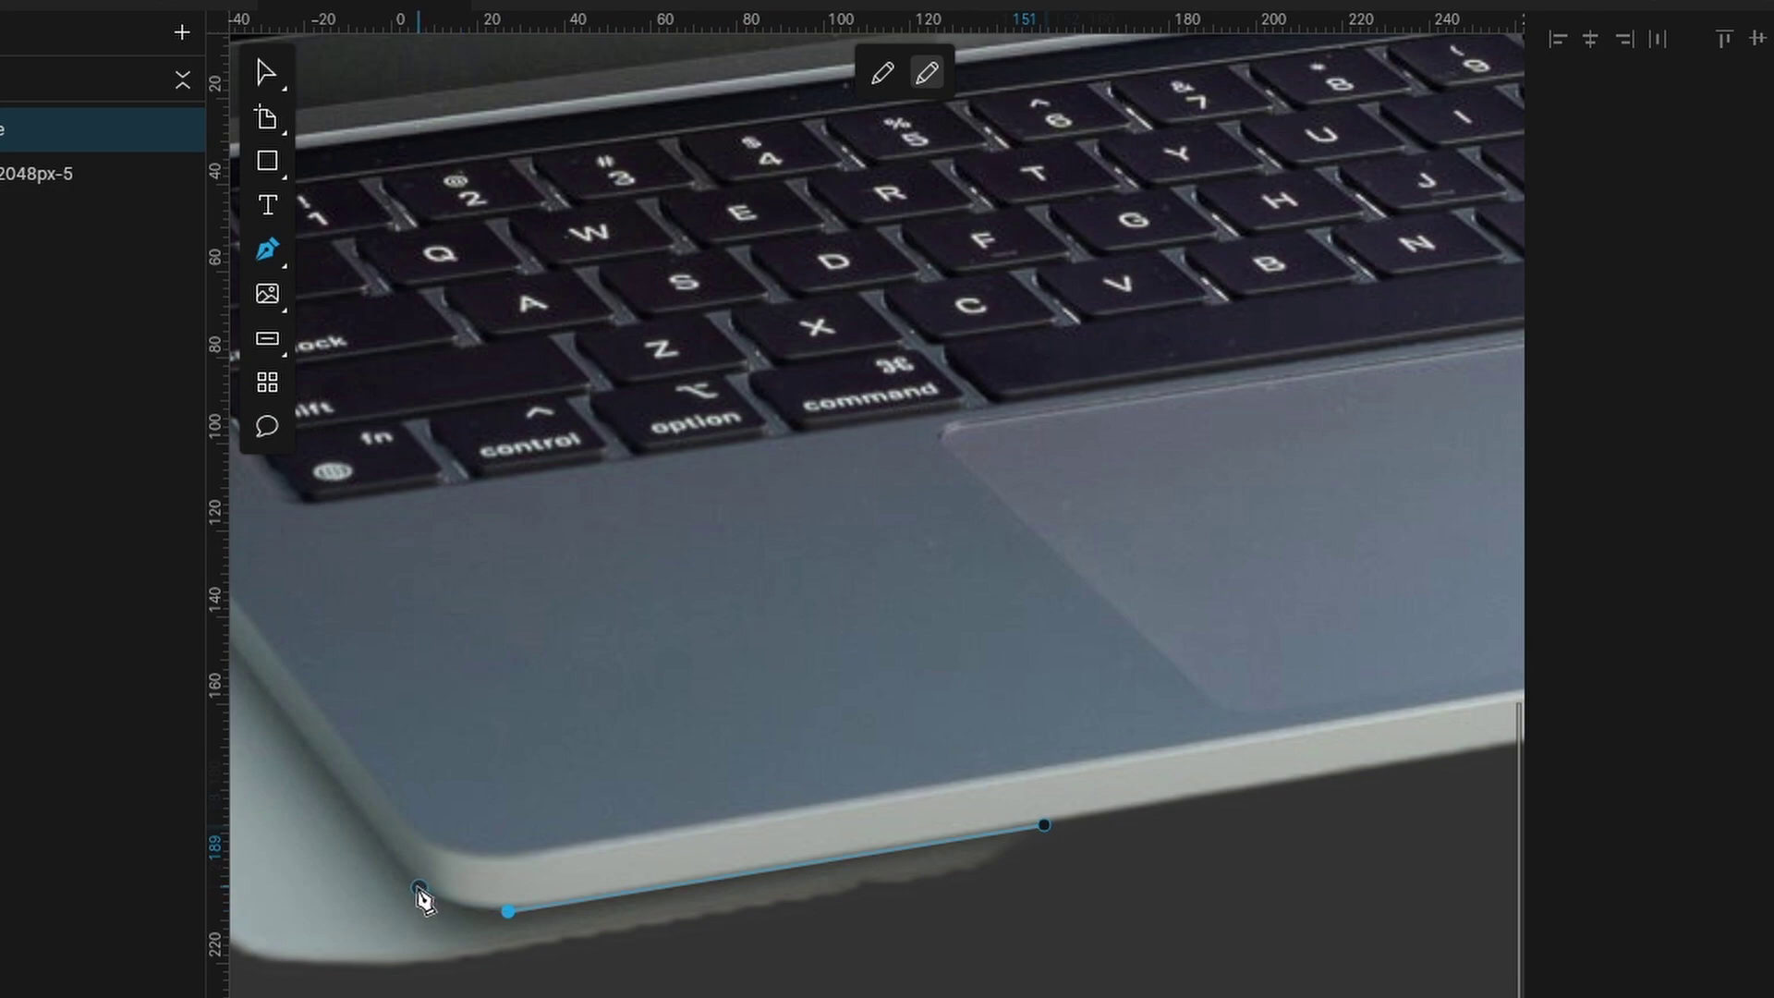
click(328, 785)
scroll(490, 817, left, 10)
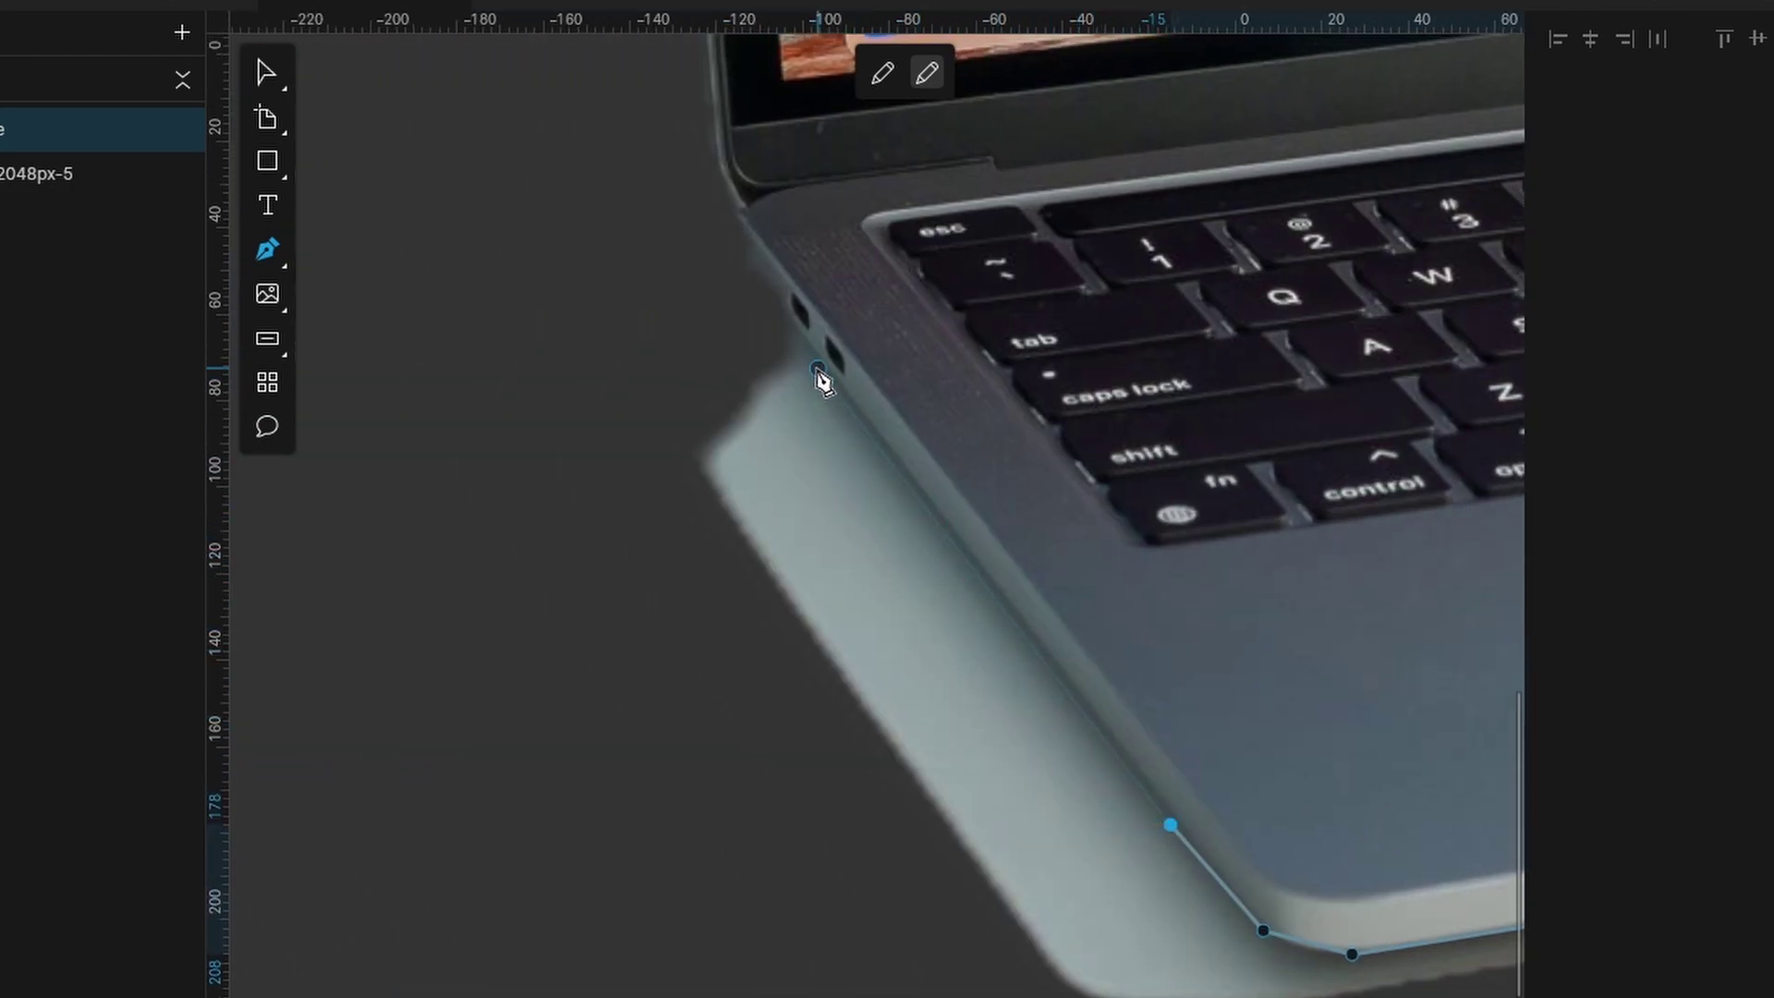
click(818, 369)
click(766, 283)
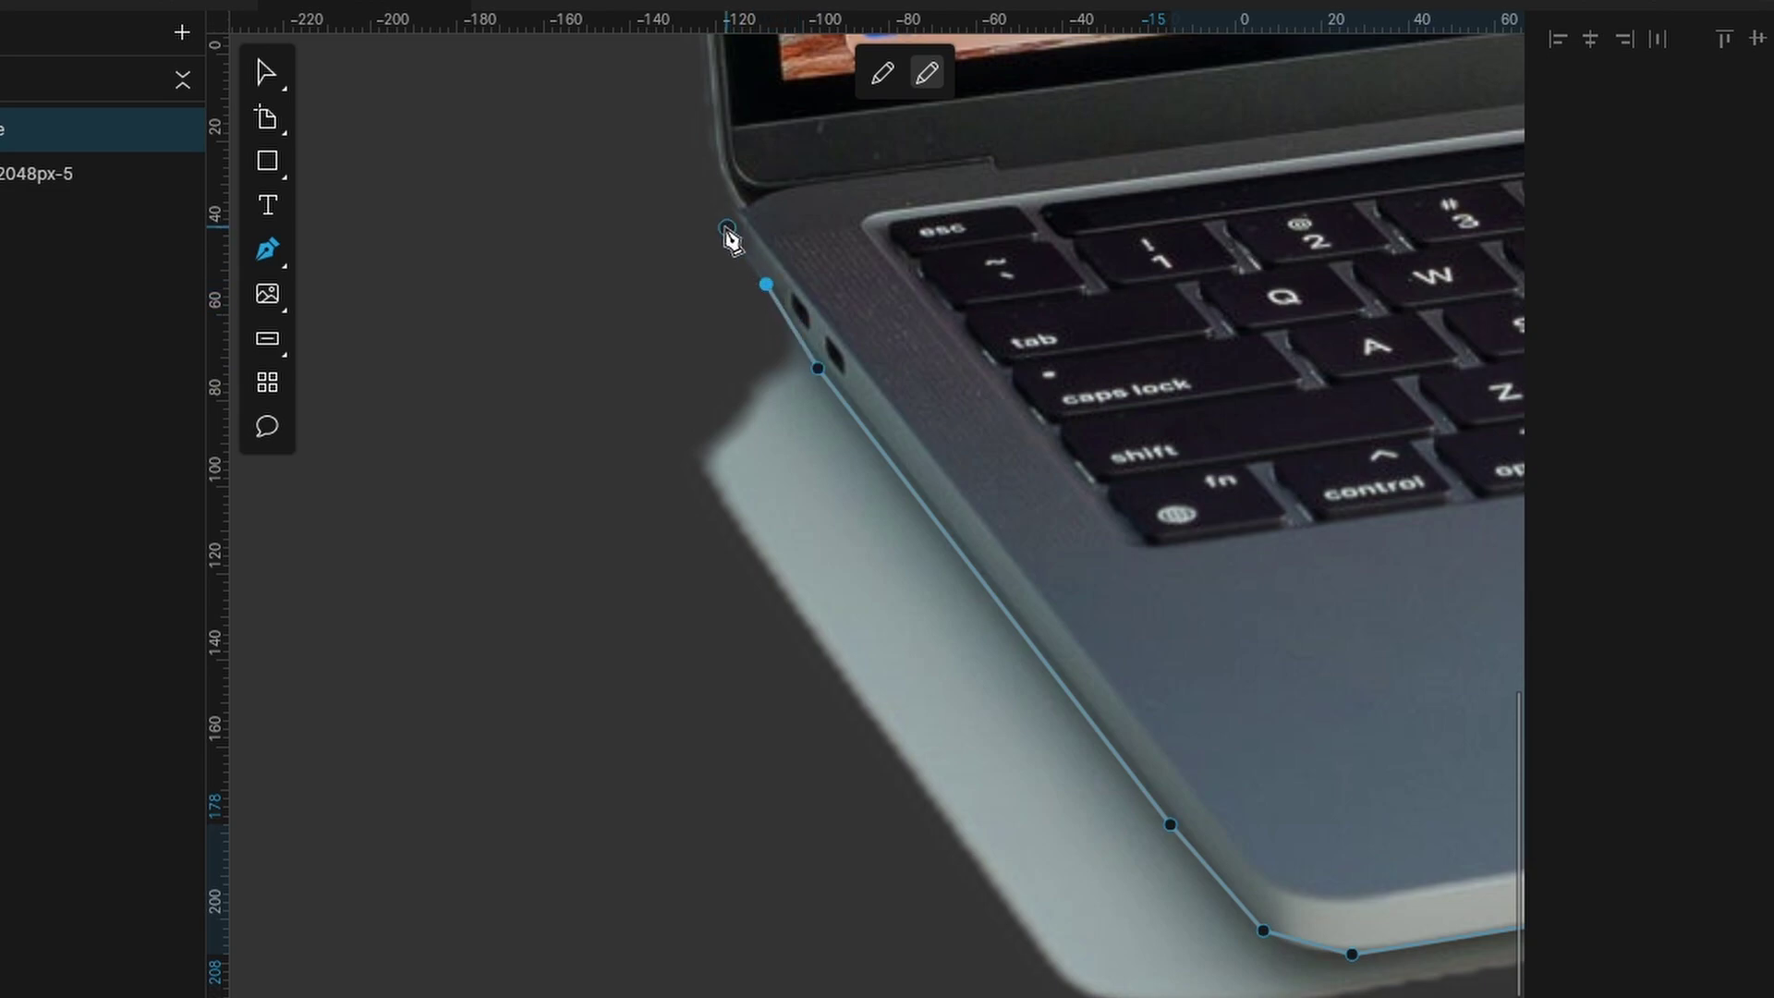
click(730, 238)
scroll(730, 243, down, 2)
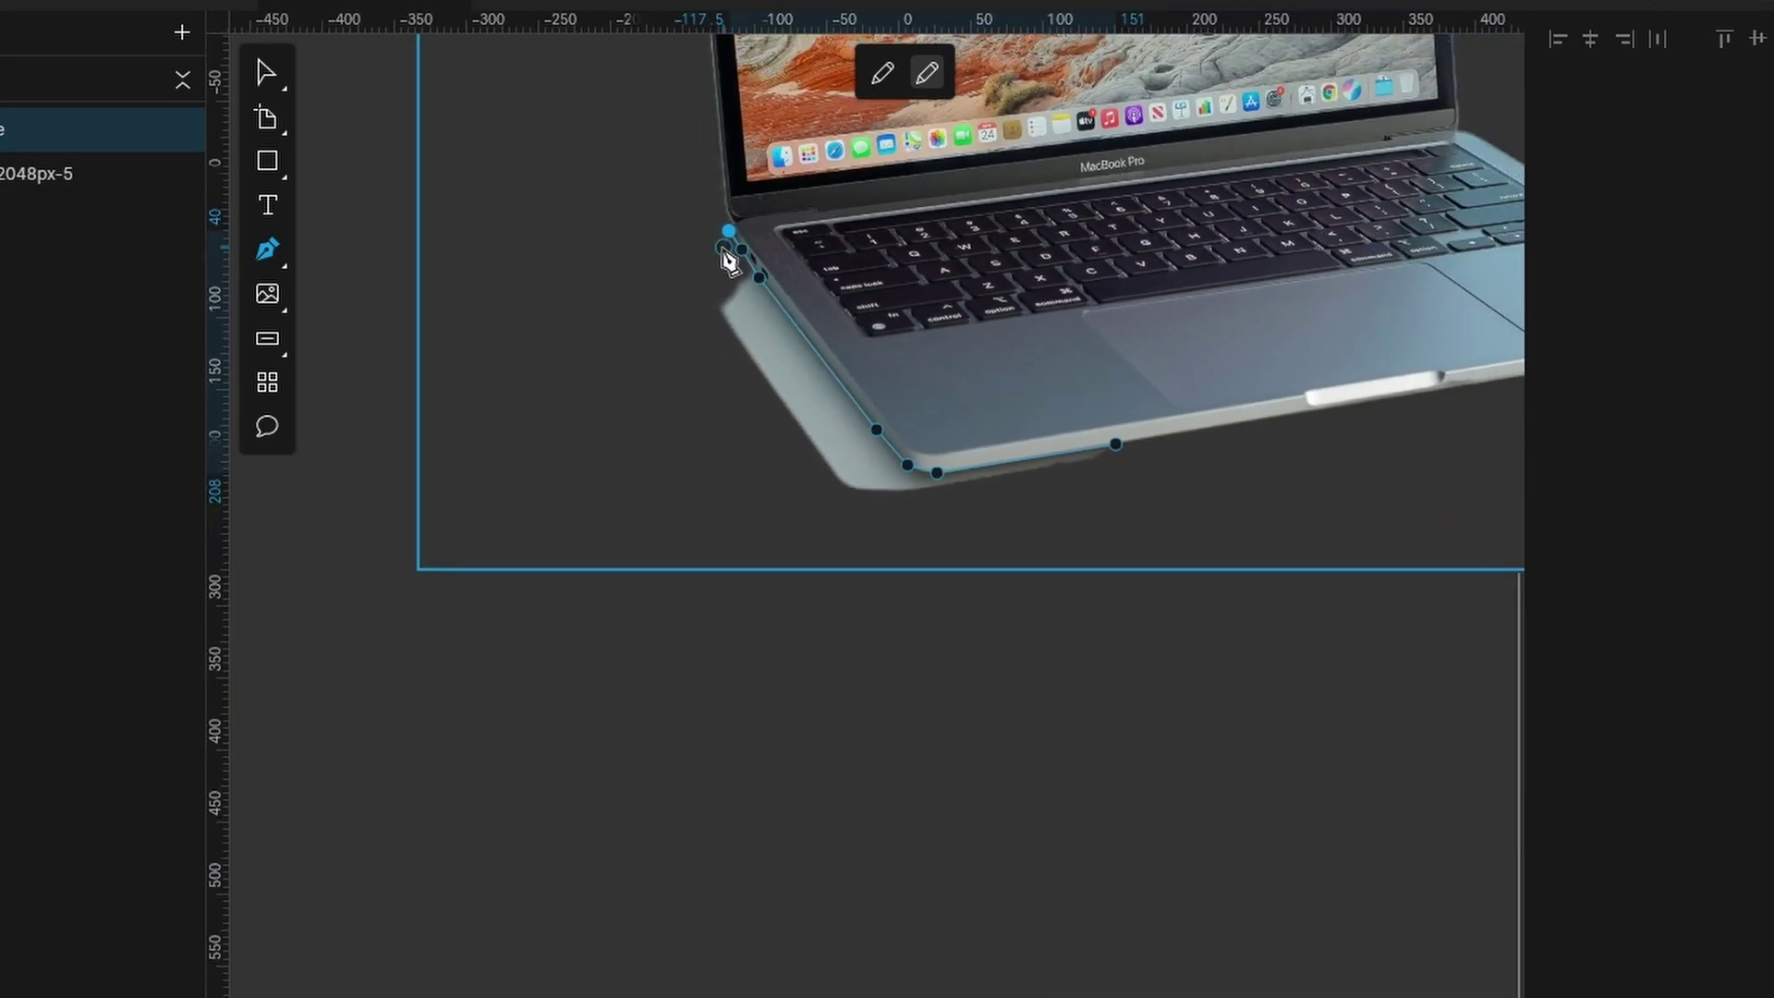
scroll(725, 257, down, 2)
scroll(726, 259, down, 1)
Extend the outline up the screen's left side, across the top, and down the right.
drag(725, 246, 643, 717)
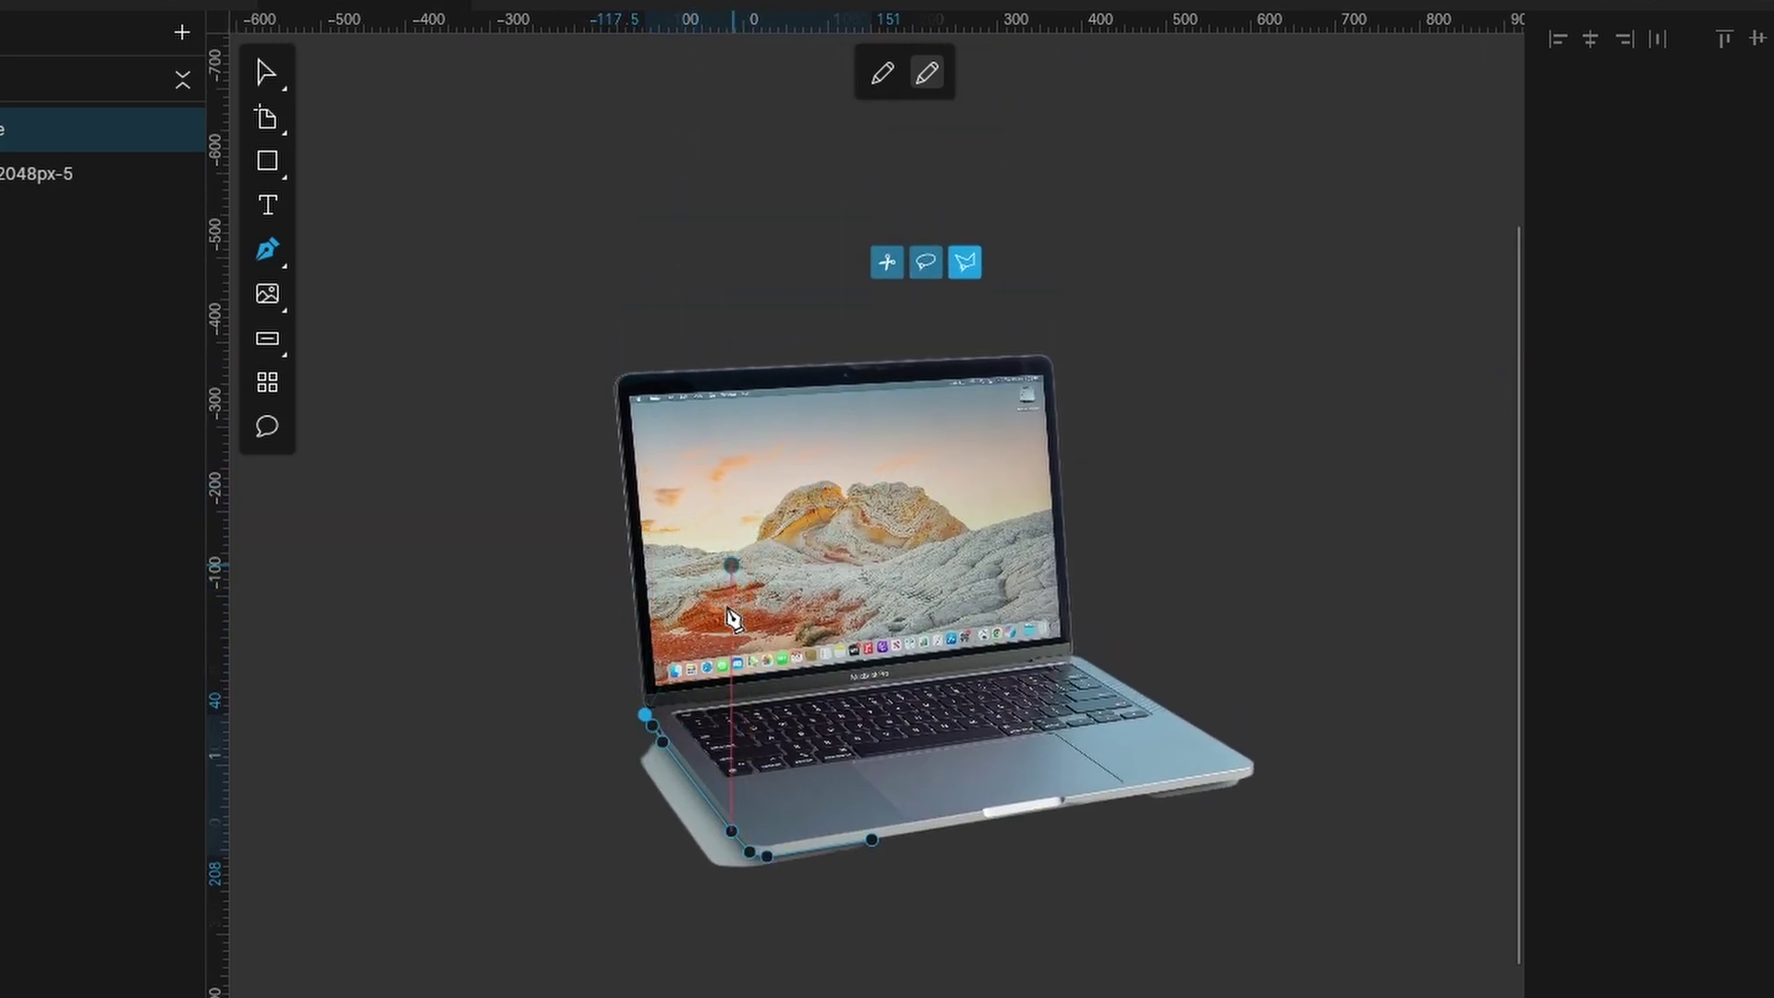
click(572, 490)
click(573, 261)
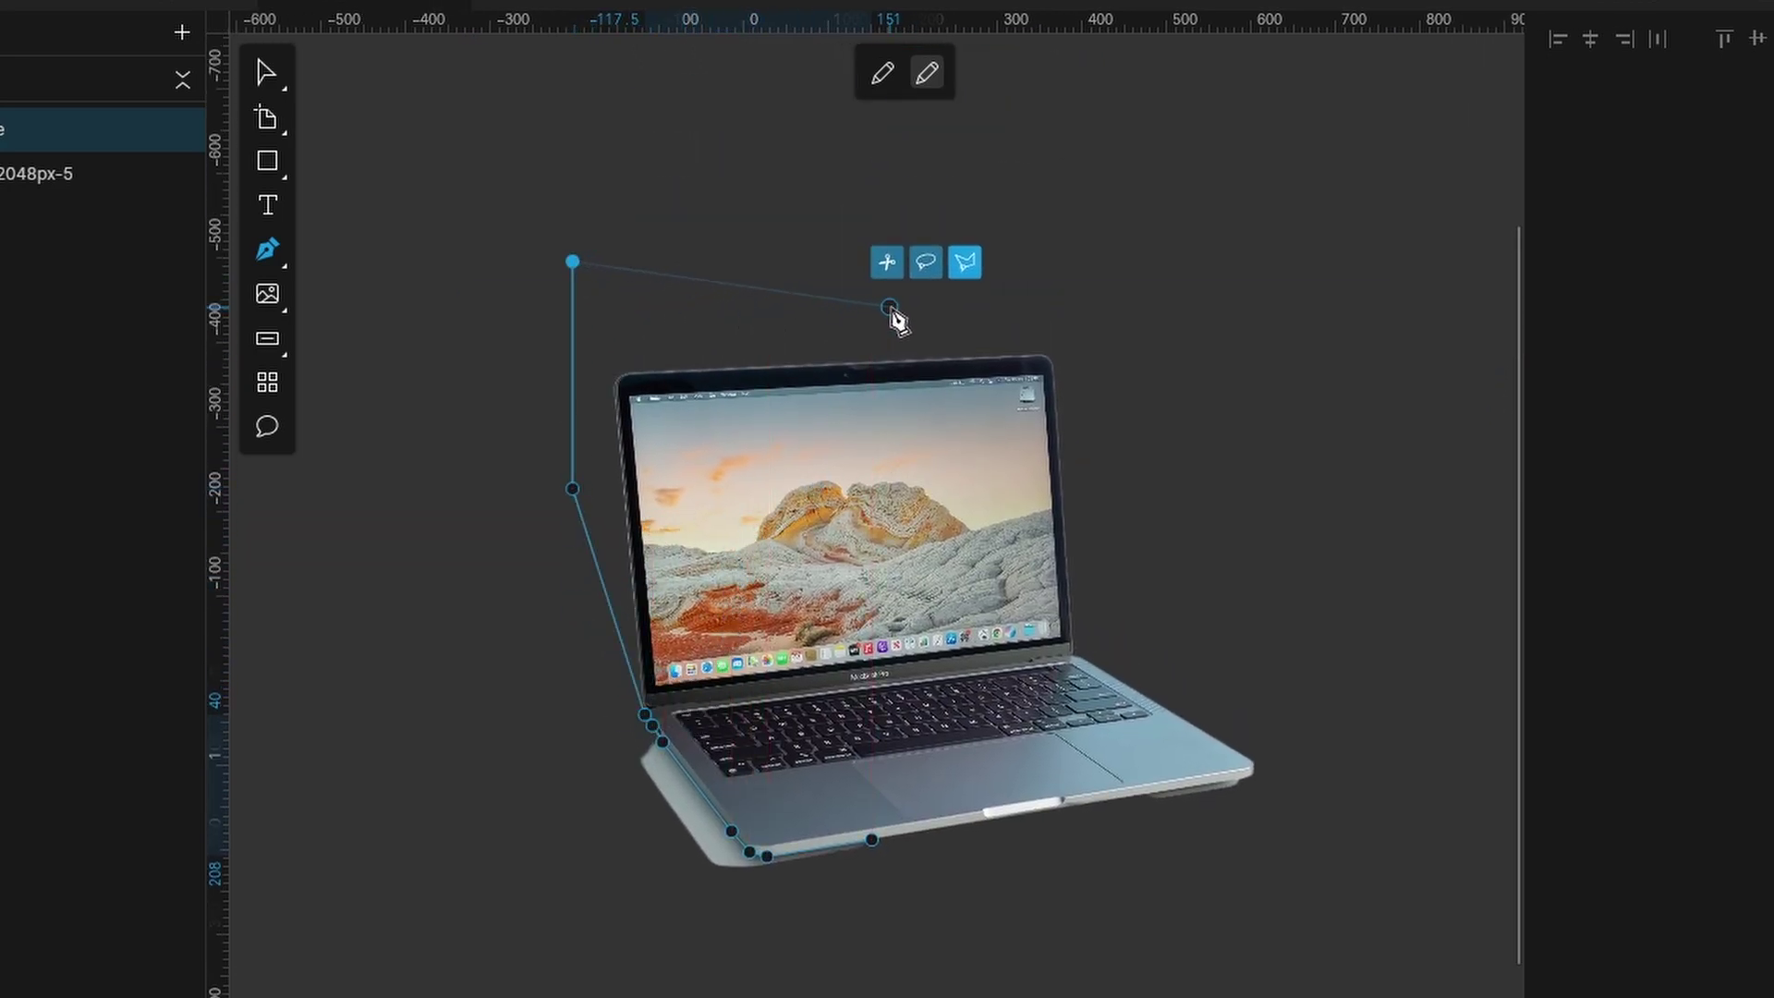
click(893, 306)
click(1062, 307)
click(1108, 544)
click(1220, 718)
scroll(1220, 718, up, 3)
scroll(1219, 717, up, 3)
scroll(1041, 171, up, 3)
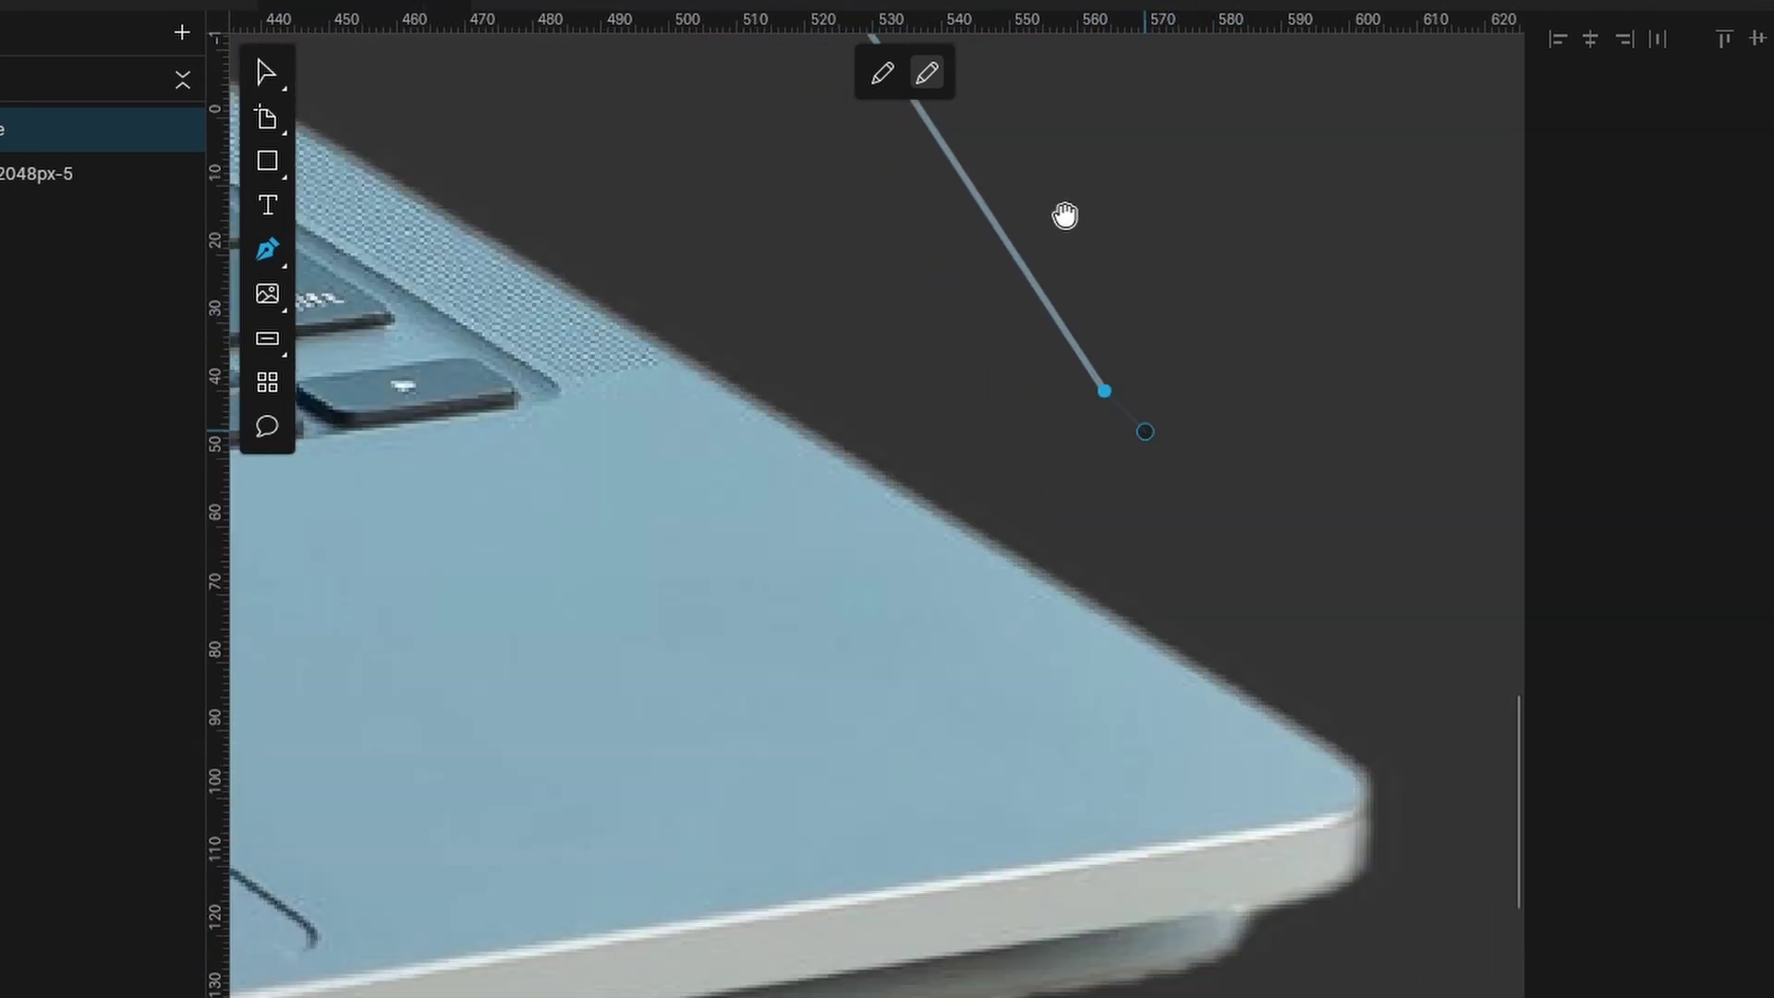
scroll(1010, 204, up, 2)
Trace the right edge, front-right corner and bottom edge, then close the path into a new shape.
click(1069, 311)
click(1243, 452)
click(1258, 535)
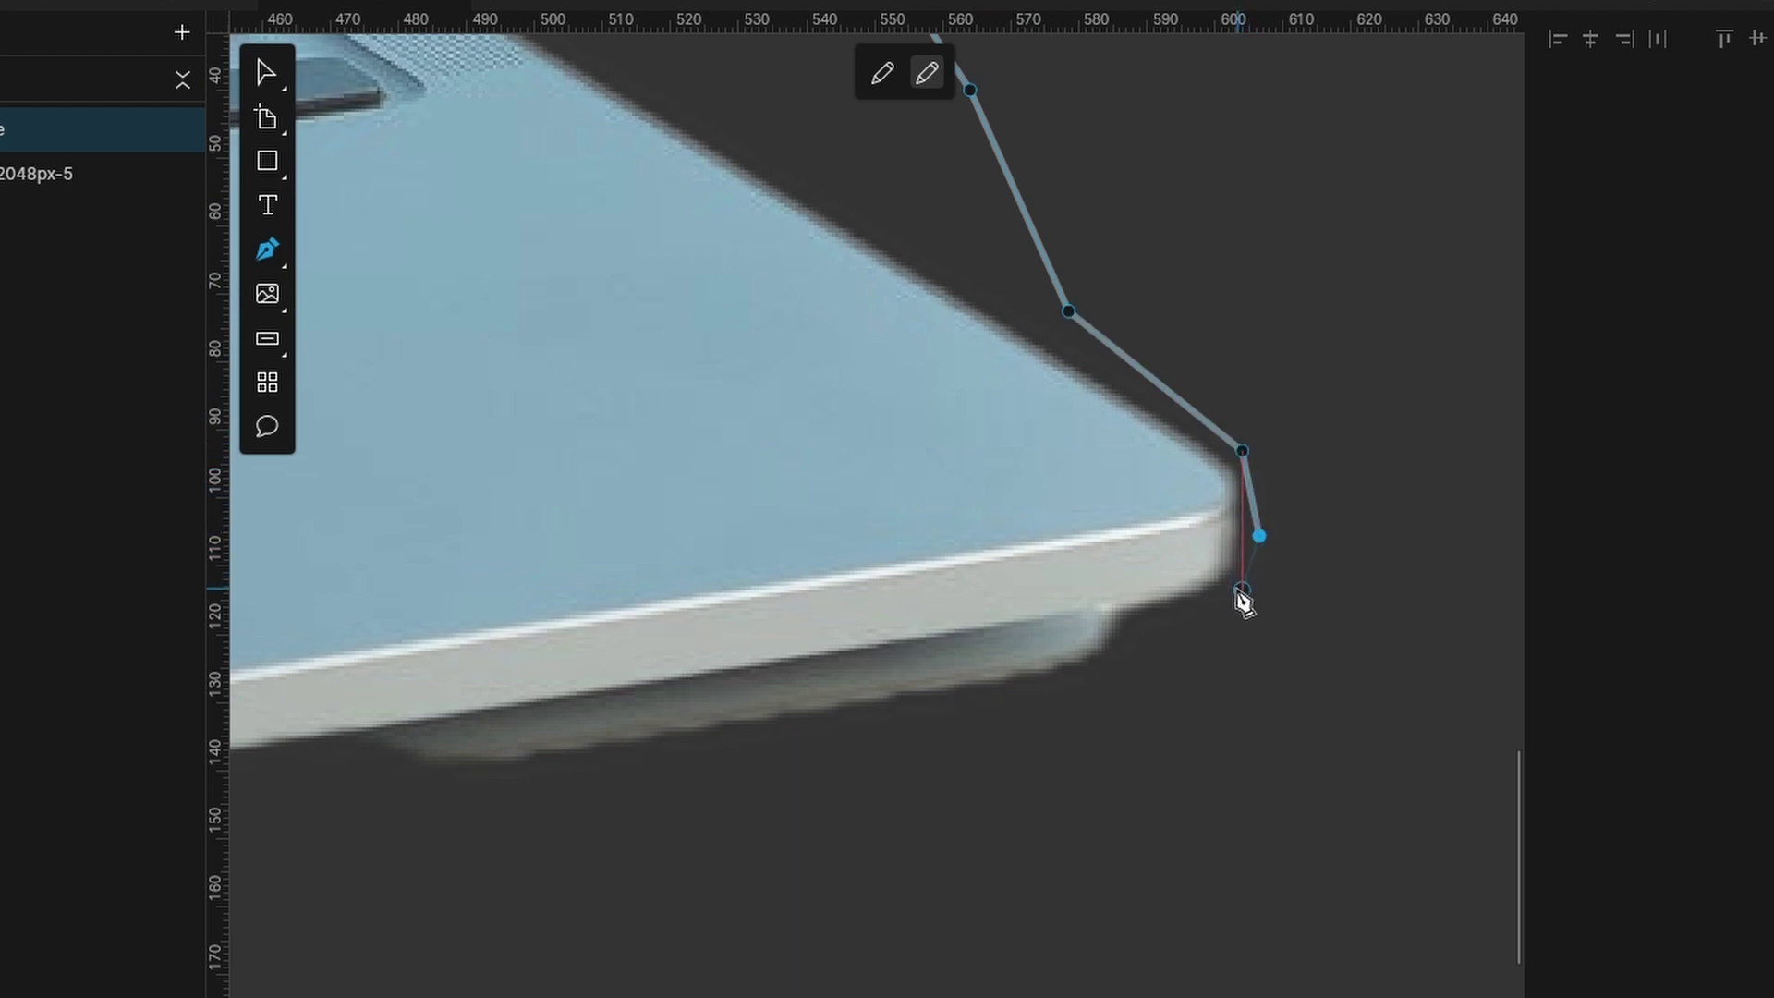
click(1242, 590)
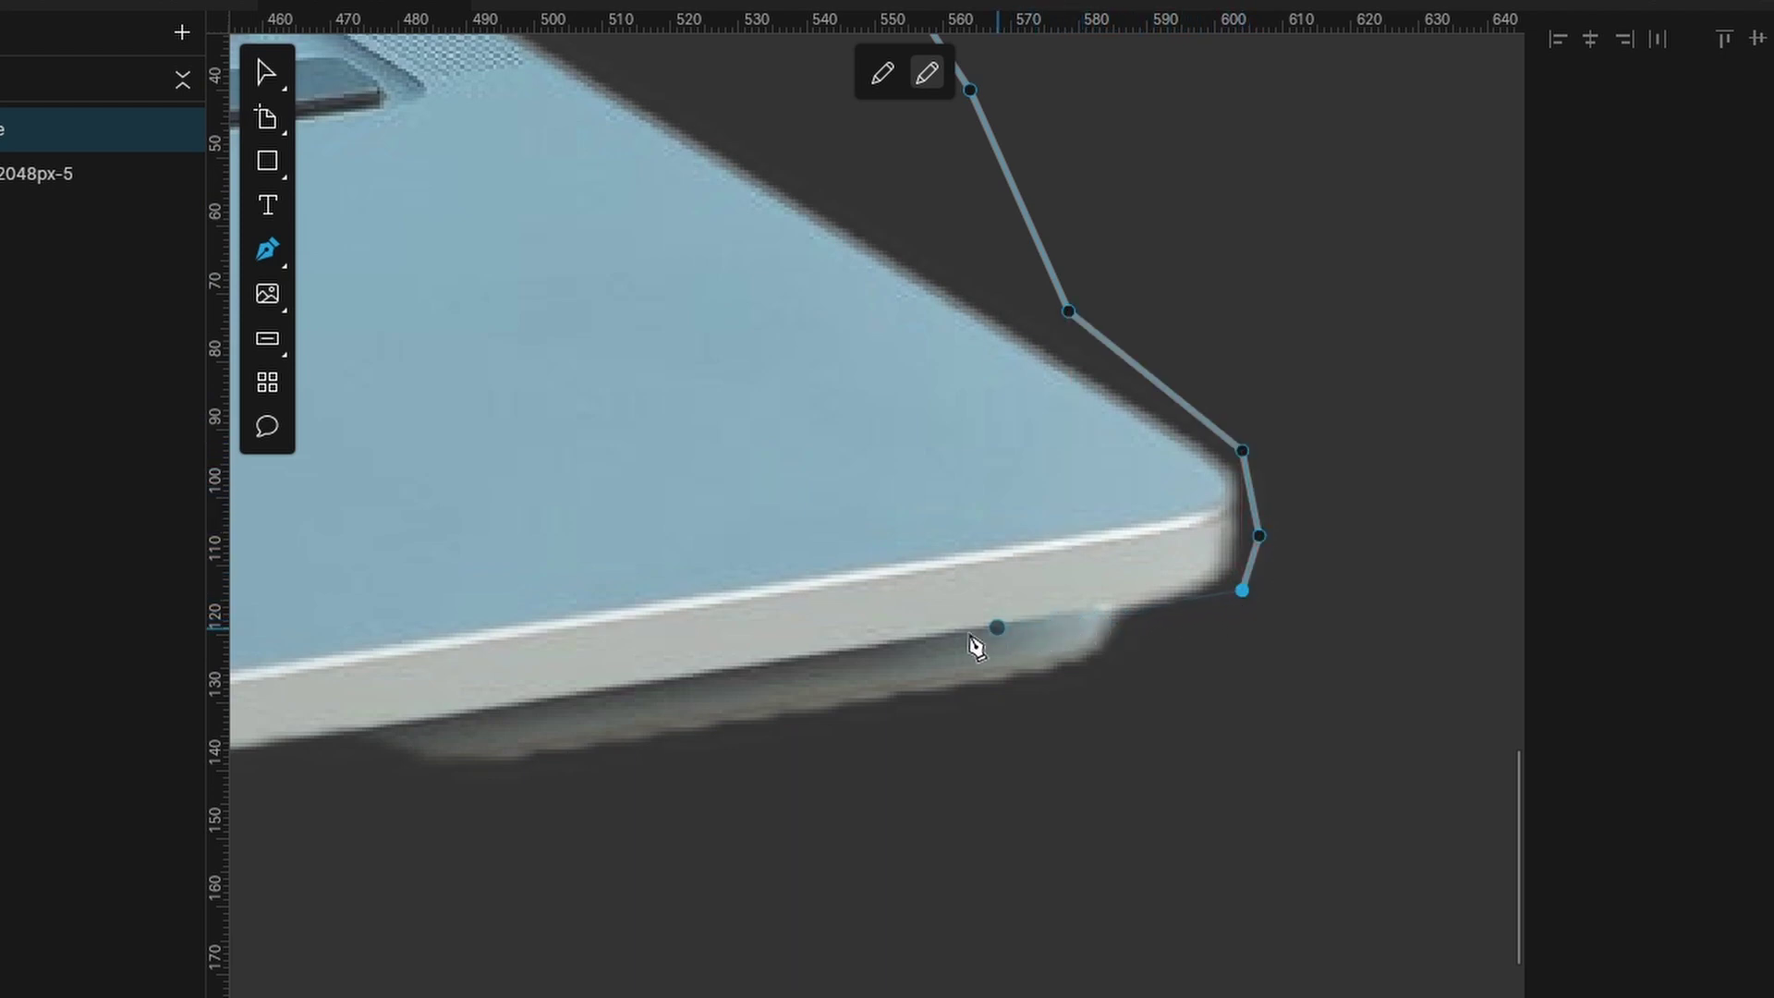
click(329, 746)
scroll(448, 555, left, 5)
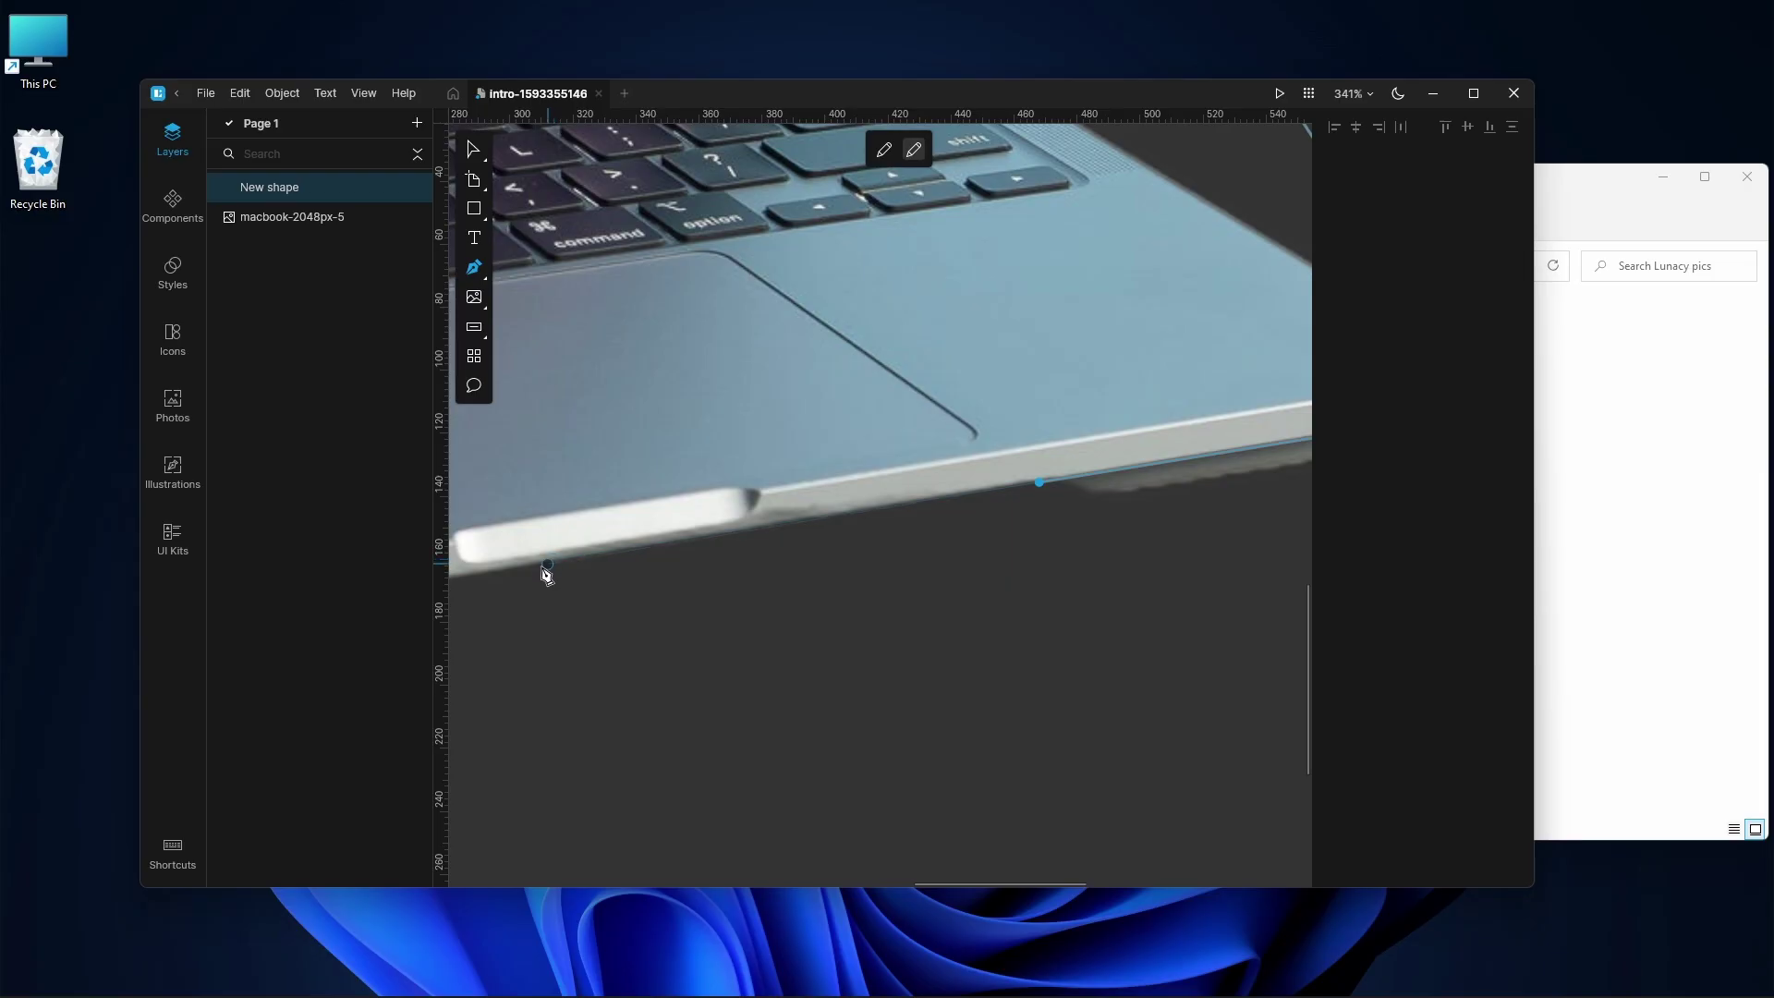
click(540, 570)
scroll(749, 528, left, 5)
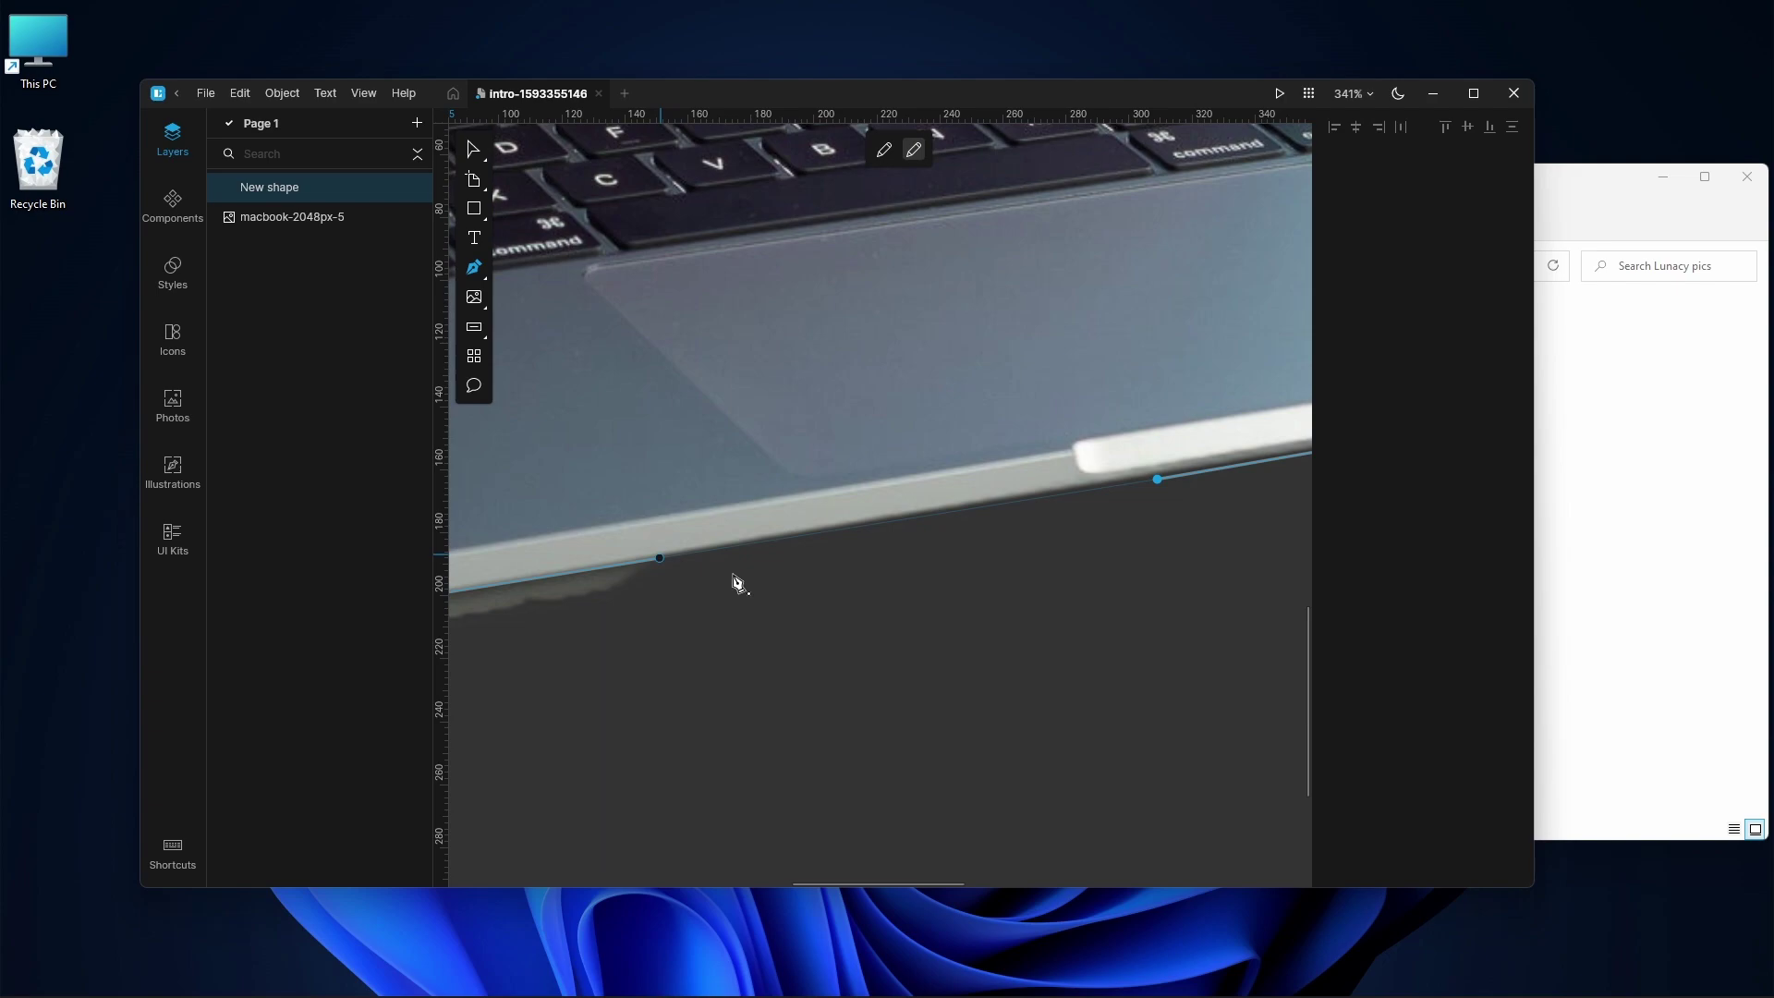
click(654, 558)
scroll(657, 559, down, 3)
scroll(660, 559, down, 2)
scroll(663, 562, down, 2)
scroll(669, 564, down, 1)
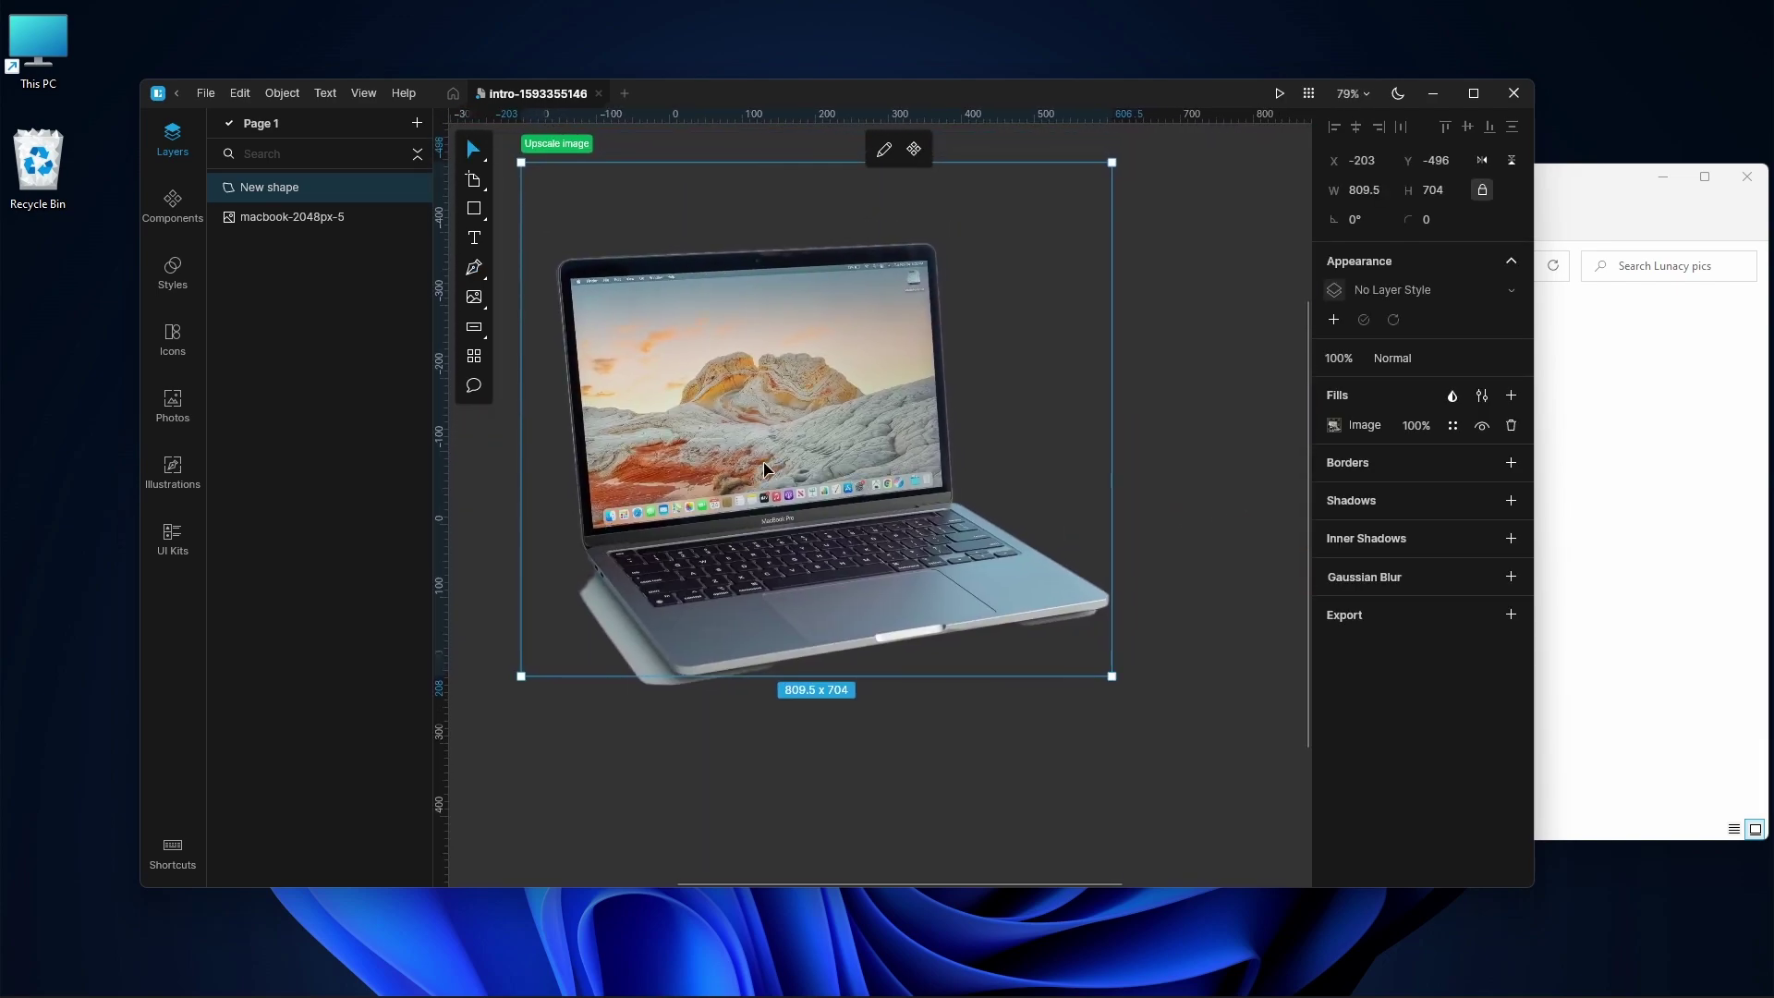
Delete the original MacBook photo, keeping the new laptop cut-out shape.
drag(760, 470, 1026, 338)
drag(630, 655, 706, 676)
right_click(708, 672)
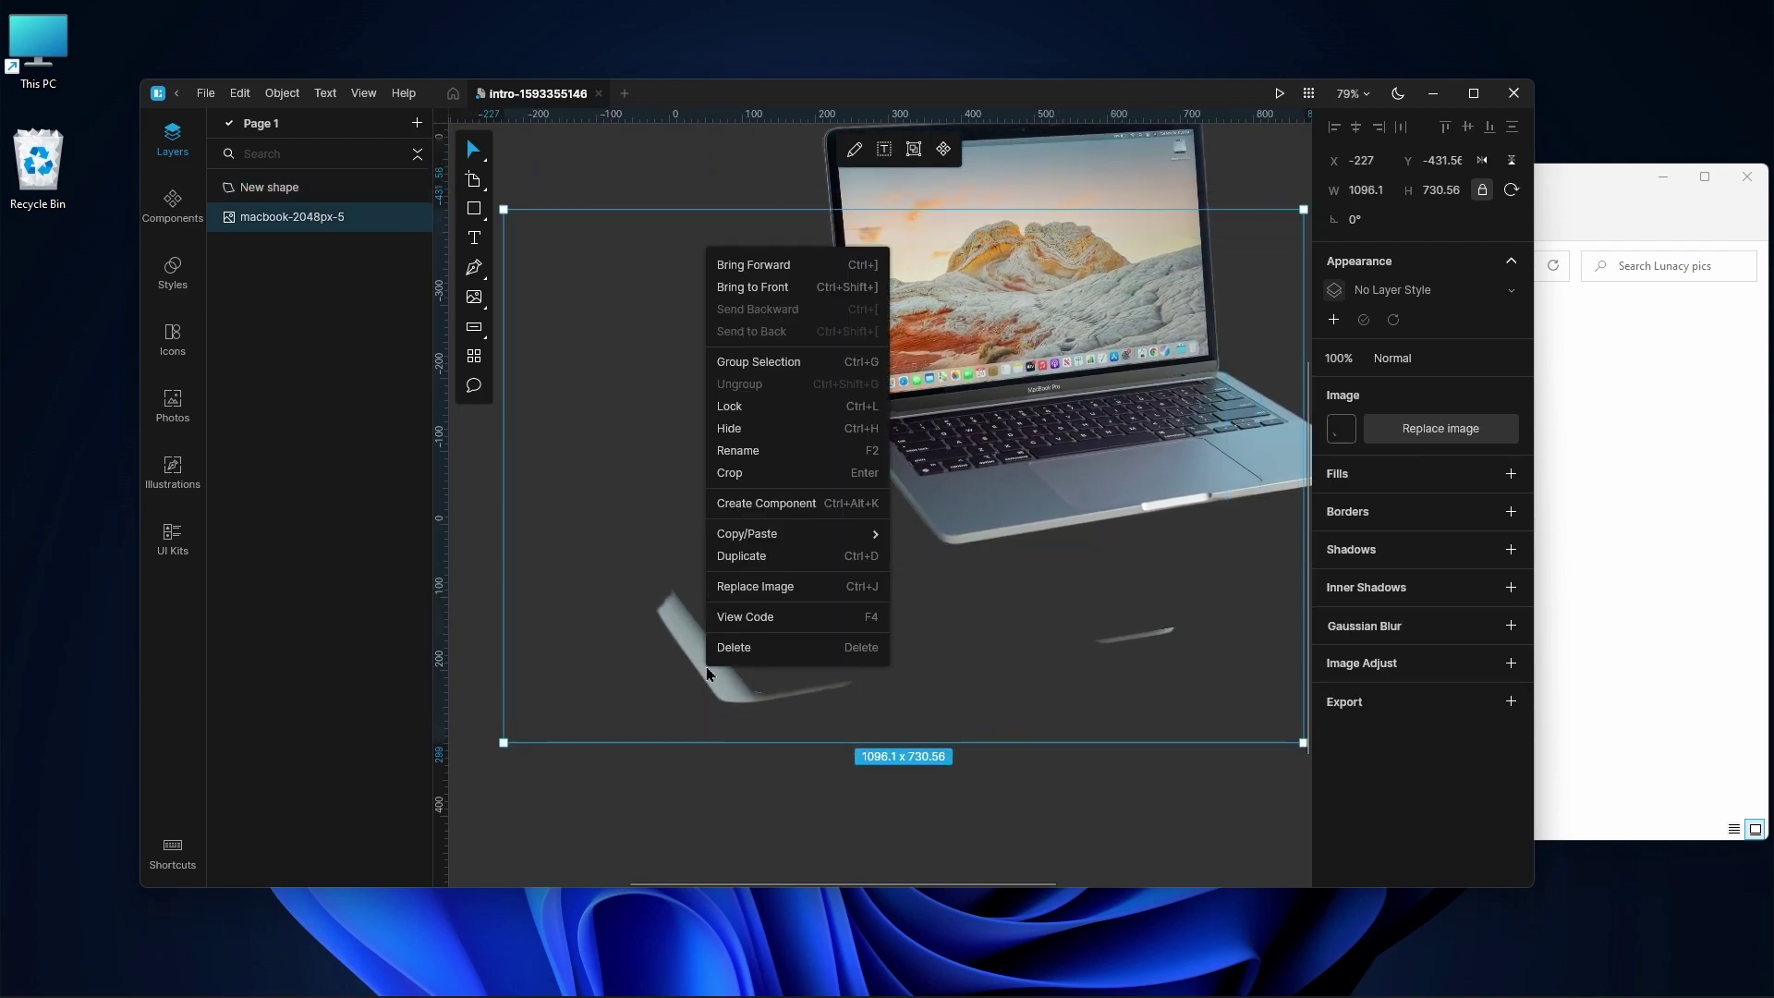
click(749, 651)
Recentre the laptop cut-out and export it as a 1x PNG.
mouse_move(1054, 347)
mouse_down()
mouse_move(886, 698)
mouse_move(963, 423)
mouse_up()
scroll(963, 423, down, 3)
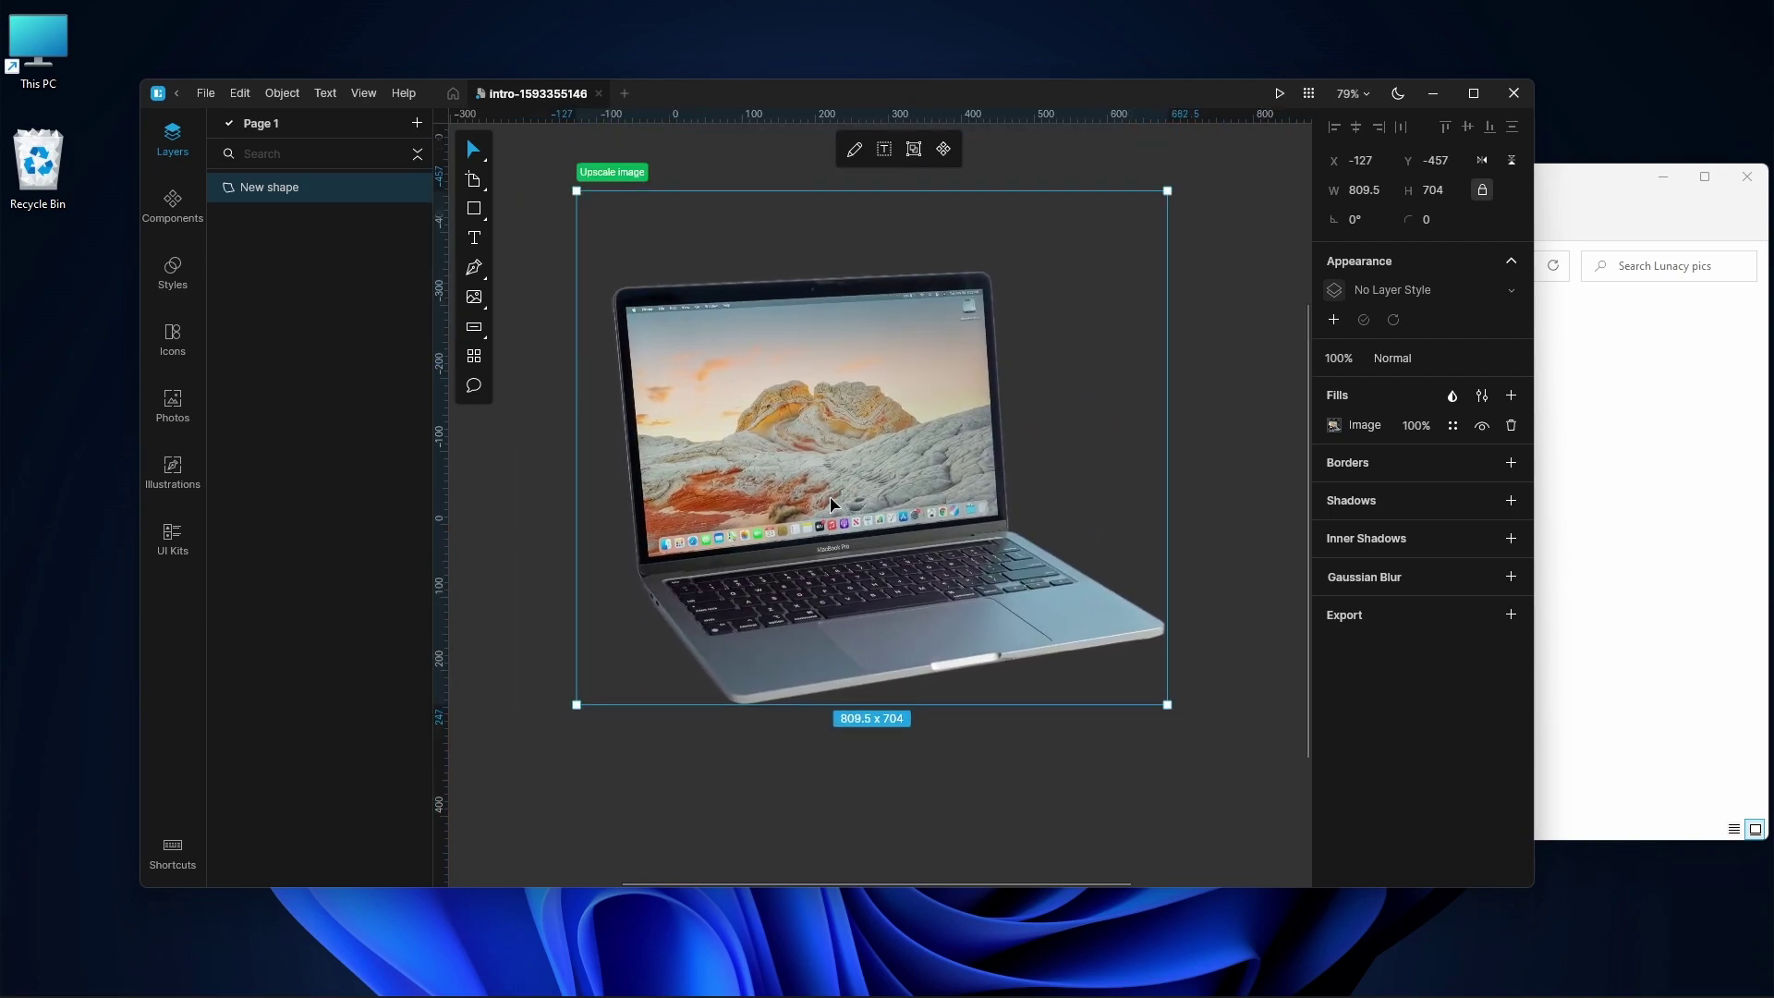
scroll(832, 504, up, 4)
scroll(831, 503, down, 3)
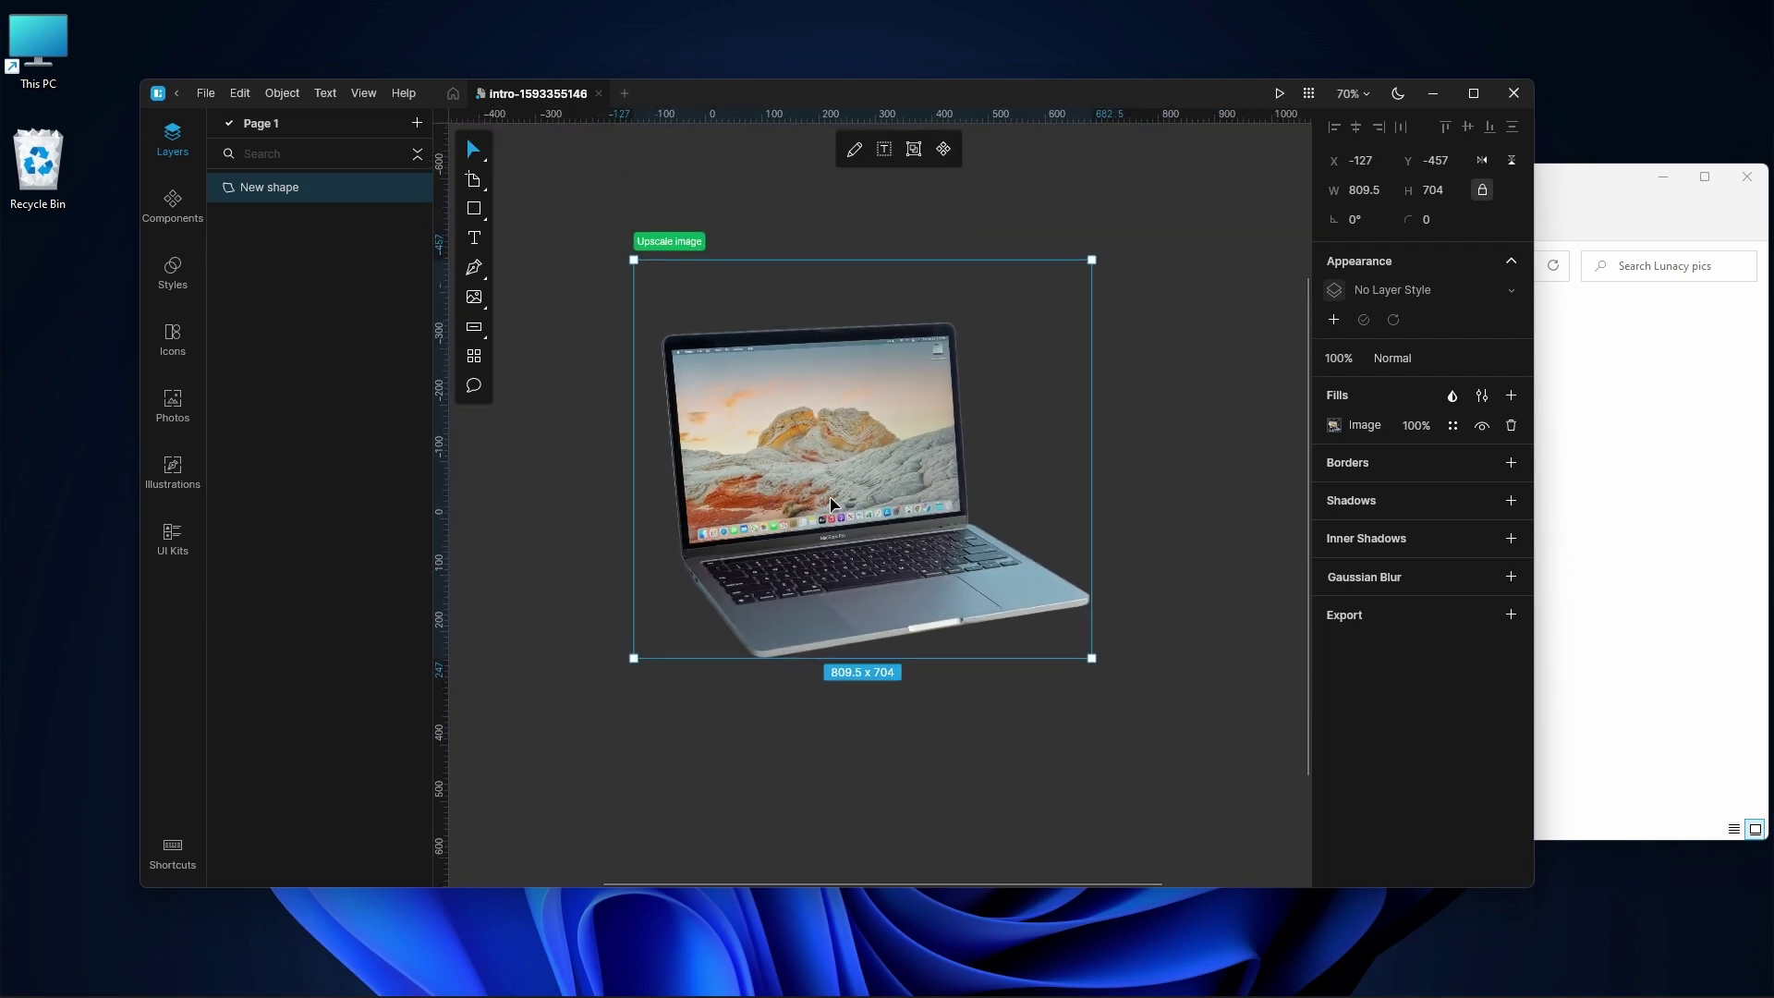
click(1512, 614)
click(1432, 680)
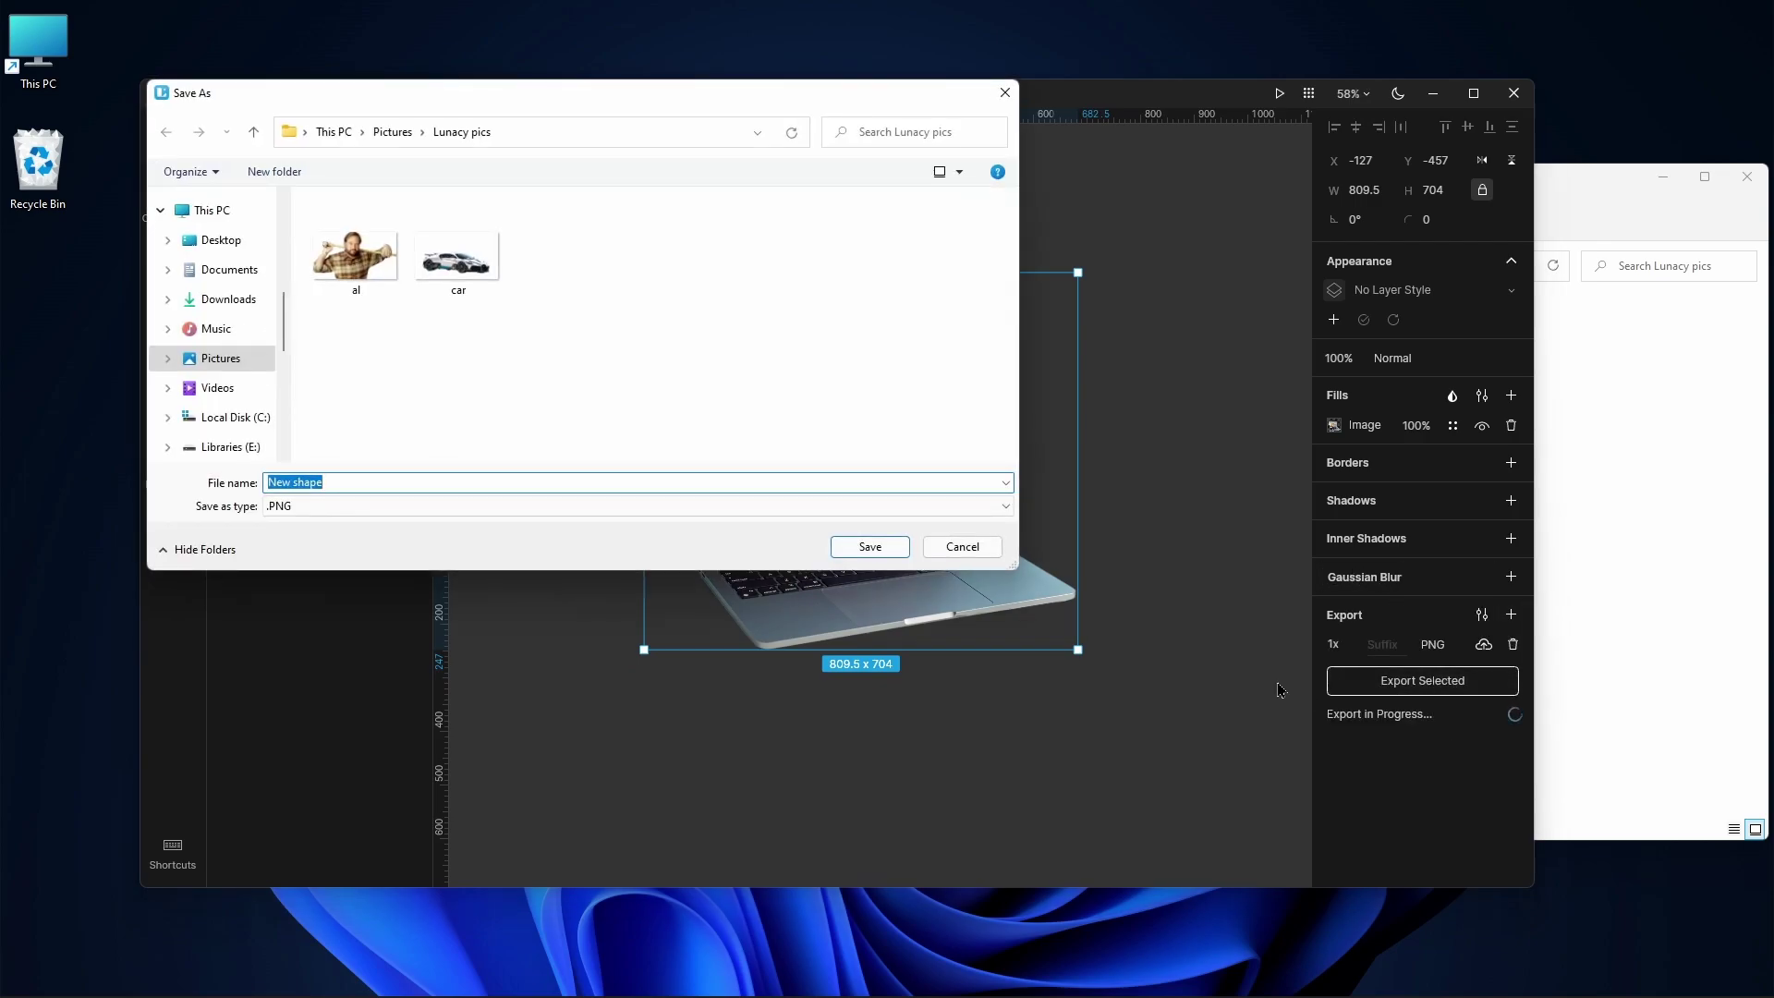
mouse_move(866, 976)
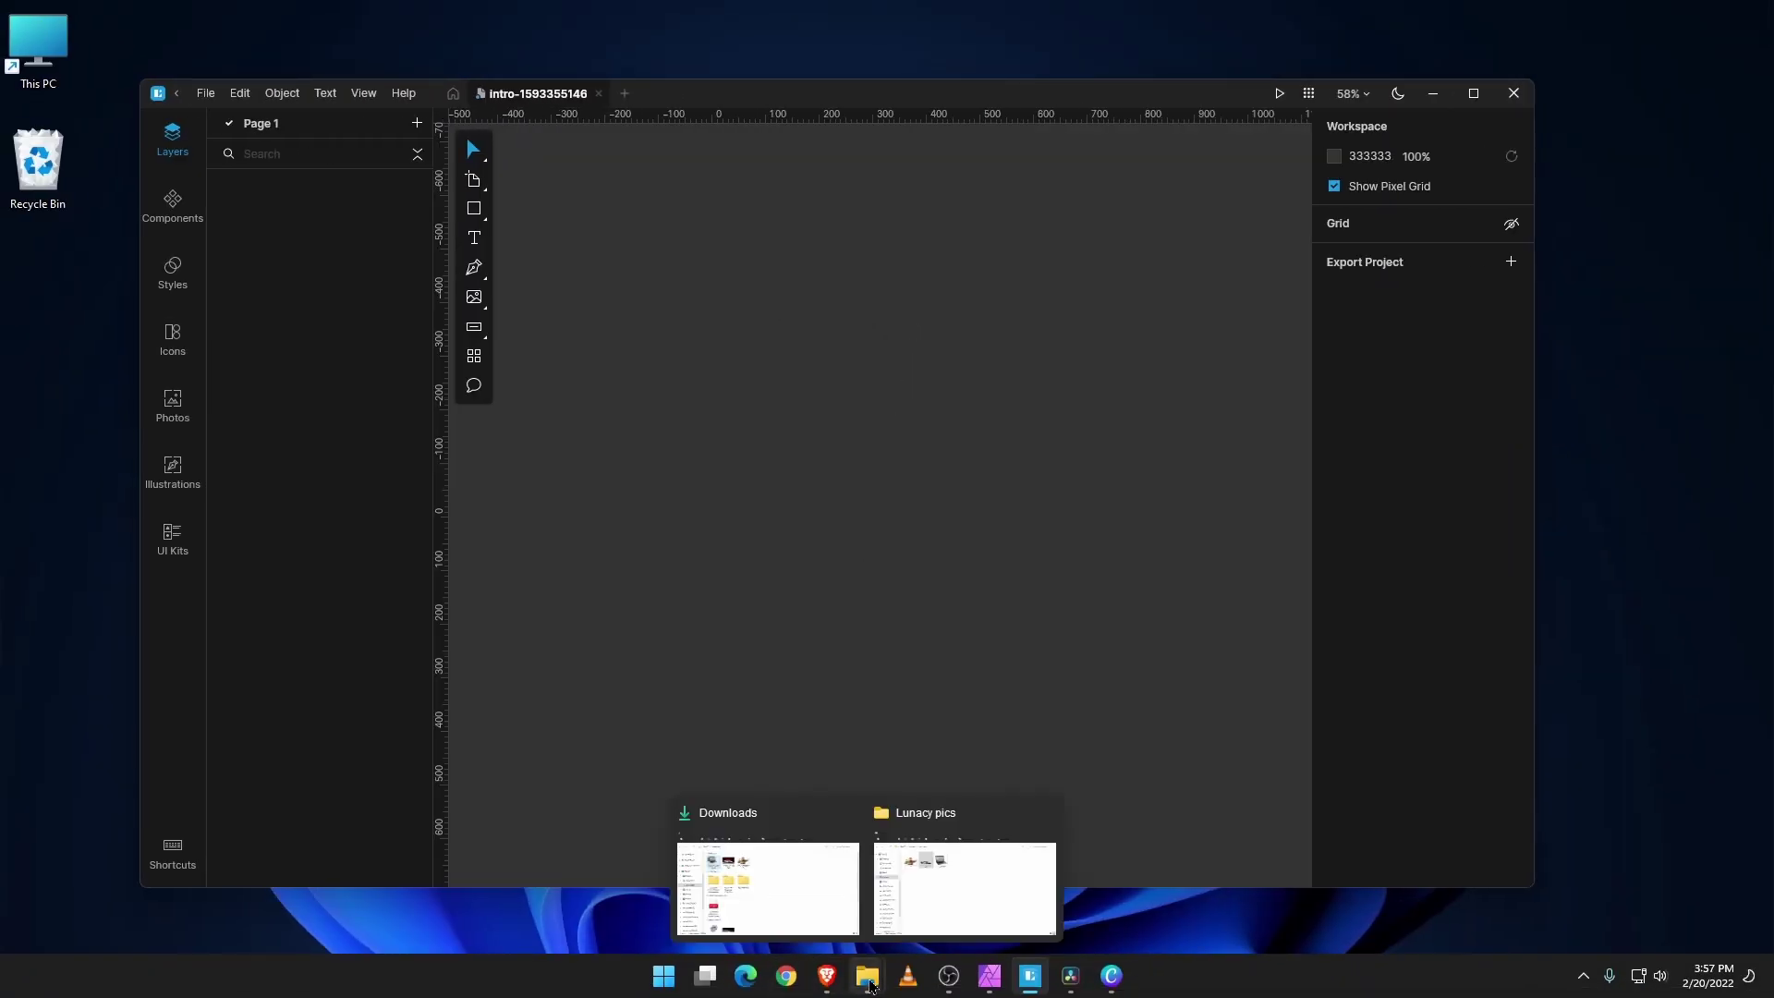
Drag the Emma photo from the Downloads folder onto the Lunacy canvas.
click(787, 901)
scroll(925, 583, down, 3)
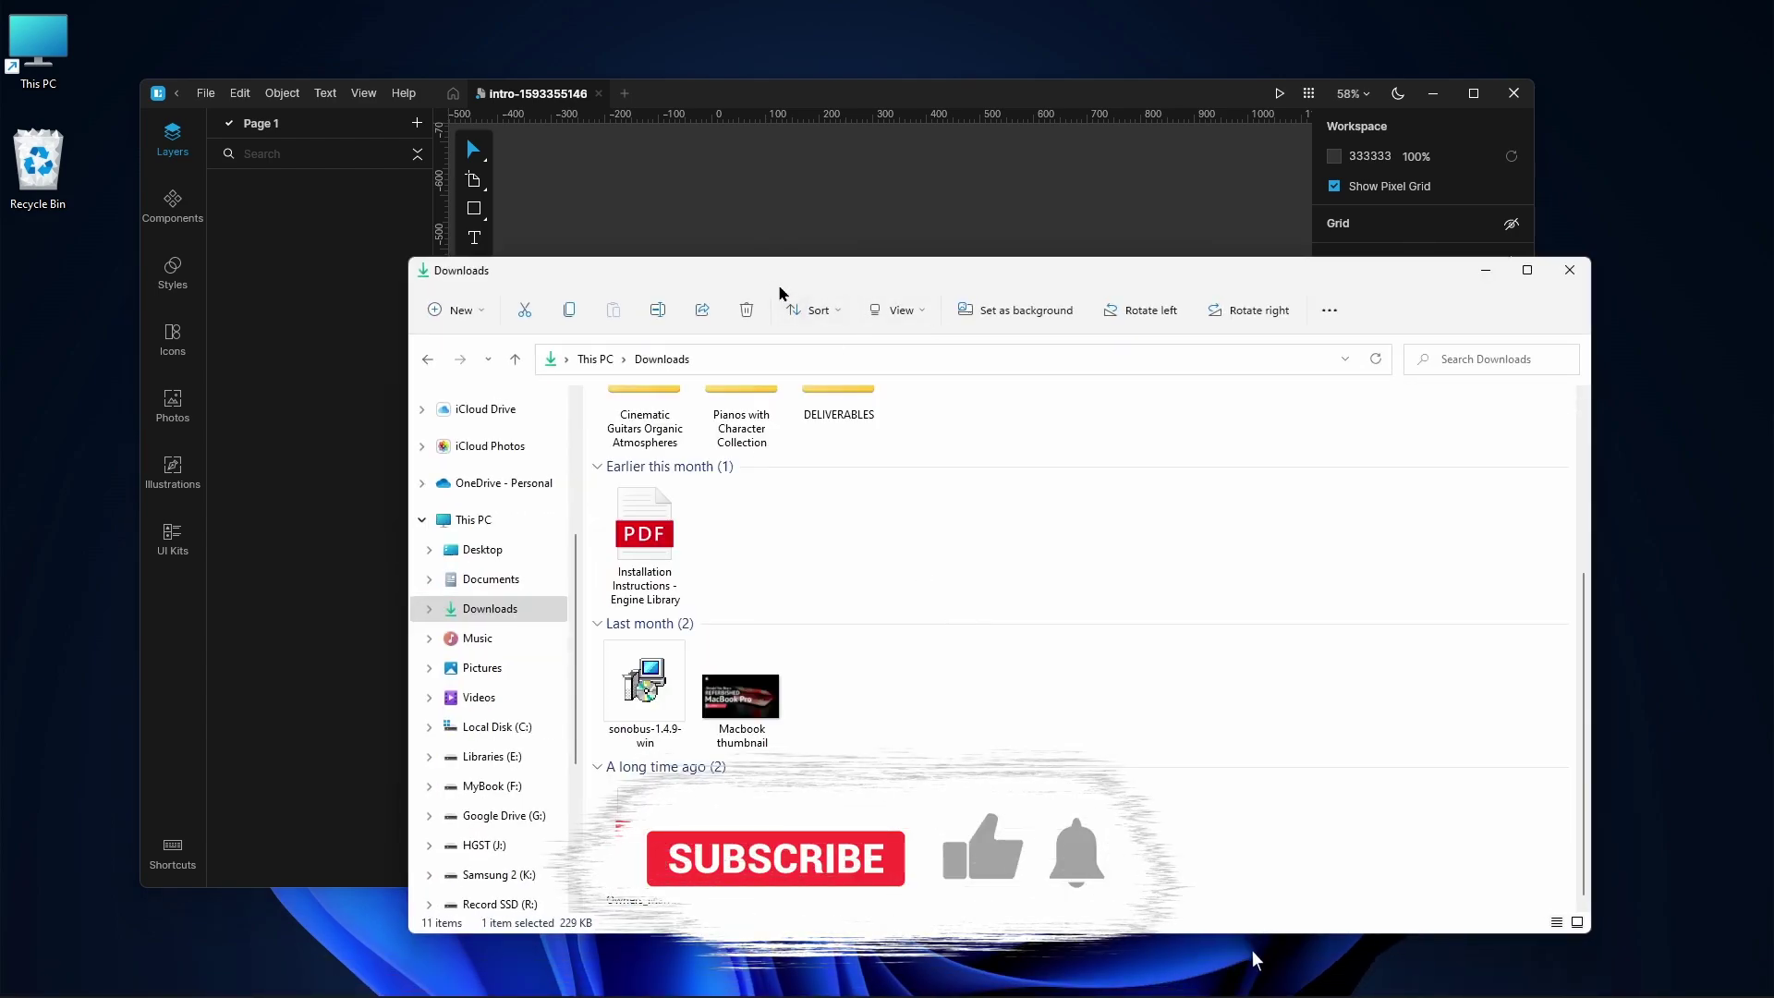
drag(777, 272, 1342, 199)
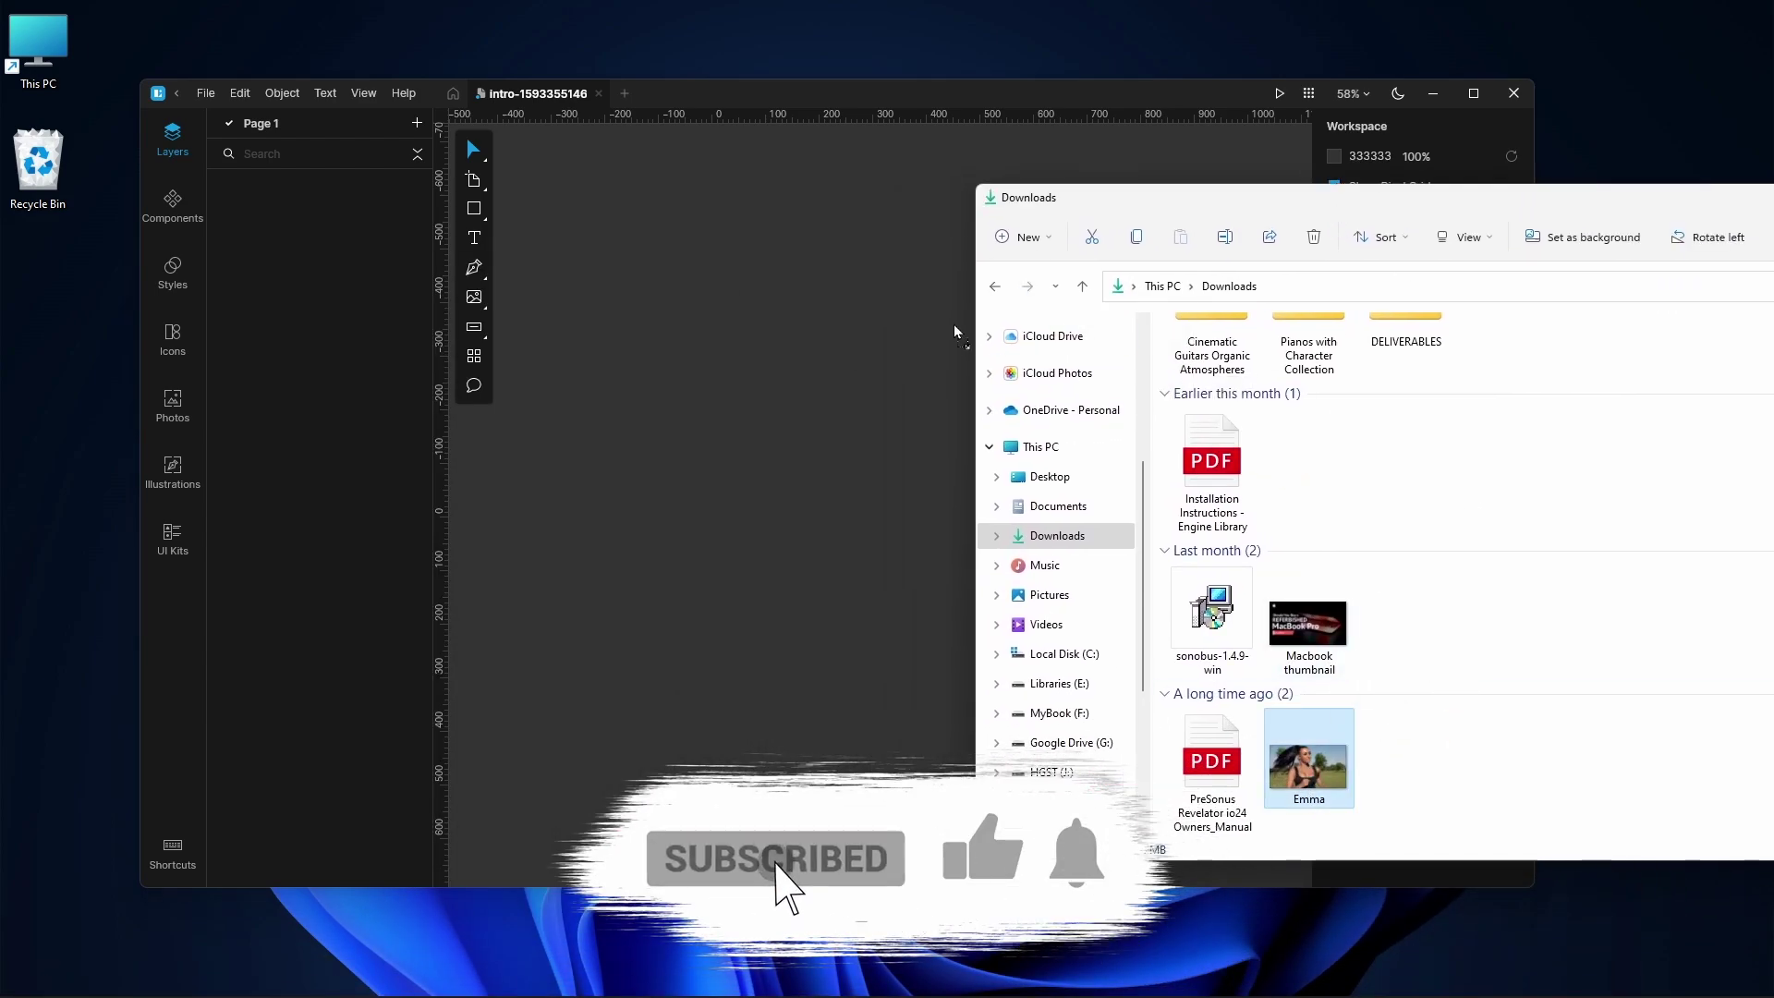
drag(1308, 763, 733, 463)
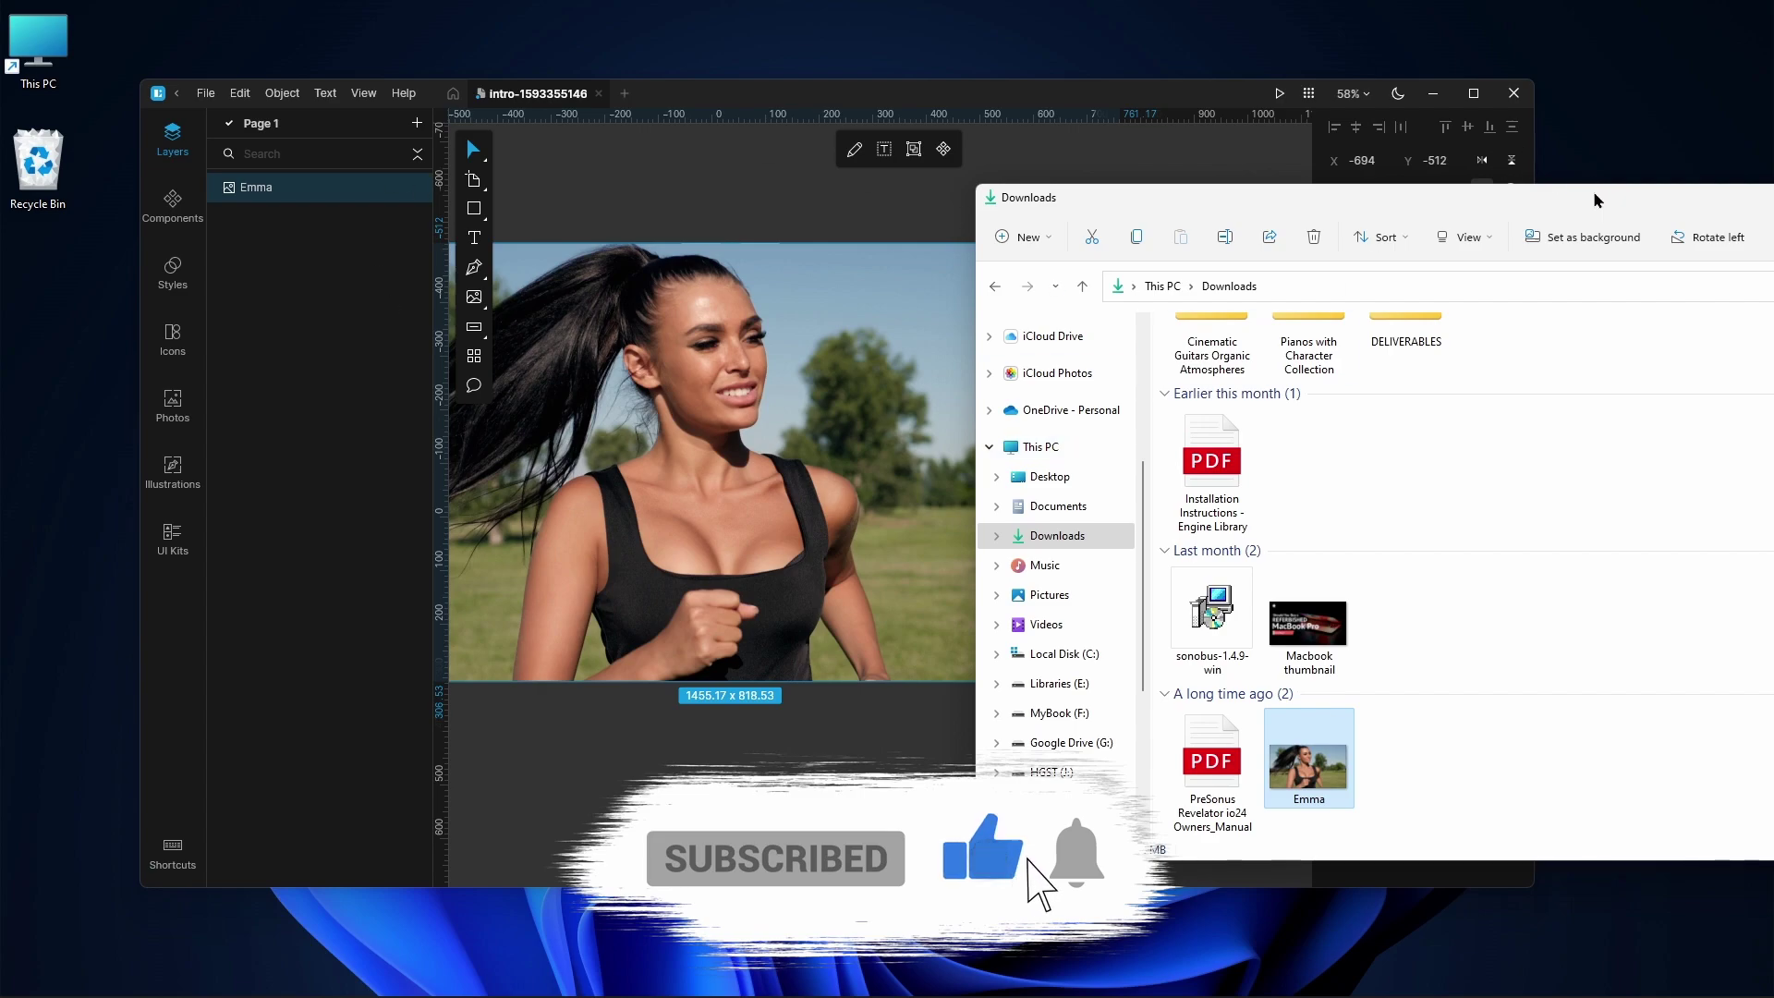
drag(1595, 198, 1399, 162)
click(1398, 135)
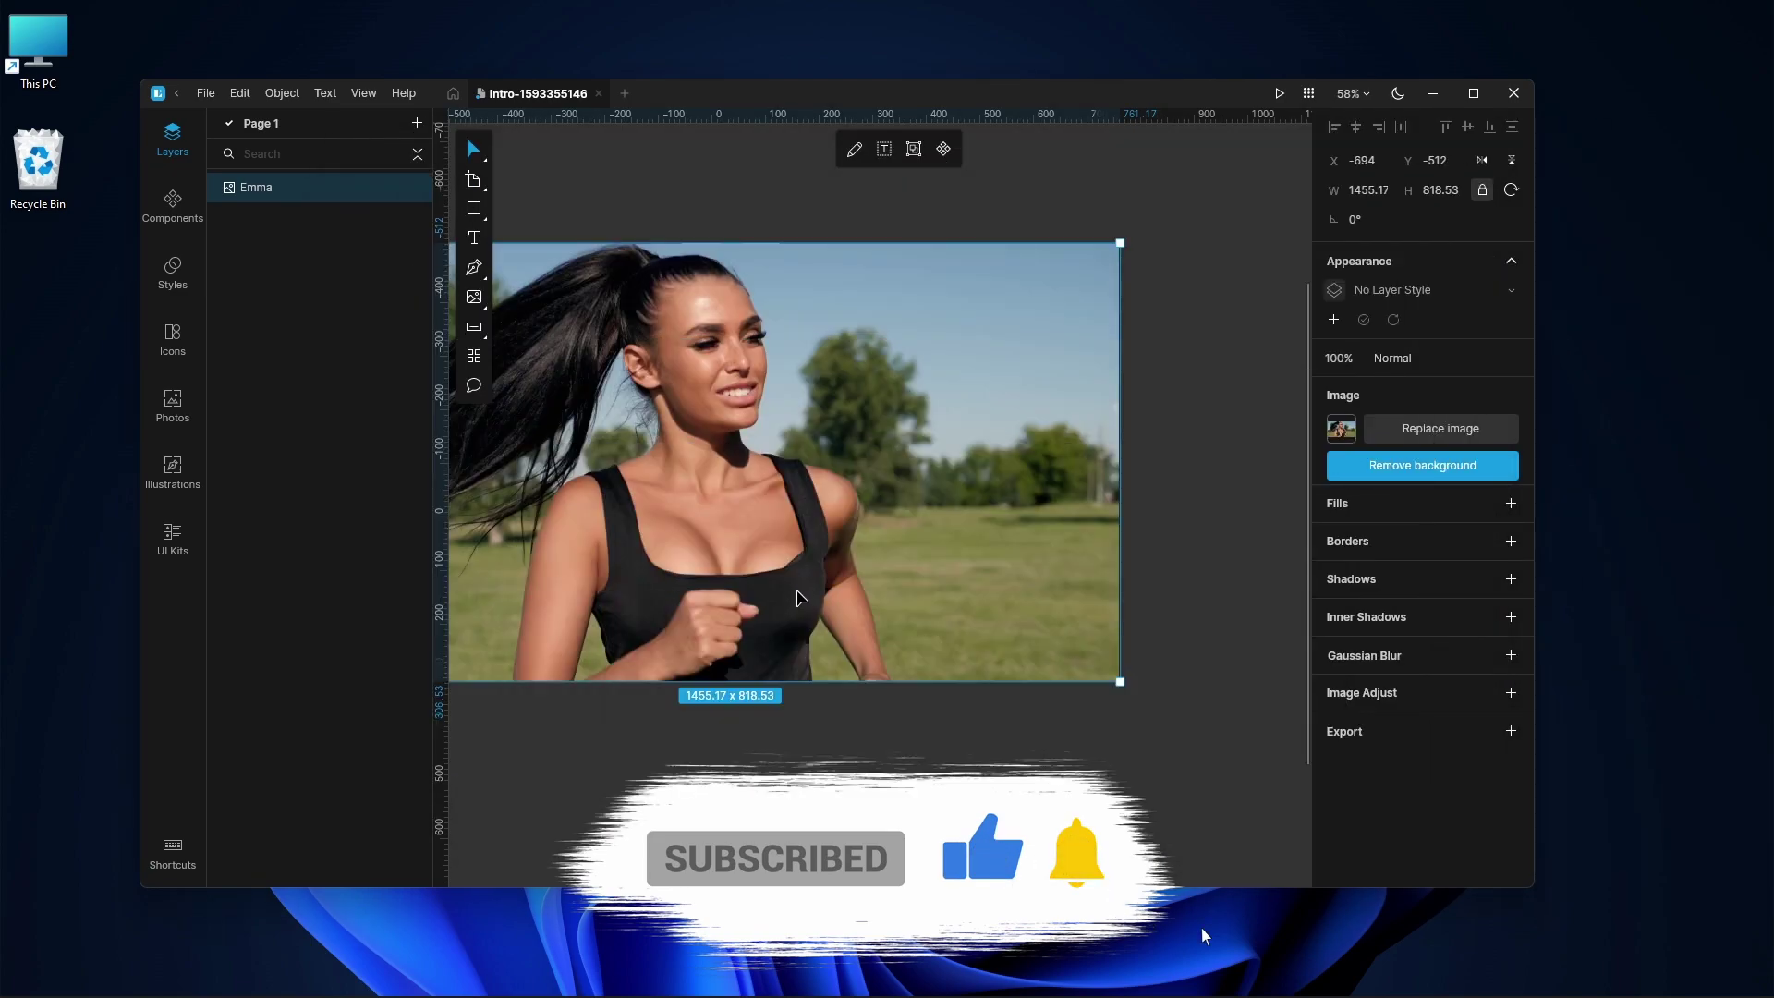
ctrl+scroll(769, 539, down, 2)
Reposition and enlarge the Emma photo, then apply Remove background.
drag(769, 538, 890, 558)
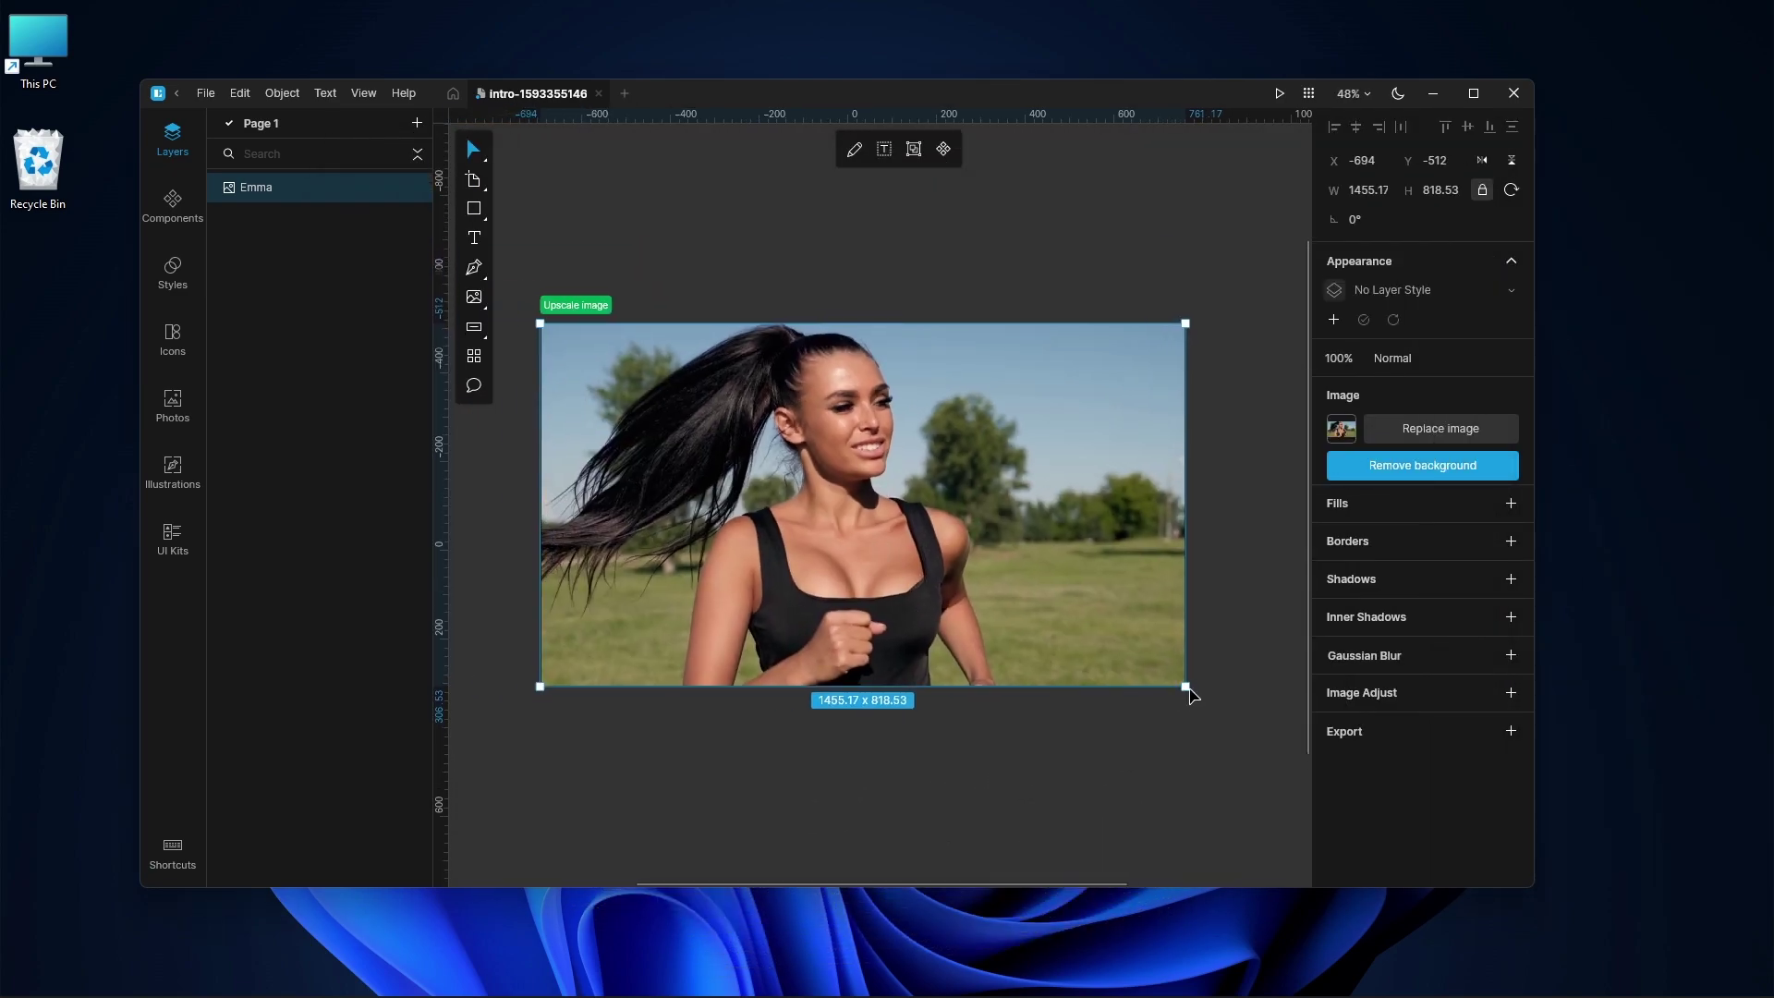
drag(1186, 693, 1287, 743)
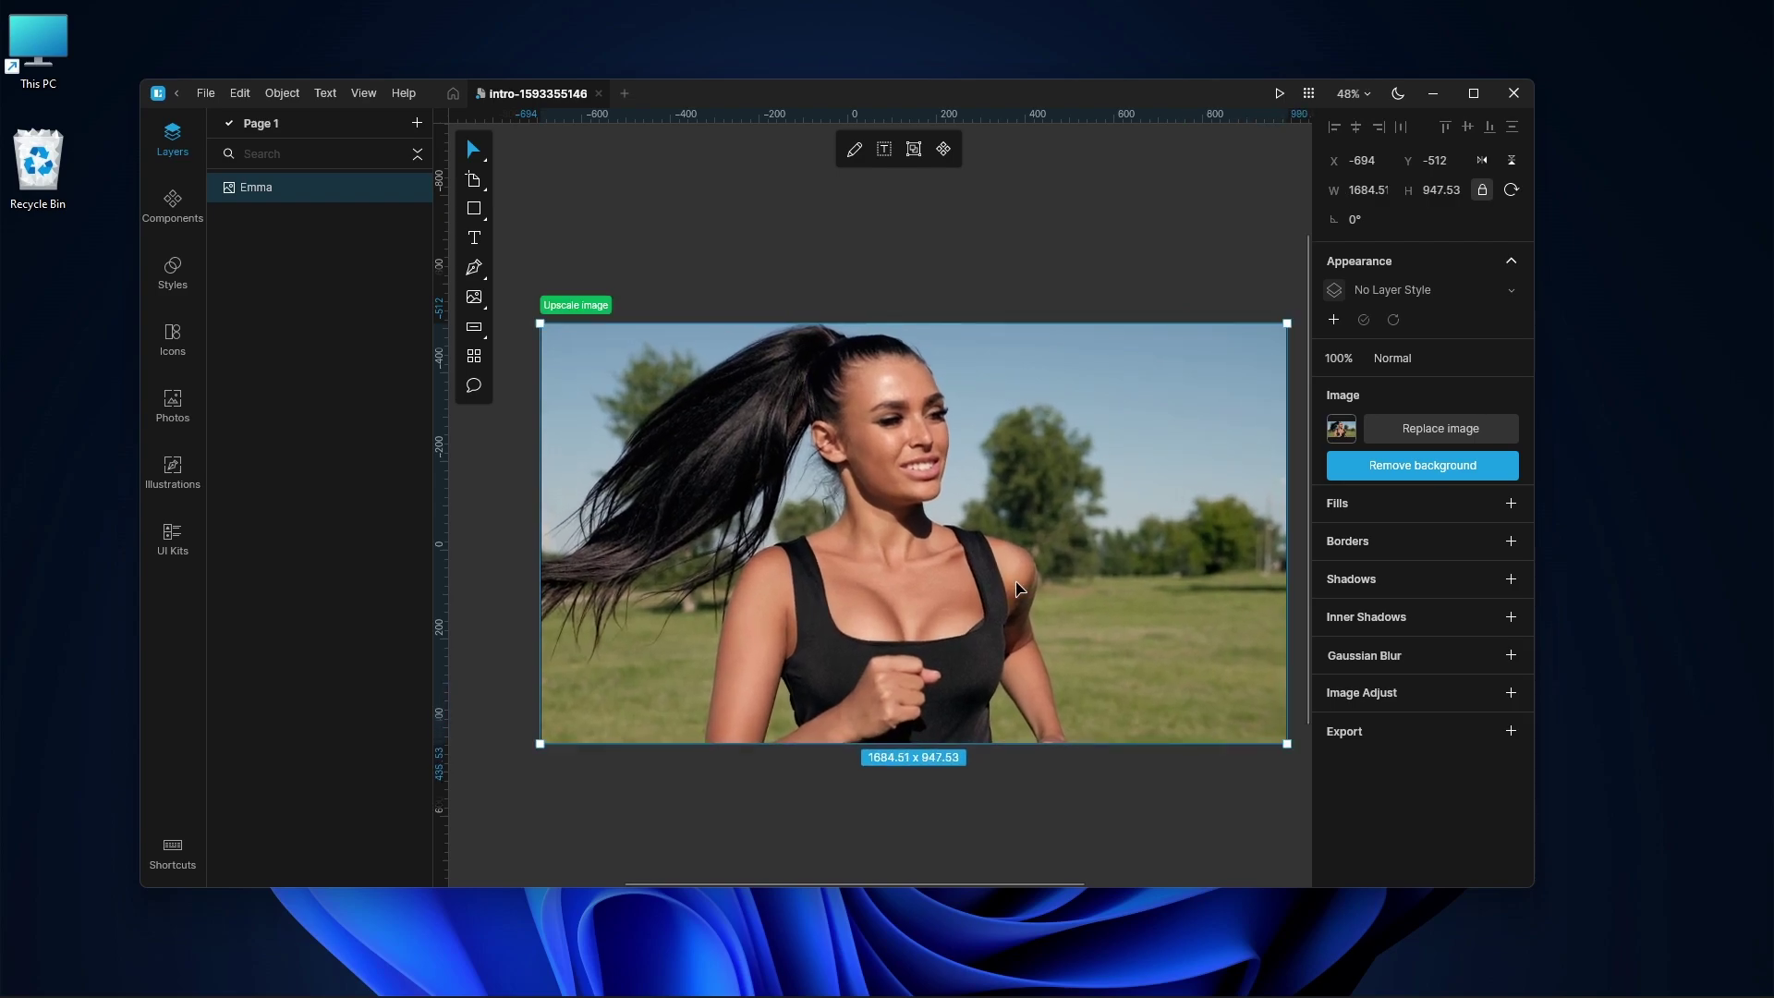
drag(958, 540, 941, 514)
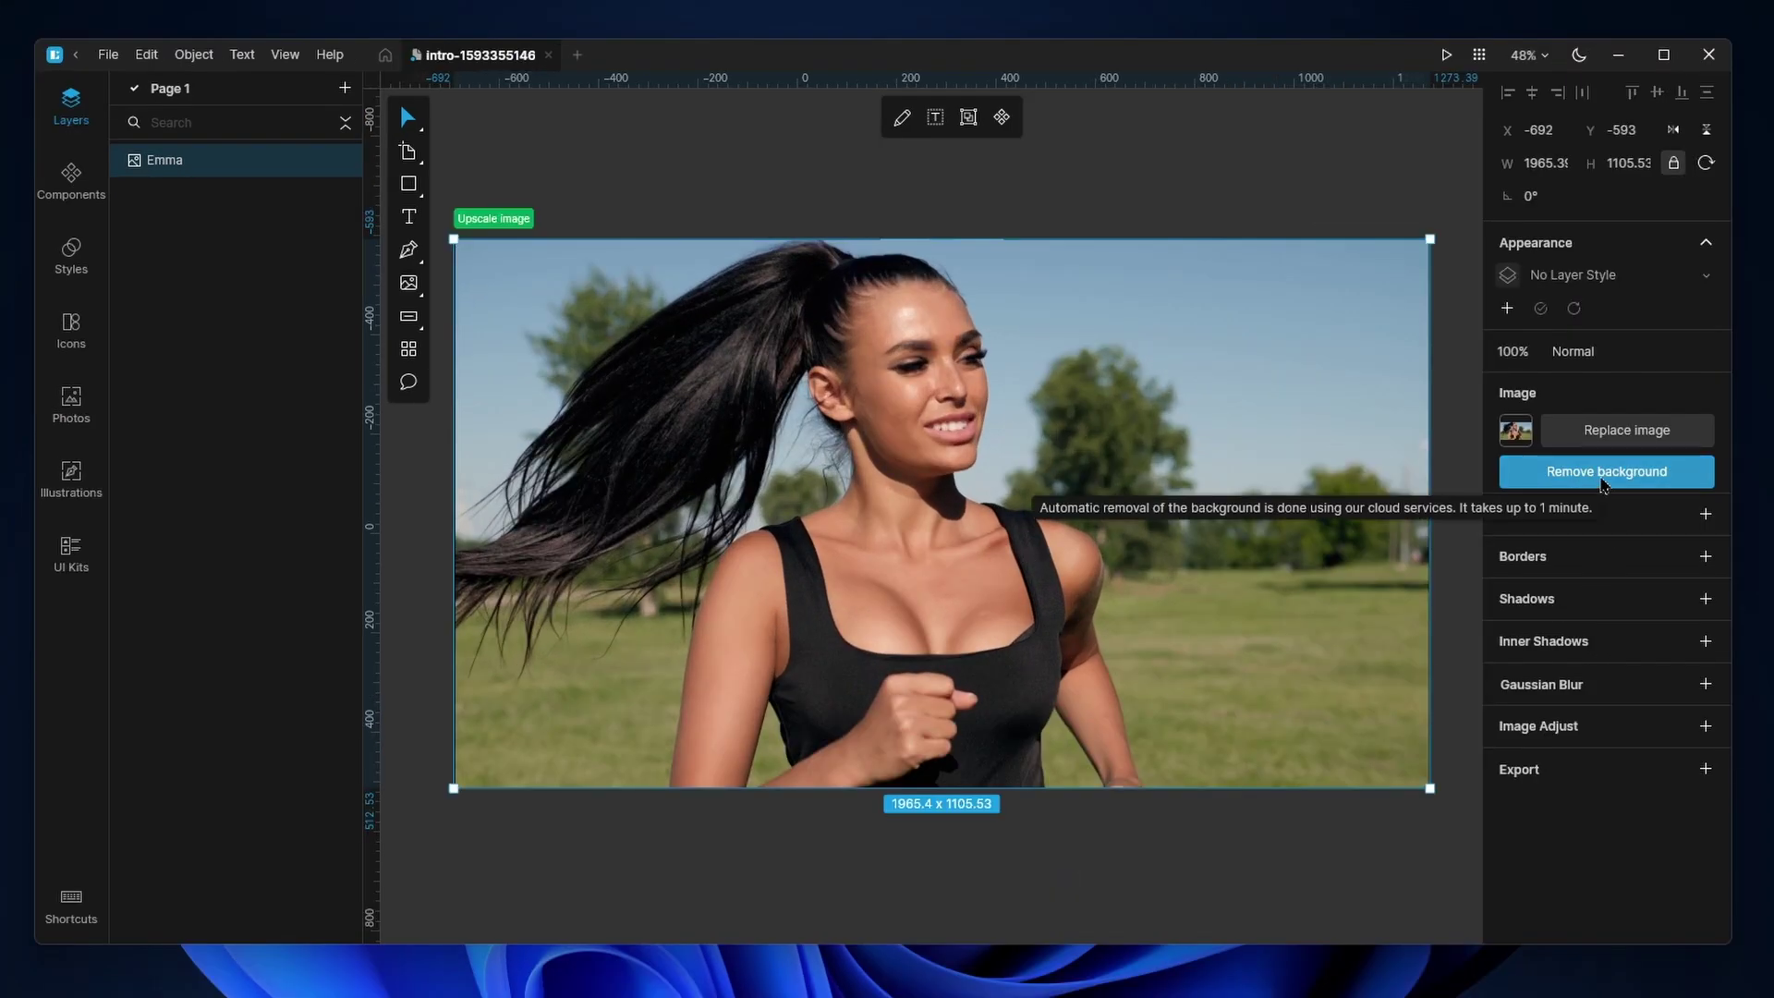
click(1601, 479)
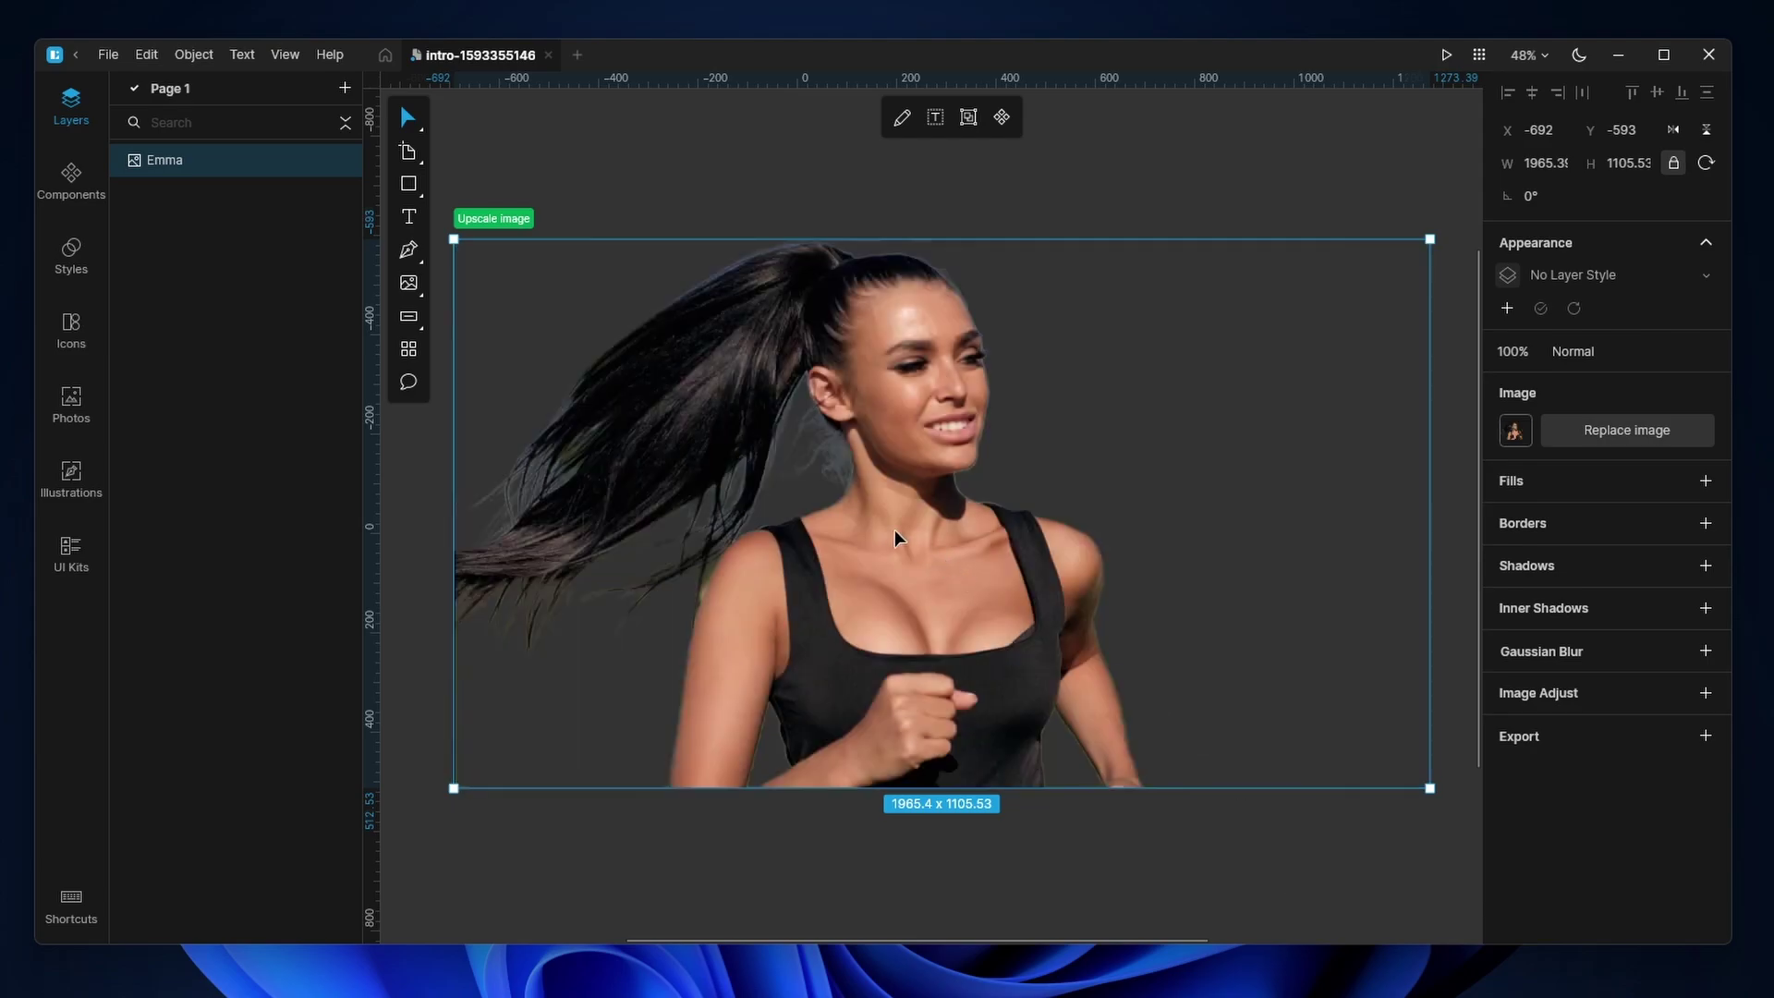
scroll(868, 517, up, 3)
scroll(804, 497, up, 3)
scroll(957, 481, up, 2)
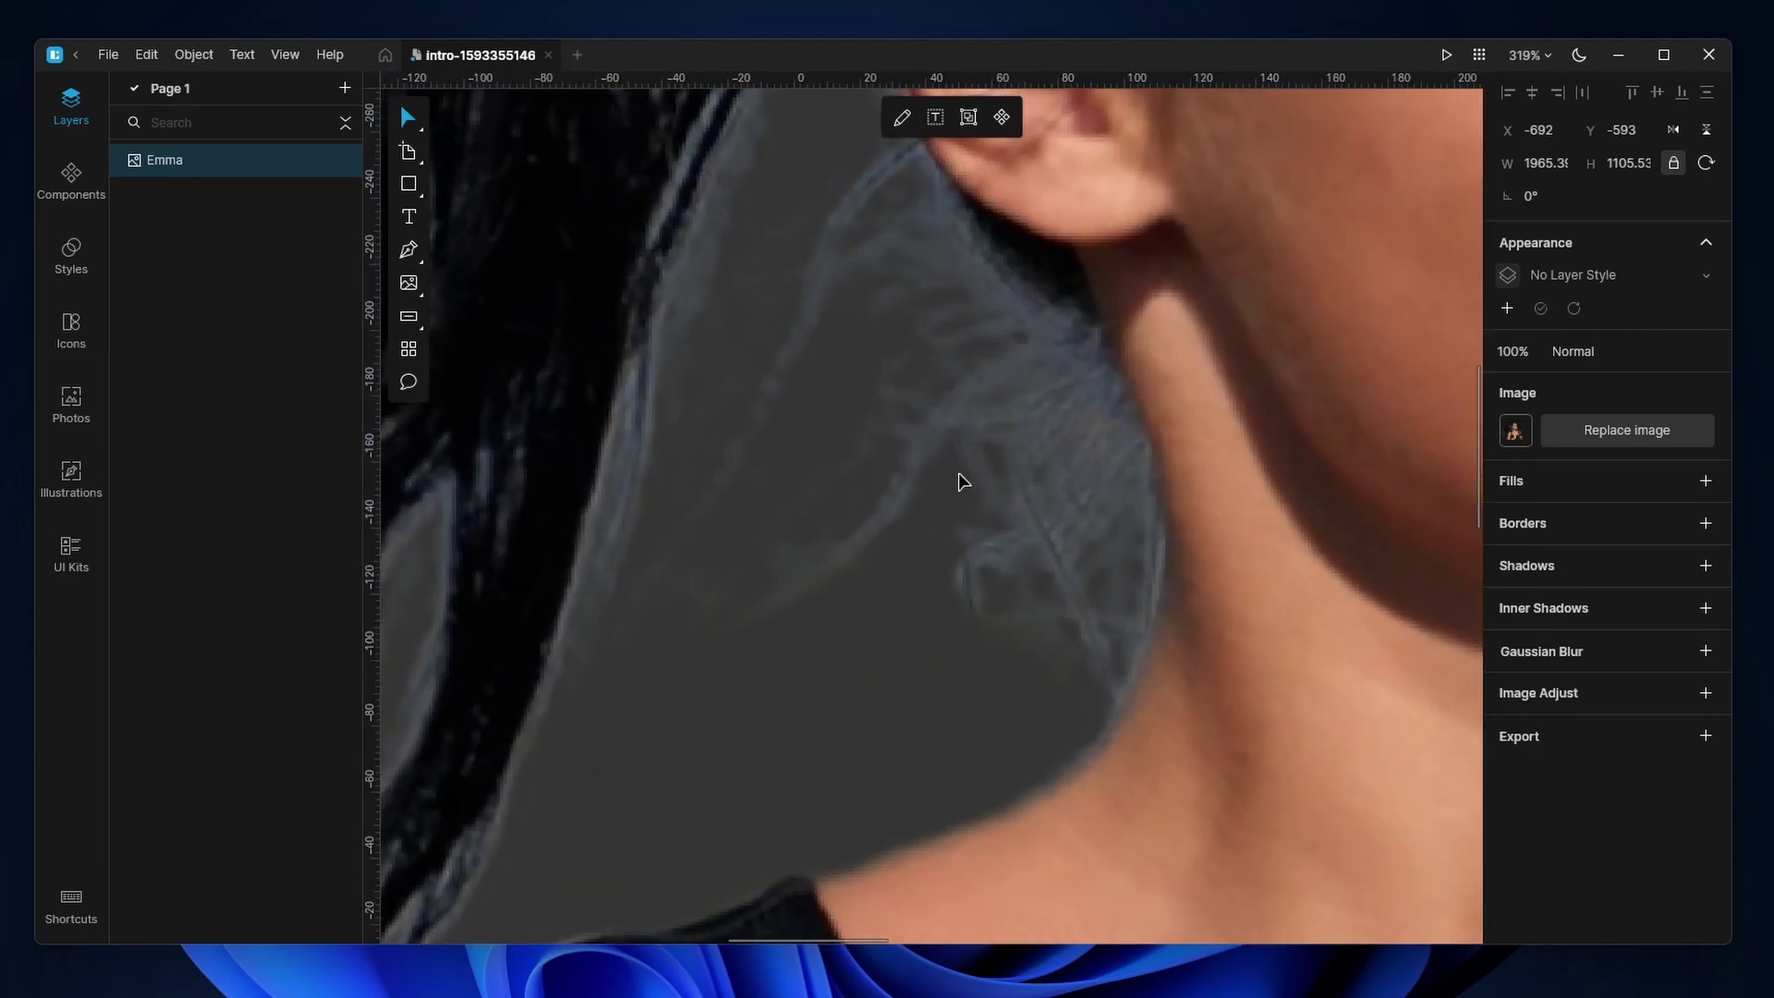
scroll(958, 482, down, 1)
scroll(958, 481, down, 3)
scroll(958, 480, down, 2)
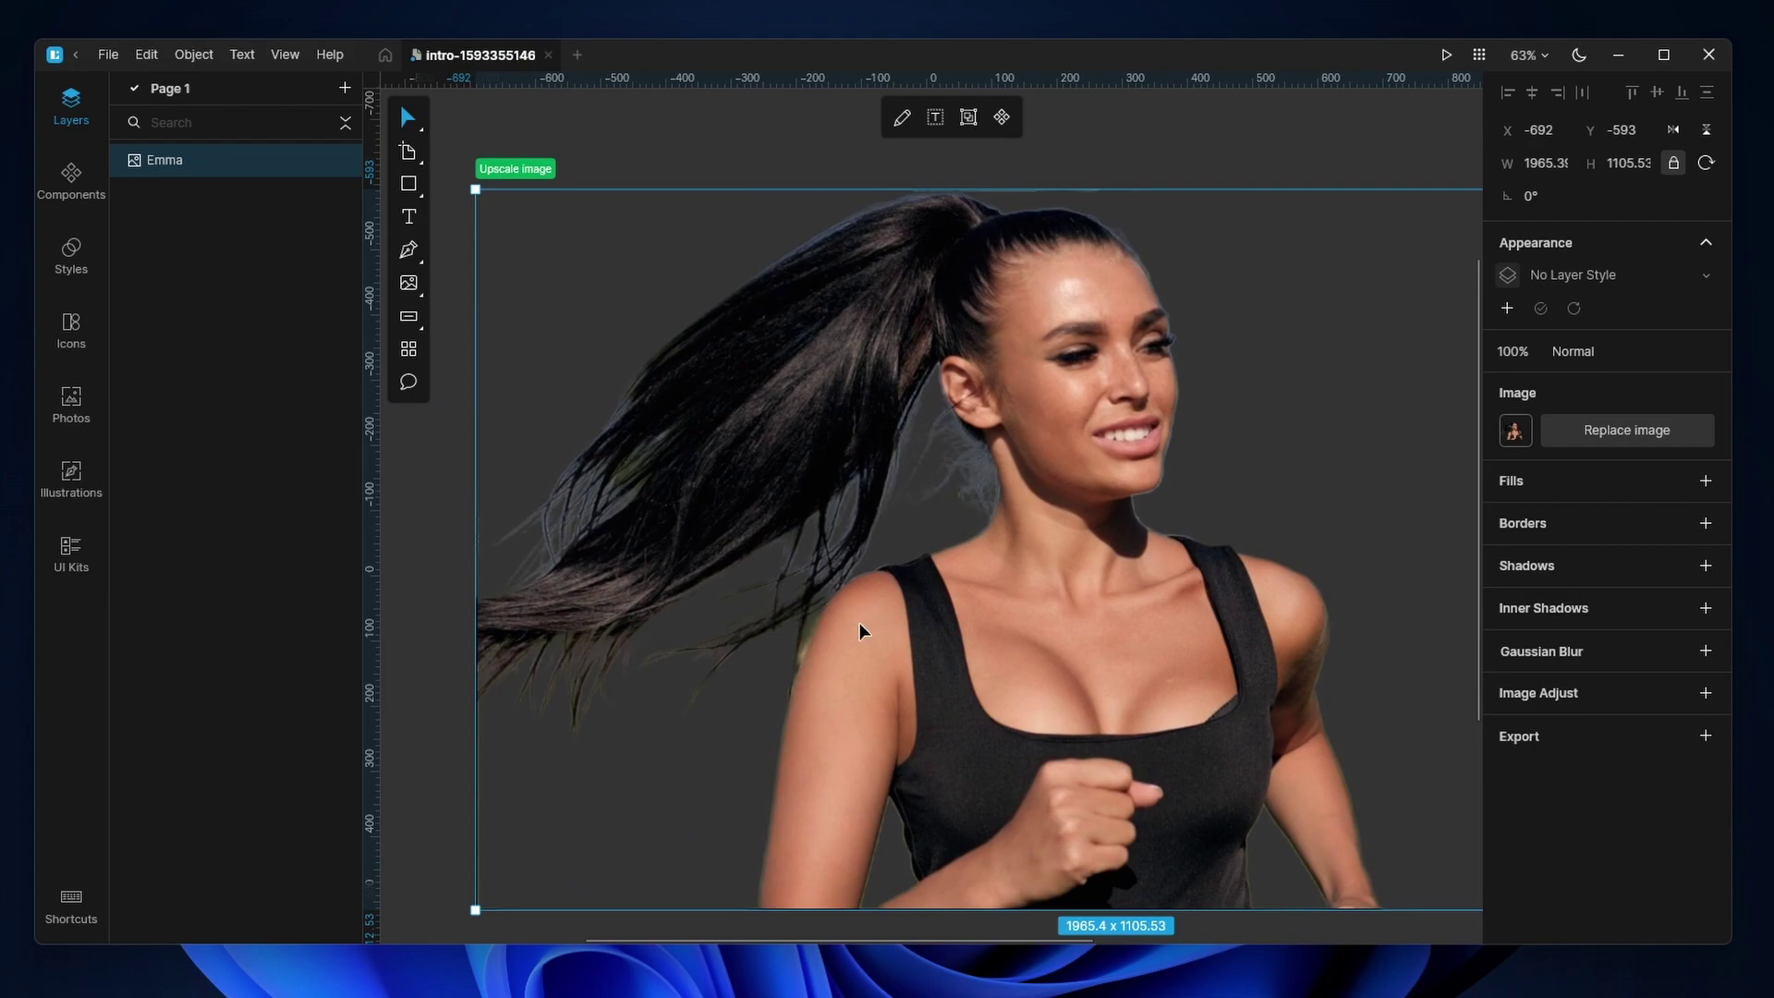
scroll(856, 636, up, 2)
scroll(832, 653, up, 3)
scroll(729, 673, down, 3)
scroll(717, 647, down, 2)
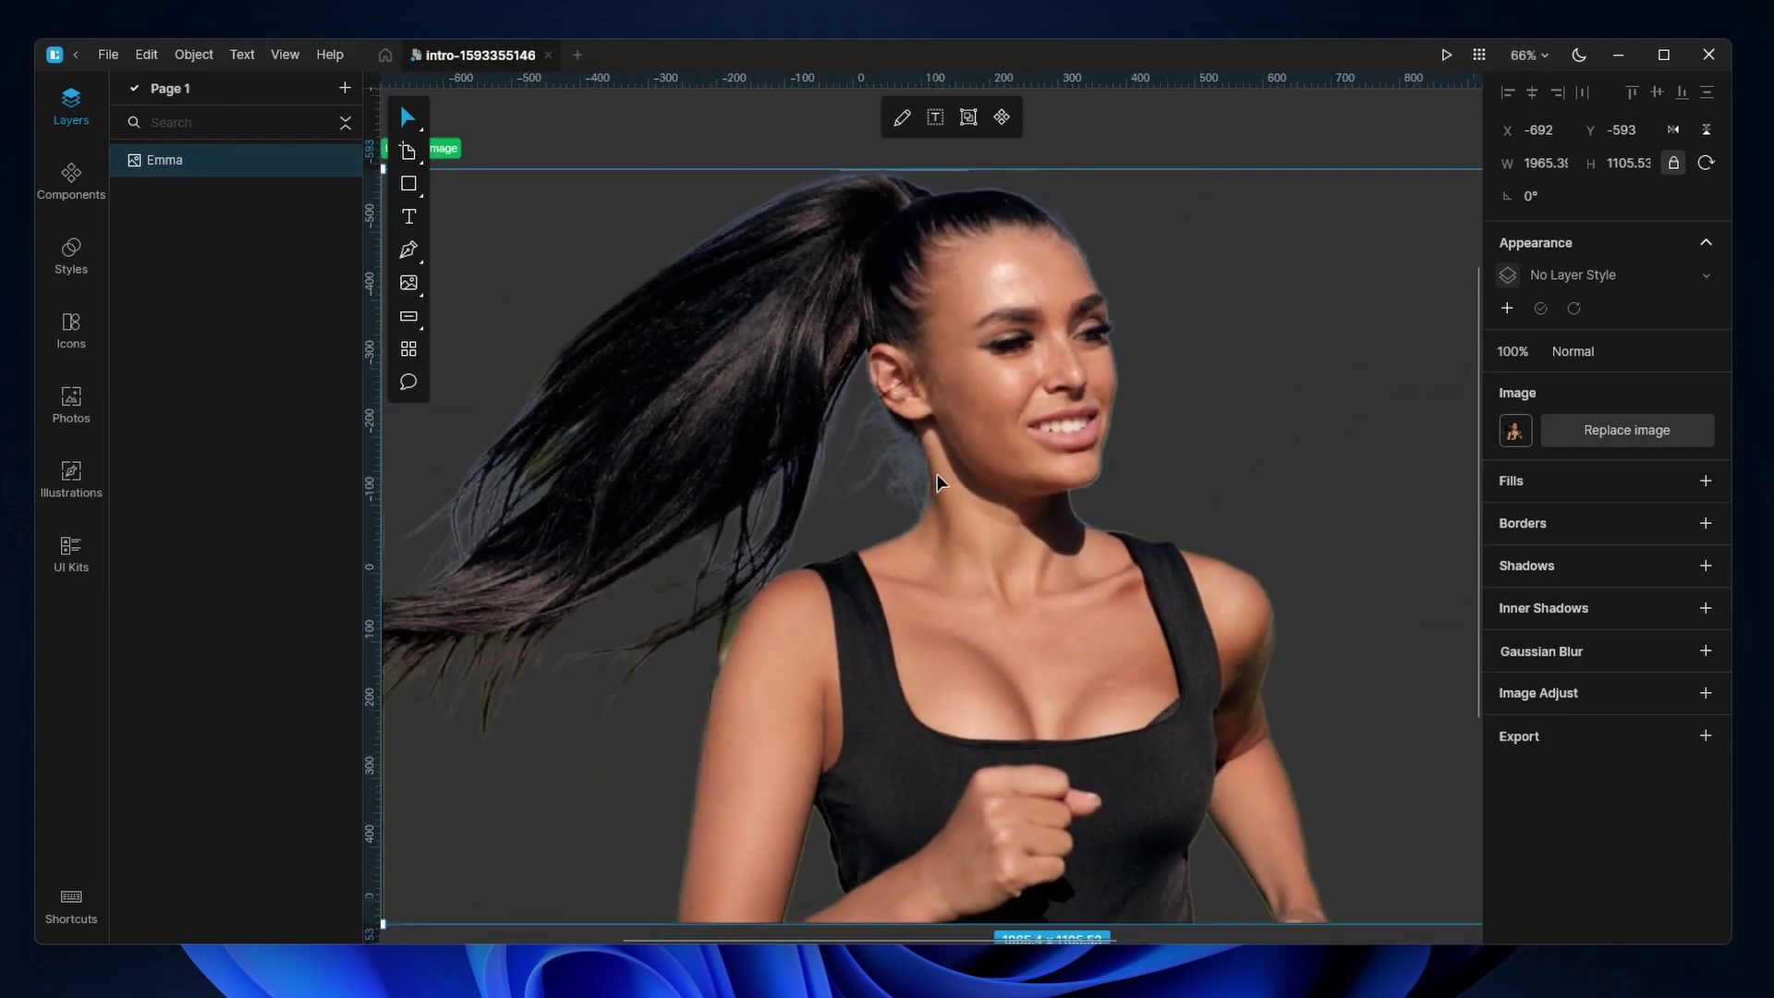
scroll(931, 473, down, 1)
scroll(735, 466, up, 2)
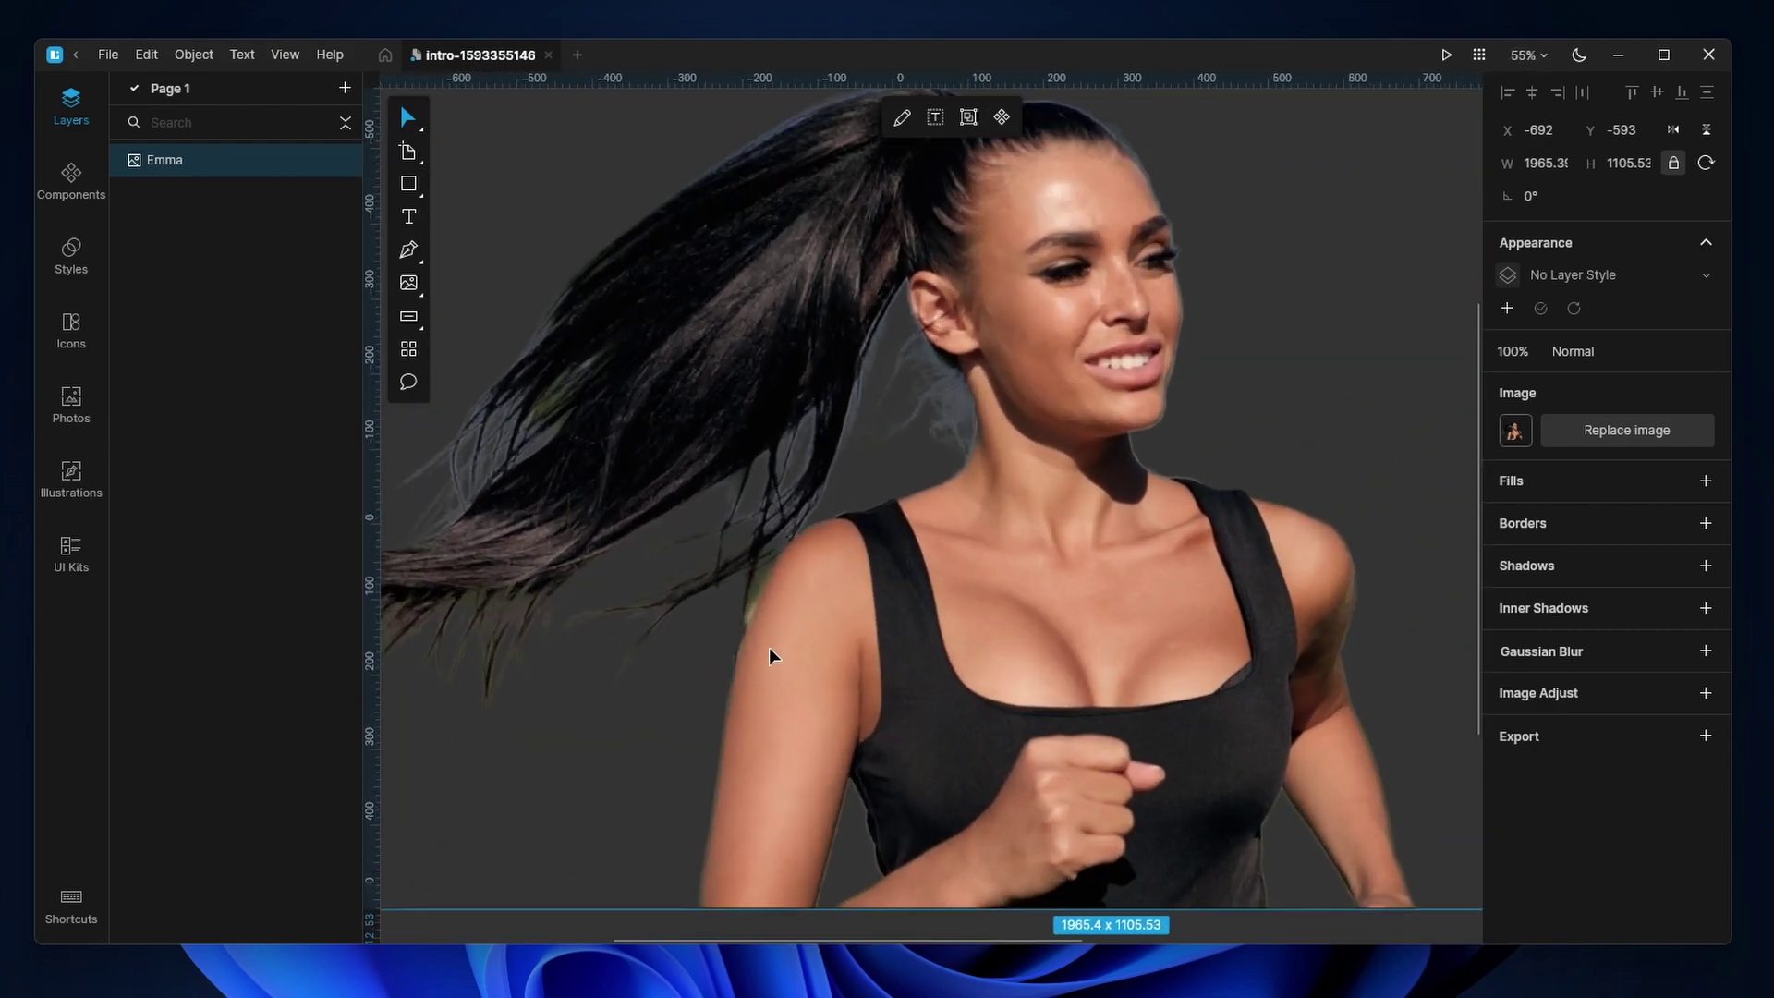
scroll(773, 653, up, 4)
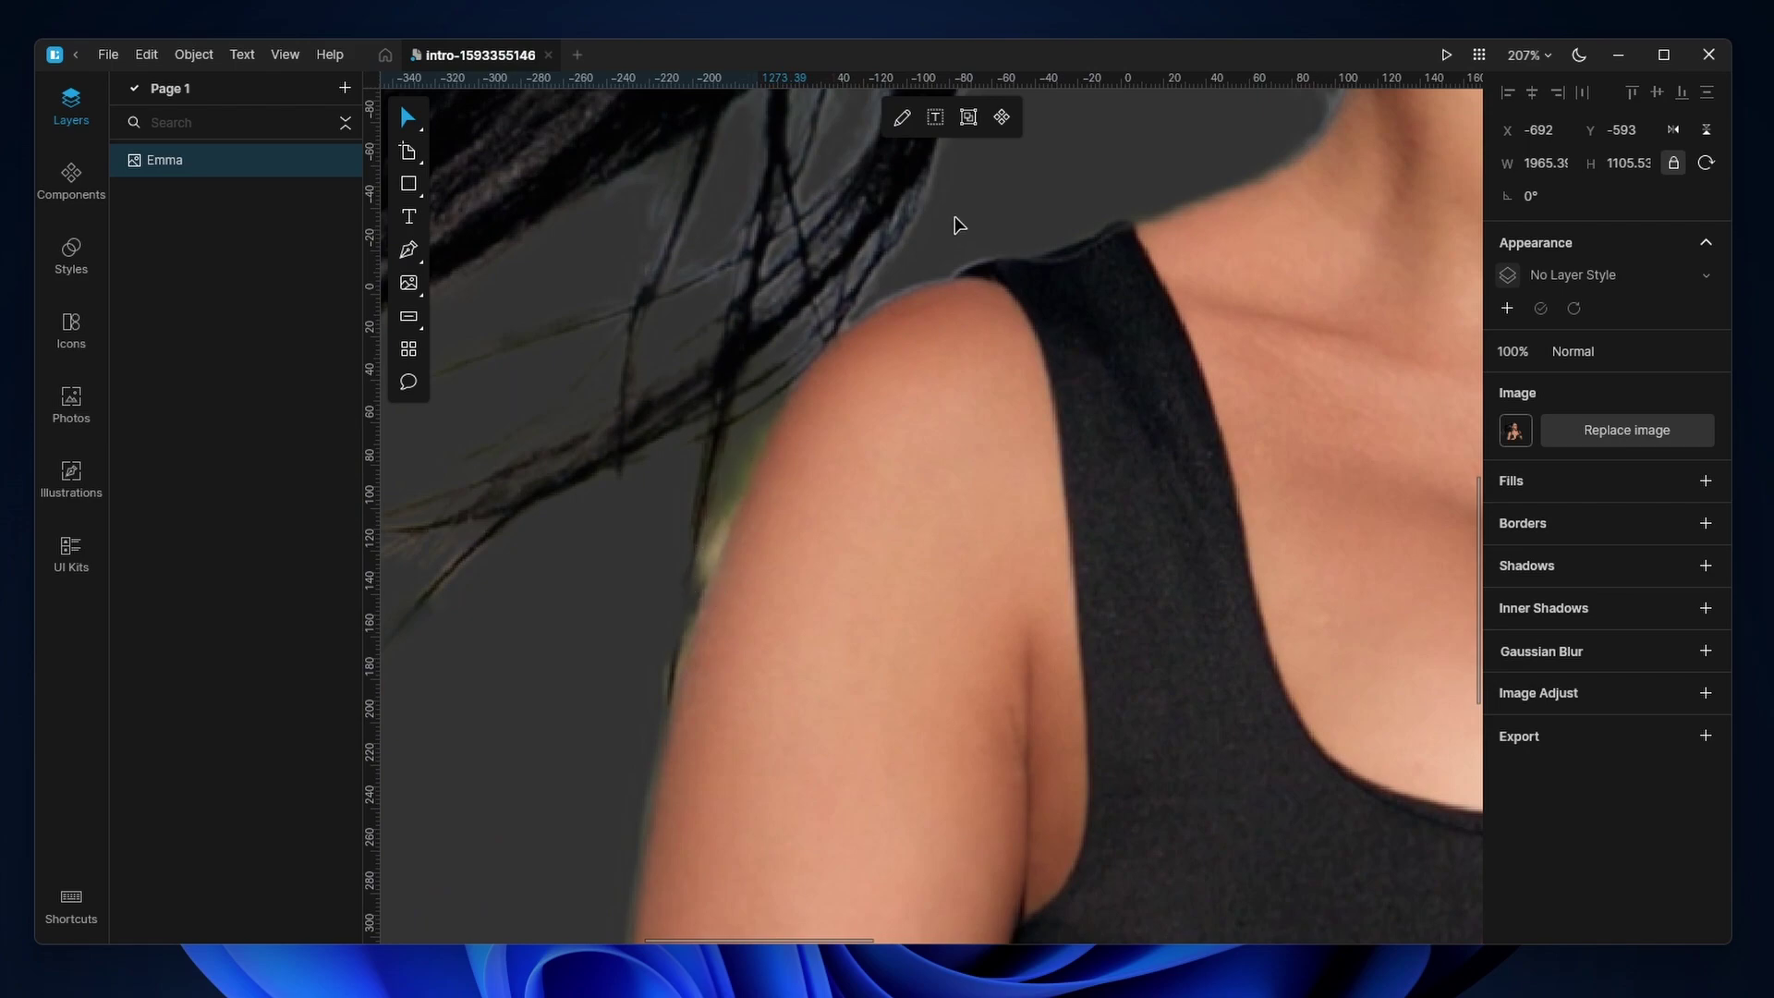
Open Emma's photo for editing its background removal from the floating toolbar.
click(901, 118)
scroll(955, 381, up, 1)
scroll(956, 380, down, 8)
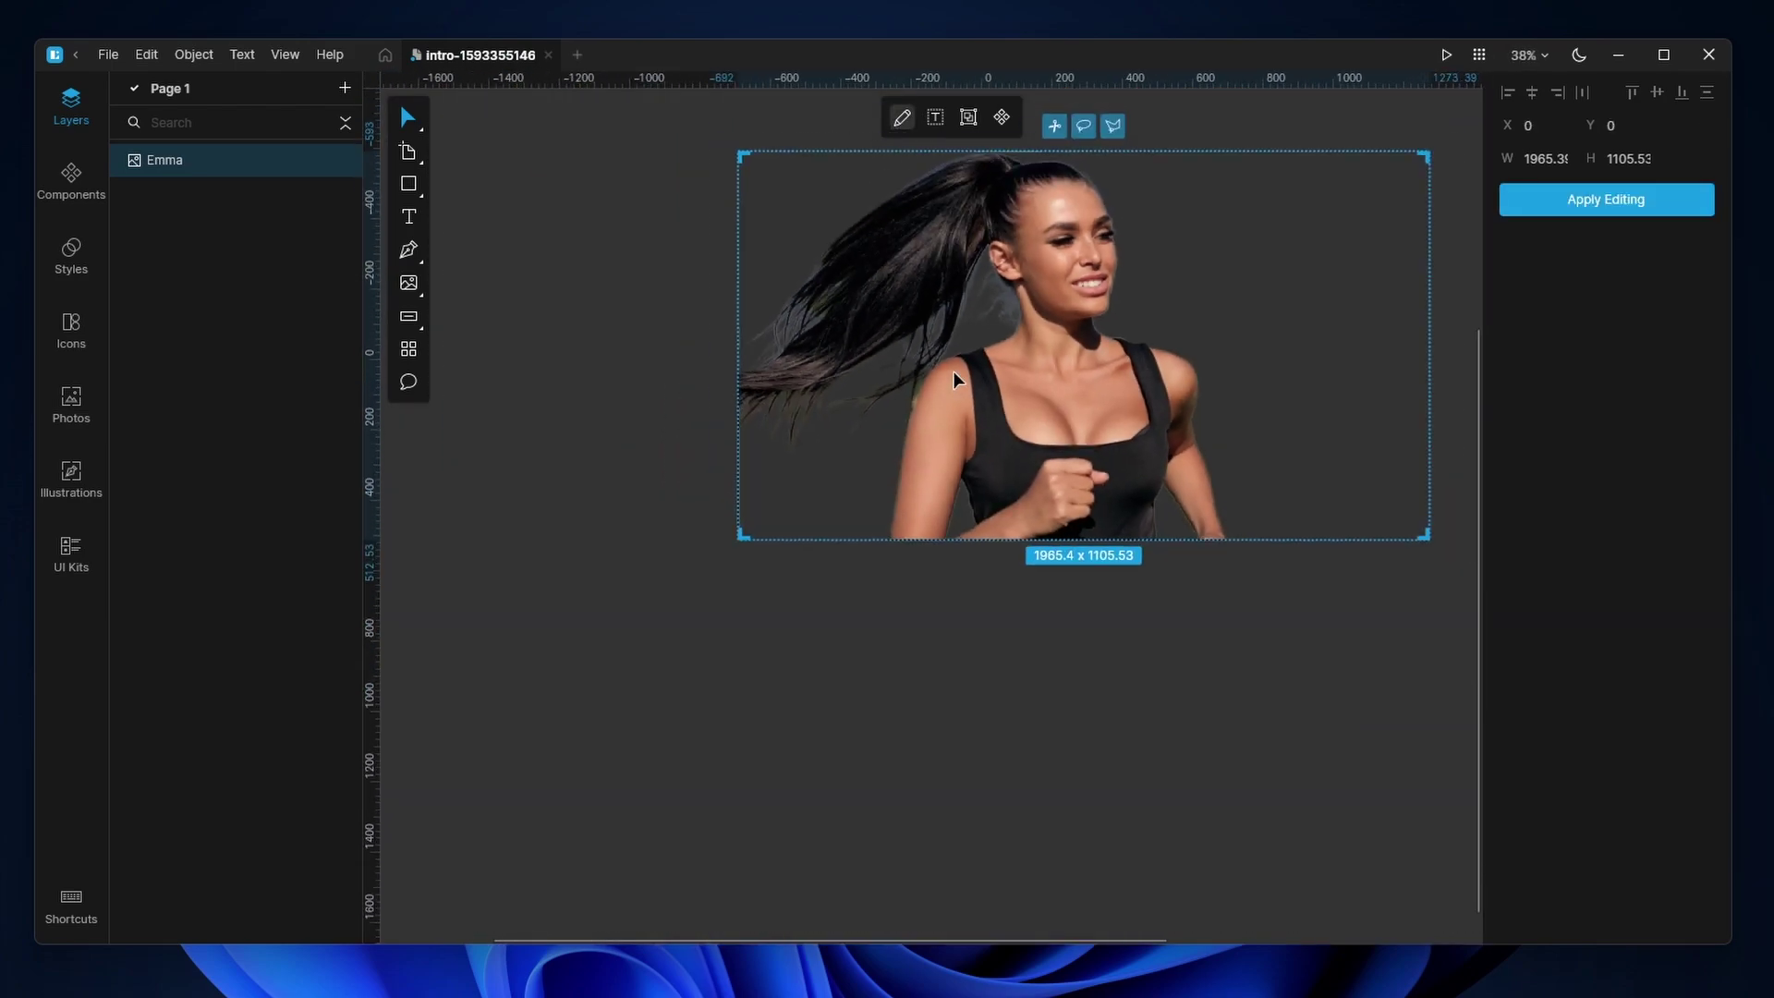
scroll(1026, 333, up, 3)
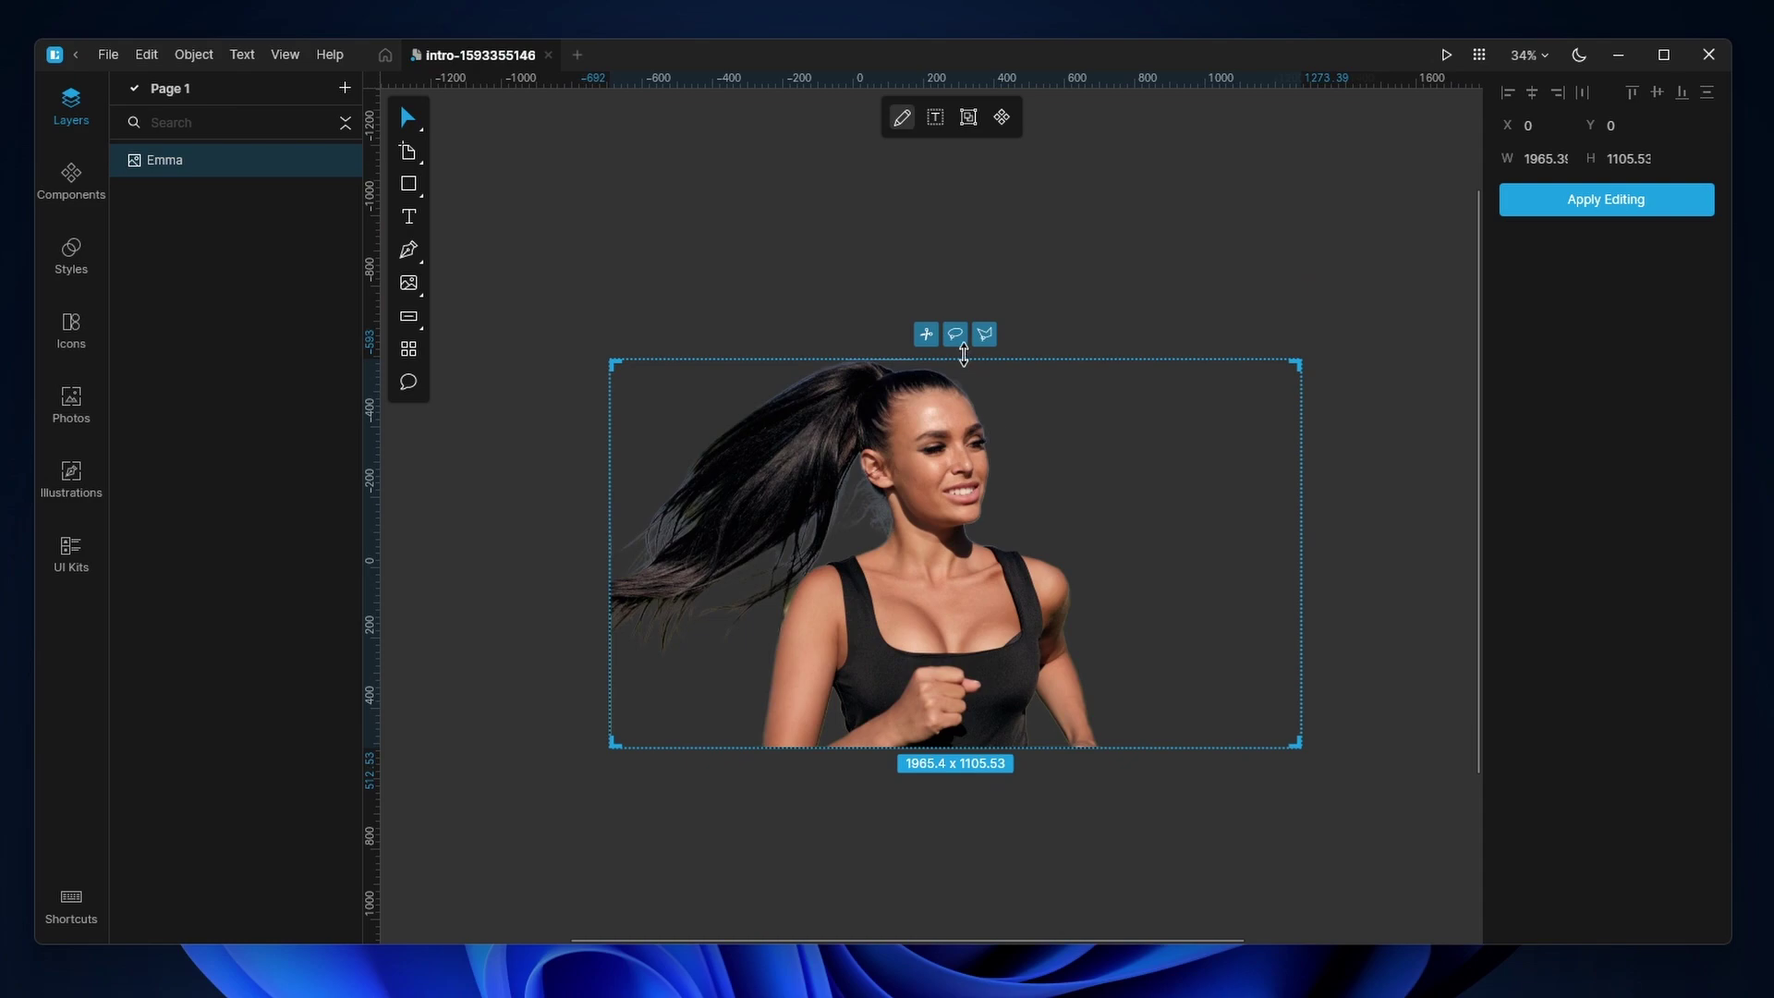
Draw a Pencil outline around Emma's green shoulder fringe, then delete that Vector.
click(954, 335)
scroll(784, 589, up, 8)
scroll(782, 590, up, 5)
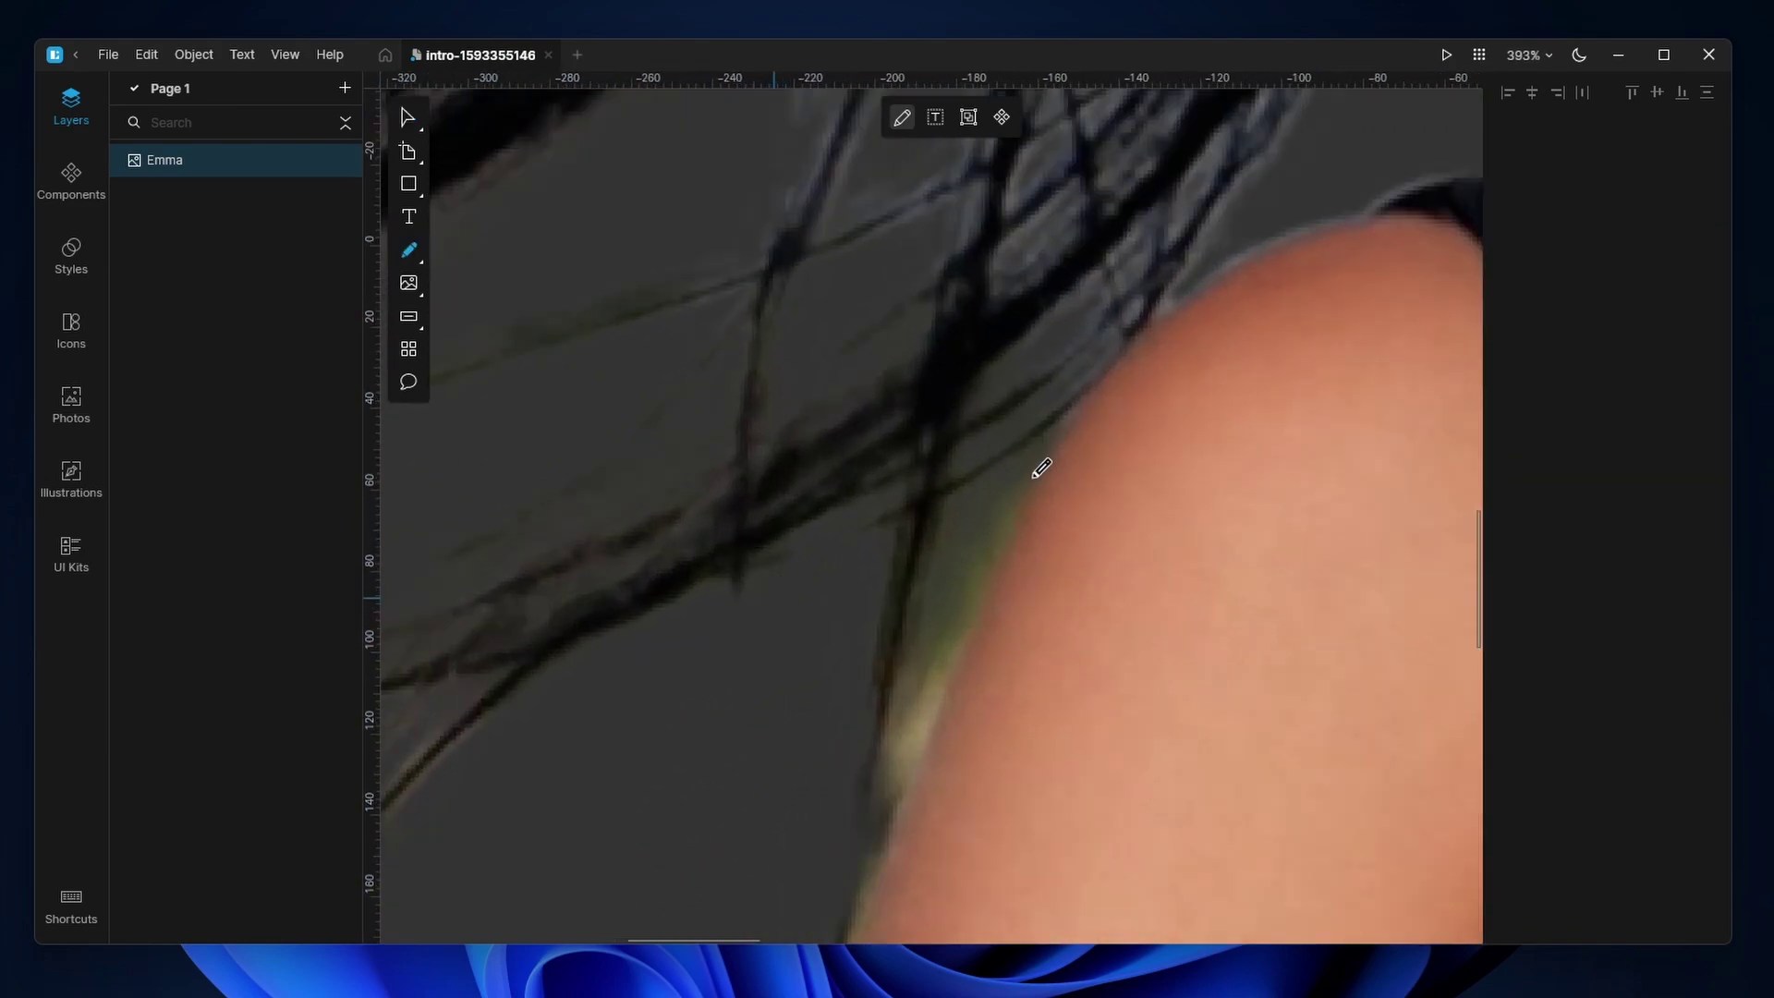
drag(1044, 455, 1033, 484)
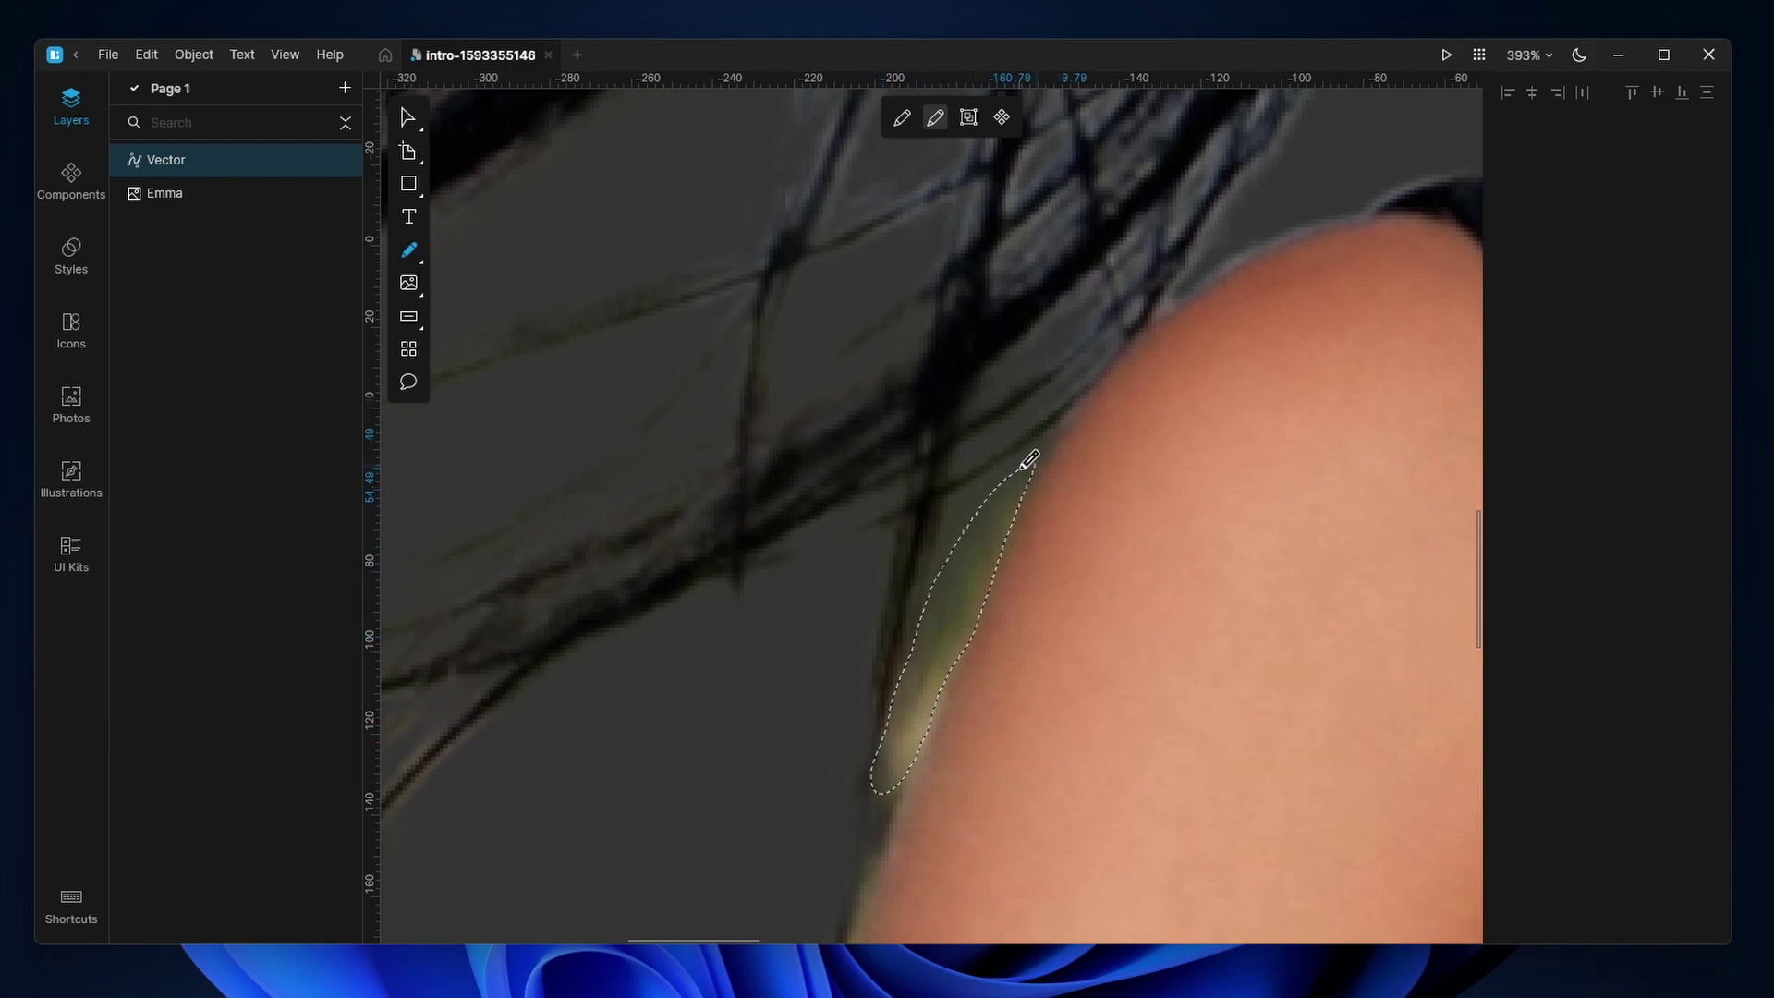
key(Escape)
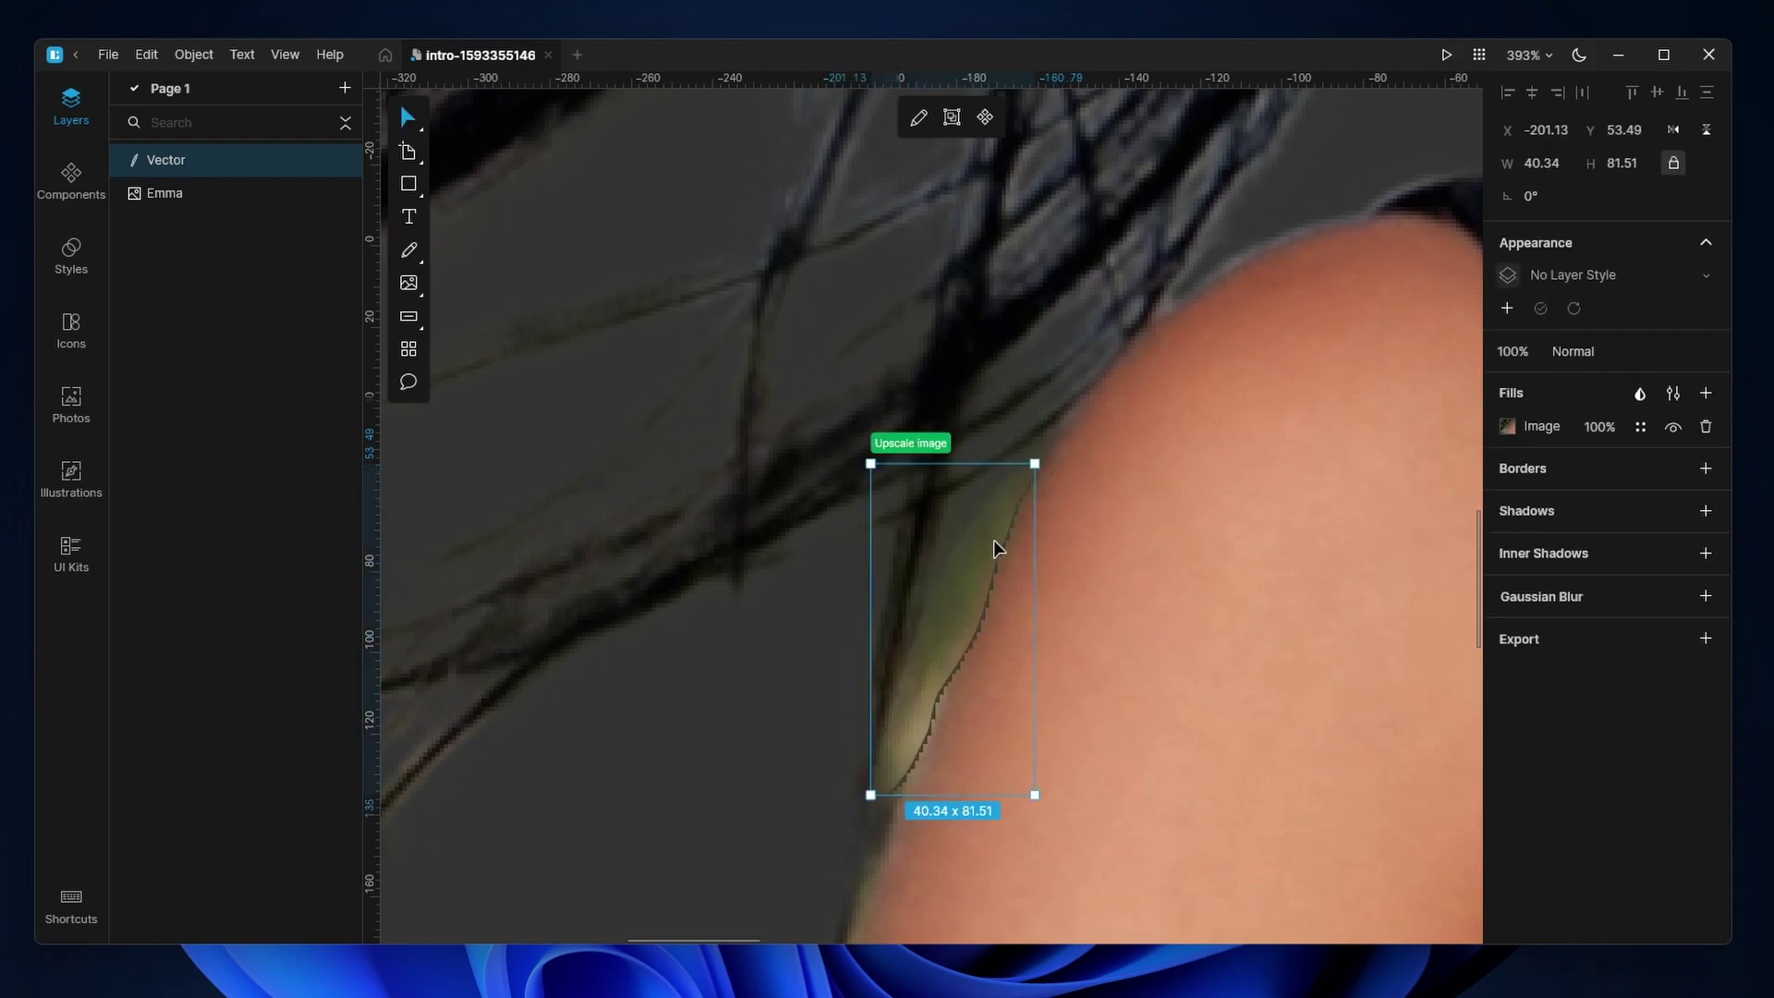
scroll(948, 649, down, 1)
scroll(949, 649, down, 3)
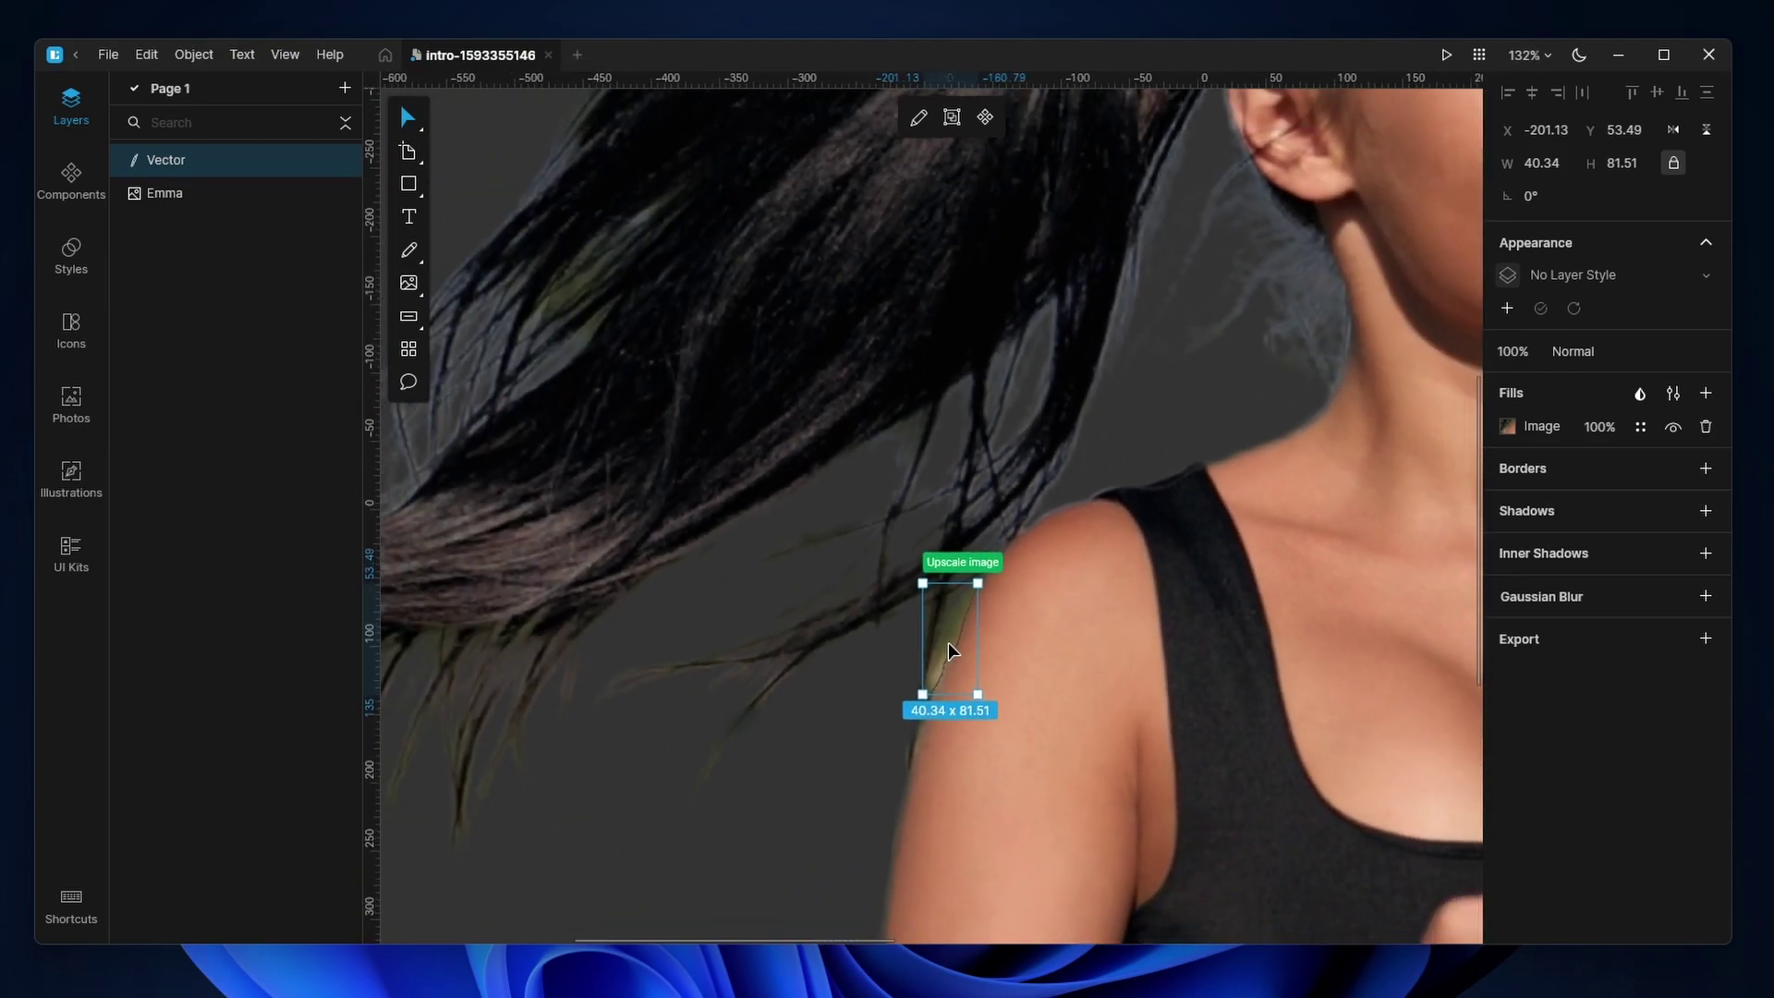
scroll(948, 650, down, 2)
scroll(949, 649, up, 2)
right_click(948, 642)
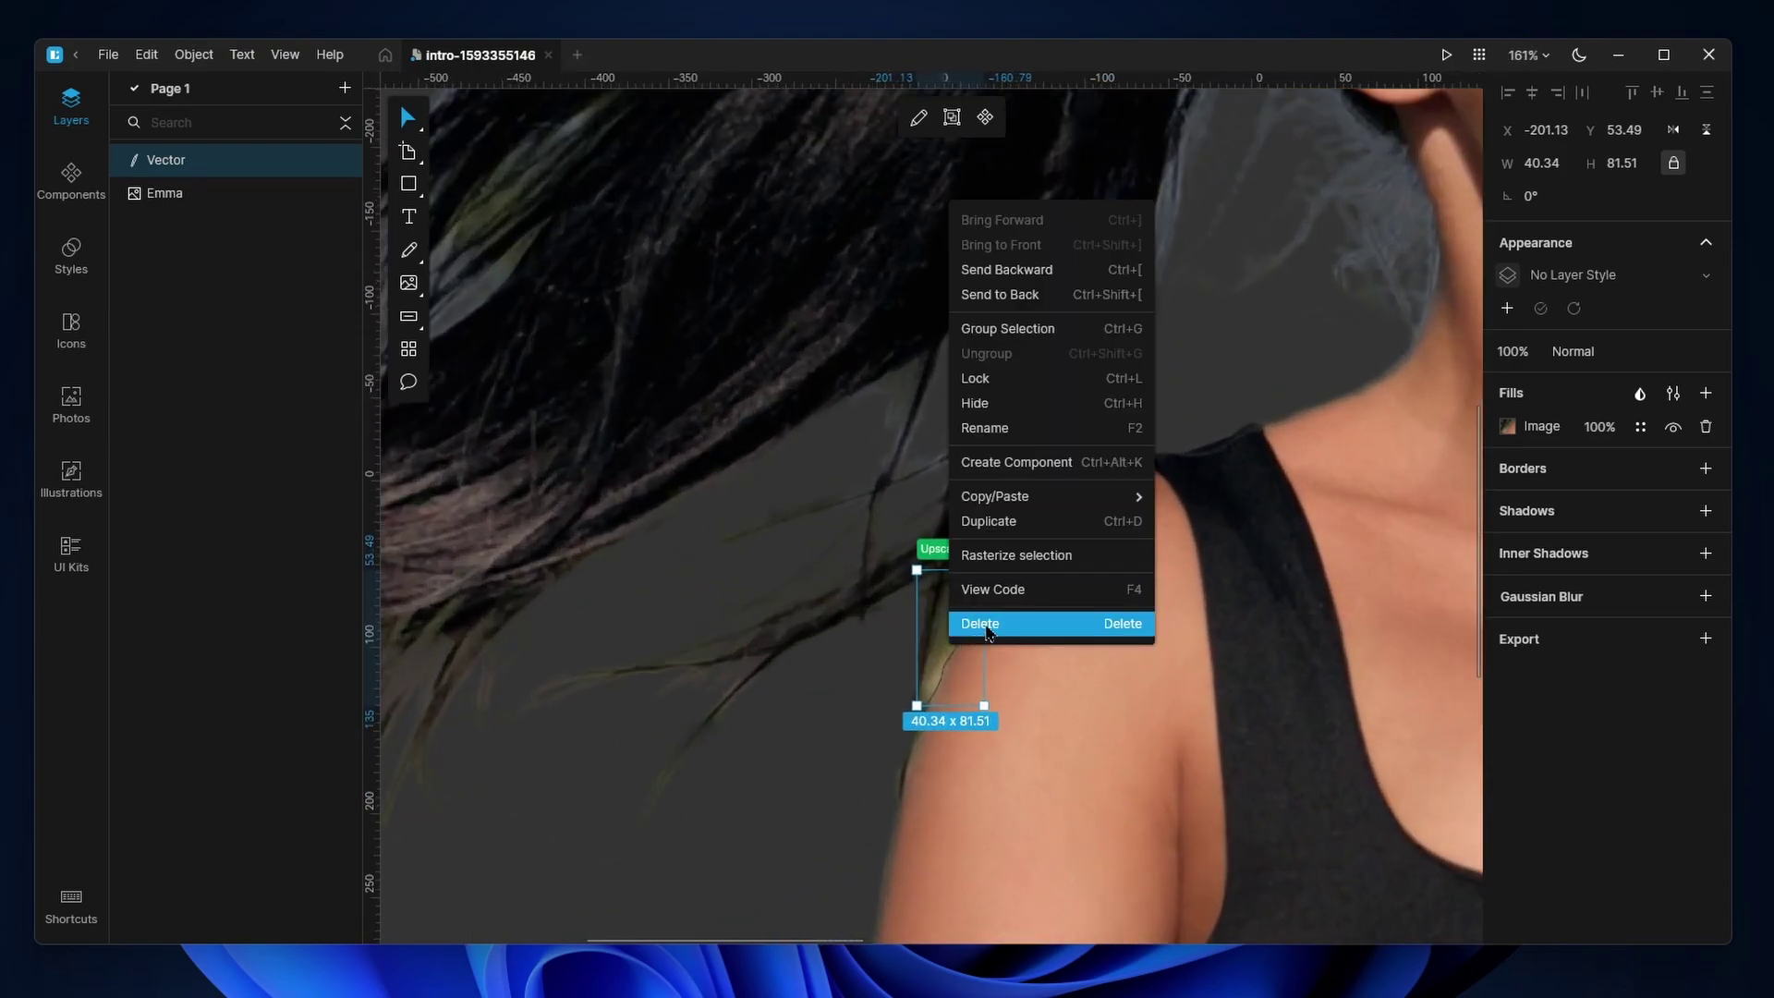
click(1068, 626)
scroll(1021, 651, down, 2)
scroll(978, 651, down, 2)
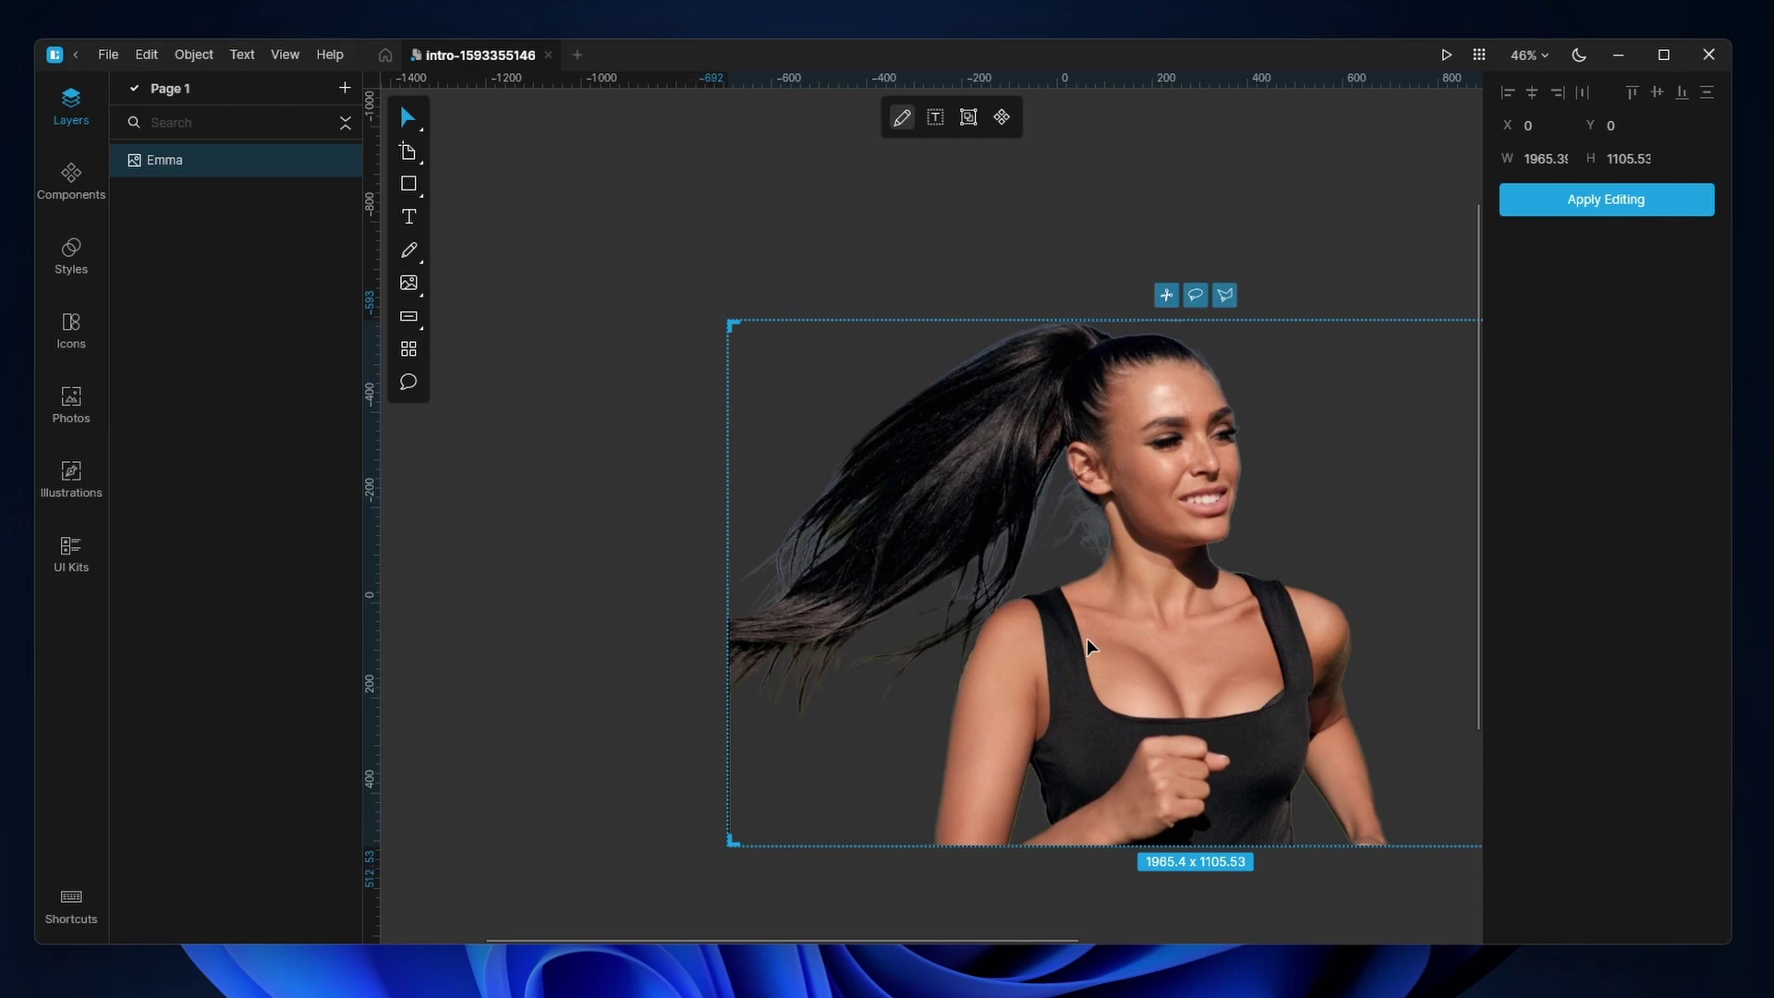
scroll(957, 582, up, 1)
scroll(949, 615, up, 1)
scroll(948, 615, down, 2)
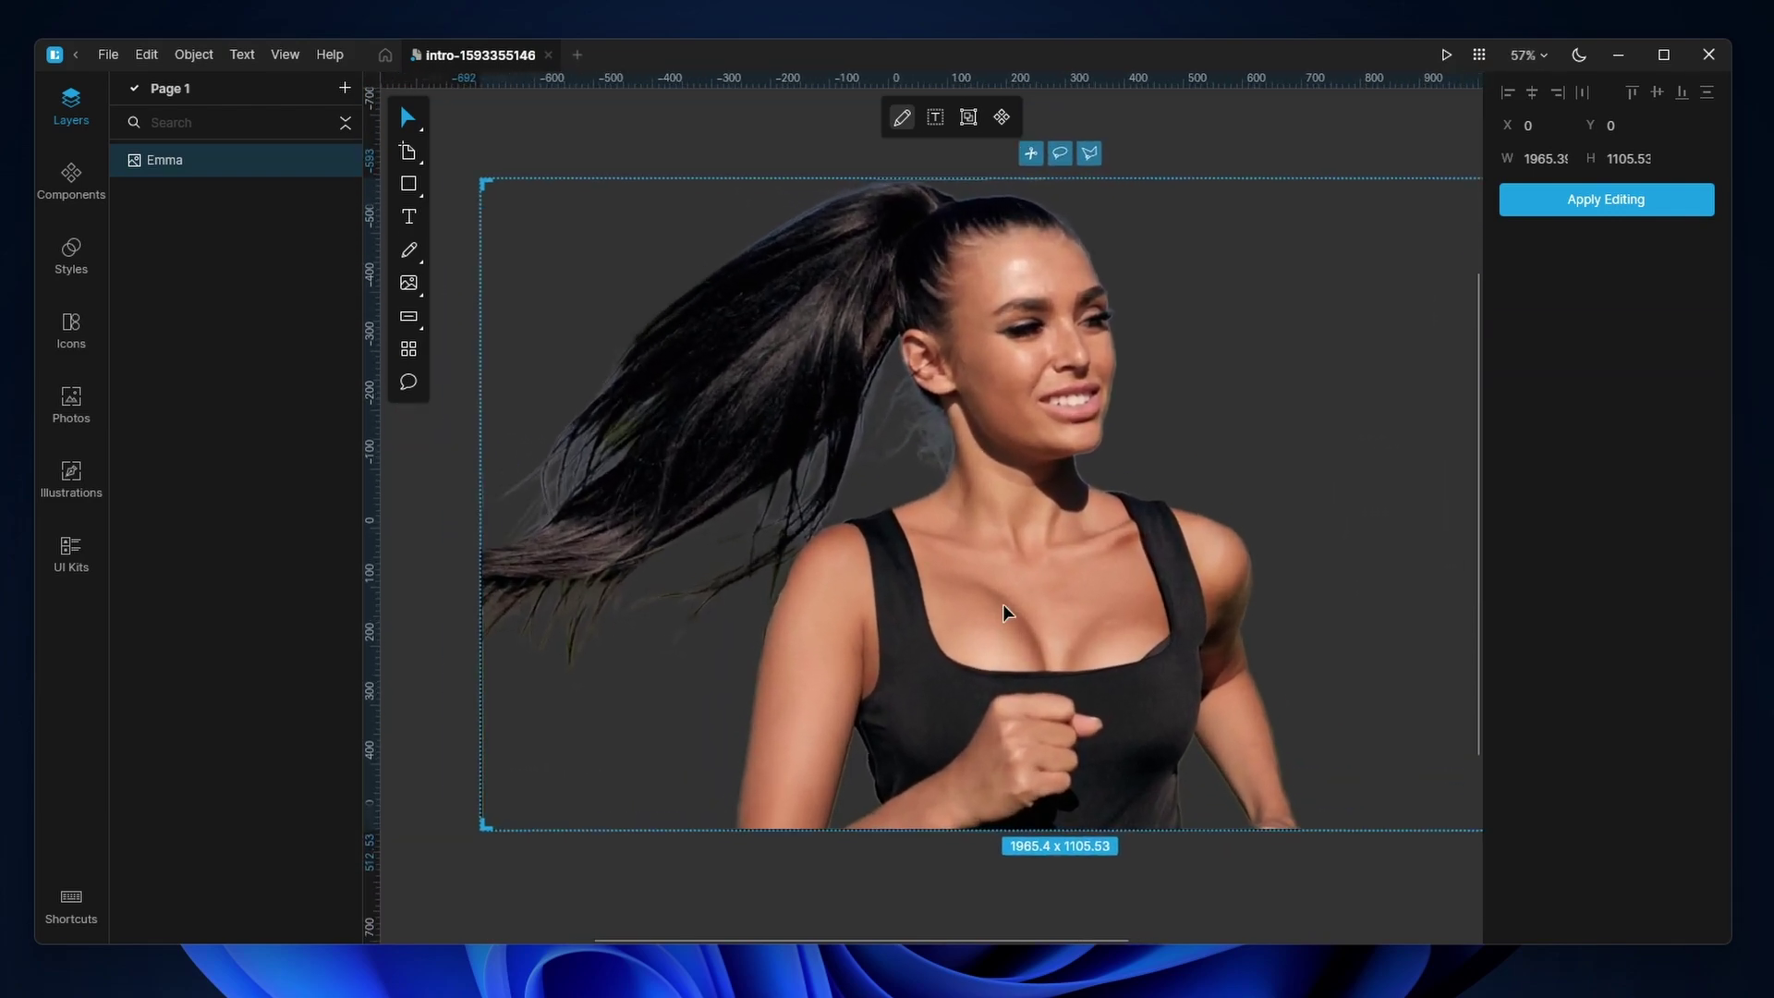
scroll(971, 611, up, 1)
scroll(1034, 607, down, 2)
scroll(918, 612, up, 1)
scroll(918, 610, up, 1)
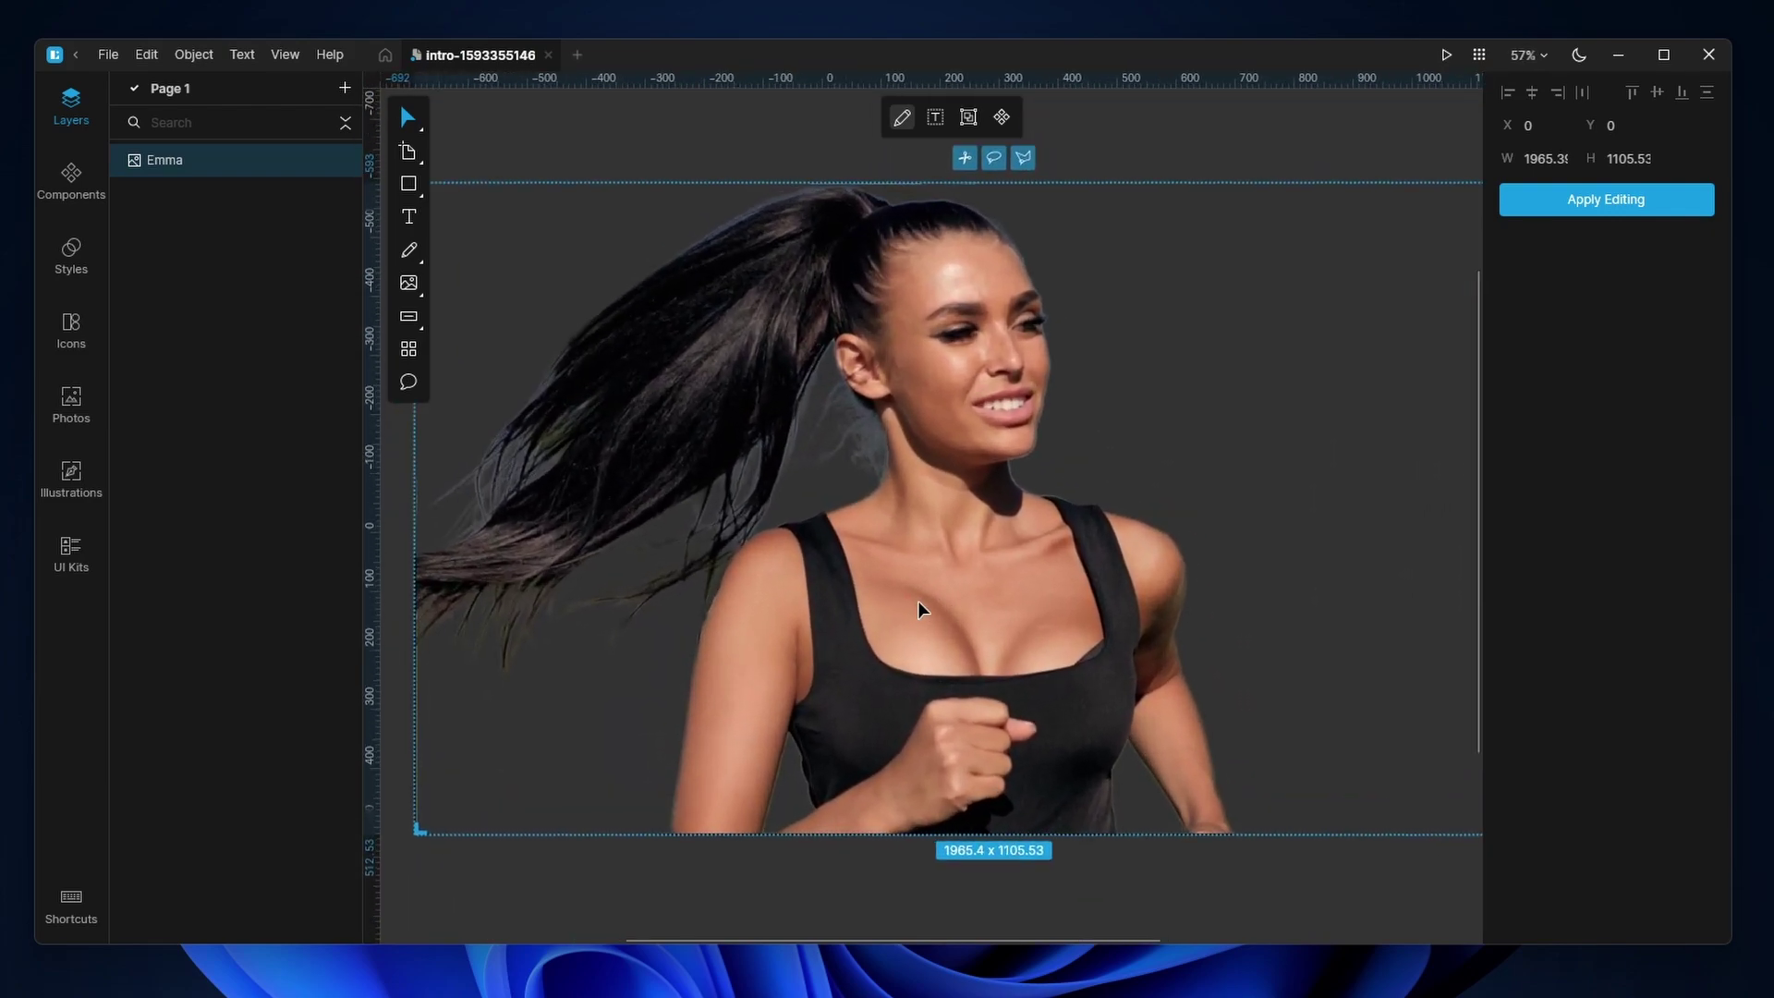
scroll(929, 527, down, 1)
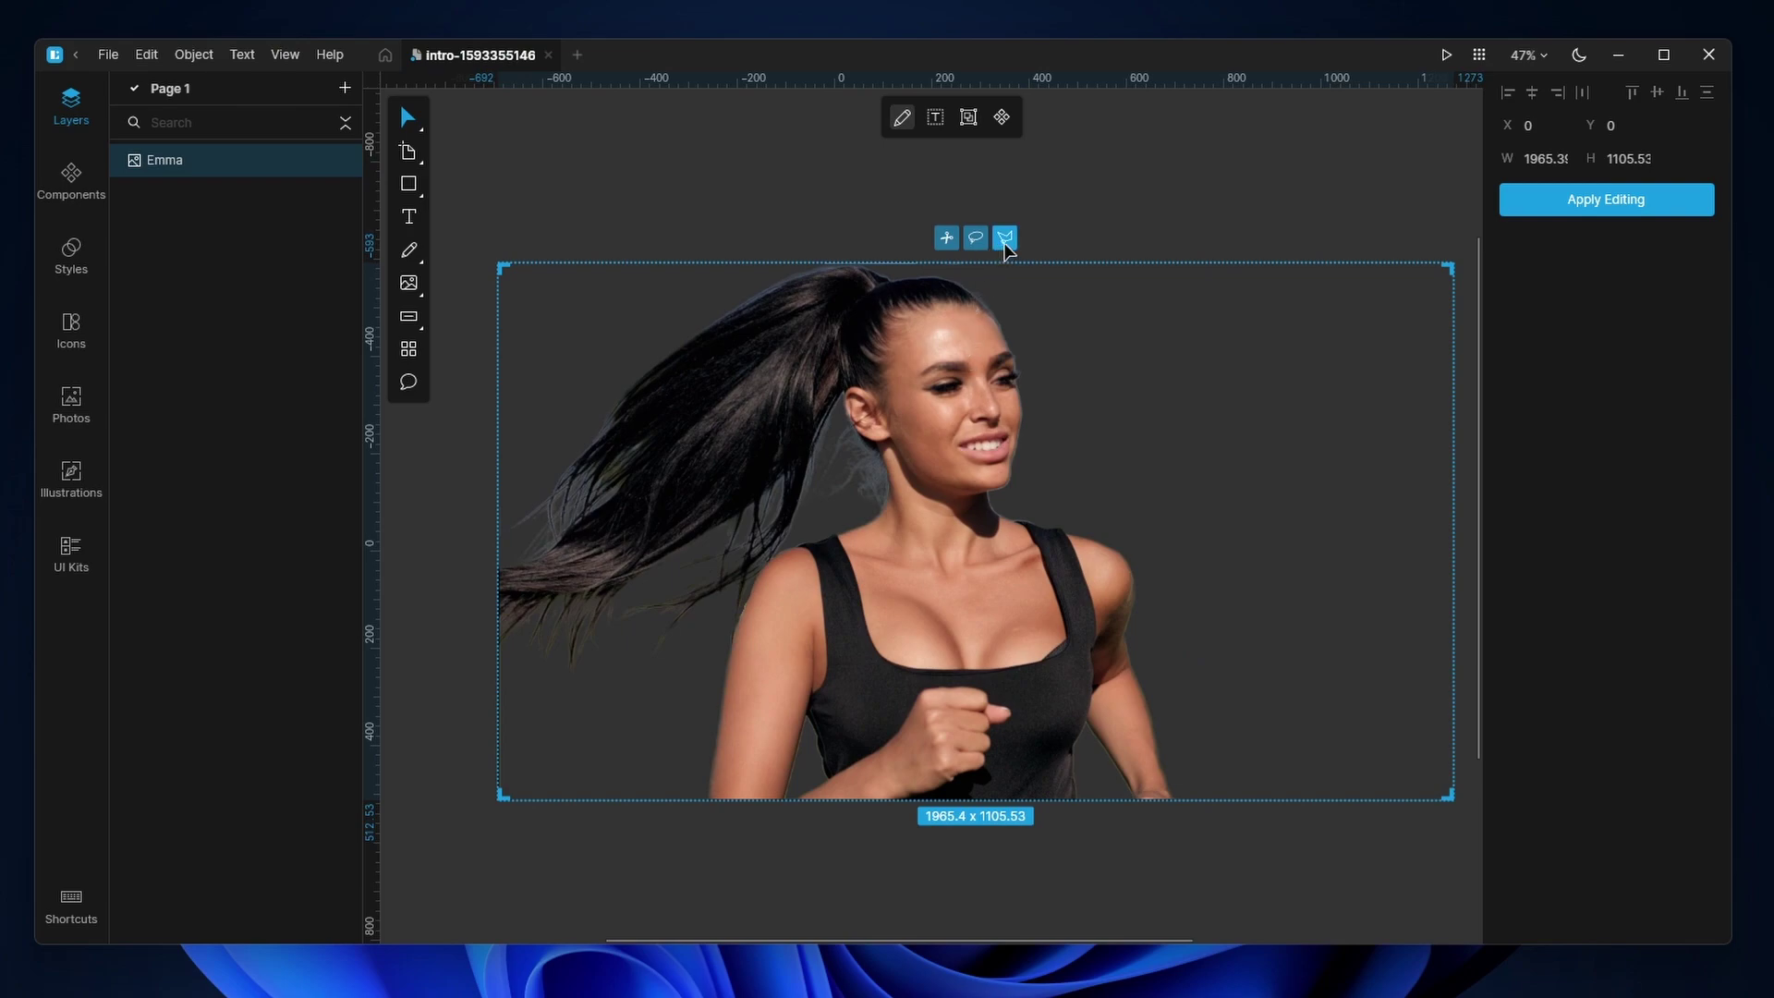
Exit image editing and save the cut-out via File > Export as Emma.png in Lunacy pics.
click(1629, 206)
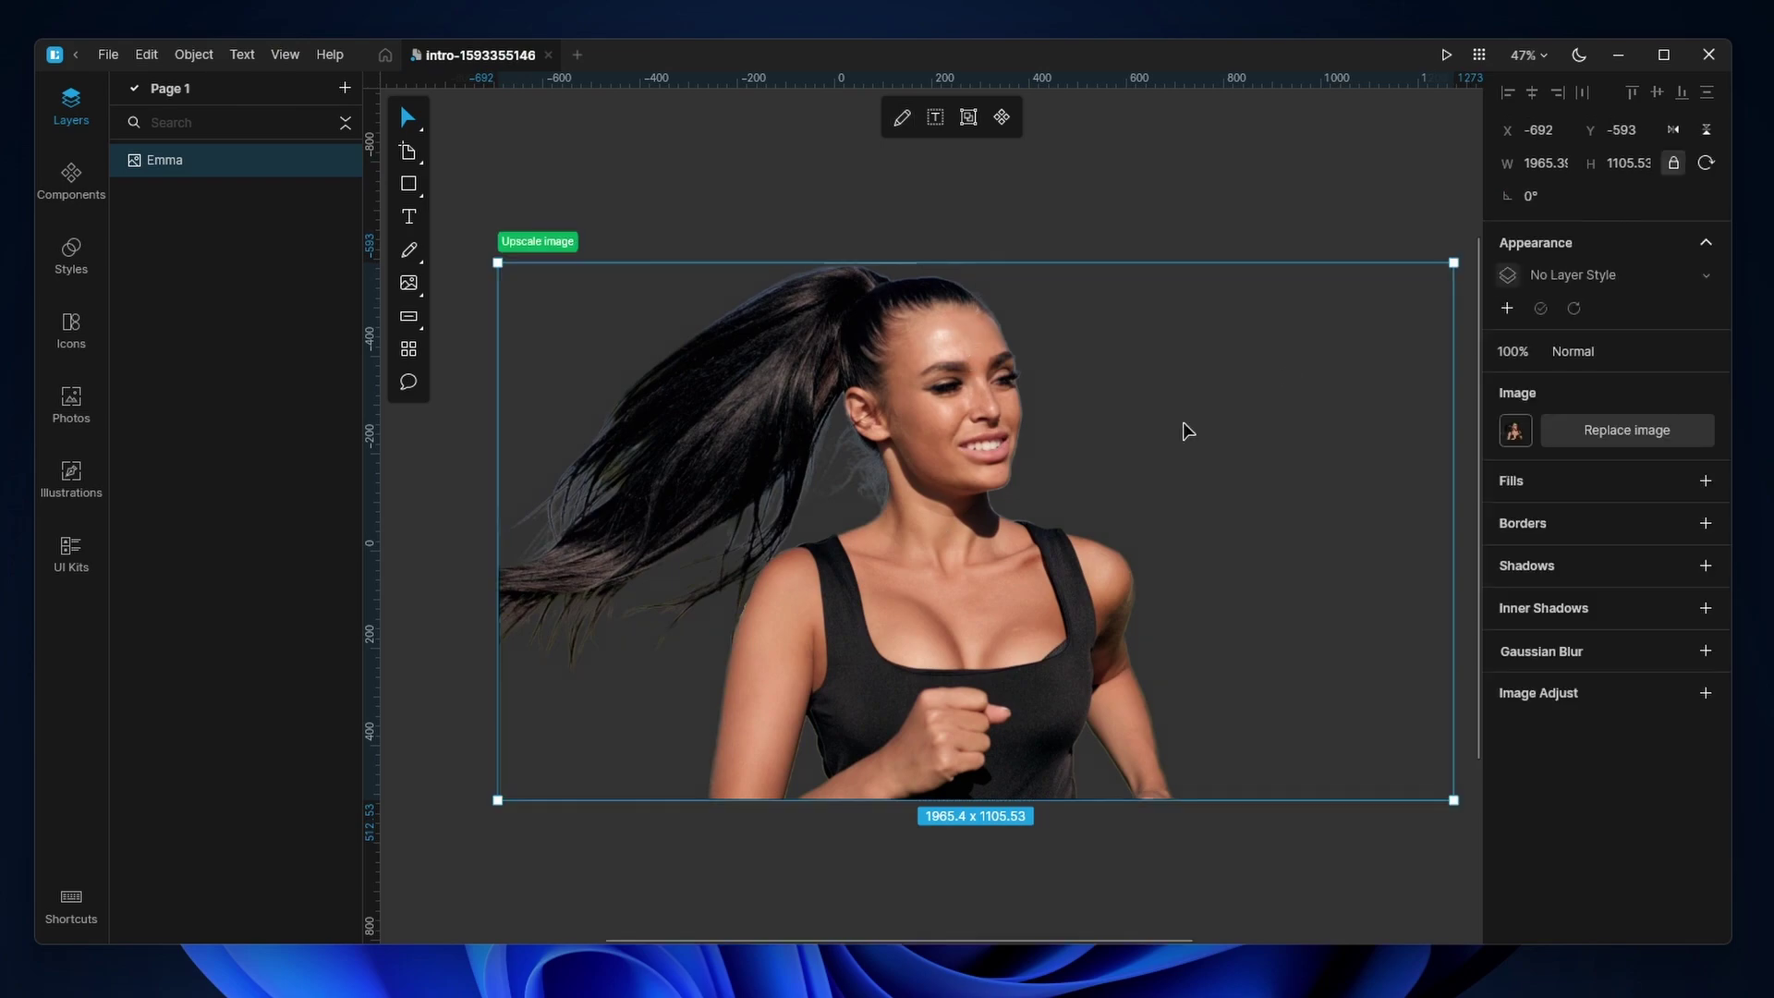
click(108, 54)
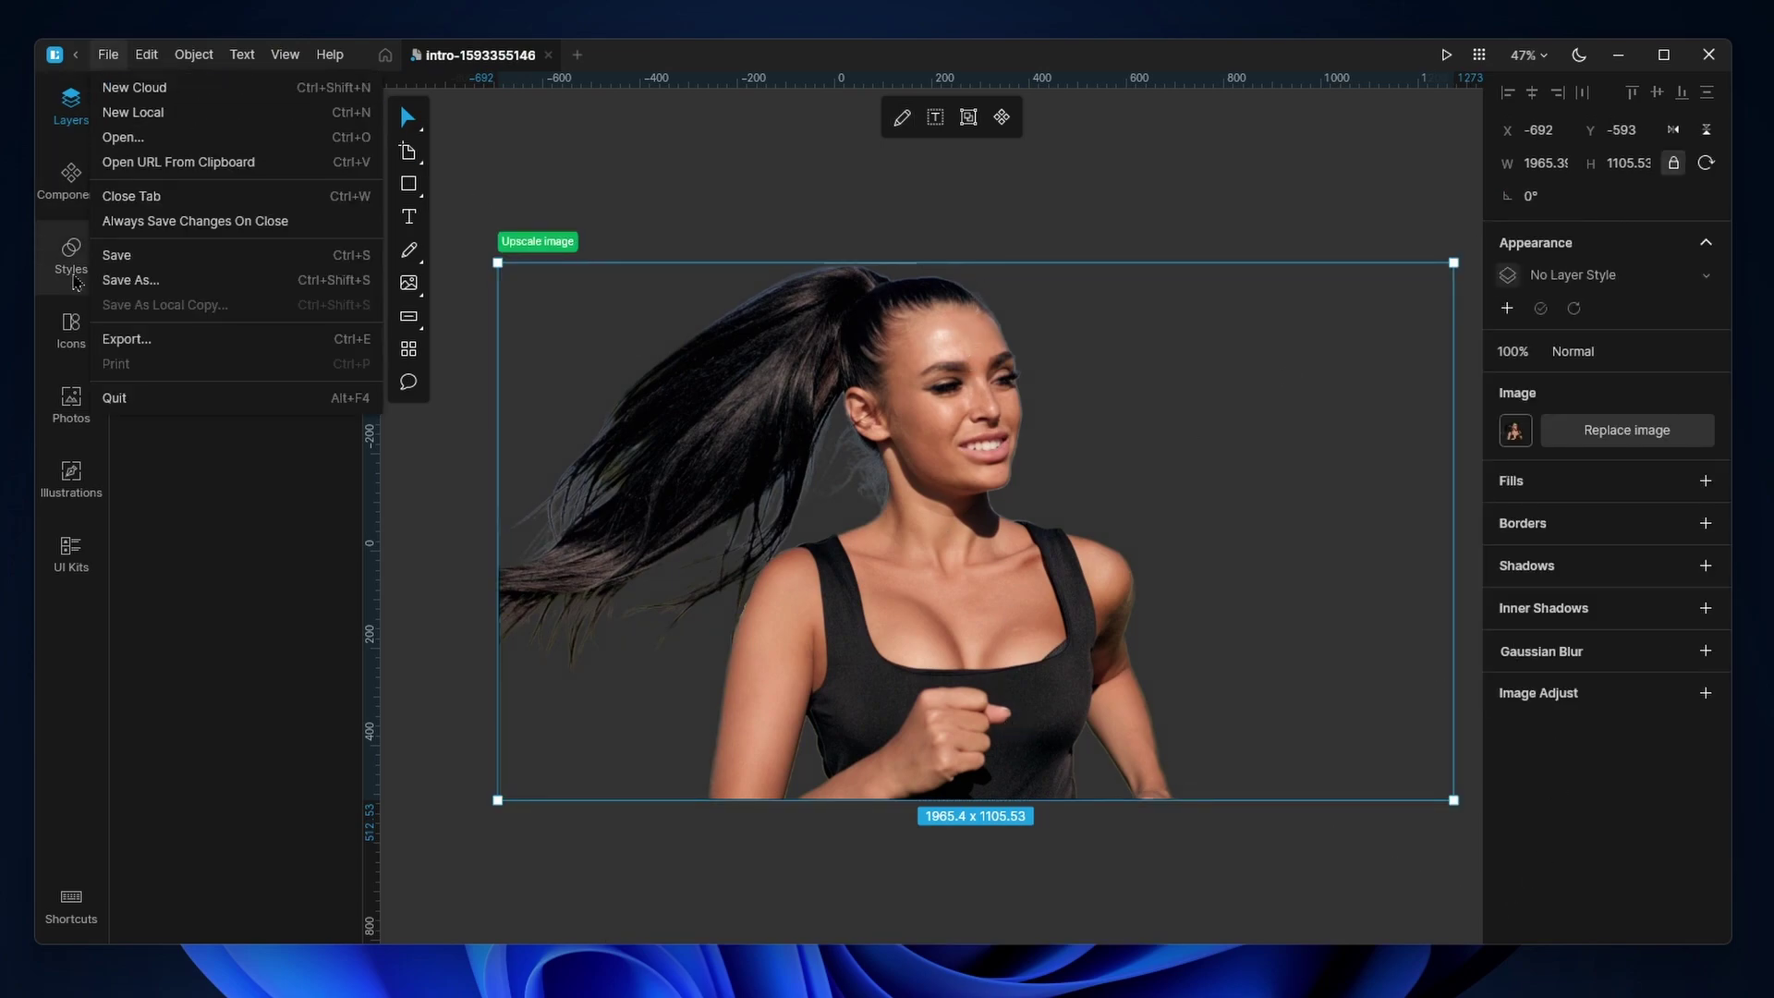
click(140, 338)
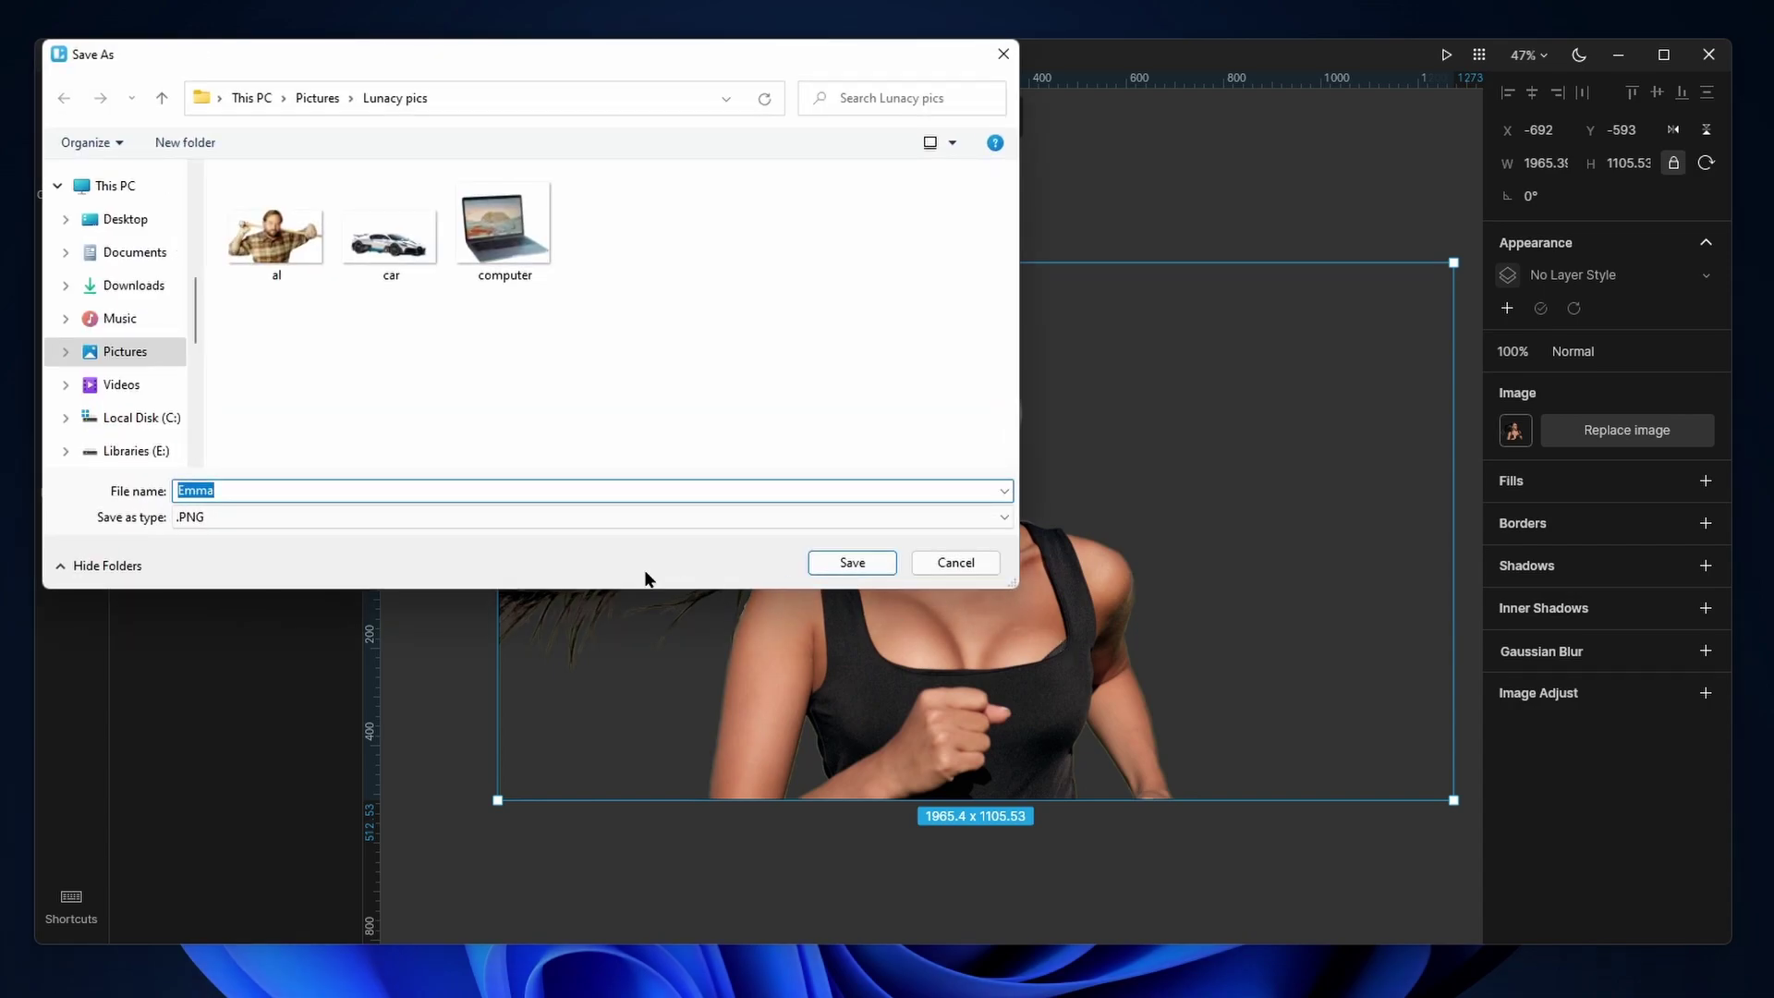
click(824, 563)
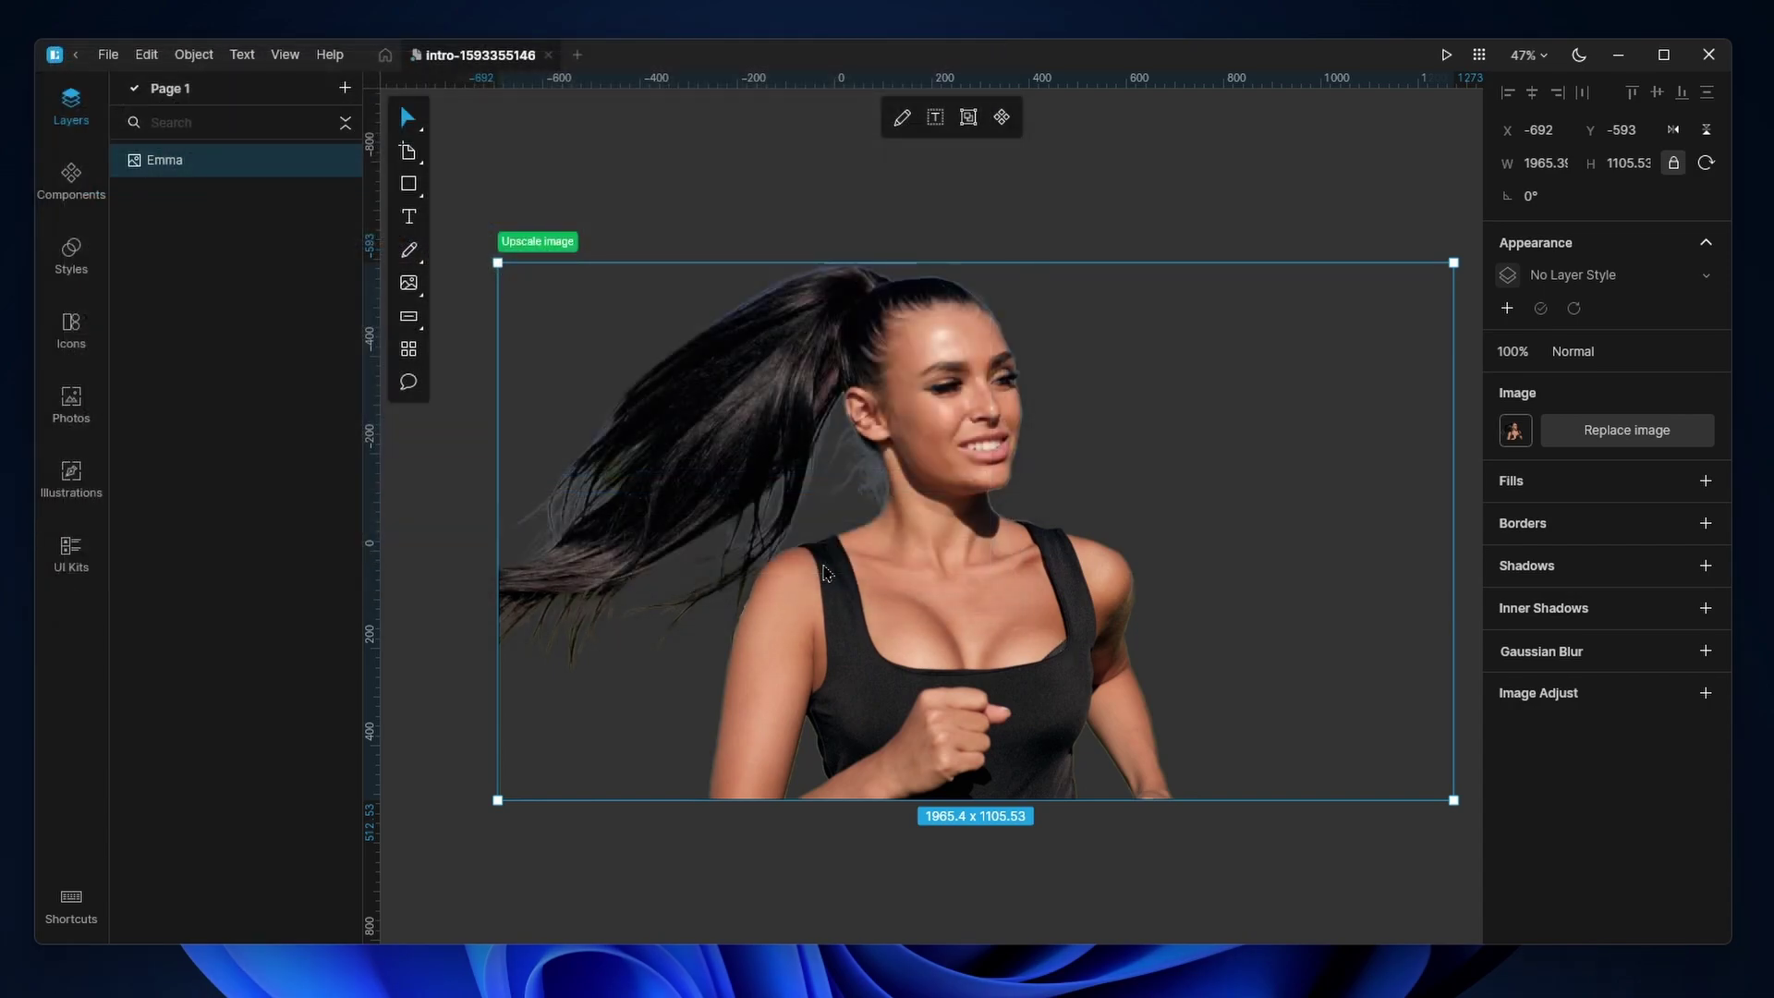
Hide the original Emma.png layer in the Affinity collage, toggling the cut-out to compare.
click(971, 942)
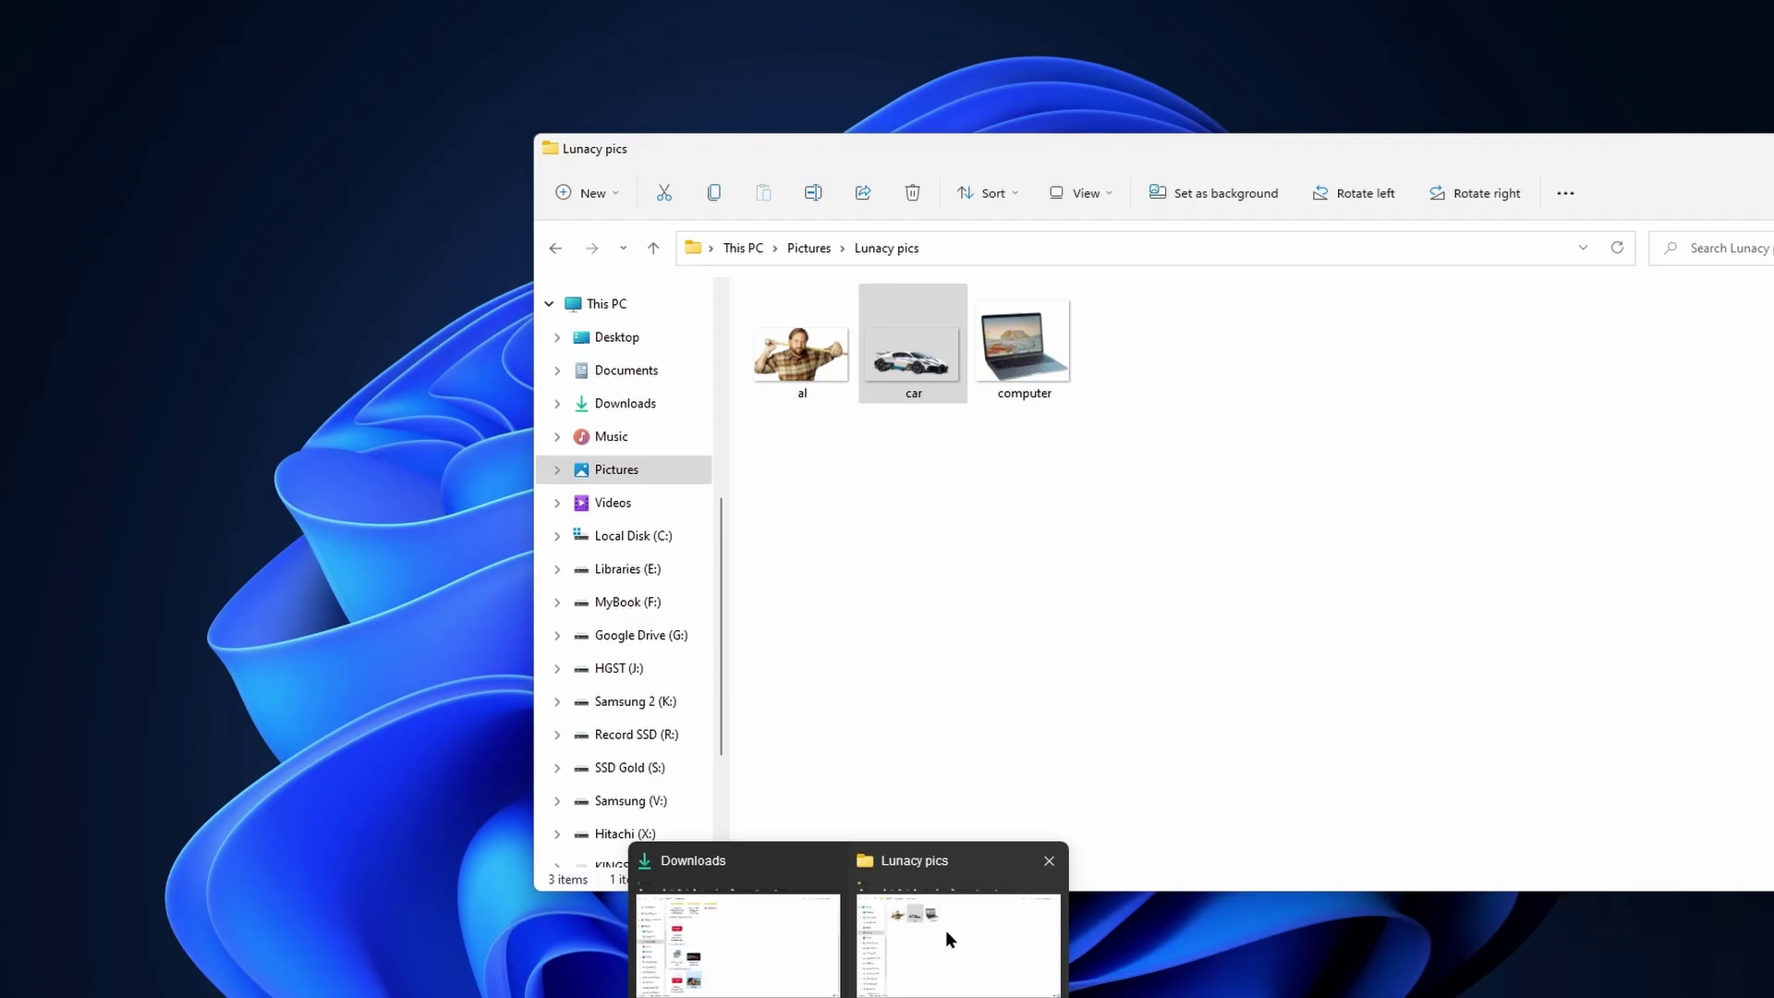
click(945, 930)
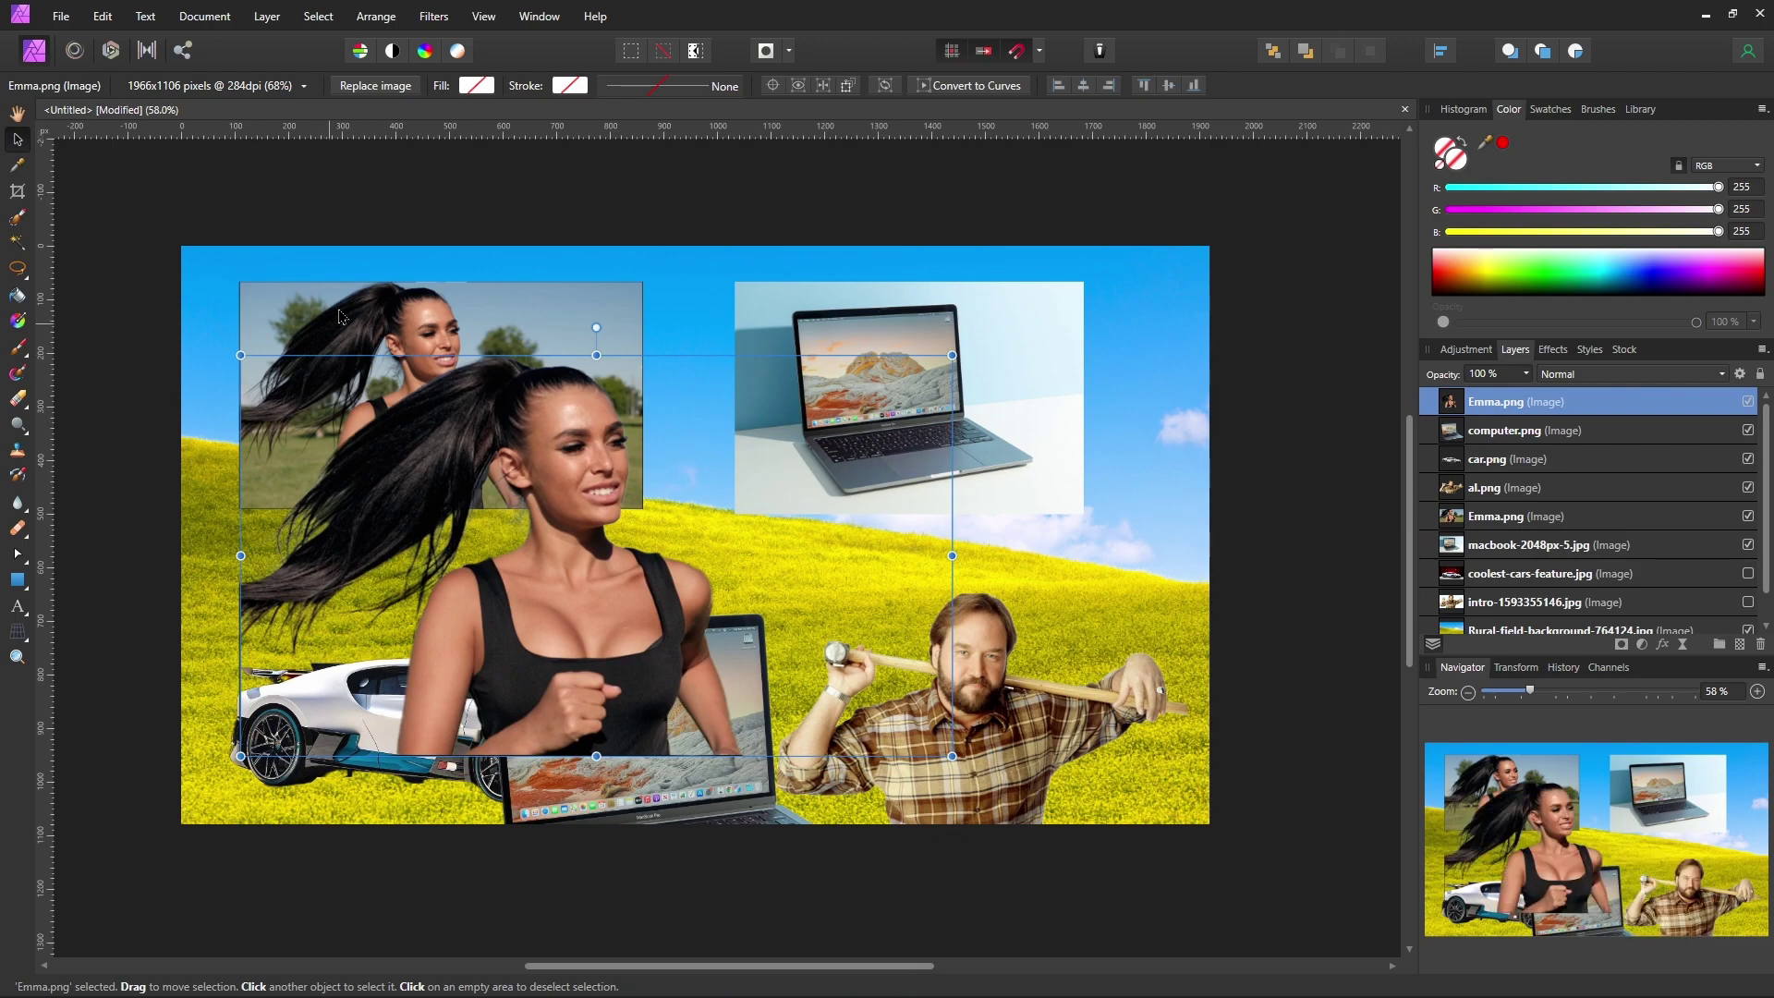
click(339, 317)
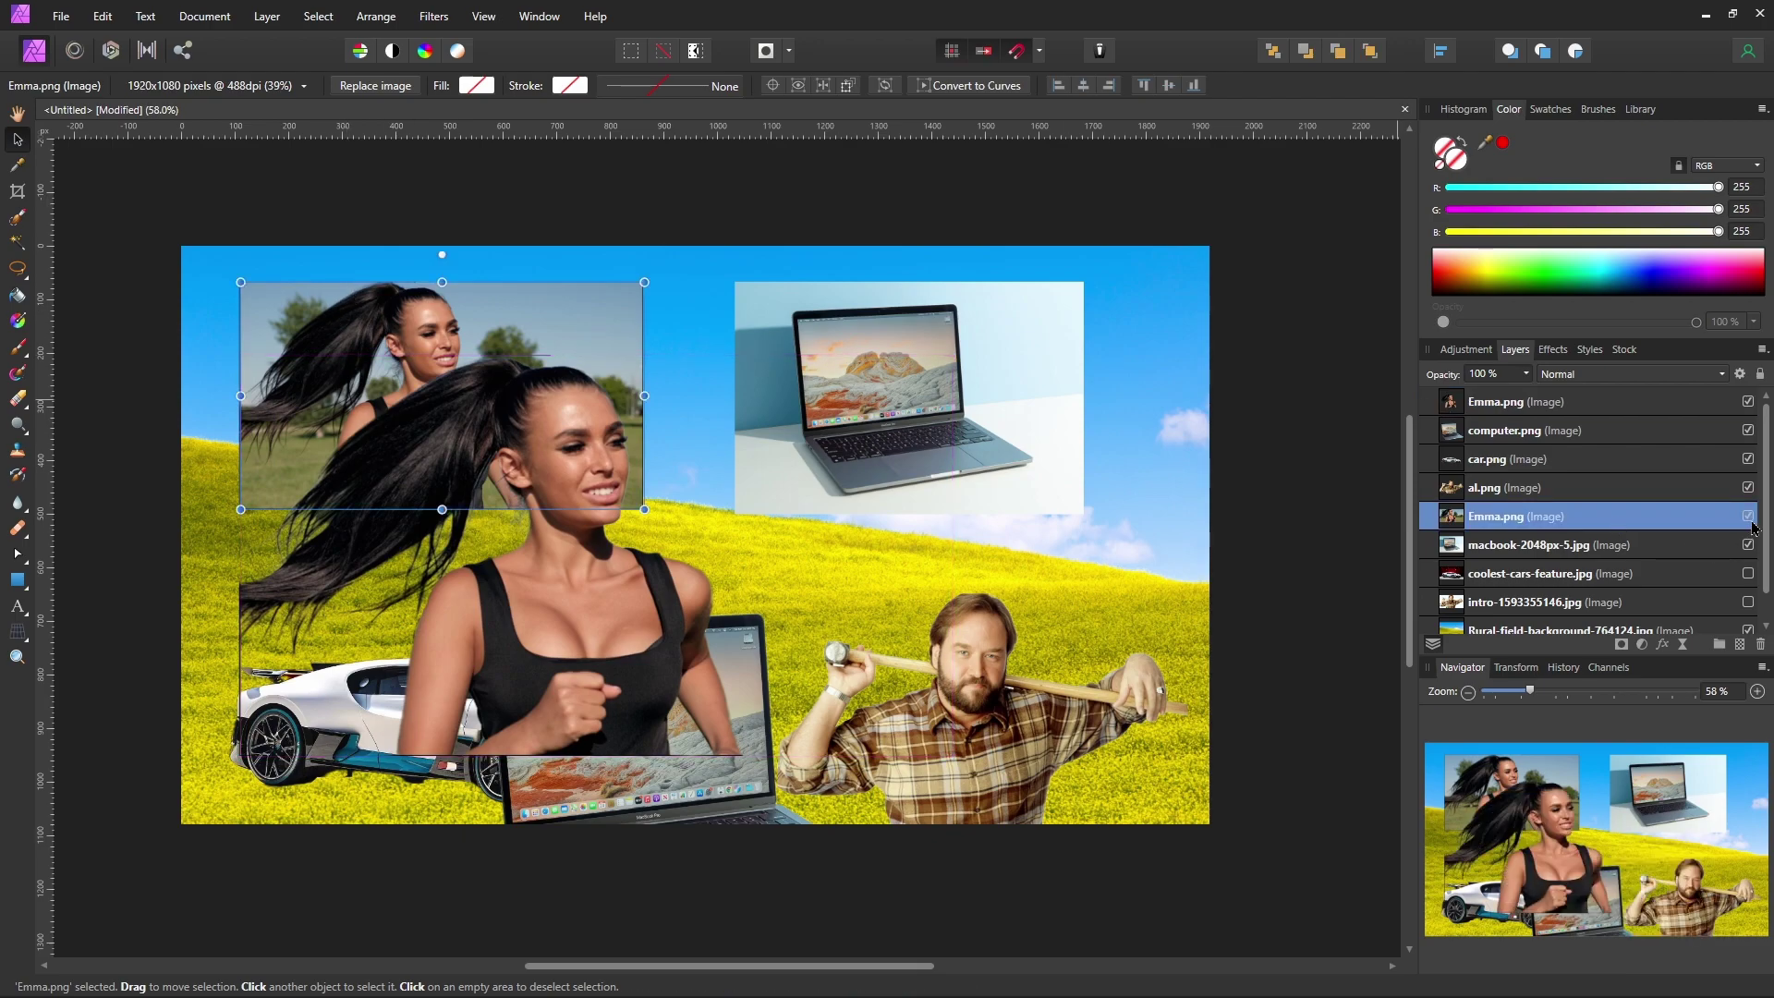
click(1747, 518)
click(1730, 402)
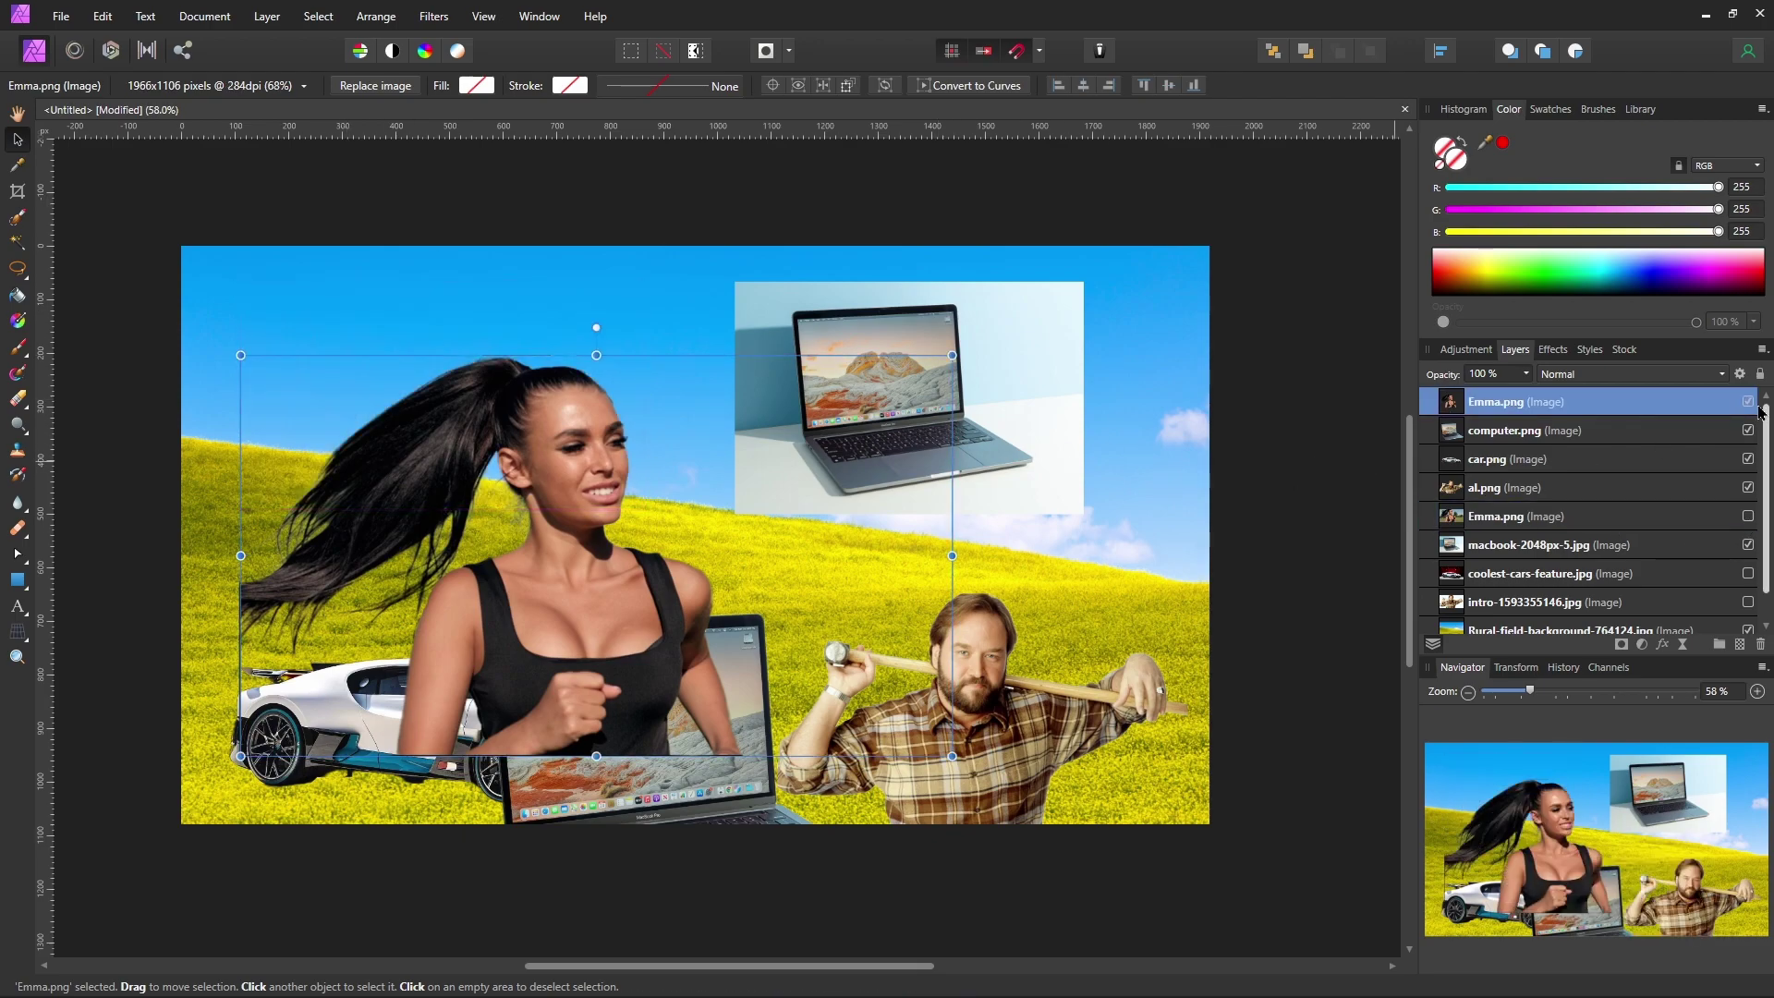
click(1748, 402)
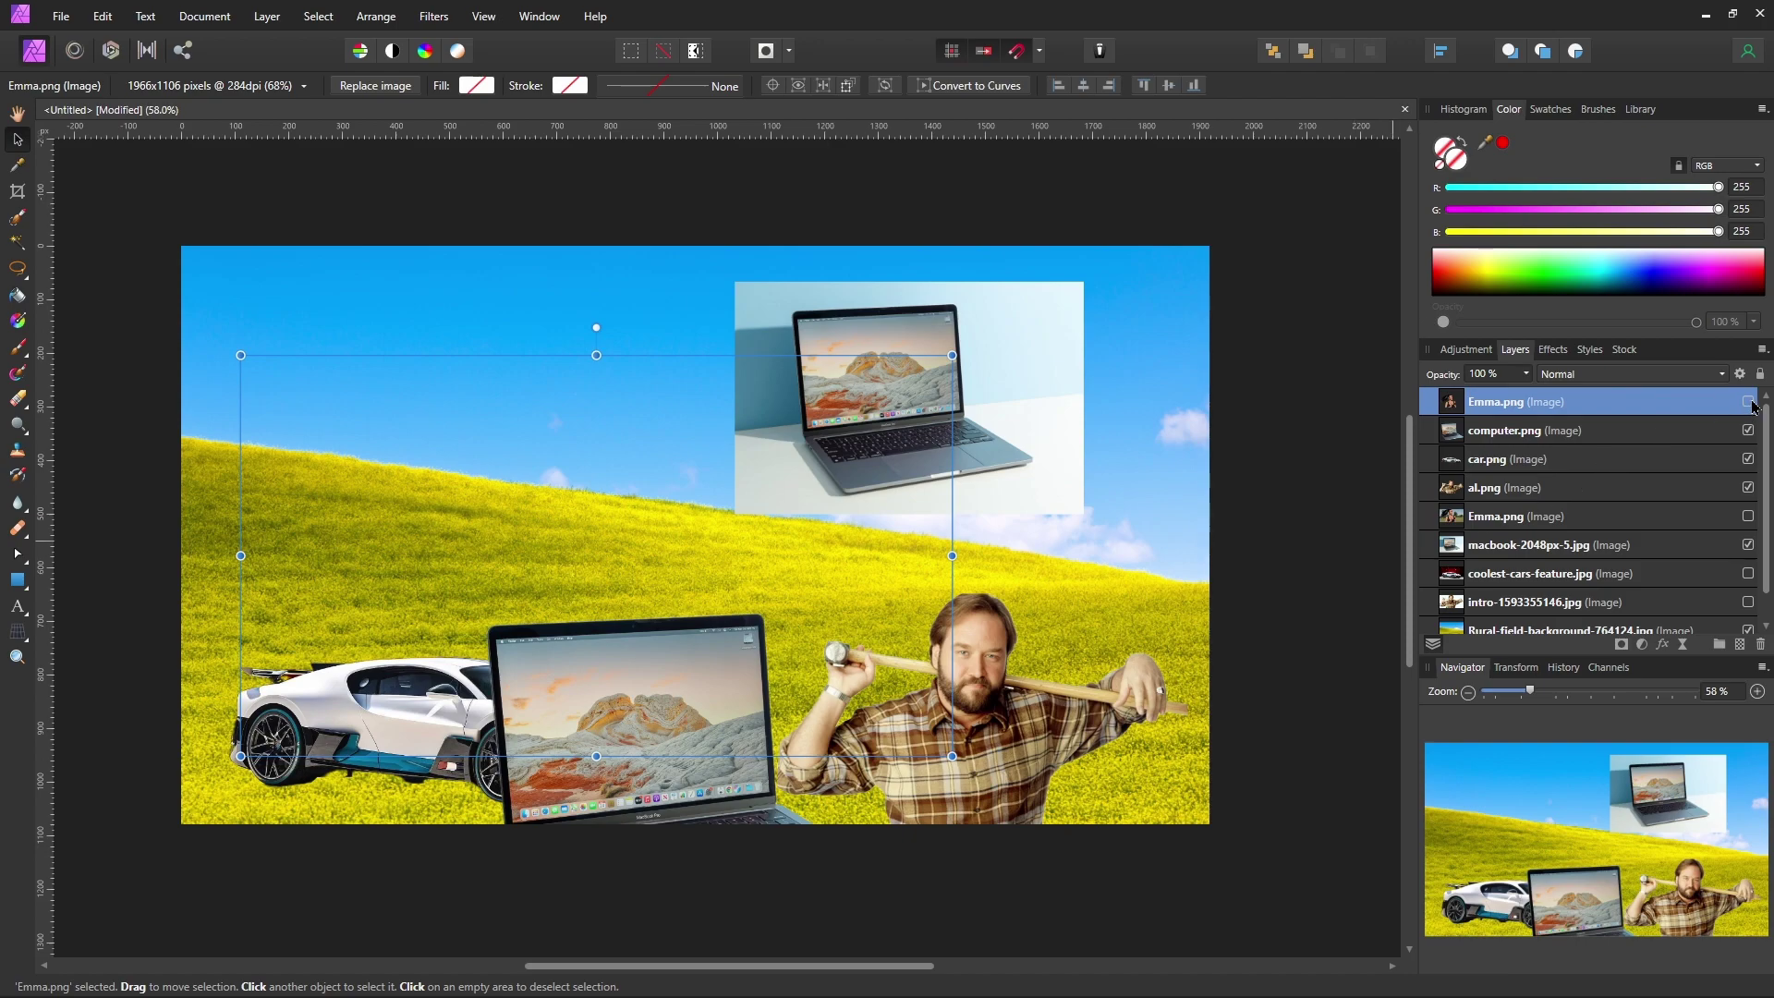
click(1748, 402)
Hide the original MacBook layer, then move Emma's cut-out top-left and the laptop cut-out top-right.
click(1042, 417)
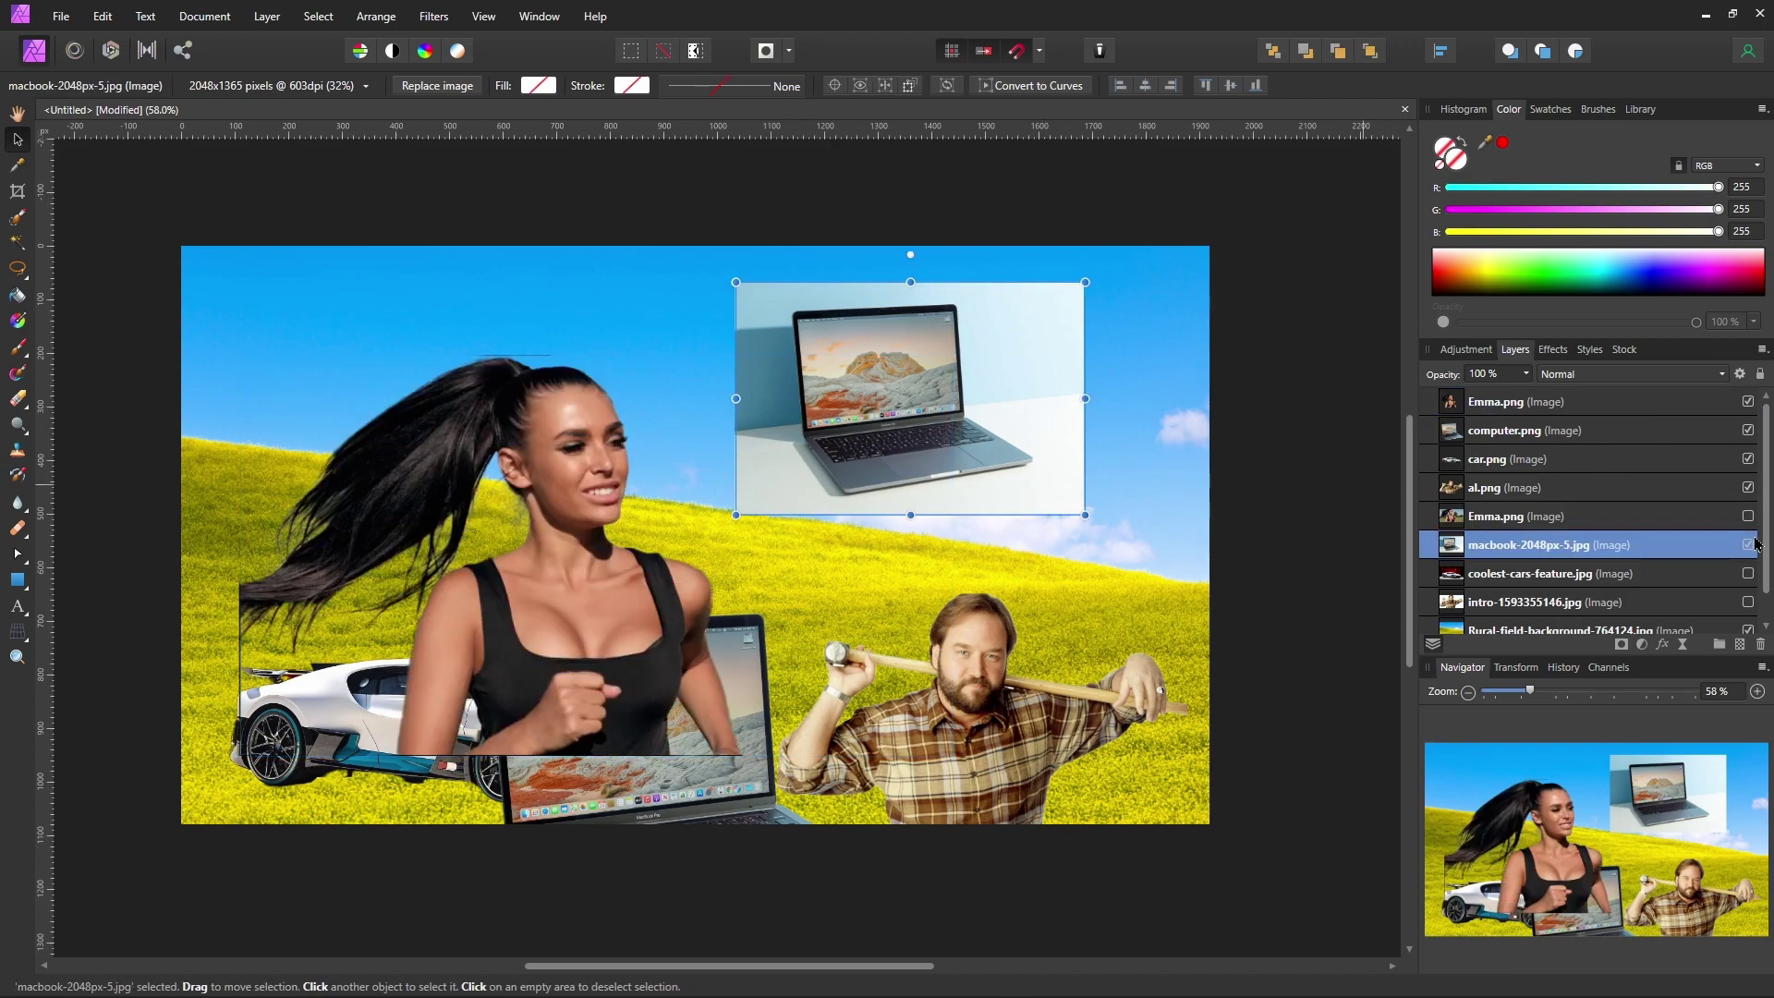
click(1747, 545)
drag(503, 606, 418, 453)
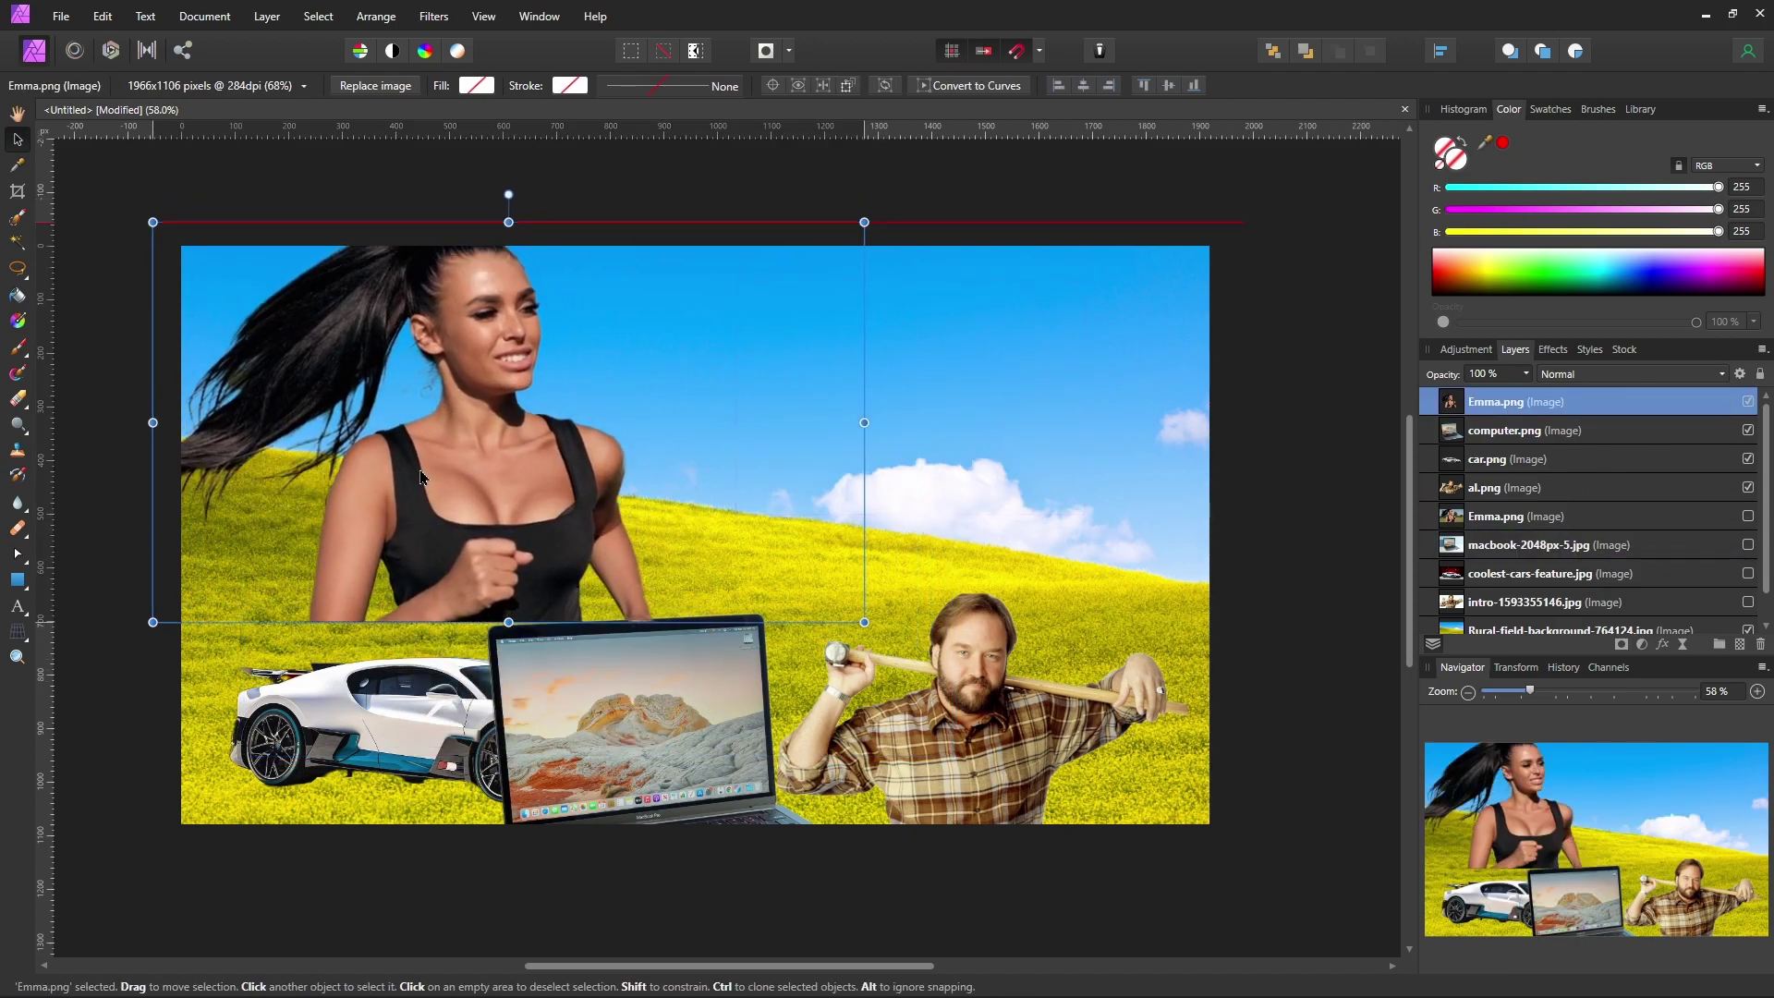
drag(609, 800, 897, 428)
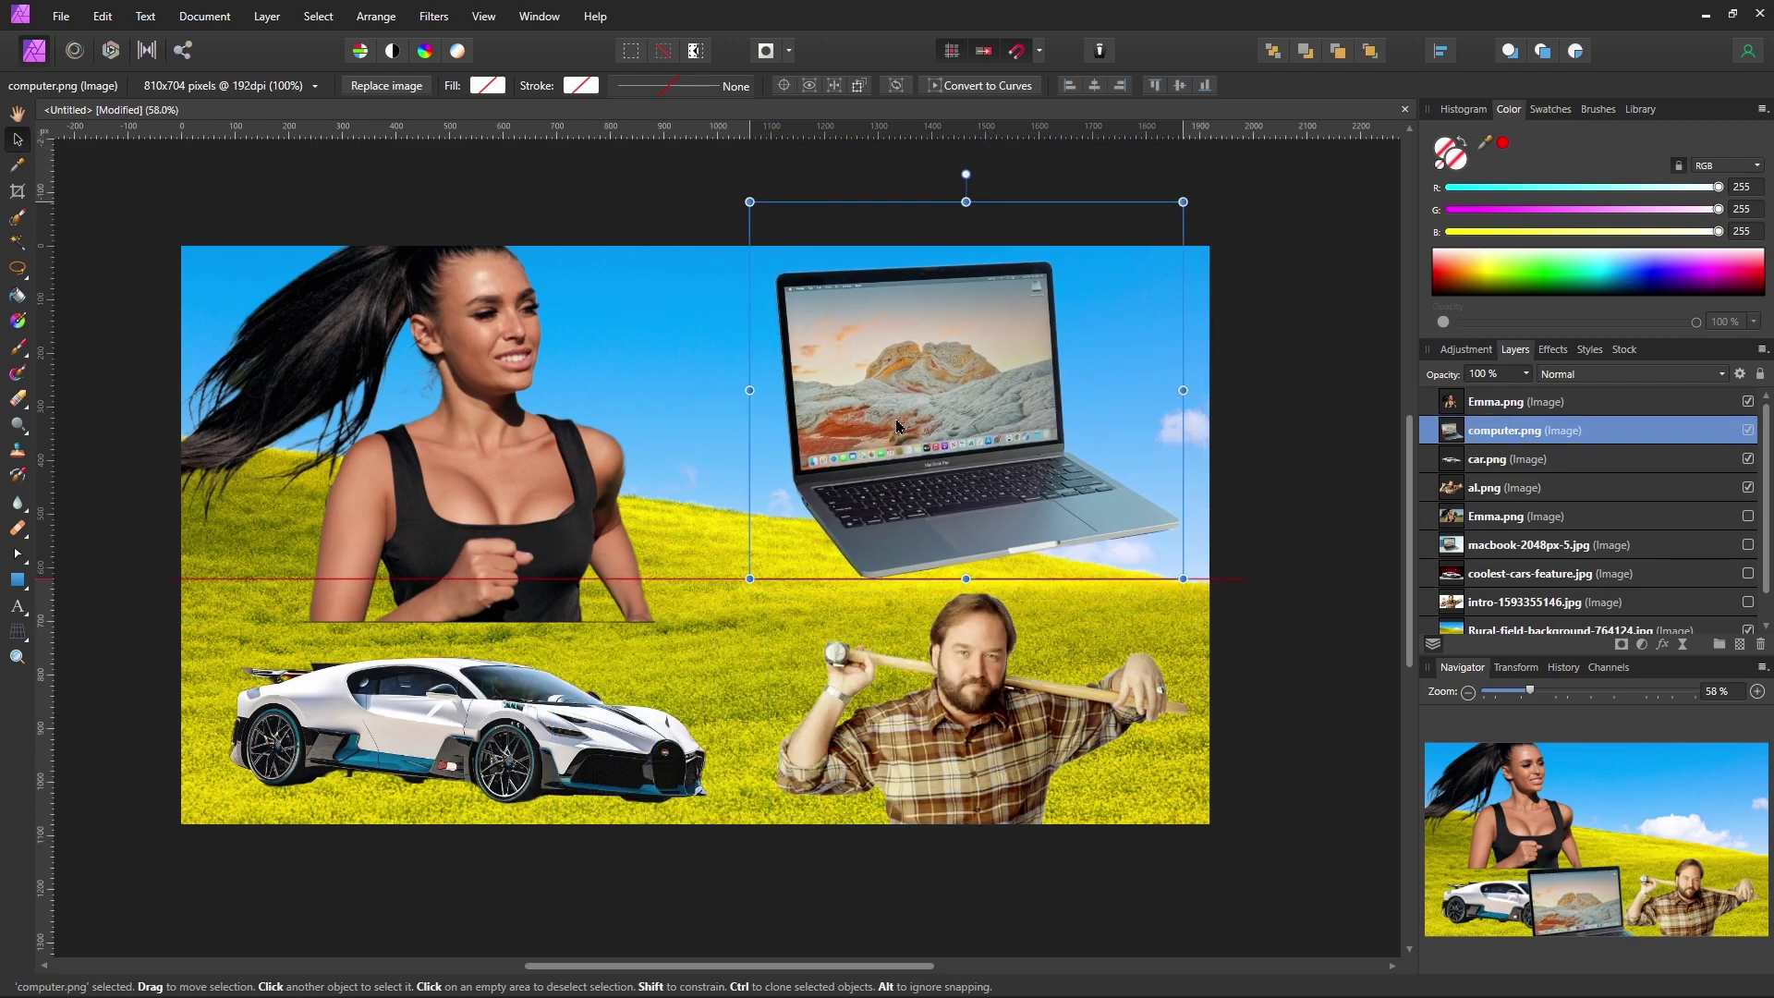
Drag Emma.png from the Lunacy pics folder onto Video 2 above the waterfall clip.
mouse_move(988, 975)
click(1070, 974)
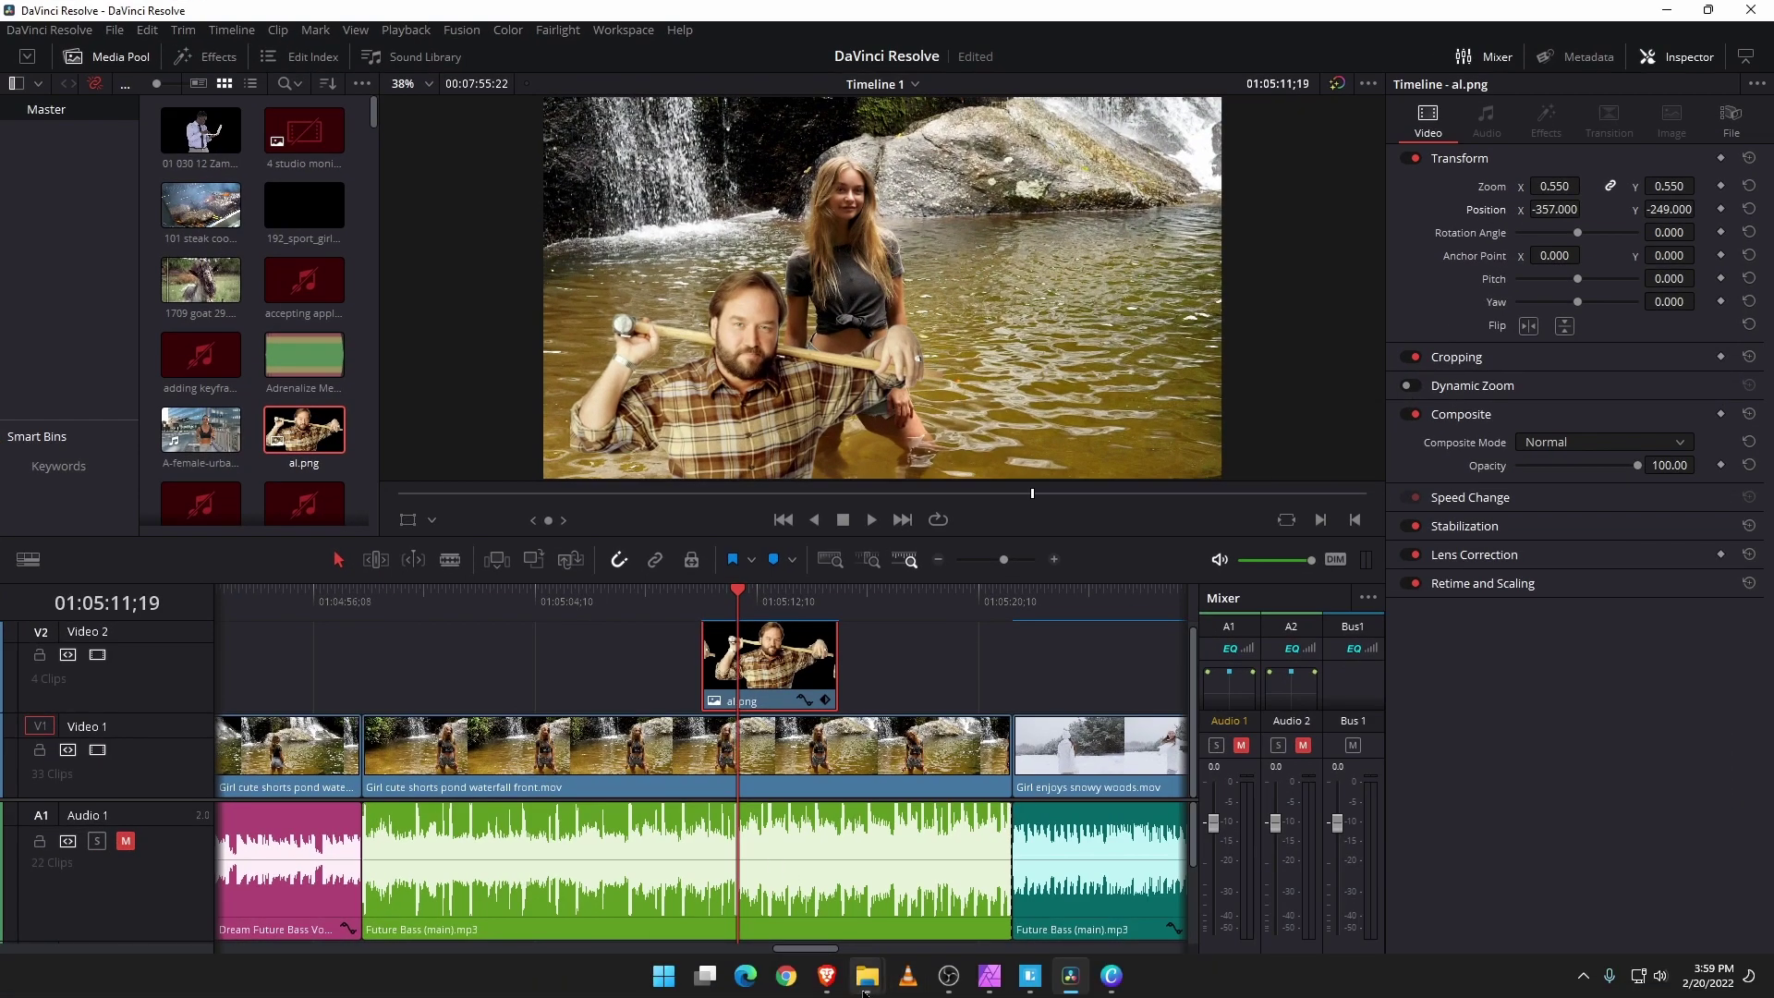
mouse_move(866, 977)
click(967, 878)
drag(840, 206, 1584, 166)
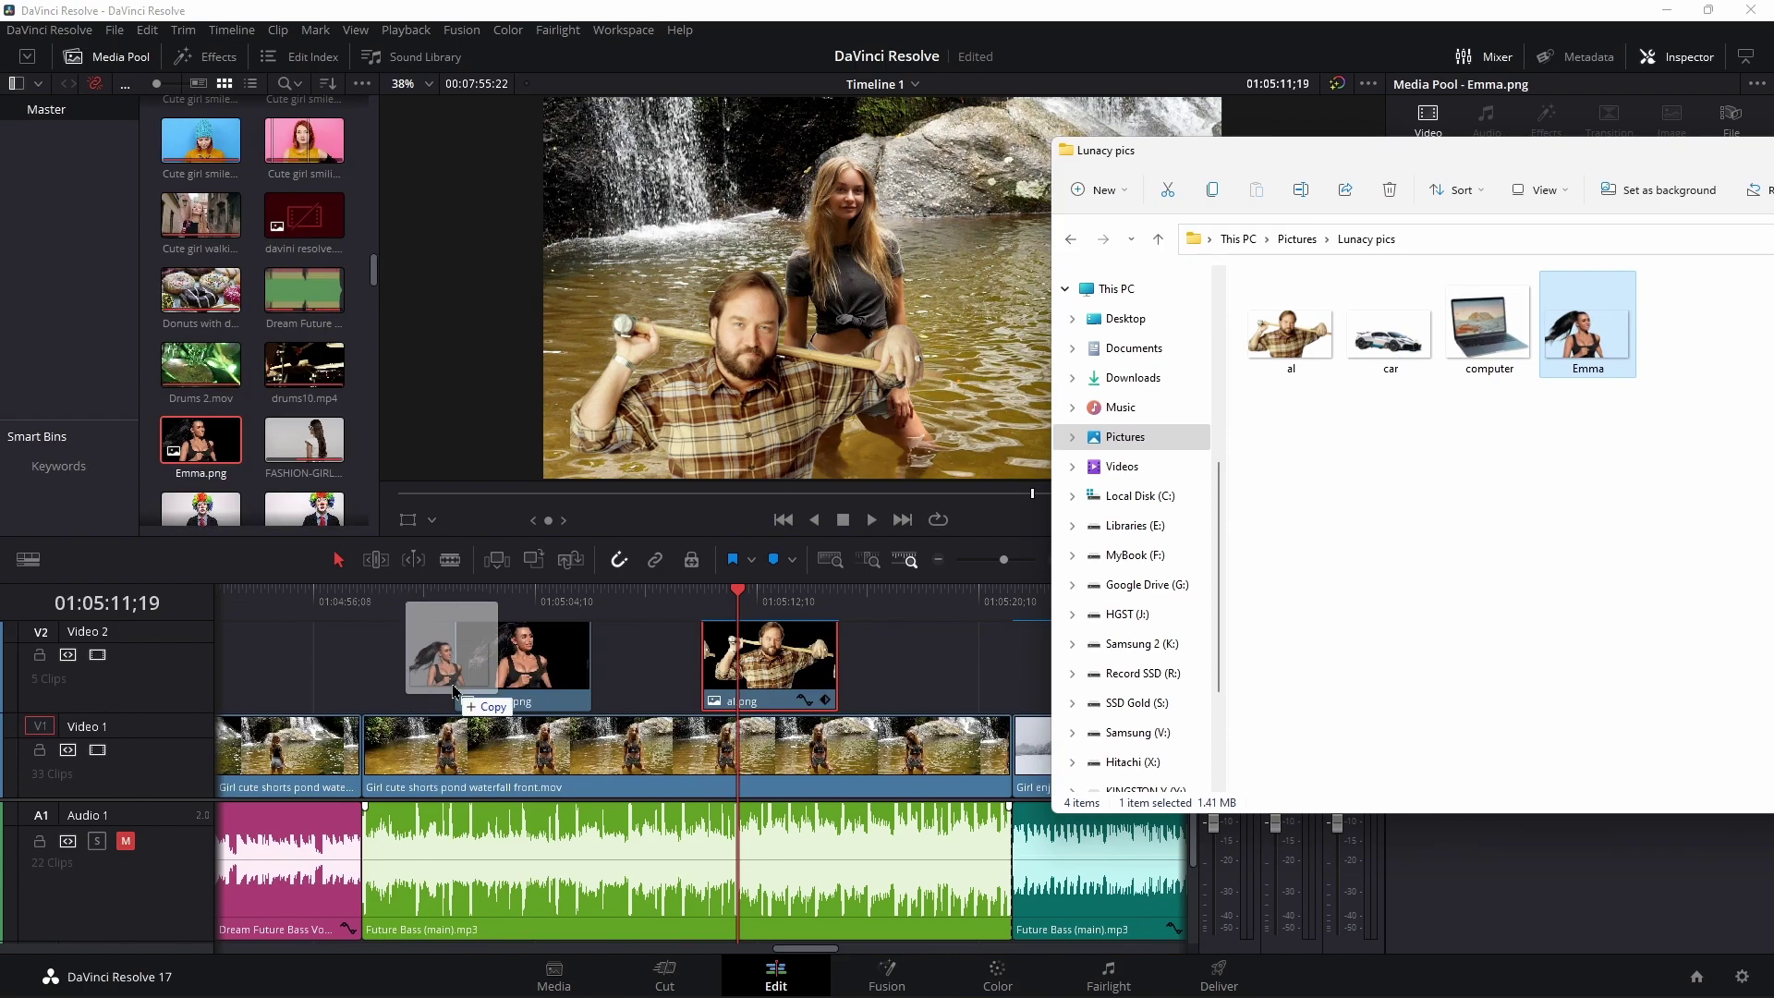
mouse_move(421, 607)
mouse_down()
mouse_move(499, 653)
mouse_move(490, 595)
mouse_up()
click(501, 599)
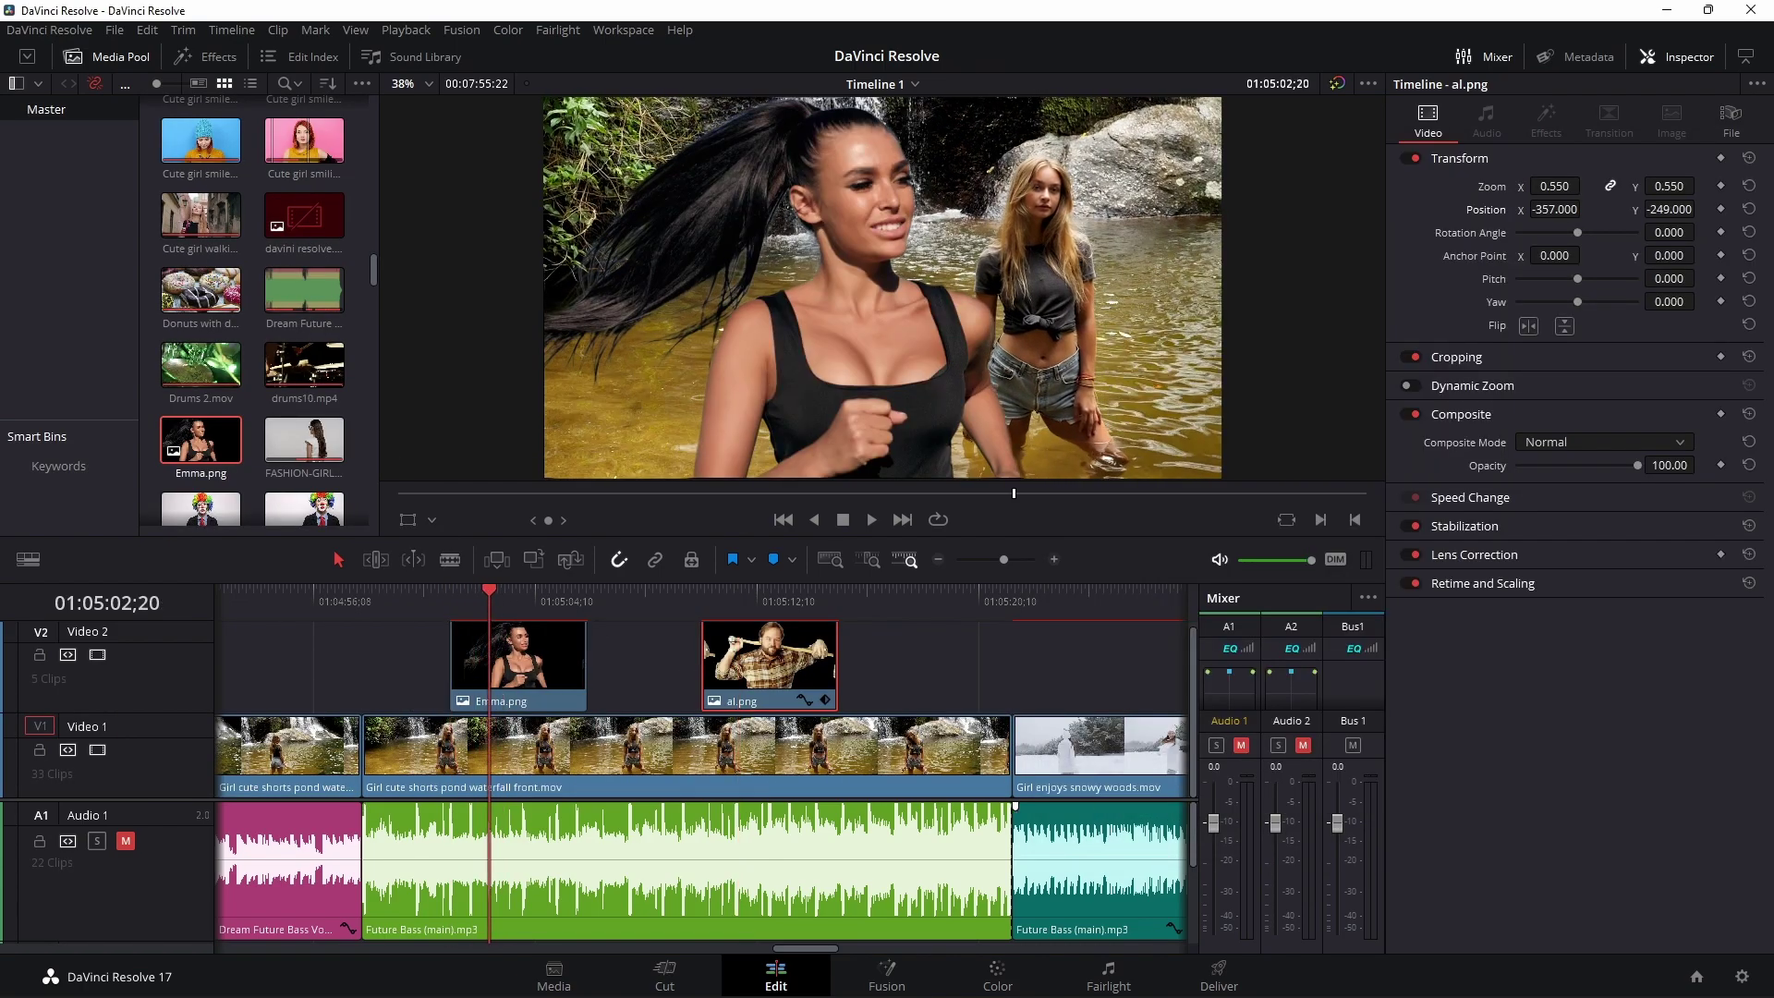
Upload Emma.png to Canva, add it to the thumbnail, and move it over the IT BANG lettering.
click(1110, 977)
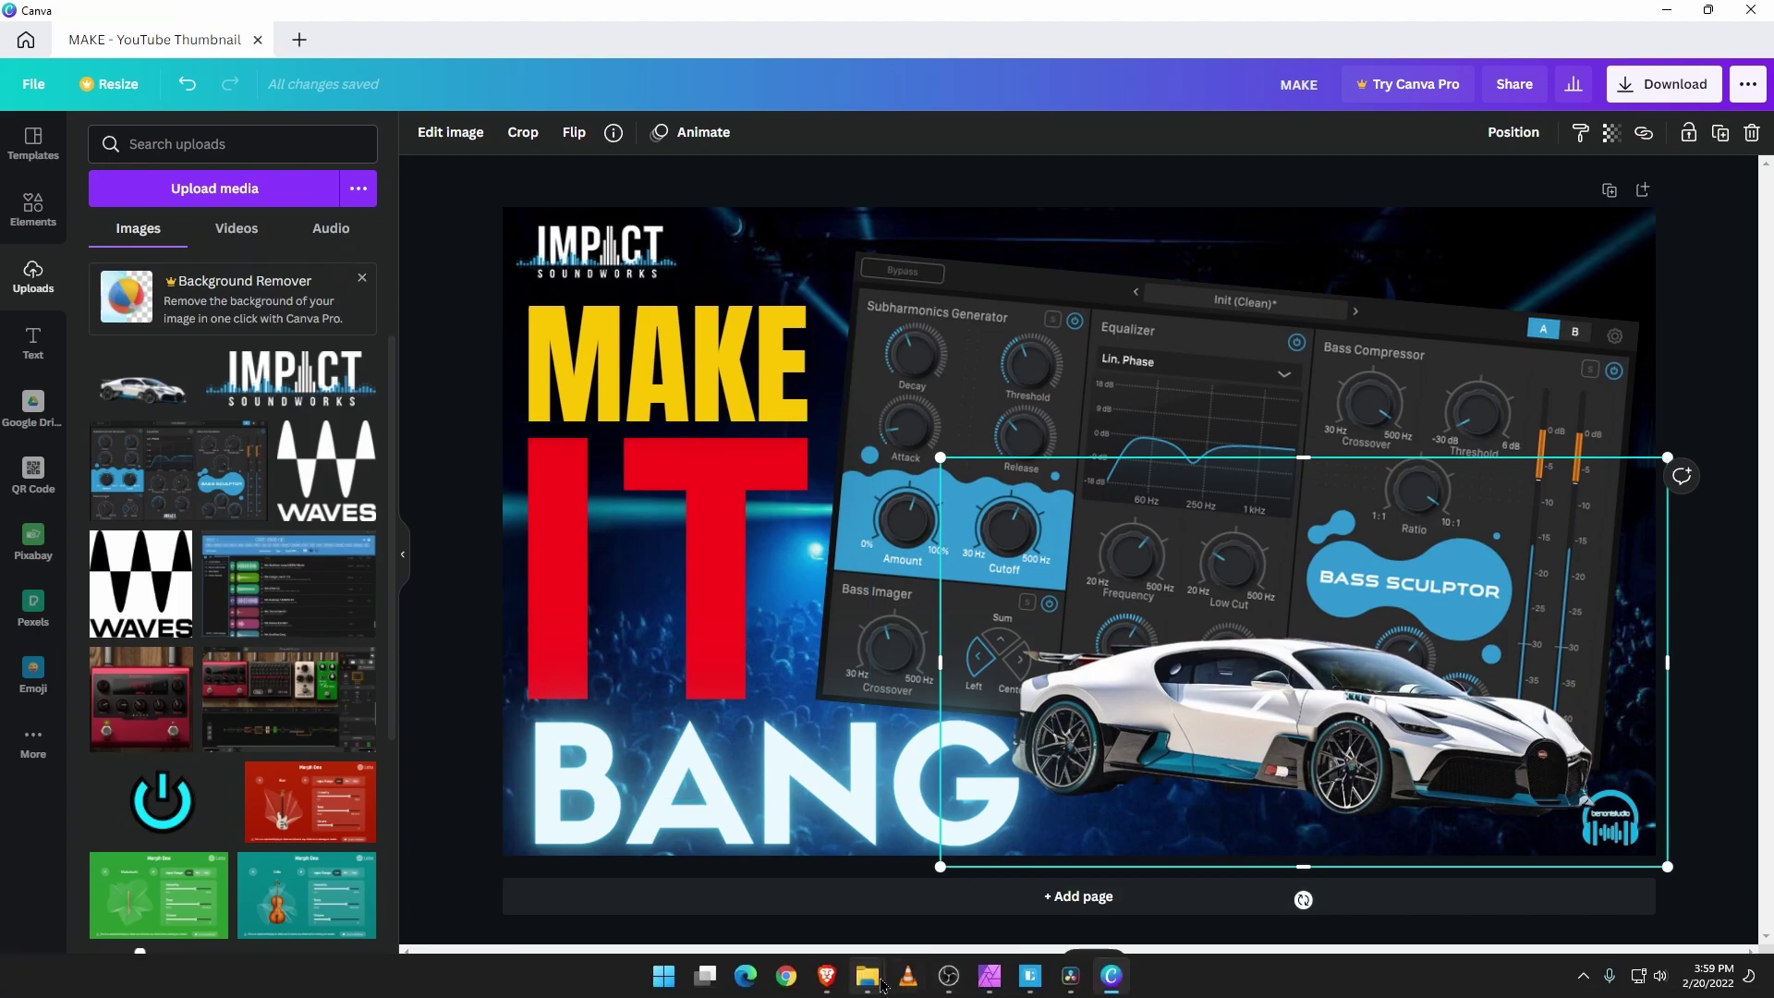
mouse_move(867, 976)
click(966, 873)
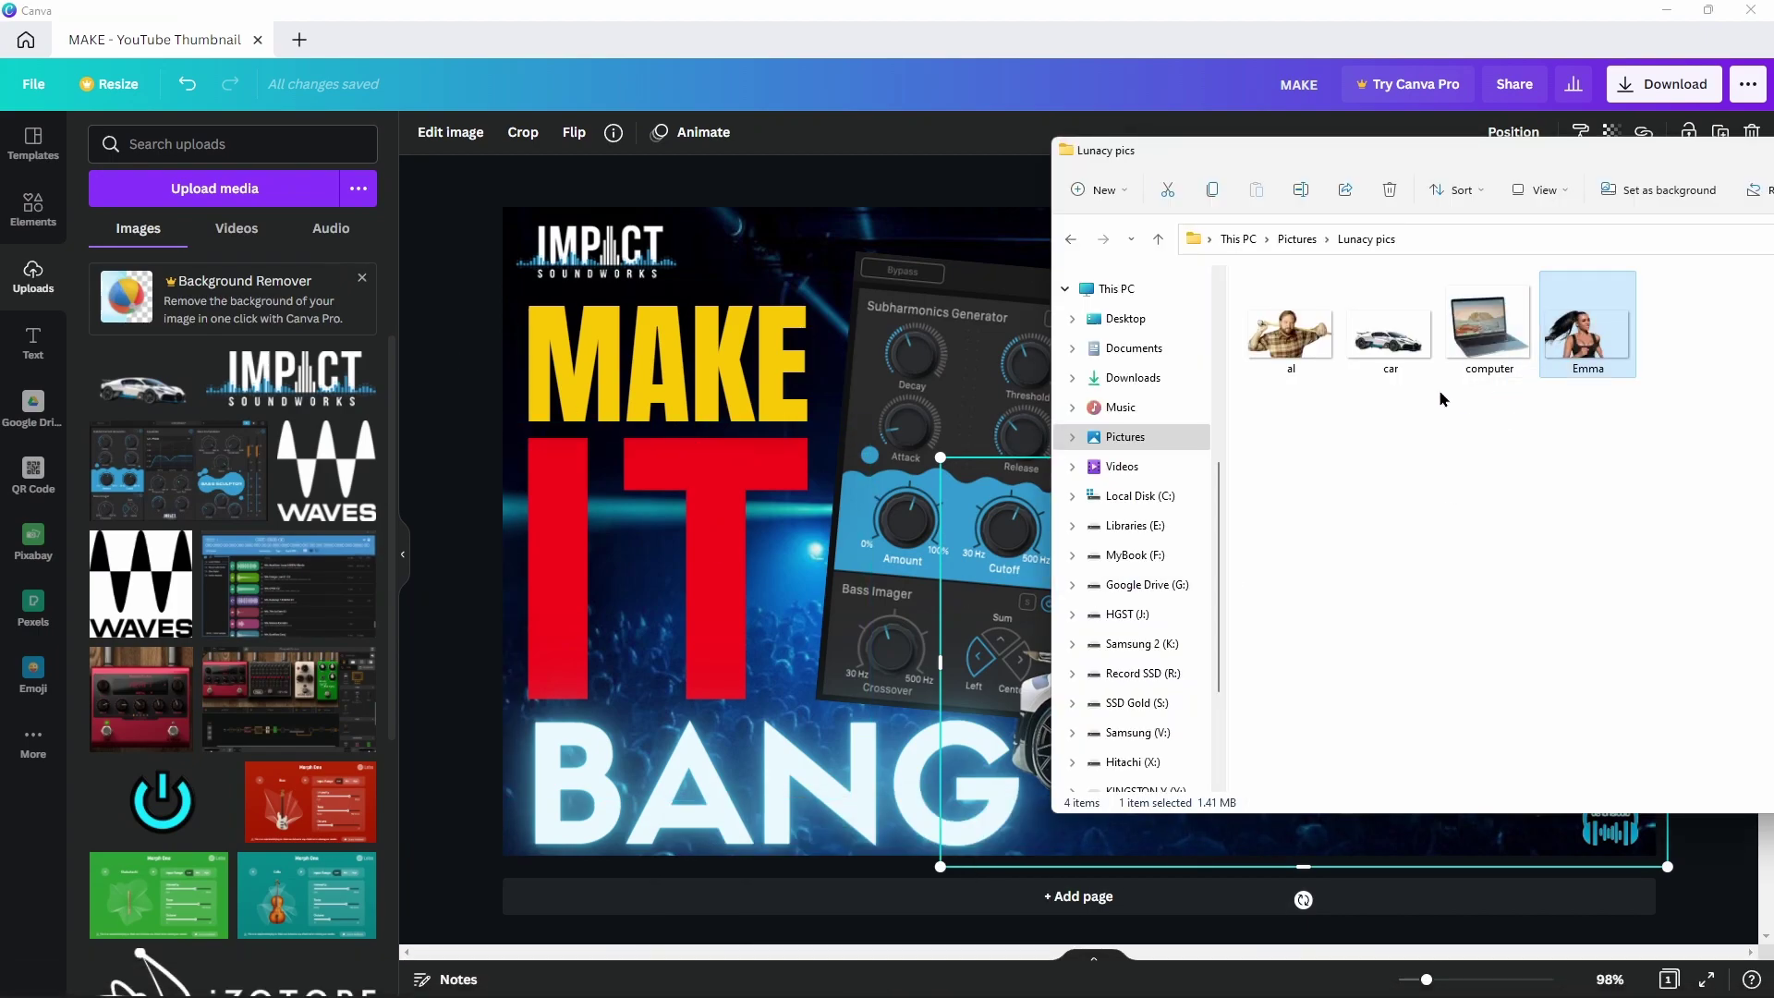
drag(1555, 346, 218, 523)
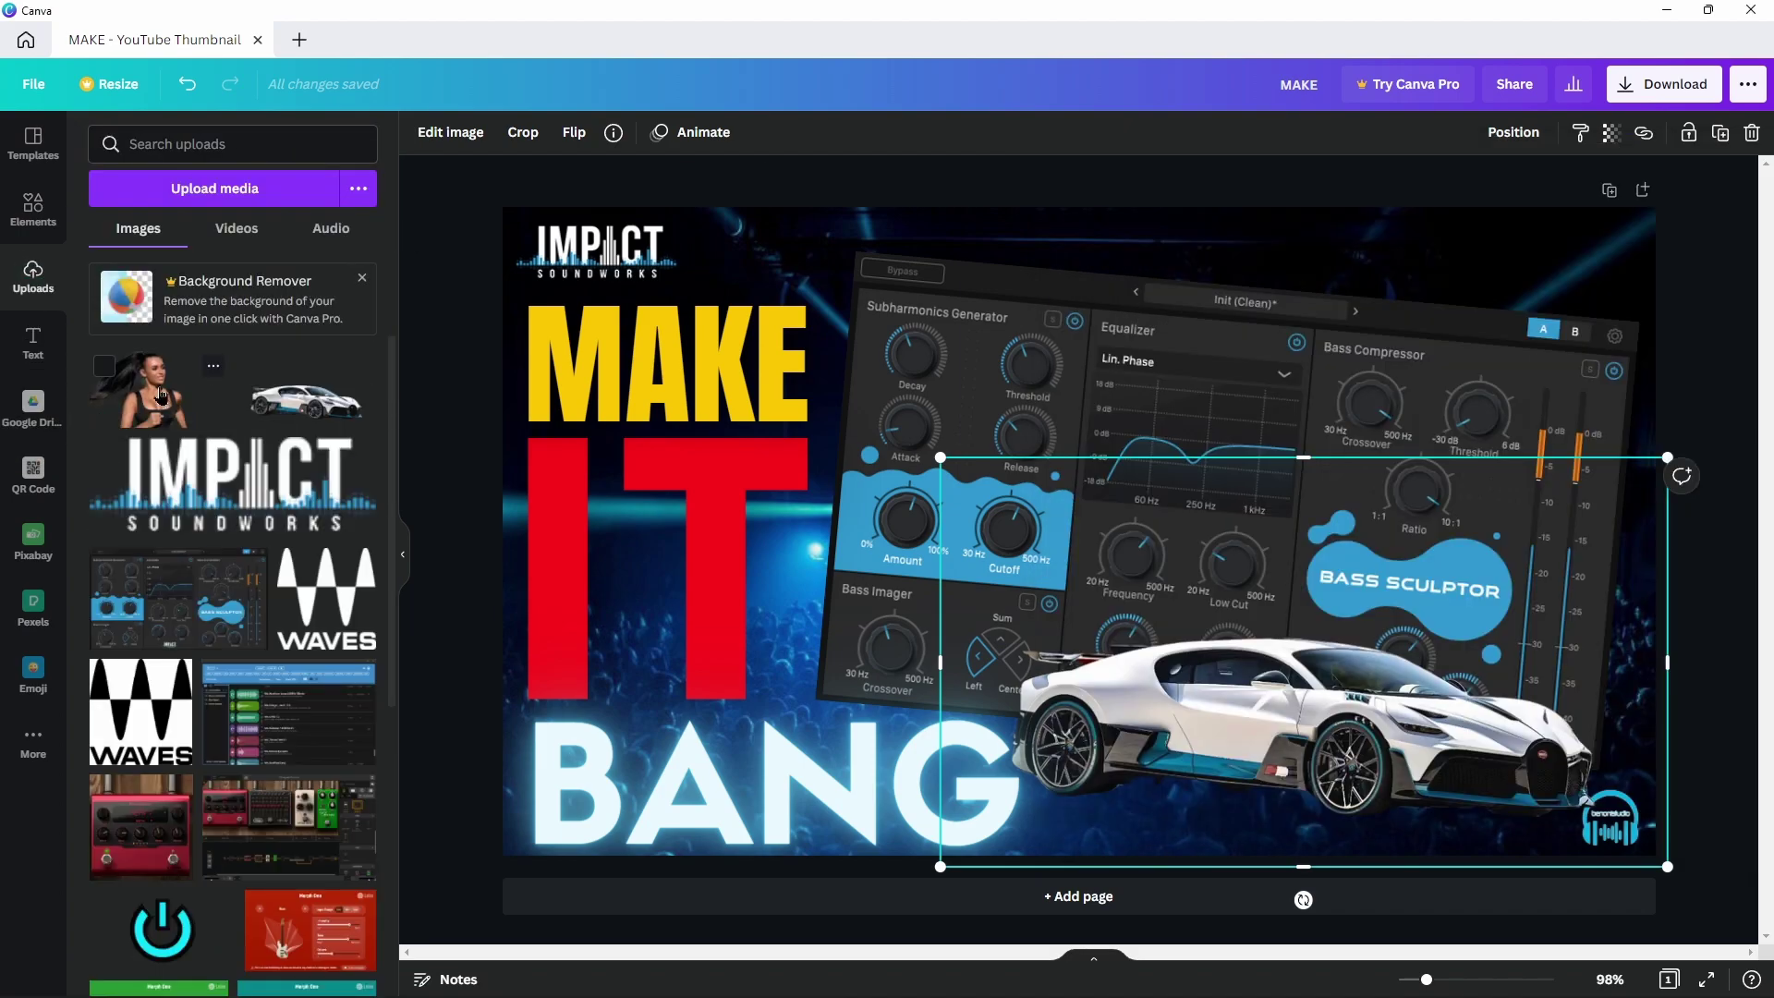
click(163, 394)
mouse_move(1047, 600)
mouse_down()
mouse_move(869, 662)
mouse_move(1008, 661)
mouse_move(977, 662)
mouse_up()
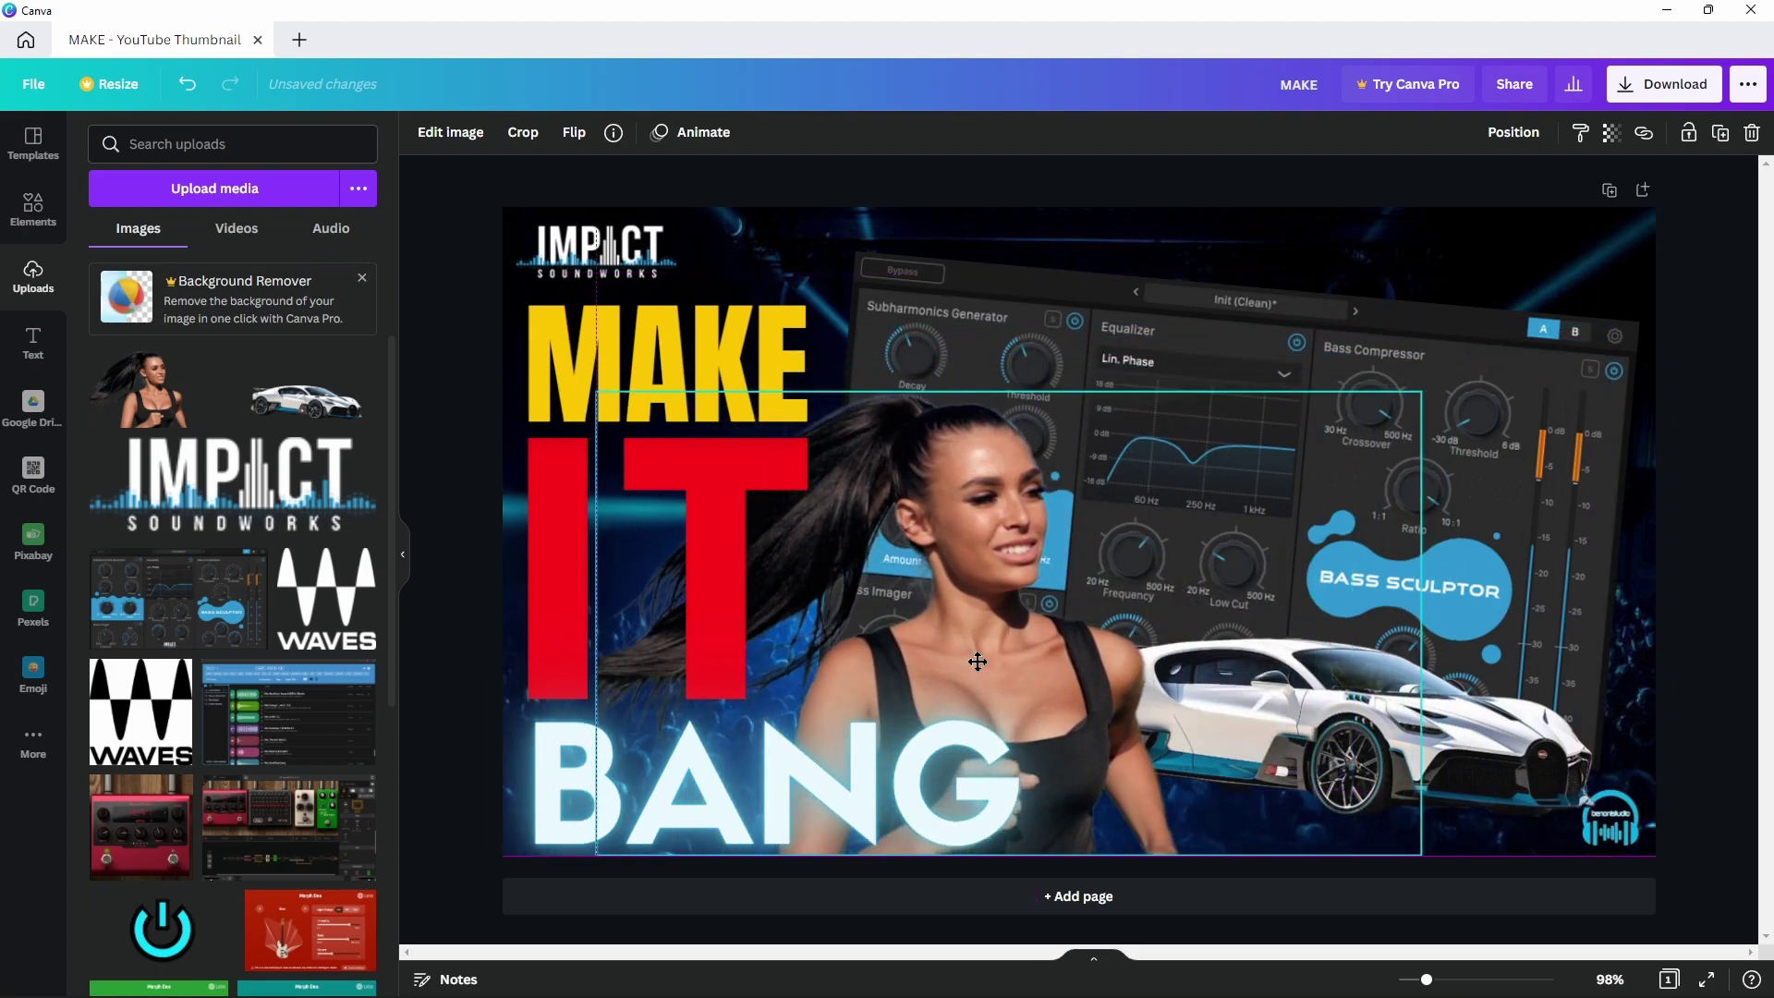
scroll(977, 667, down, 5)
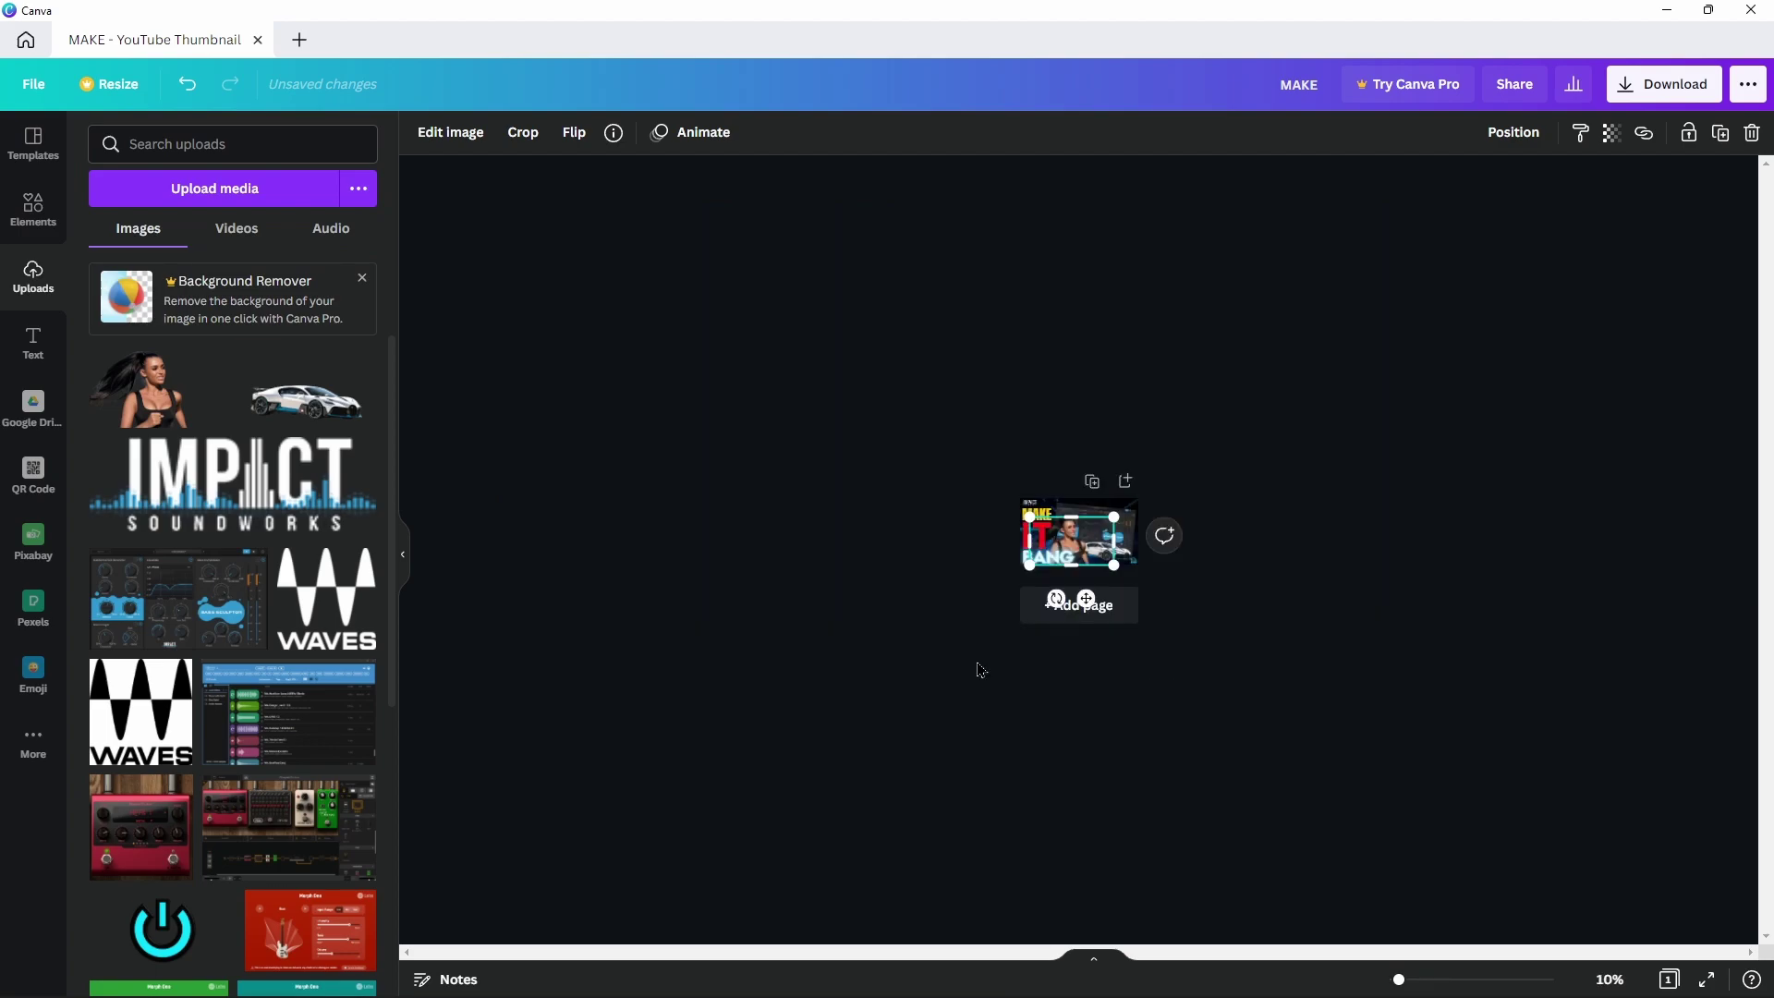
scroll(977, 668, up, 10)
scroll(977, 668, down, 3)
scroll(976, 668, down, 3)
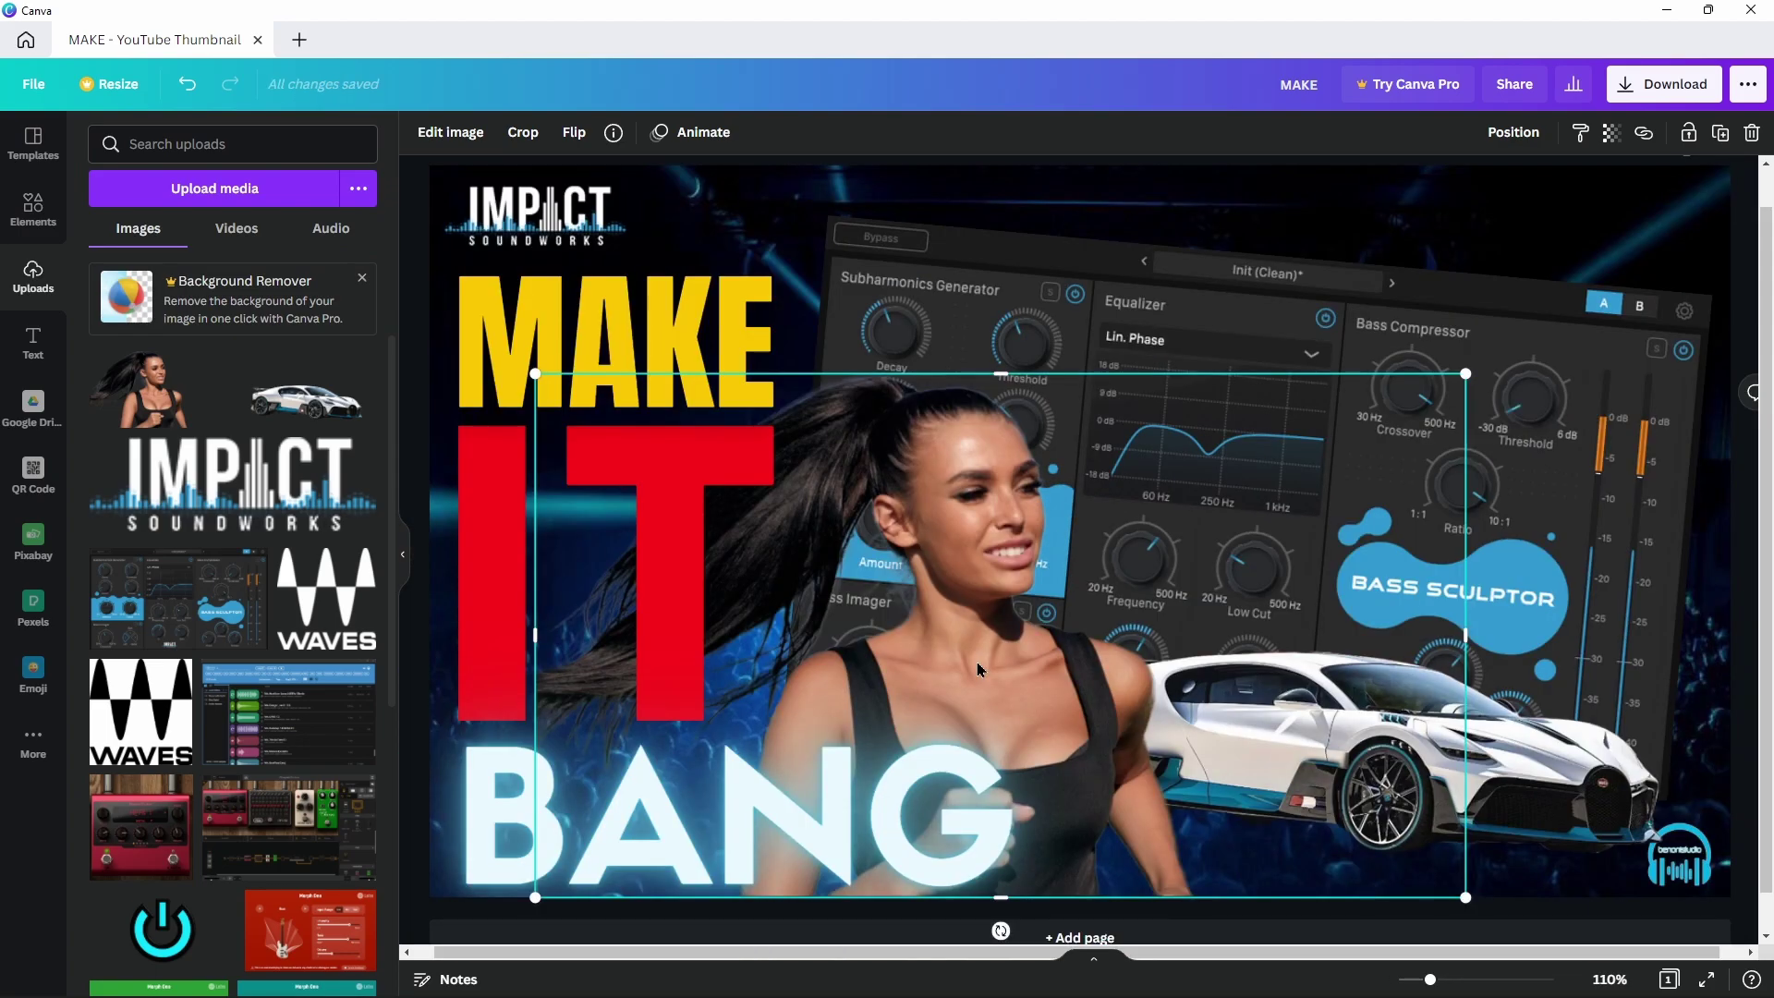
Minimise Canva, DaVinci Resolve, Affinity Photo and the folder to show Lunacy's download page.
click(1668, 12)
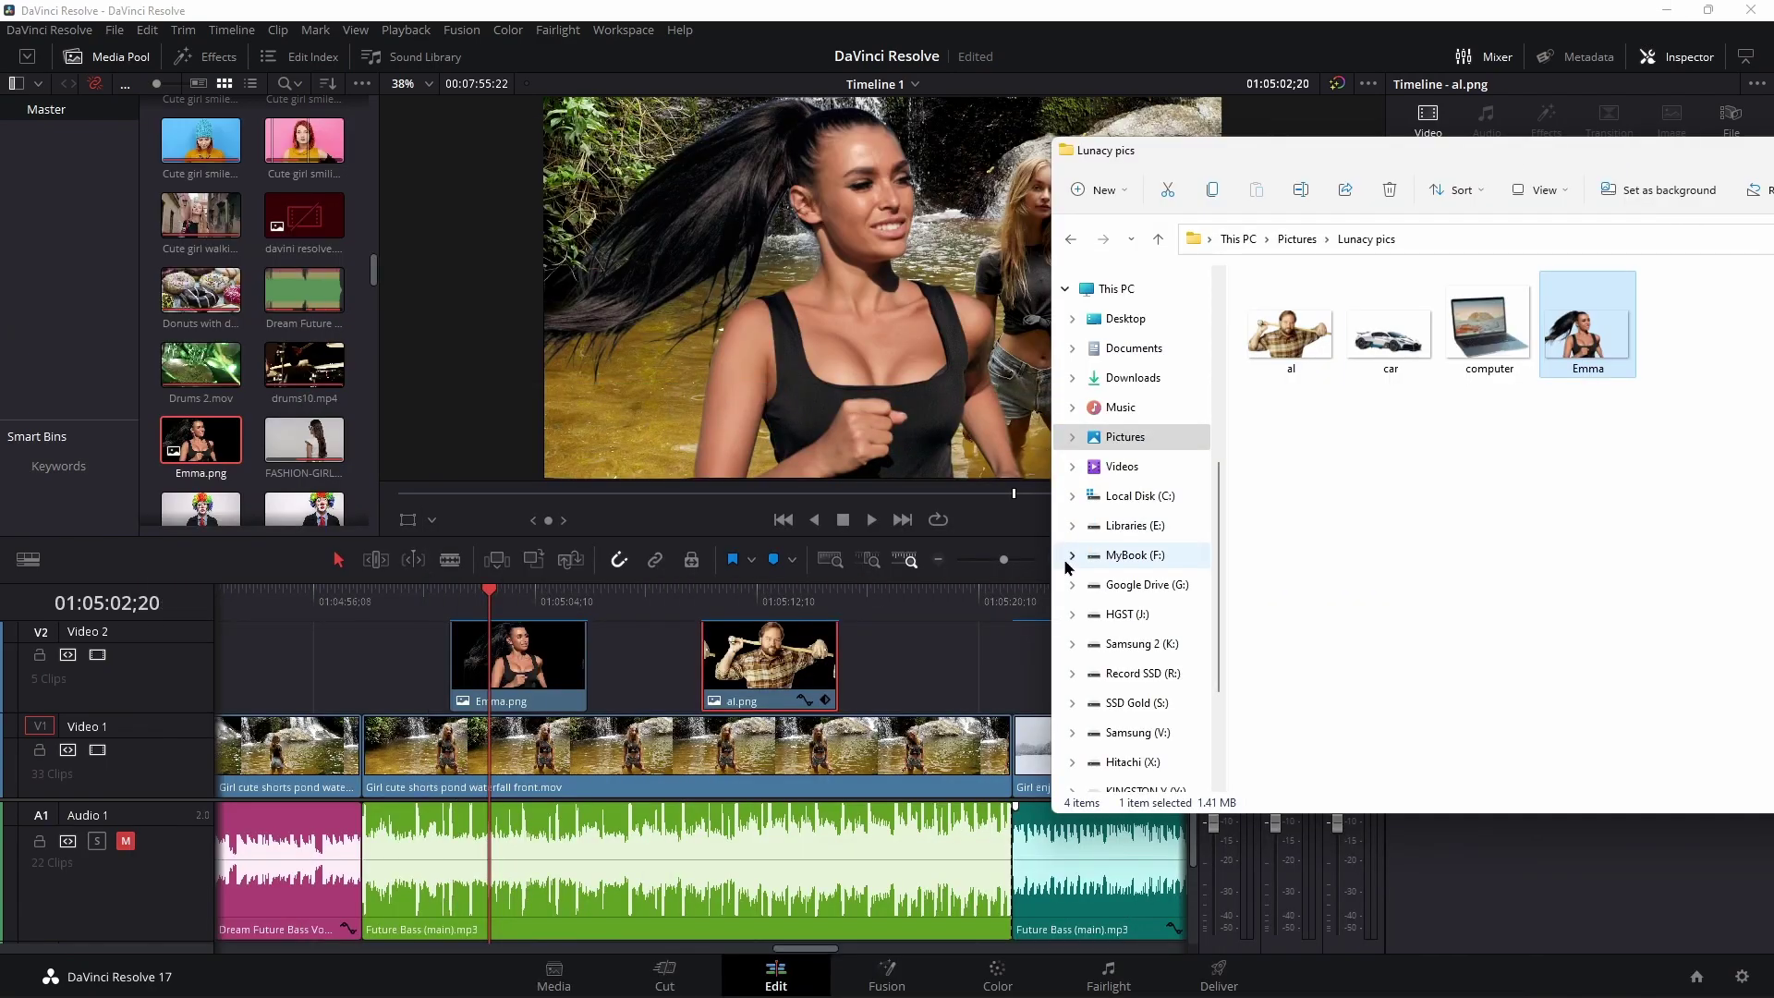
click(1668, 10)
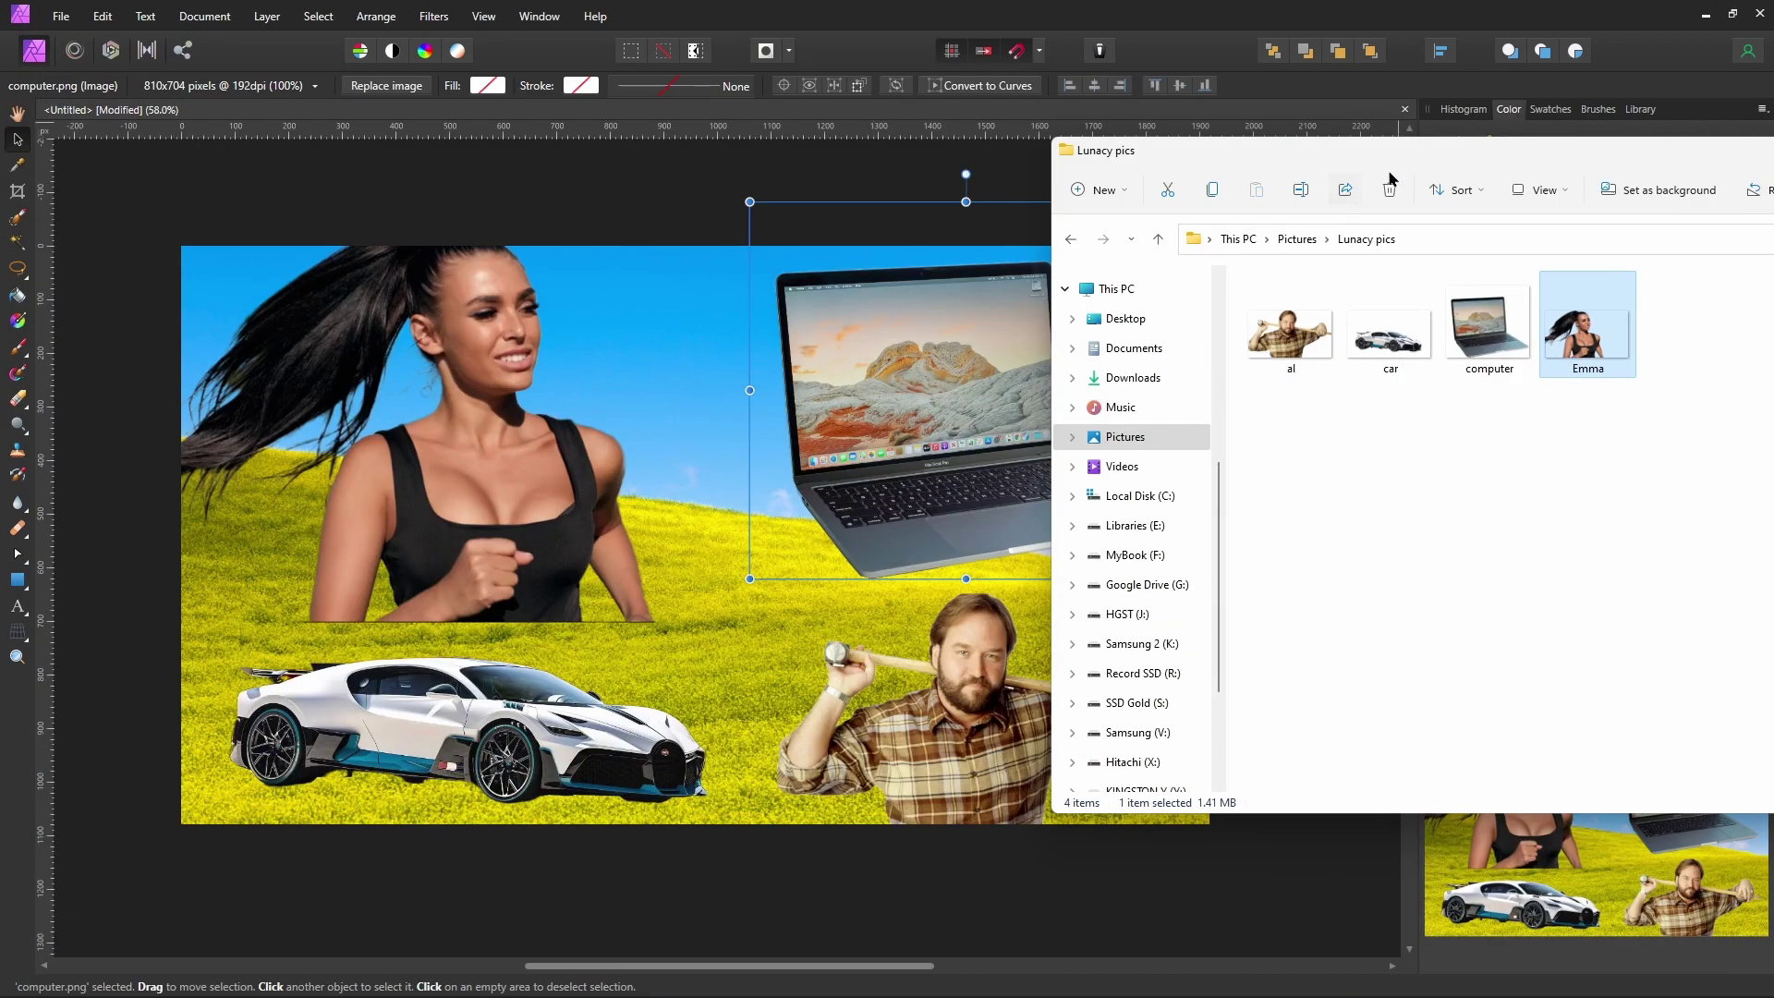
drag(1414, 162, 861, 179)
click(1703, 15)
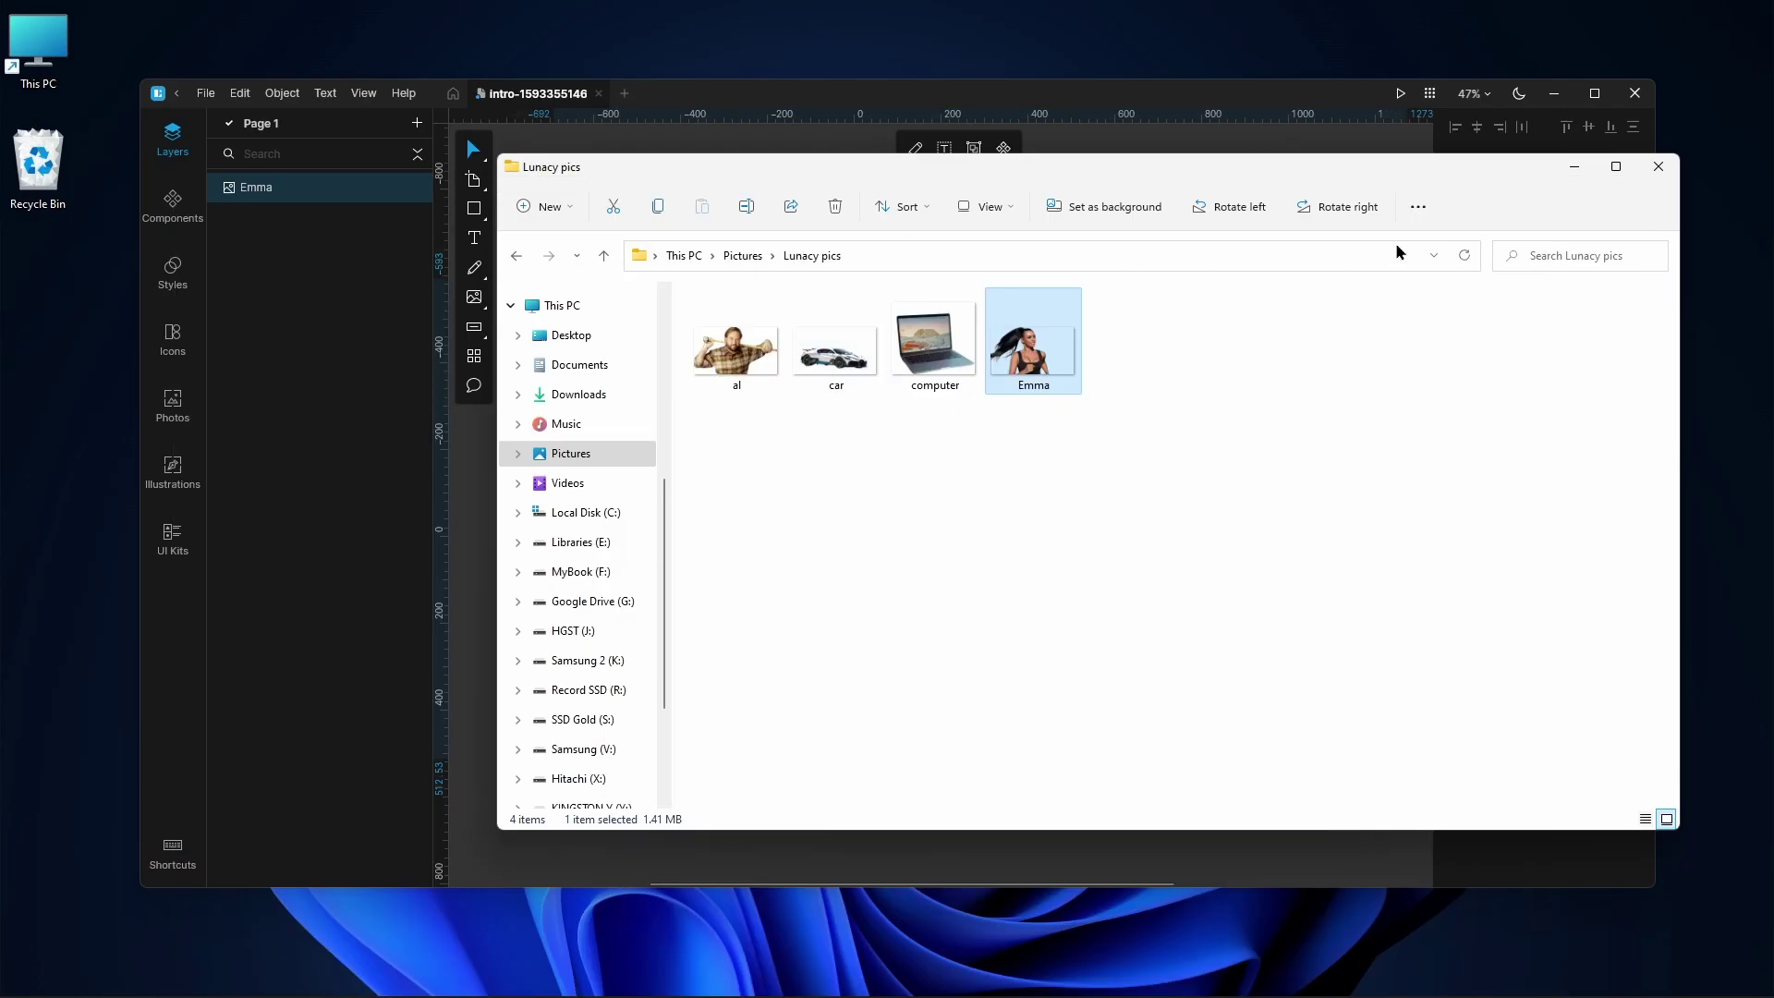
click(1571, 167)
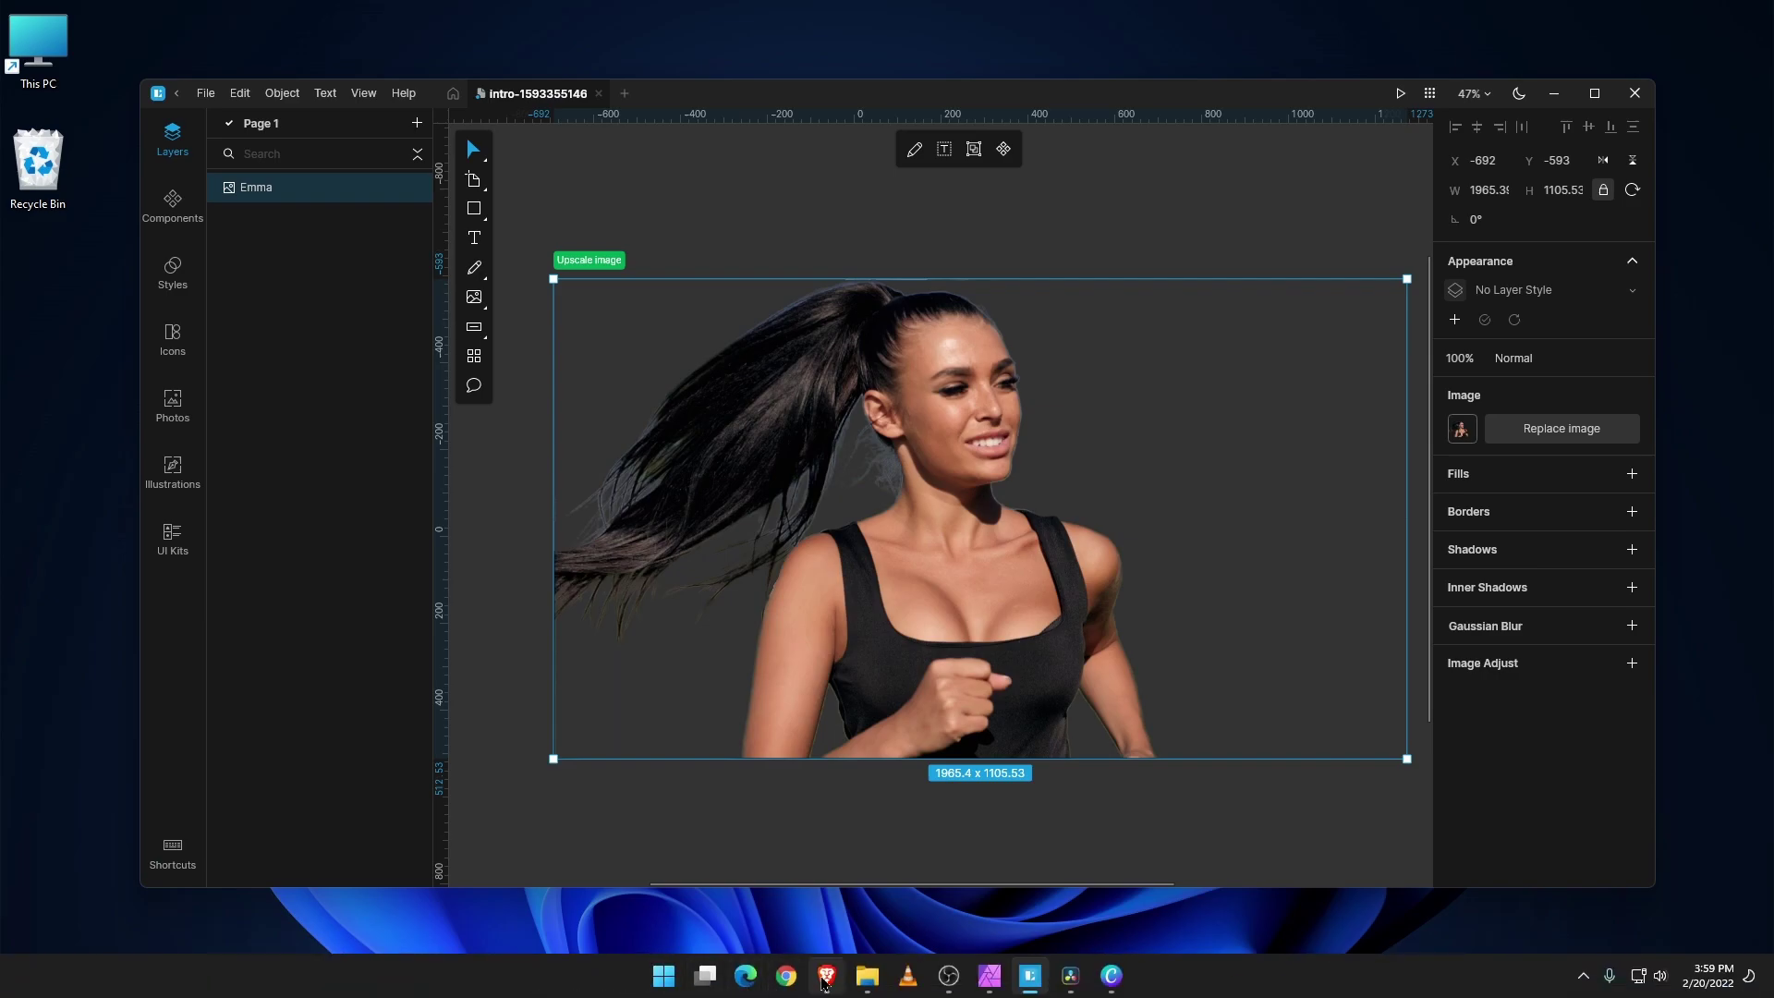
click(826, 976)
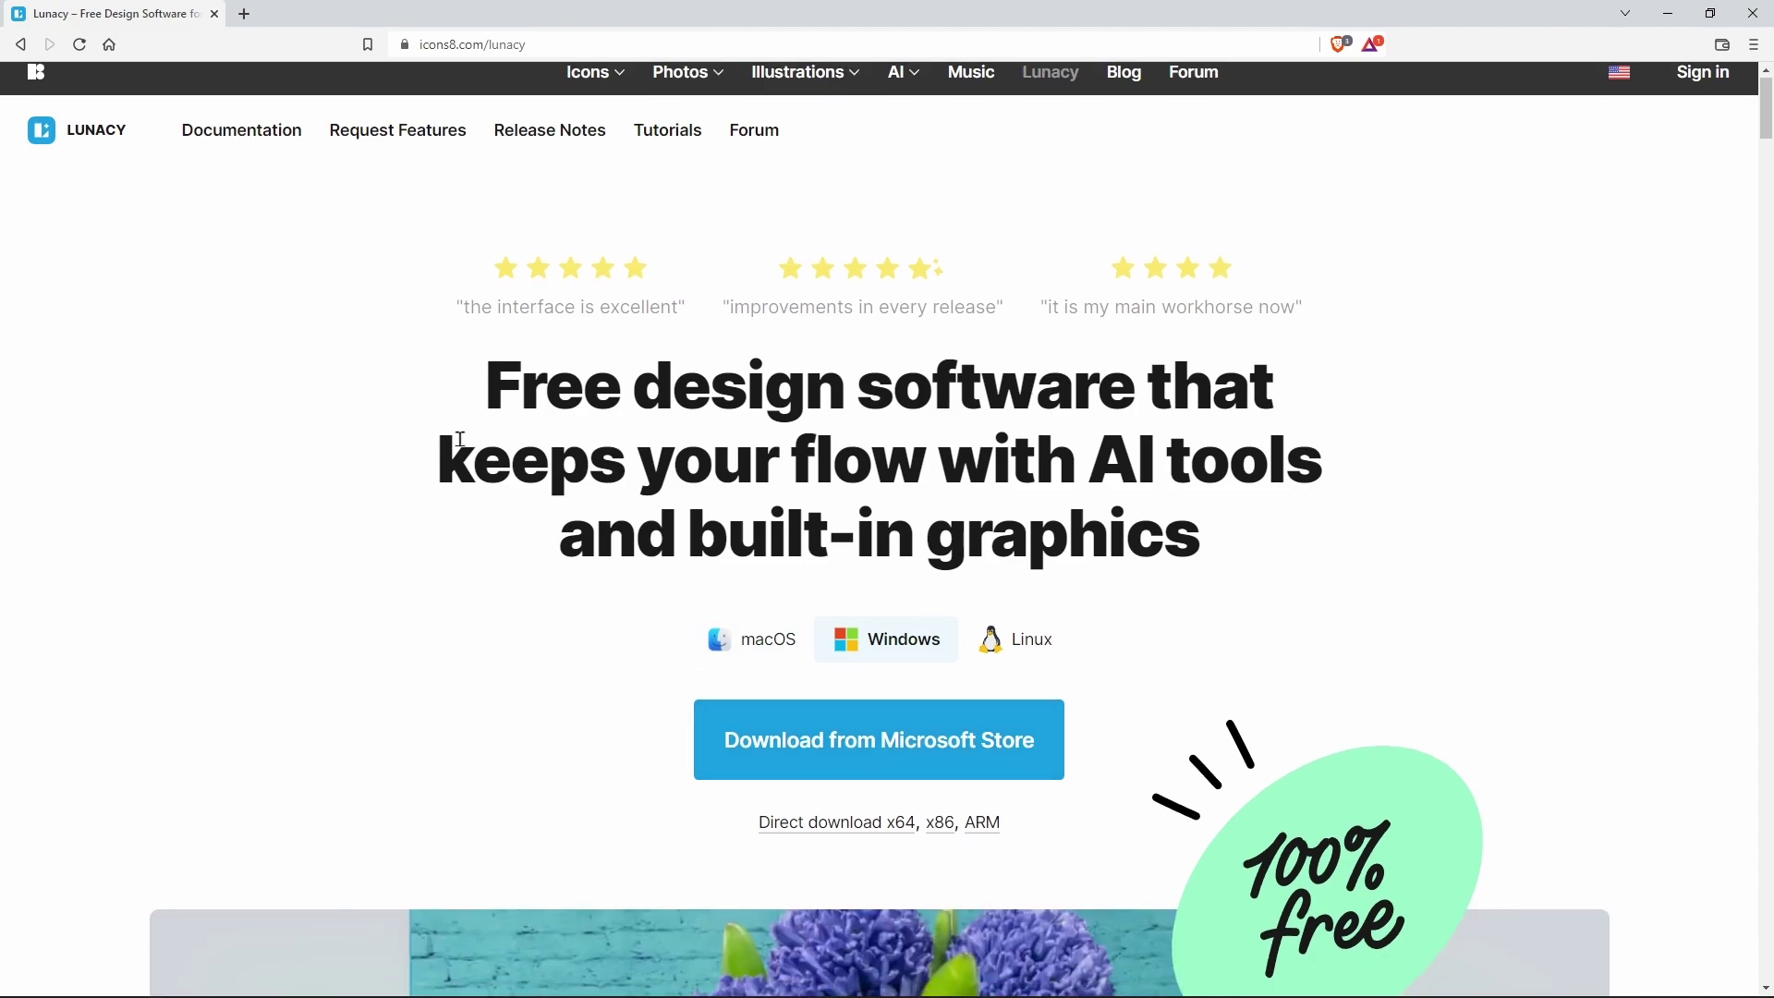
scroll(424, 453, down, 3)
scroll(424, 452, down, 3)
scroll(424, 452, down, 4)
scroll(424, 452, down, 2)
scroll(424, 453, down, 1)
scroll(424, 452, down, 1)
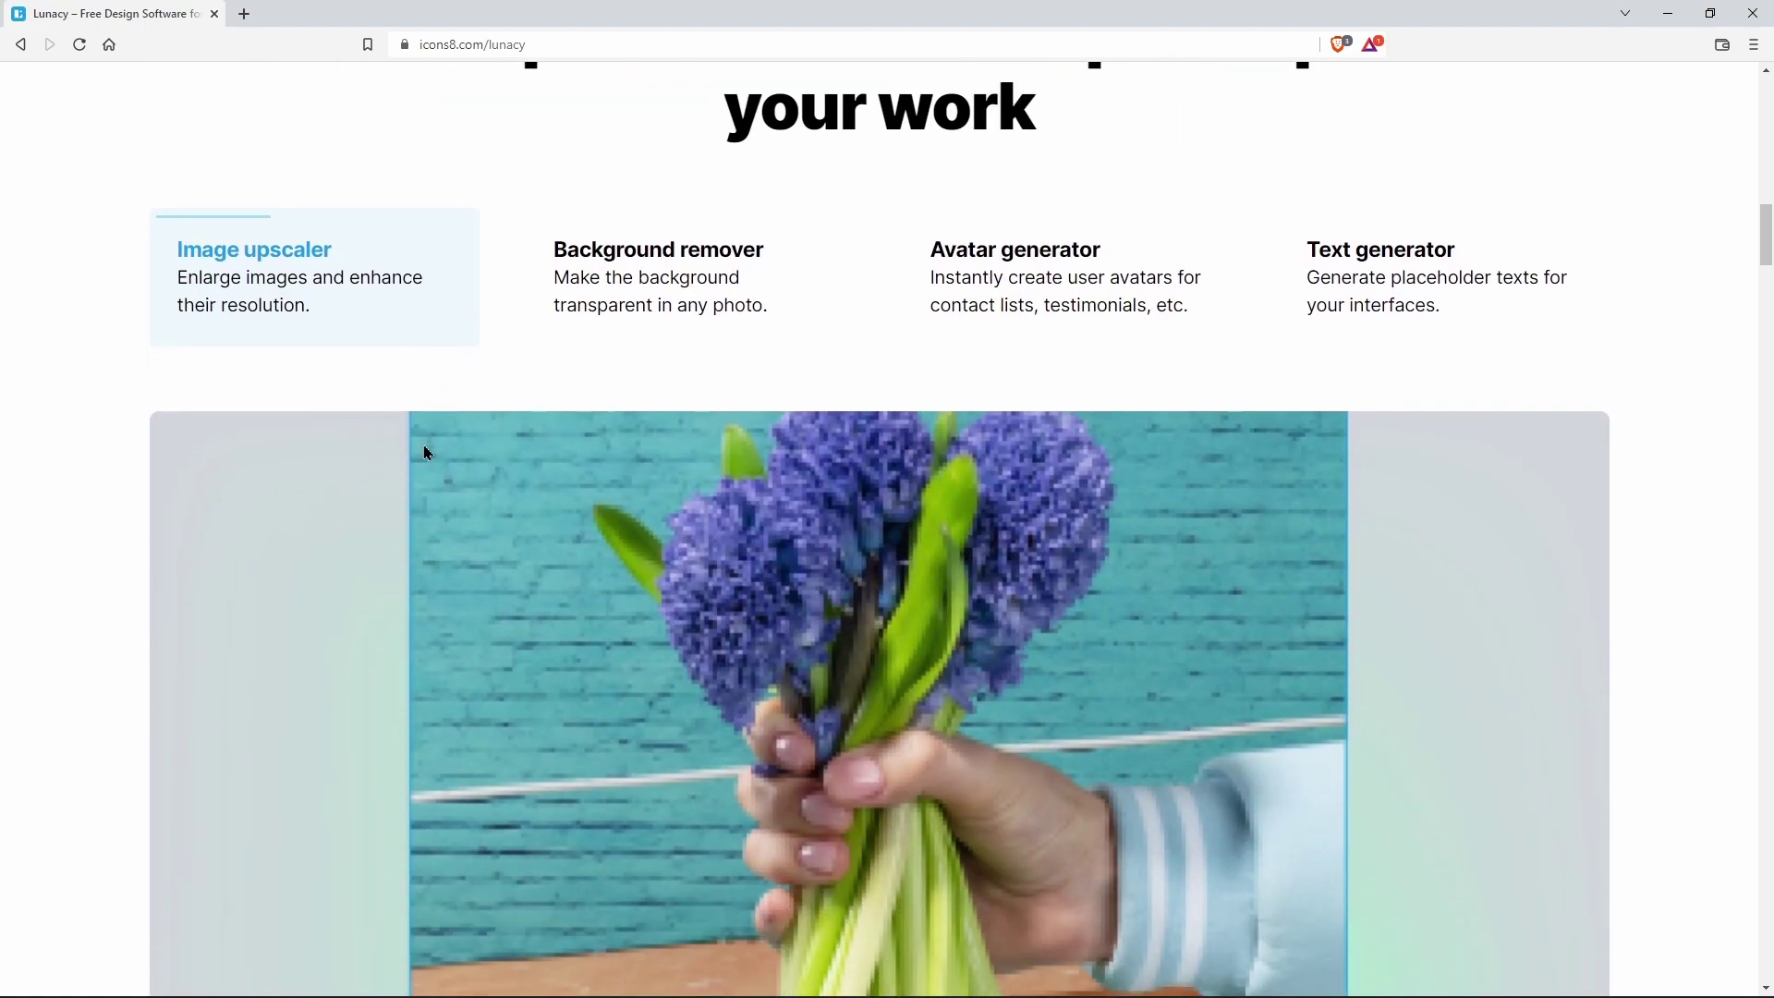
scroll(425, 452, down, 2)
scroll(425, 452, down, 4)
scroll(424, 451, down, 5)
scroll(425, 452, down, 2)
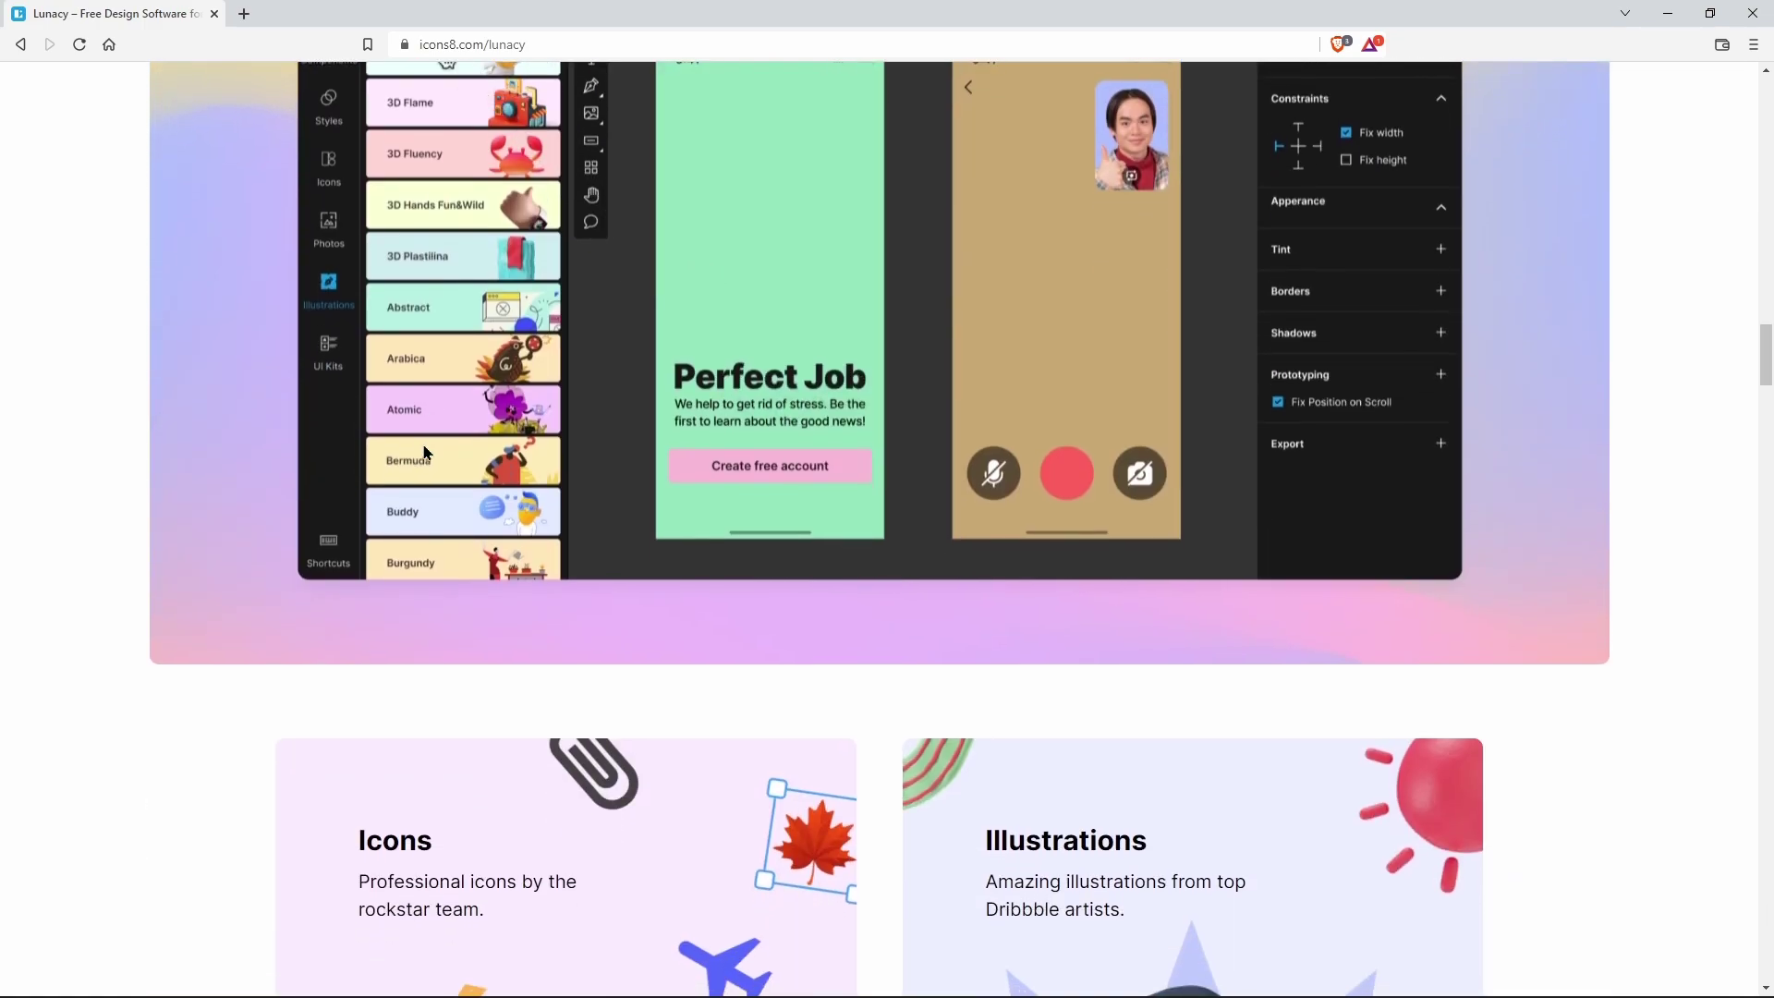
scroll(424, 452, up, 1)
scroll(424, 452, up, 10)
scroll(424, 452, up, 6)
scroll(424, 451, up, 10)
scroll(424, 452, up, 4)
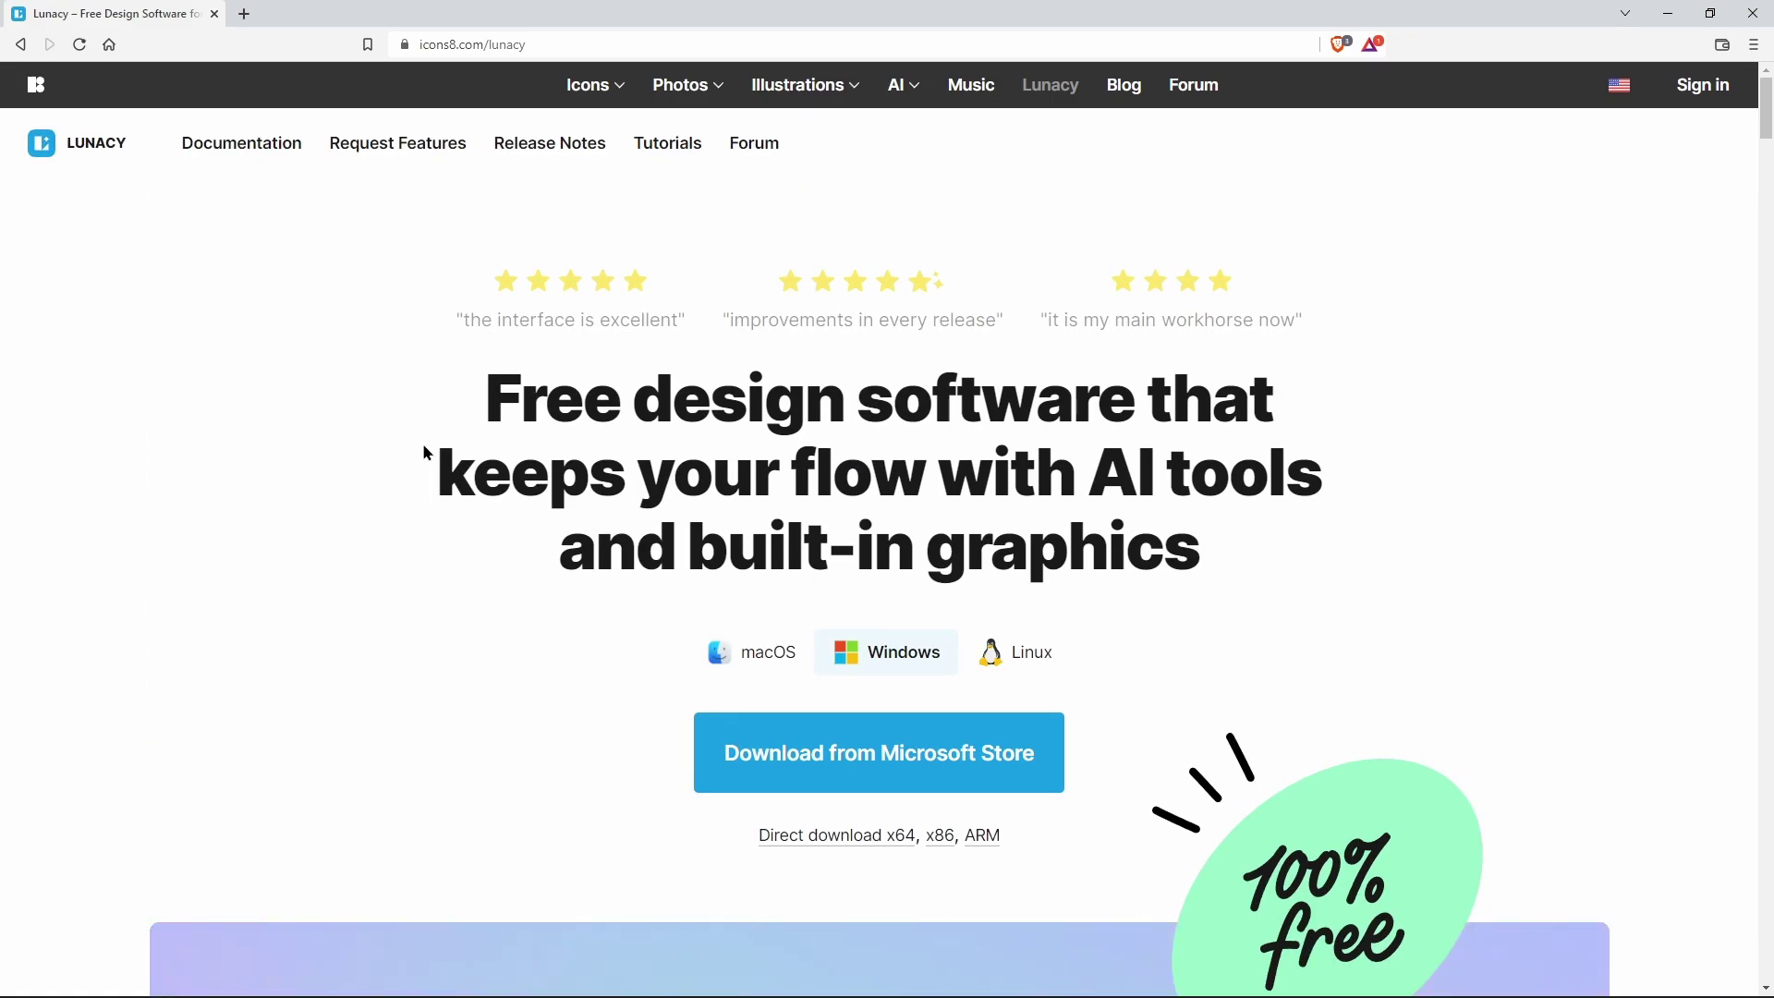